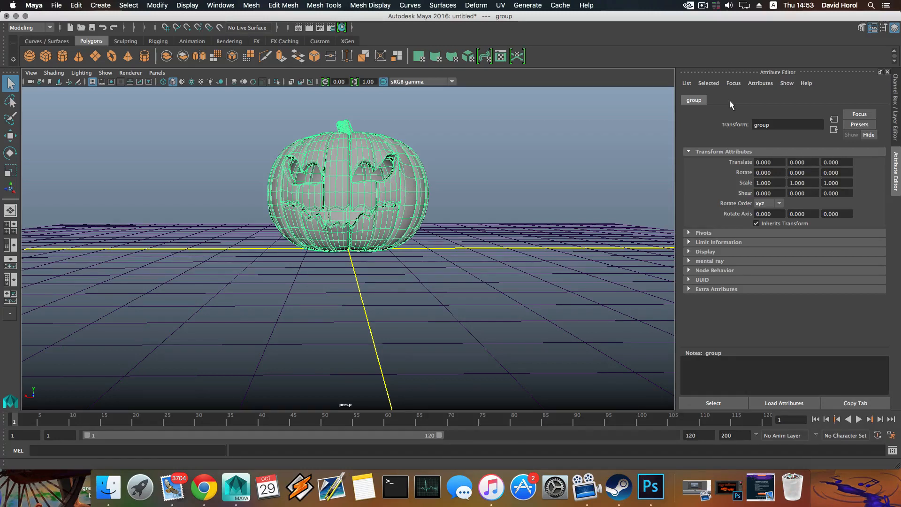
# Step: Examine the carved pumpkin model and its position on the grid from several angles and distances
pyautogui.scroll(-2, 585, 171)
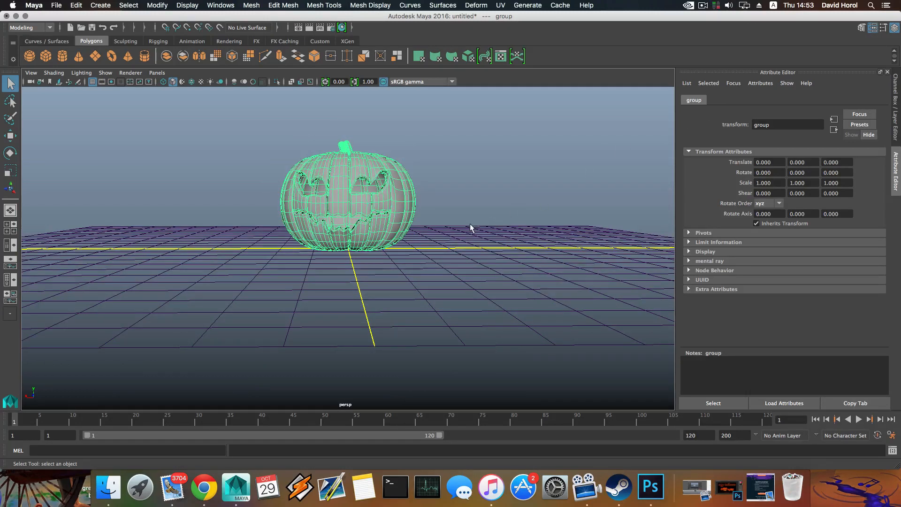
pyautogui.keyDown('alt'); pyautogui.moveTo(469, 223); pyautogui.dragTo(500, 265, button='middle'); pyautogui.keyUp('alt')
pyautogui.keyDown('alt'); pyautogui.moveTo(500, 264); pyautogui.dragTo(494, 277); pyautogui.keyUp('alt')
pyautogui.keyDown('alt'); pyautogui.moveTo(495, 277); pyautogui.dragTo(489, 239, button='middle'); pyautogui.keyUp('alt')
pyautogui.keyDown('alt'); pyautogui.moveTo(453, 230); pyautogui.dragTo(528, 255, button='right'); pyautogui.keyUp('alt')
pyautogui.keyDown('alt'); pyautogui.moveTo(522, 237); pyautogui.dragTo(507, 269, button='middle'); pyautogui.keyUp('alt')
pyautogui.keyDown('alt'); pyautogui.moveTo(507, 270); pyautogui.dragTo(506, 261); pyautogui.keyUp('alt')
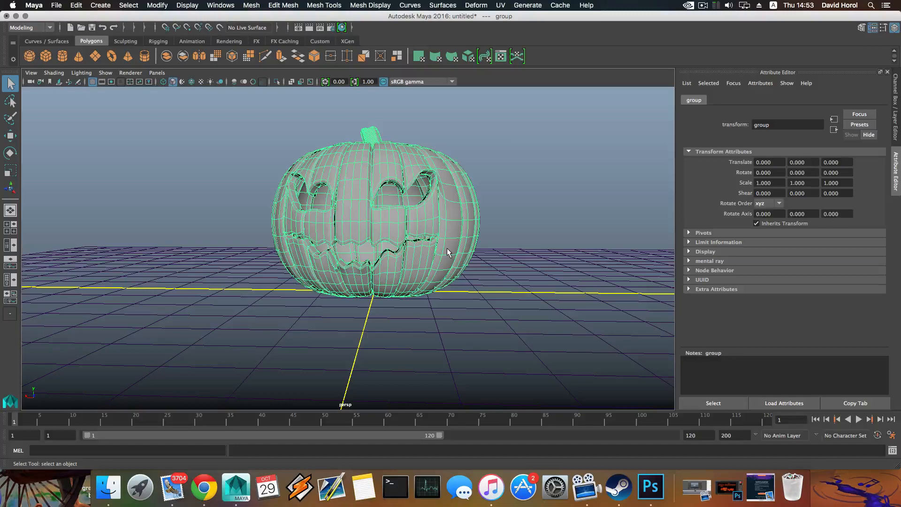
pyautogui.moveTo(447, 249)
pyautogui.keyDown('alt'); pyautogui.mouseDown()
pyautogui.moveTo(446, 263)
pyautogui.moveTo(466, 259)
pyautogui.moveTo(448, 259)
pyautogui.mouseUp(); pyautogui.keyUp('alt')
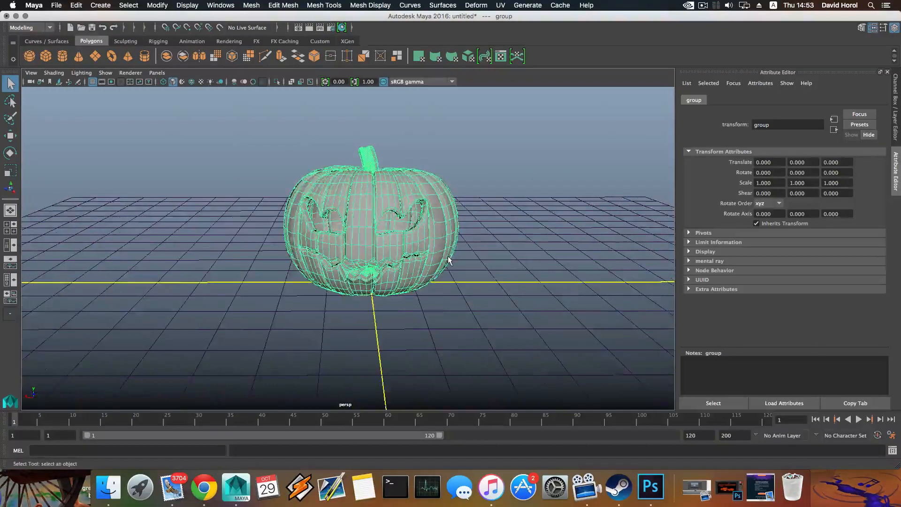
pyautogui.scroll(-6, 448, 259)
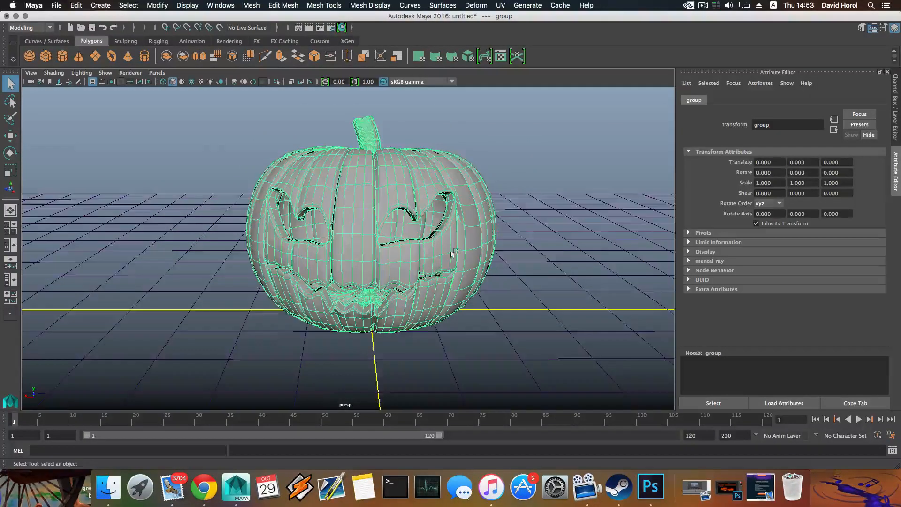
# Step: Create a polygon plane under the pumpkin and scale it uniformly to about 24.8
pyautogui.click(96, 55)
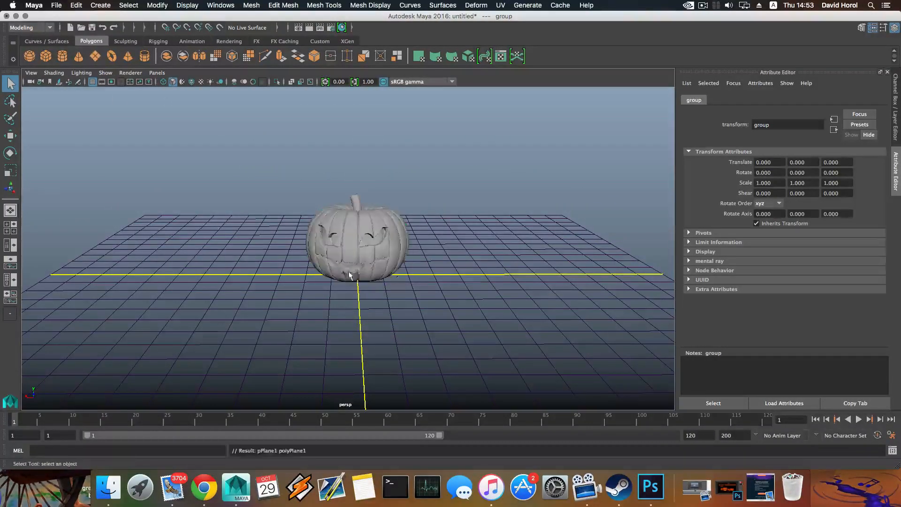
pyautogui.press('r')
pyautogui.moveTo(360, 265); pyautogui.dragTo(518, 286)
# Step: Stretch the plane along Z to a scale of about 63.7 and move it back to about Z 9.26
pyautogui.scroll(-2, 518, 285)
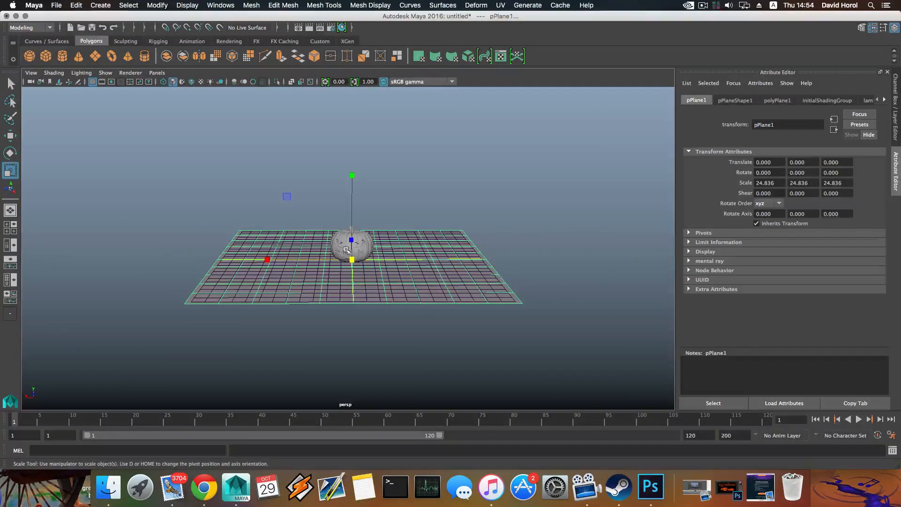
pyautogui.keyDown('alt'); pyautogui.moveTo(347, 248); pyautogui.dragTo(522, 305); pyautogui.keyUp('alt')
pyautogui.keyDown('alt'); pyautogui.moveTo(390, 252); pyautogui.dragTo(292, 242); pyautogui.keyUp('alt')
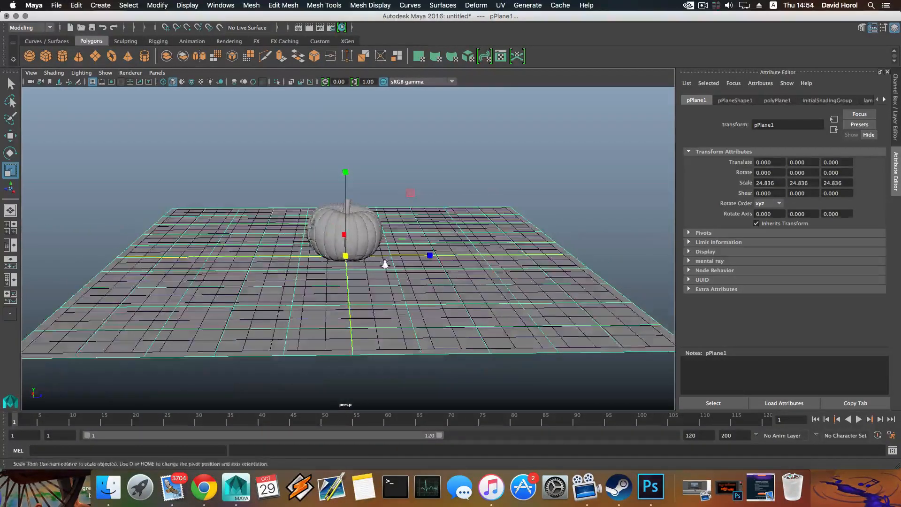
pyautogui.scroll(-2, 461, 263)
pyautogui.moveTo(432, 254); pyautogui.dragTo(371, 253)
pyautogui.press('w')
pyautogui.moveTo(266, 254); pyautogui.dragTo(344, 254)
# Step: Select the four vertex rows at the plane's end behind the pumpkin, rotate them steeply upward and raise them to form a back wall
pyautogui.rightClick(471, 227)
pyautogui.click(425, 226)
pyautogui.keyDown('alt'); pyautogui.moveTo(426, 225); pyautogui.dragTo(607, 336); pyautogui.keyUp('alt')
pyautogui.press('e')
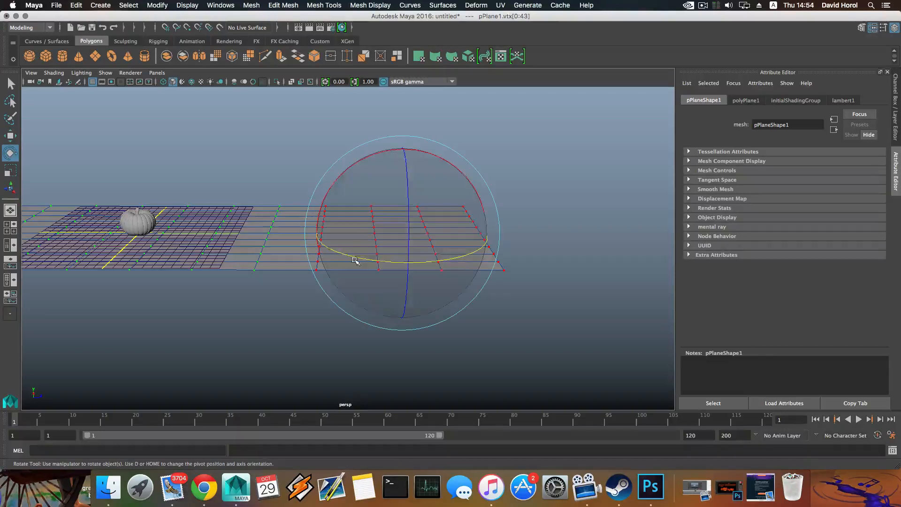
pyautogui.moveTo(376, 151); pyautogui.dragTo(387, 181)
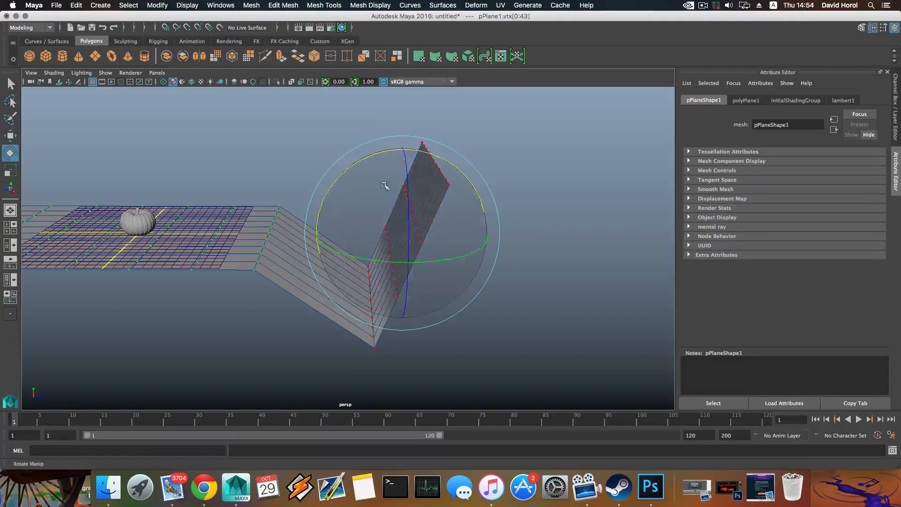
pyautogui.press('w')
pyautogui.moveTo(401, 230); pyautogui.dragTo(384, 171)
# Step: Smooth the back wall's curve by rotating and shifting its upper two vertex rows, and reposition the topmost row horizontally
pyautogui.keyDown('alt'); pyautogui.moveTo(427, 223); pyautogui.dragTo(348, 174); pyautogui.keyUp('alt')
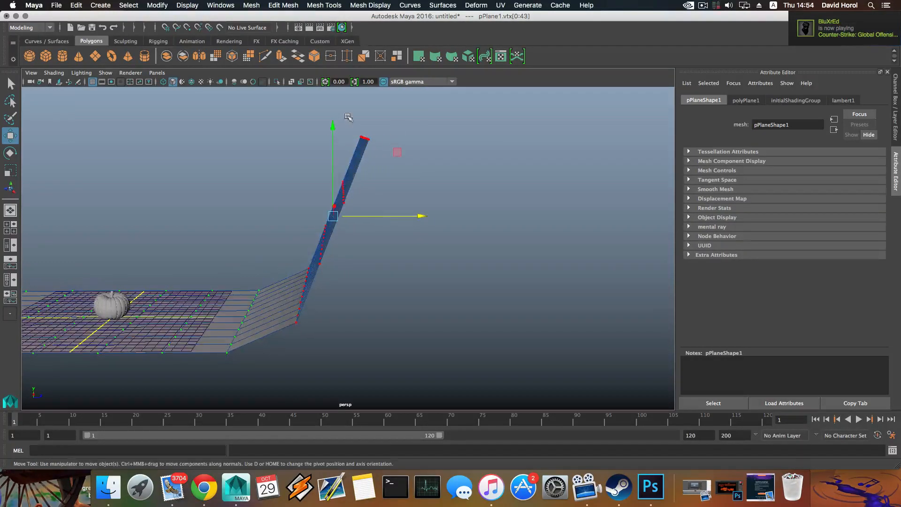
pyautogui.moveTo(416, 113); pyautogui.dragTo(331, 220)
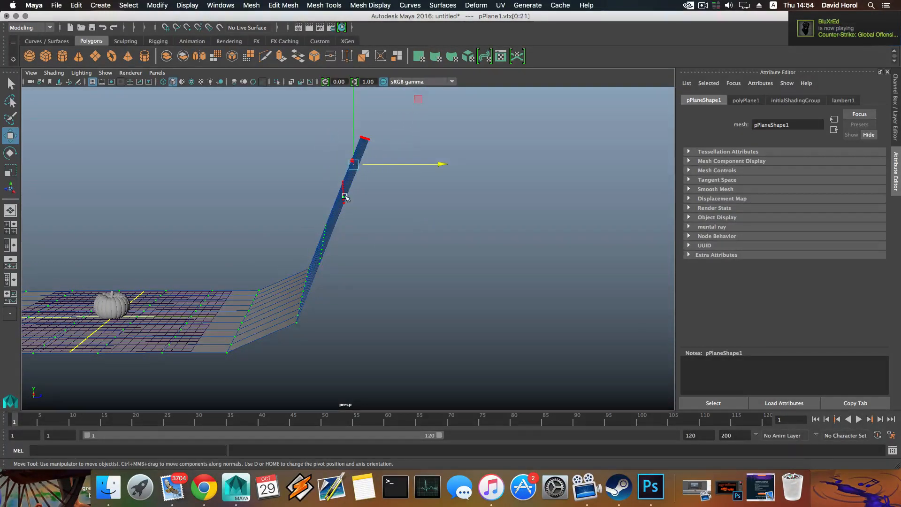
pyautogui.press('e')
pyautogui.moveTo(296, 101); pyautogui.dragTo(282, 141)
pyautogui.press('w')
pyautogui.moveTo(399, 162); pyautogui.dragTo(367, 163)
pyautogui.moveTo(282, 120); pyautogui.dragTo(437, 149)
pyautogui.moveTo(367, 146); pyautogui.dragTo(466, 155)
# Step: Return to object selection, widen the backdrop plane to about 77.4 in X and move it to about Z 1.97
pyautogui.keyDown('alt'); pyautogui.moveTo(324, 184); pyautogui.dragTo(390, 251); pyautogui.keyUp('alt')
pyautogui.press('r')
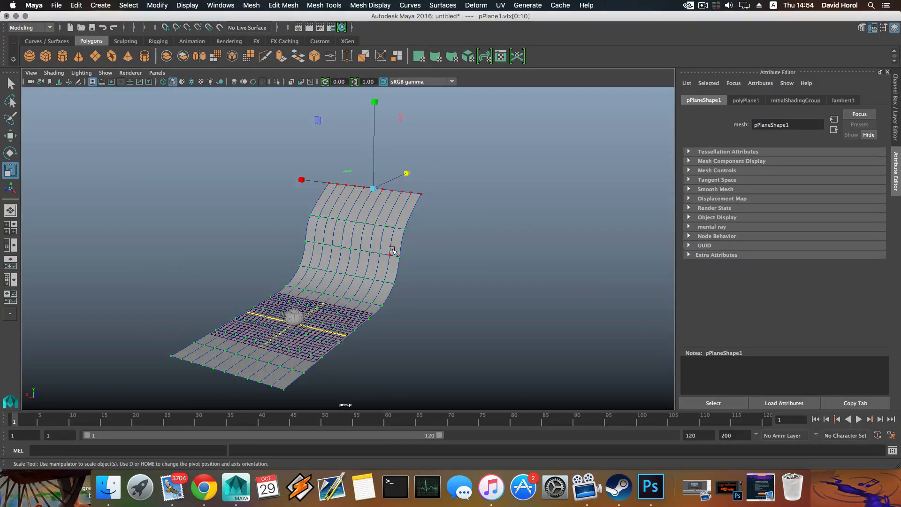
pyautogui.press('F8')
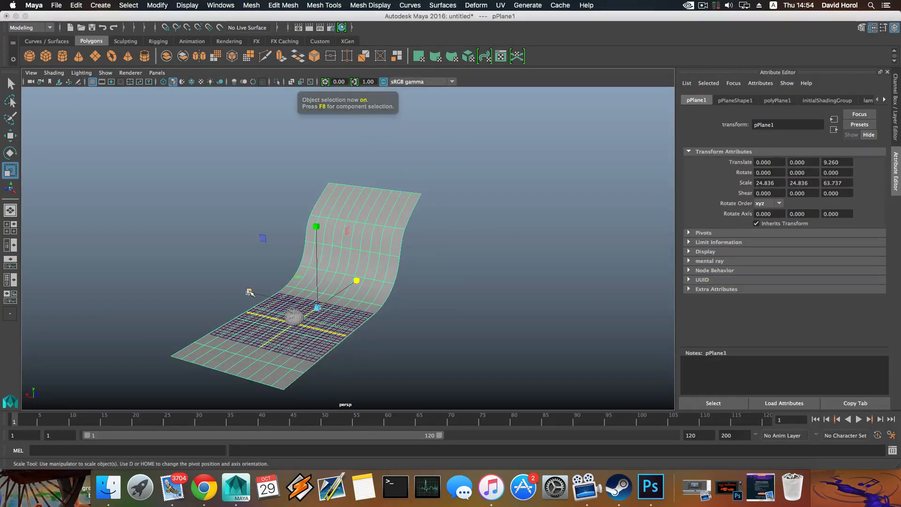
pyautogui.moveTo(249, 292); pyautogui.dragTo(125, 265)
pyautogui.keyDown('alt'); pyautogui.moveTo(235, 306); pyautogui.dragTo(248, 304); pyautogui.keyUp('alt')
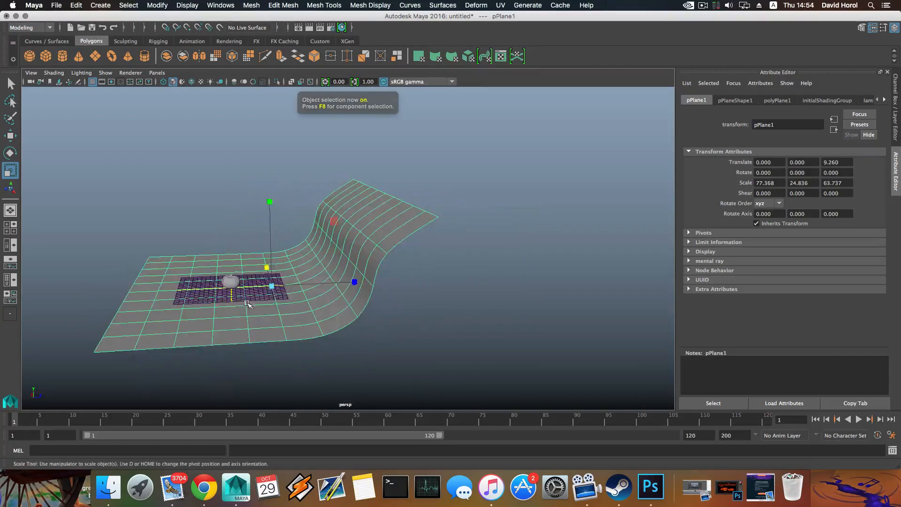
pyautogui.press('w')
pyautogui.moveTo(248, 304); pyautogui.dragTo(281, 268, button='middle')
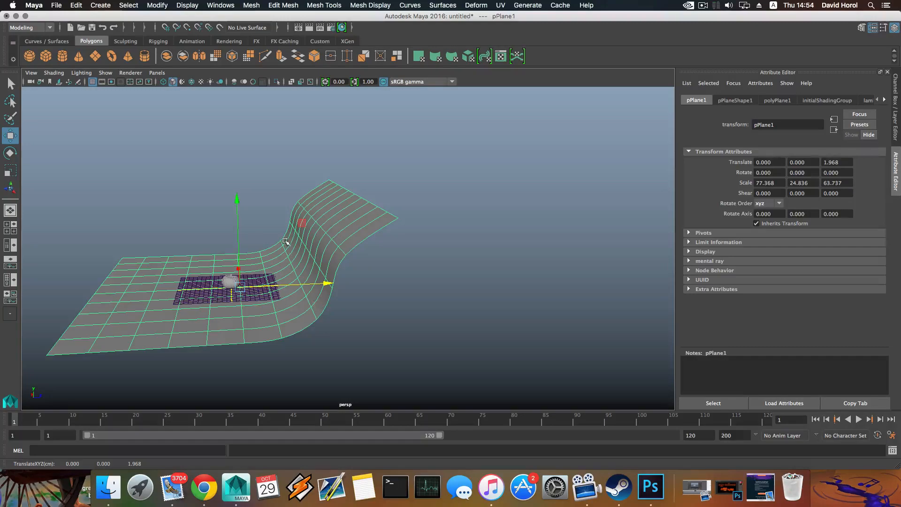
# Step: Check from the front how the curved backdrop sits behind the pumpkin
pyautogui.keyDown('alt'); pyautogui.moveTo(286, 241); pyautogui.dragTo(389, 282); pyautogui.keyUp('alt')
pyautogui.keyDown('alt'); pyautogui.moveTo(390, 281); pyautogui.dragTo(537, 311, button='right'); pyautogui.keyUp('alt')
pyautogui.keyDown('alt'); pyautogui.moveTo(537, 311); pyautogui.dragTo(462, 304); pyautogui.keyUp('alt')
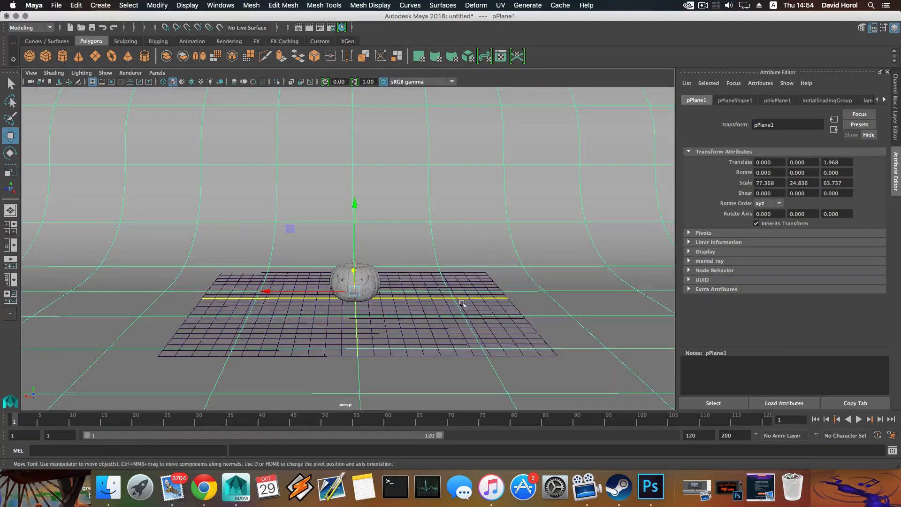
pyautogui.scroll(5, 438, 316)
pyautogui.scroll(-2, 438, 316)
pyautogui.keyDown('alt'); pyautogui.moveTo(438, 315); pyautogui.dragTo(429, 296, button='middle'); pyautogui.keyUp('alt')
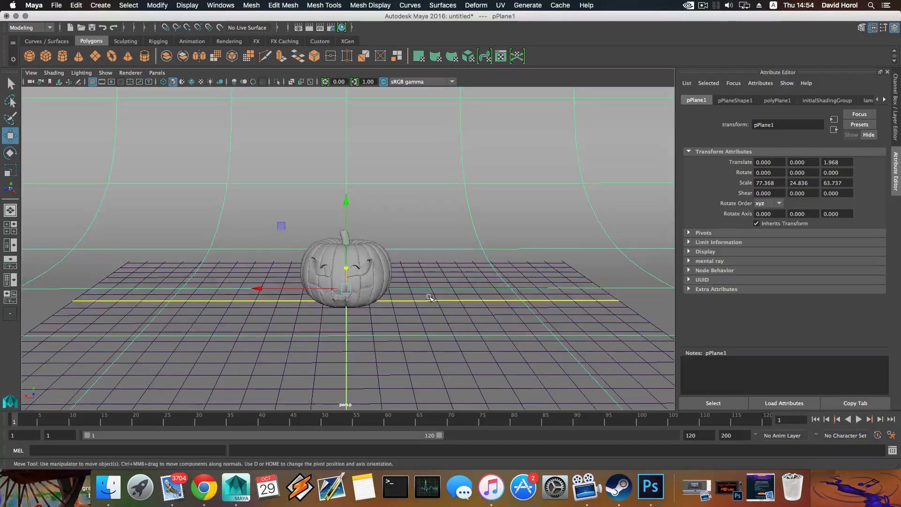
# Step: Open a new Chrome window and search Google Images for "wall texture"
pyautogui.rightClick(203, 488)
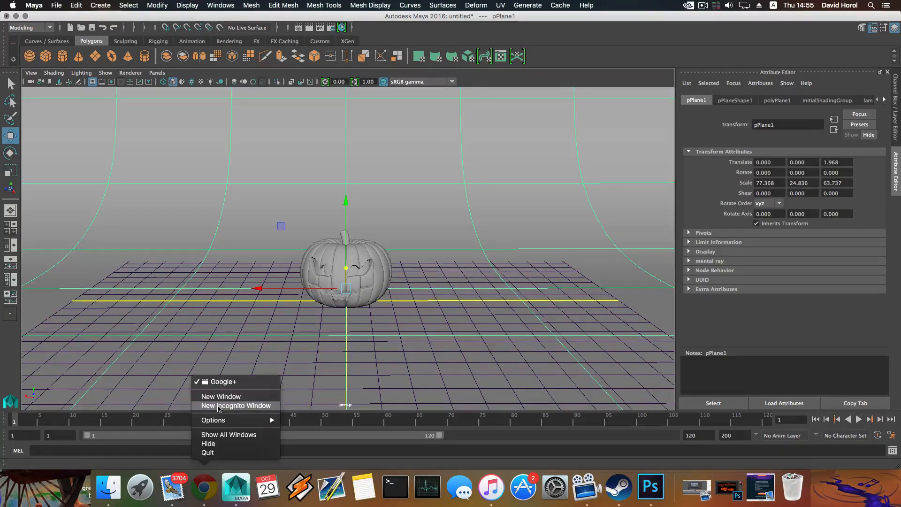
pyautogui.click(219, 397)
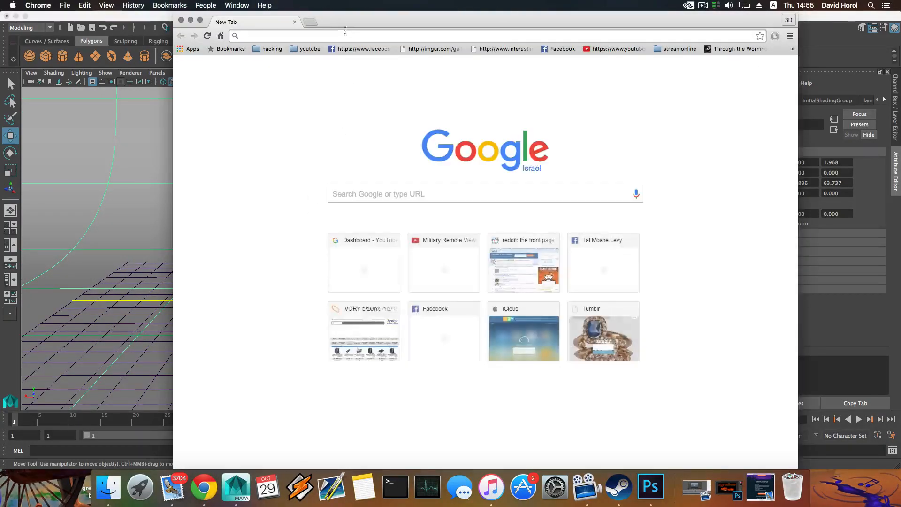
pyautogui.moveTo(350, 21)
pyautogui.mouseDown()
pyautogui.moveTo(327, 72)
pyautogui.moveTo(367, 50)
pyautogui.moveTo(342, 21)
pyautogui.mouseUp()
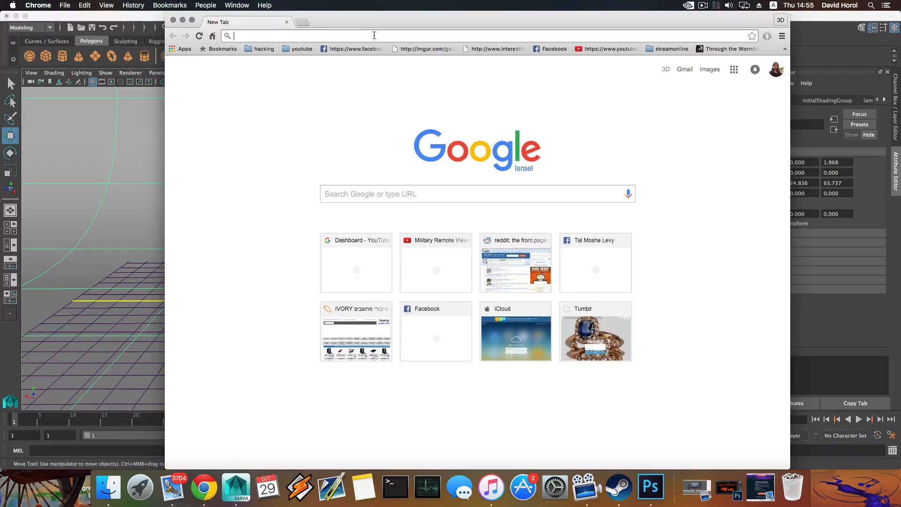
pyautogui.write('wall texture')
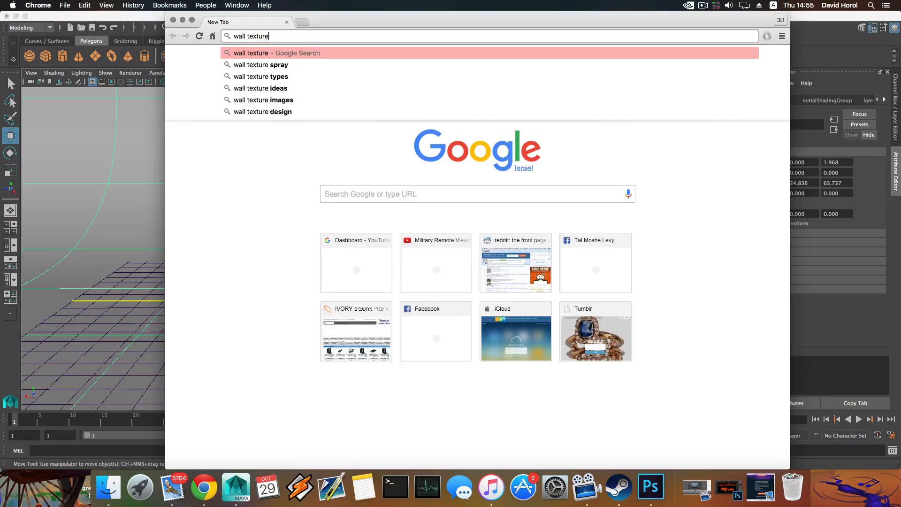
pyautogui.press('Return')
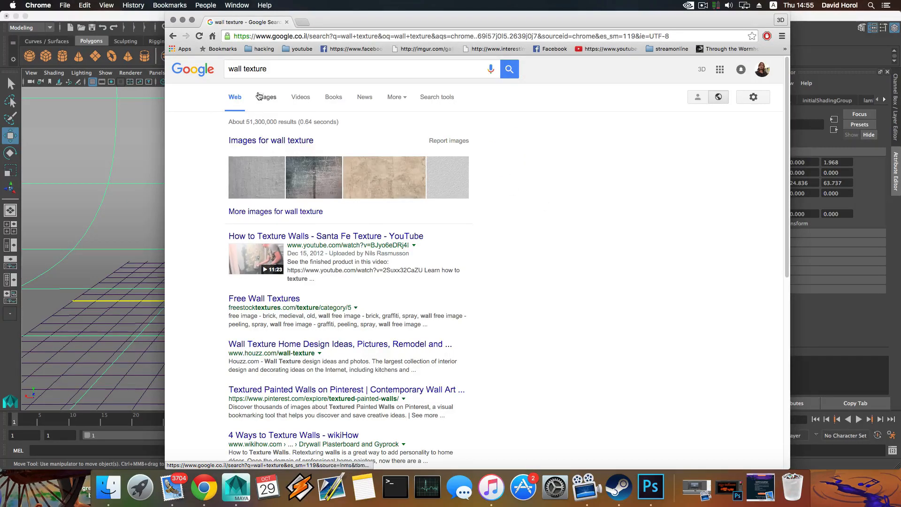
pyautogui.click(259, 96)
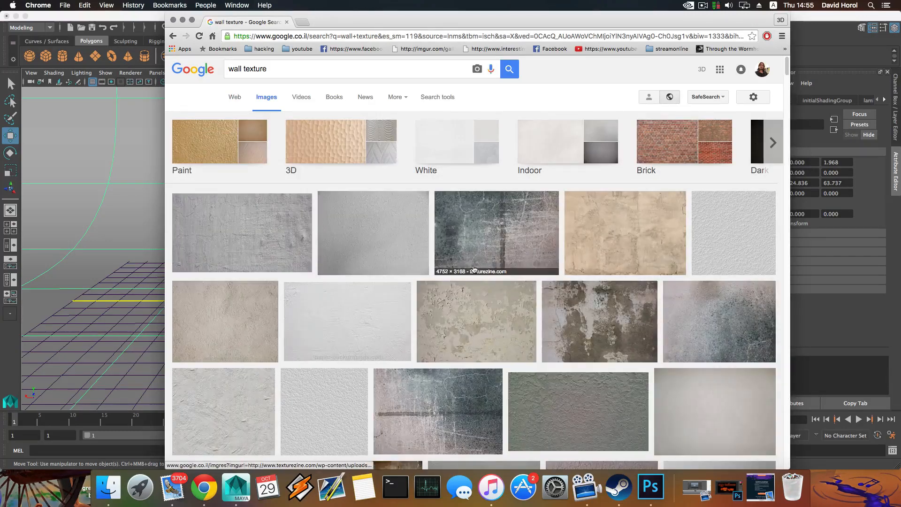
# Step: Browse the wall textures and open the 1024 × 1024 interior wall texture from mrliu.co at full size
pyautogui.scroll(-1, 396, 234)
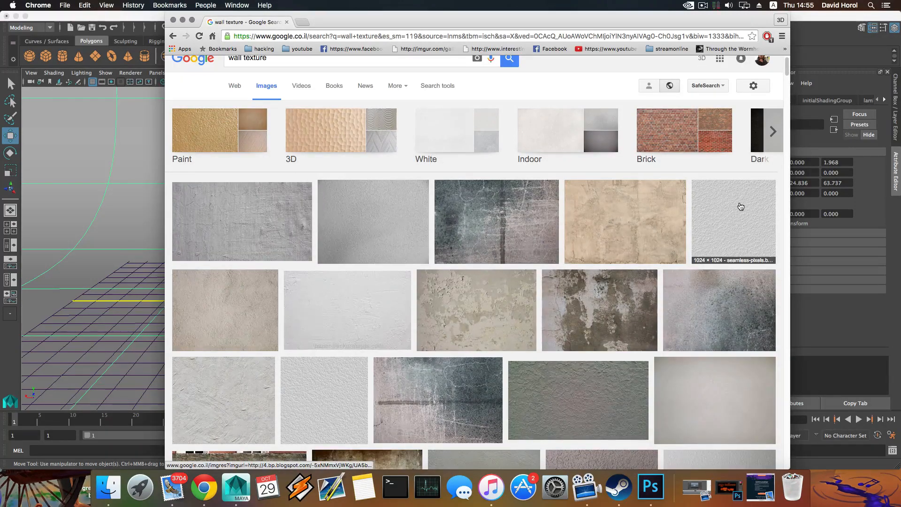
pyautogui.click(395, 214)
pyautogui.click(395, 215)
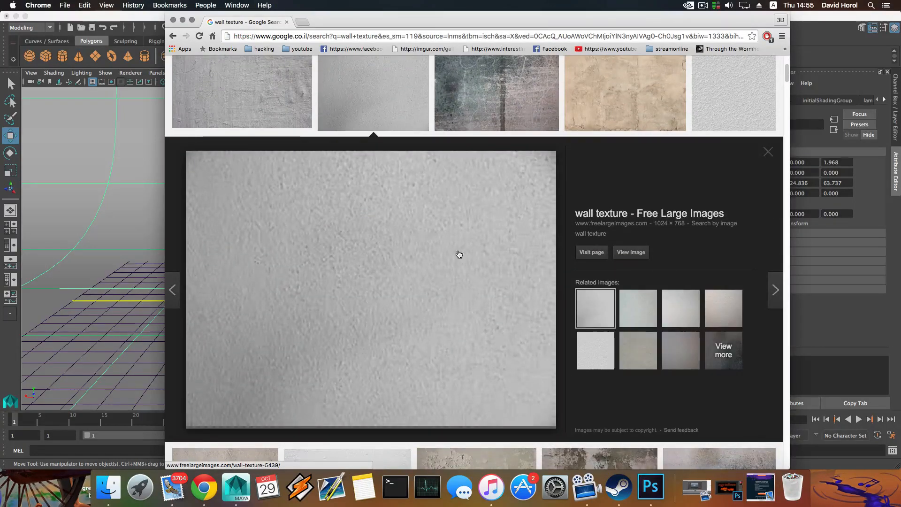
pyautogui.scroll(-6, 505, 281)
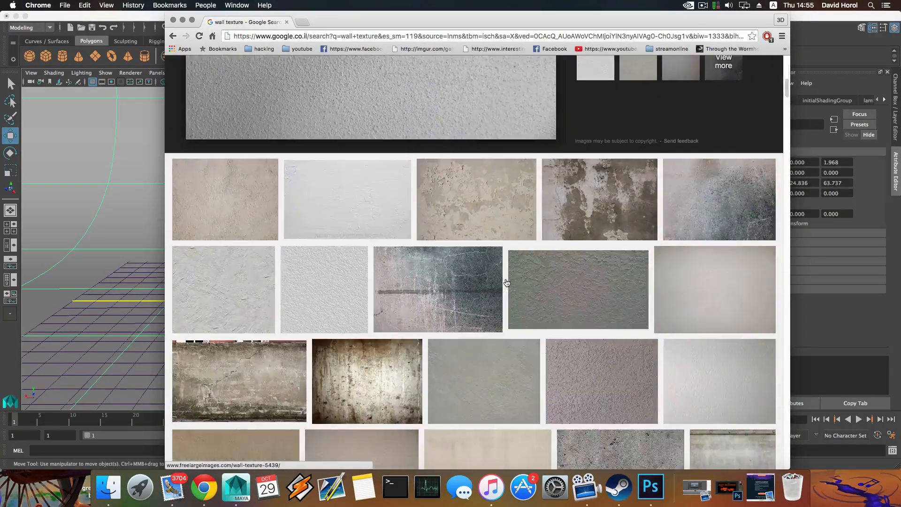
pyautogui.click(329, 283)
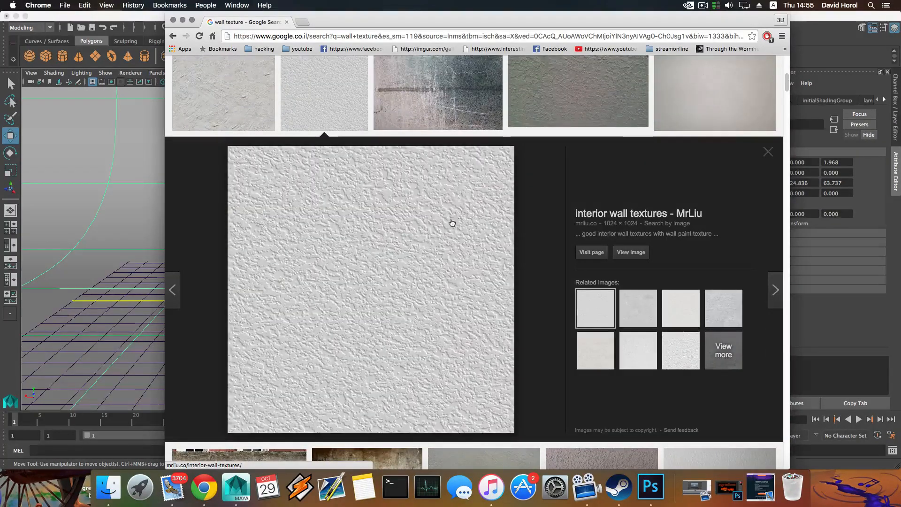
pyautogui.scroll(-5, 437, 312)
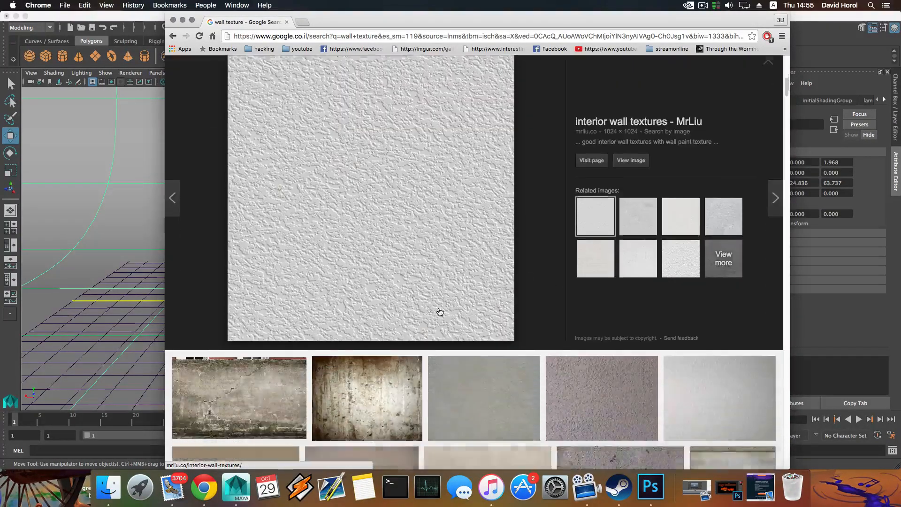
pyautogui.scroll(5, 438, 149)
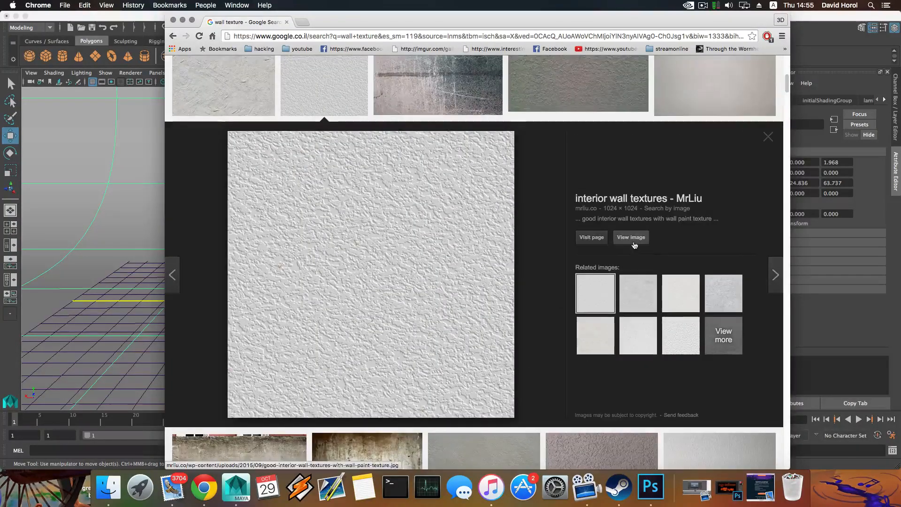
pyautogui.click(630, 238)
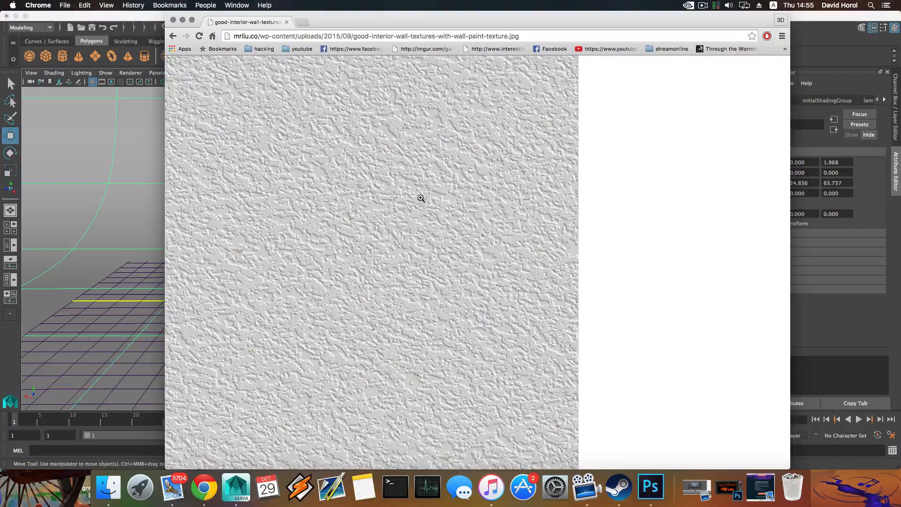
# Step: Save the wall texture image to the desktop and rename the file pumpkin1.jpg
pyautogui.moveTo(40, 21); pyautogui.dragTo(173, 197)
pyautogui.click(197, 95)
pyautogui.moveTo(197, 95); pyautogui.dragTo(139, 109)
pyautogui.click(121, 119)
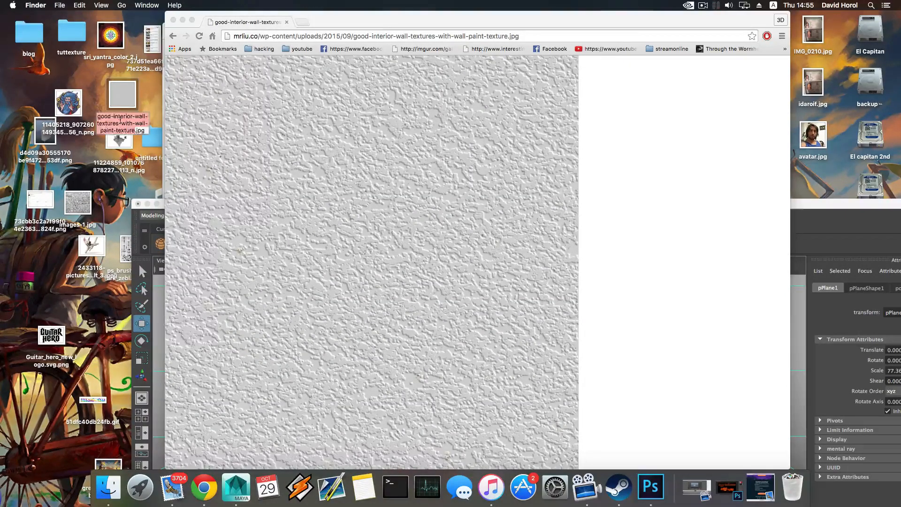
pyautogui.write('pumpkin1')
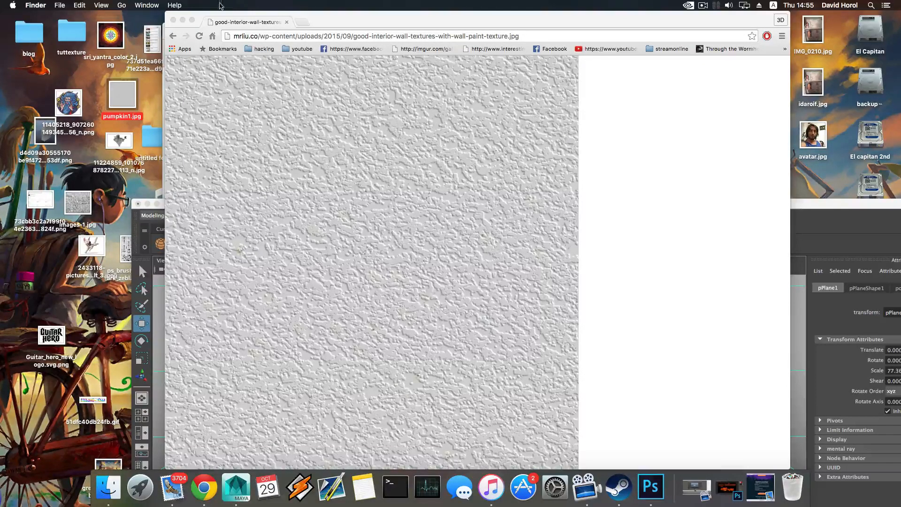
# Step: Close the full-size wall texture image and search Google for "HDRI deviantart"
pyautogui.click(287, 22)
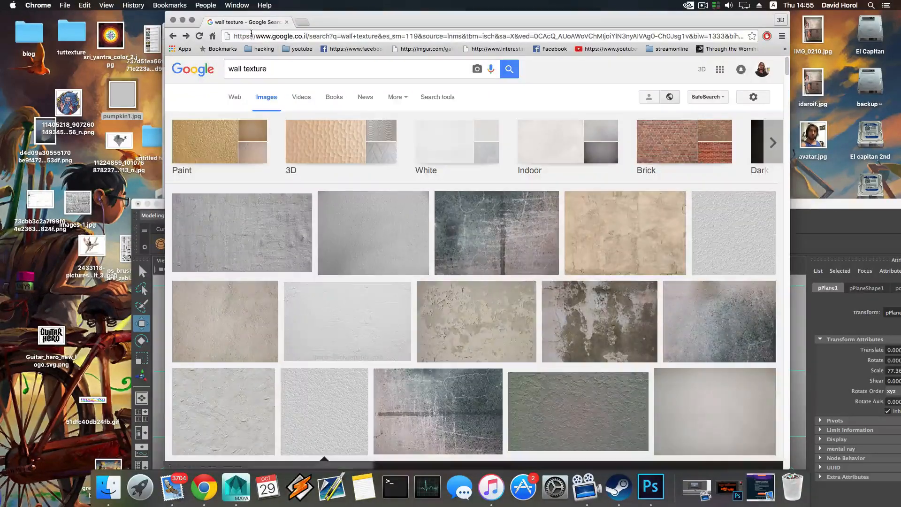
pyautogui.click(251, 36)
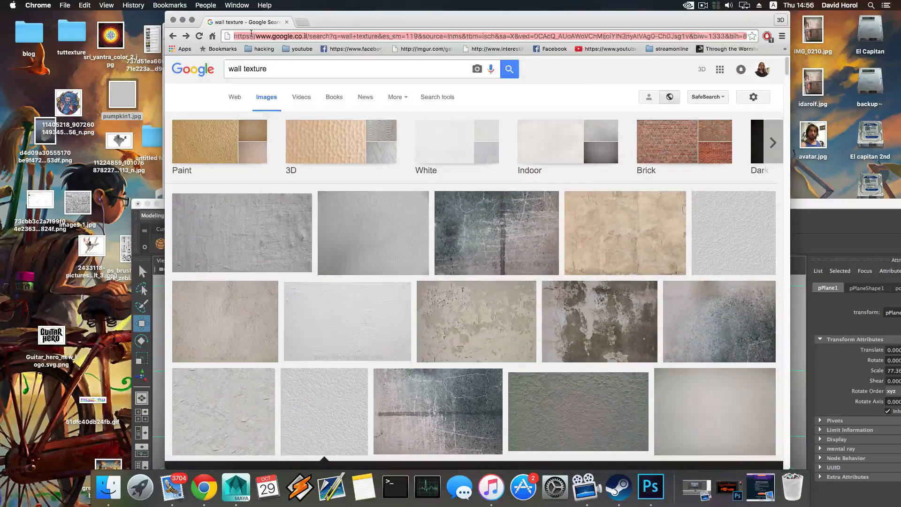
pyautogui.write('HDRI deviantar')
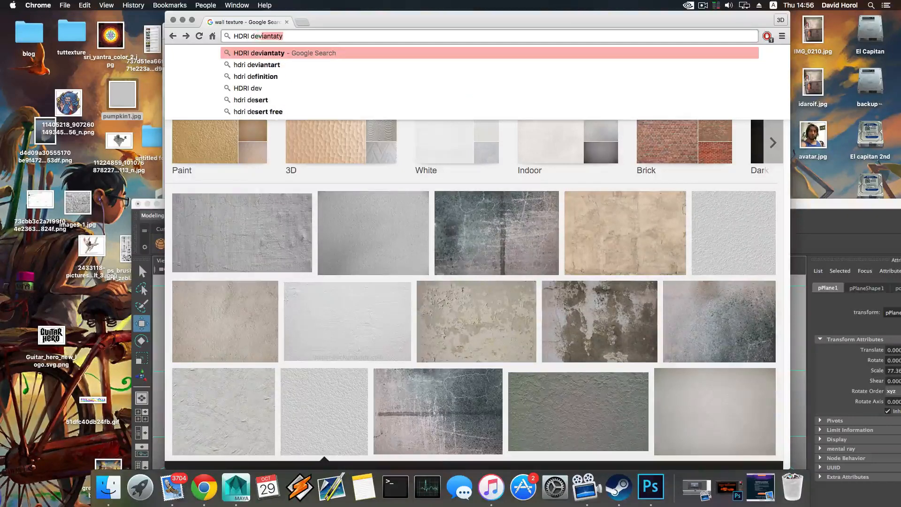
pyautogui.write('t')
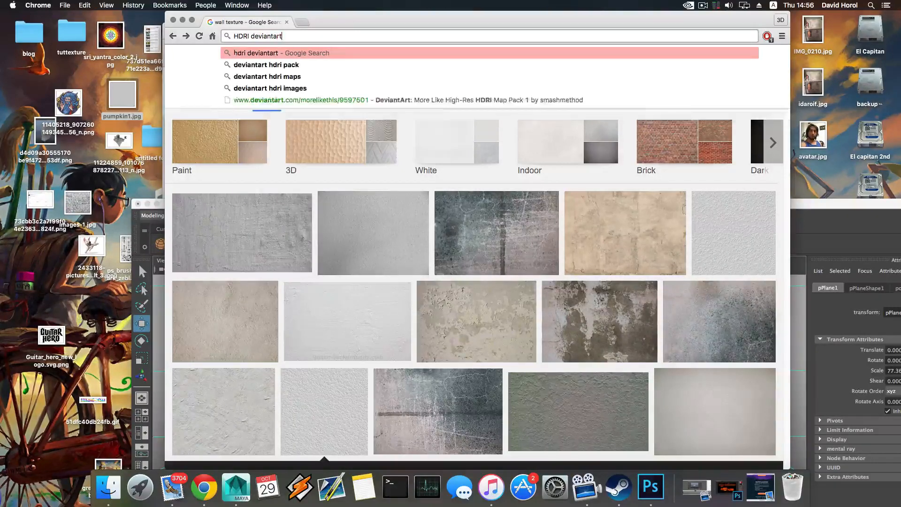
pyautogui.press('Return')
pyautogui.press('super+l')
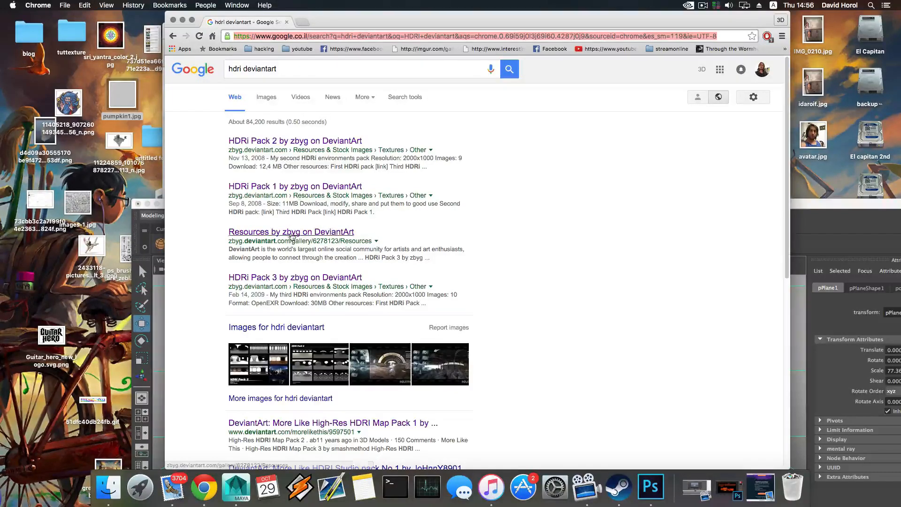
# Step: Open the DeviantArt result "More Like High-Res HDRI Map Pack 1" and browse the similar HDRI packs
pyautogui.scroll(-2, 306, 389)
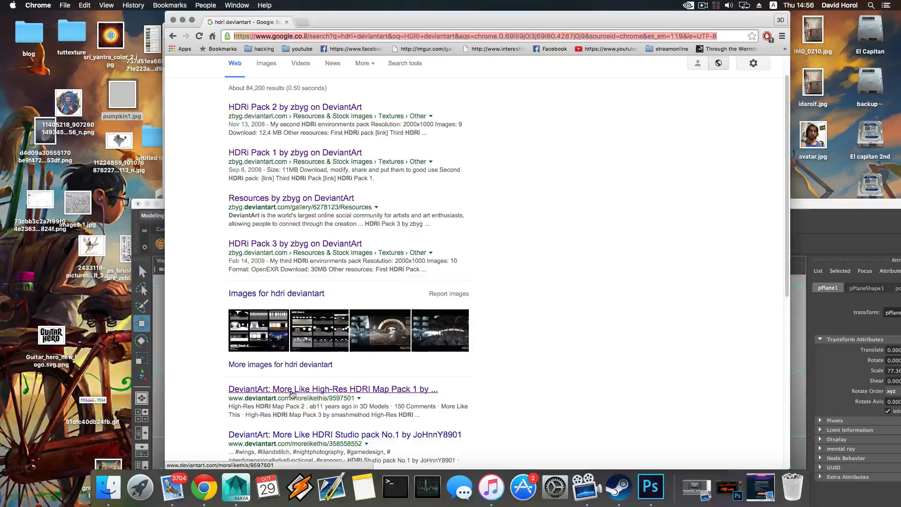
pyautogui.click(439, 338)
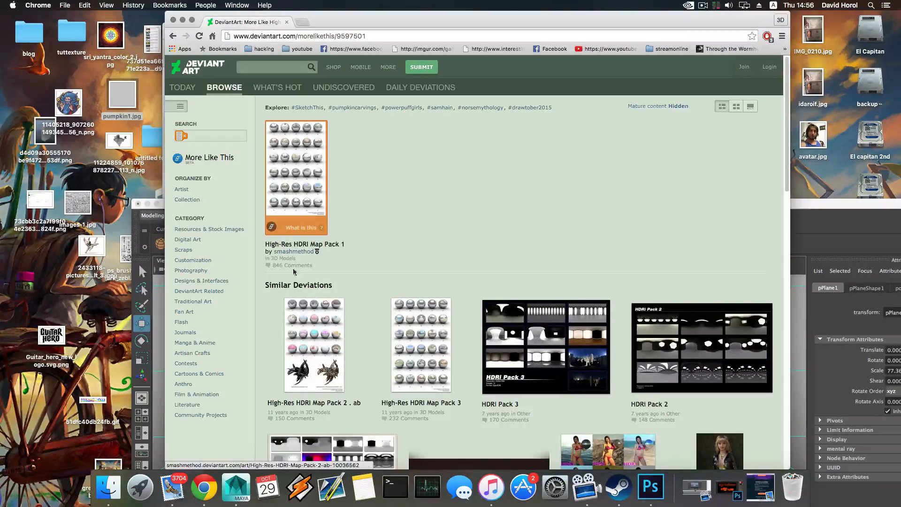
pyautogui.scroll(-7, 324, 350)
pyautogui.scroll(5, 325, 334)
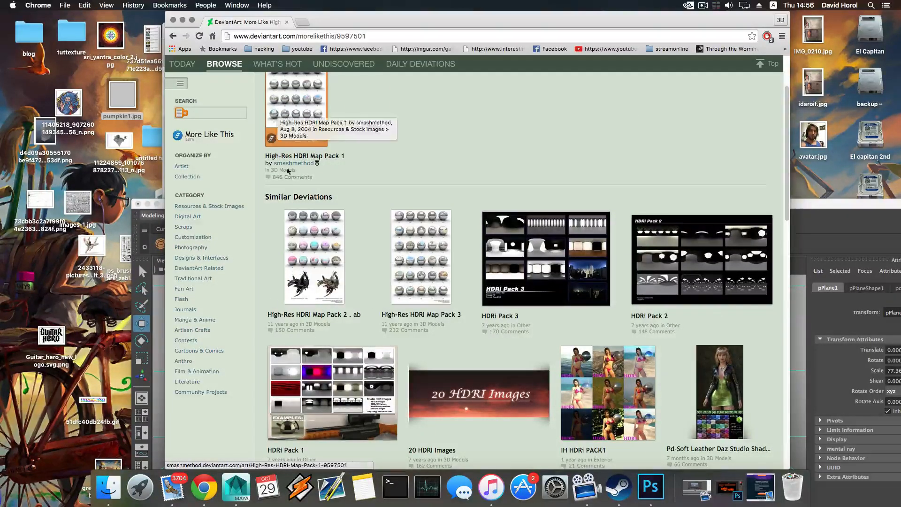
pyautogui.scroll(3, 304, 141)
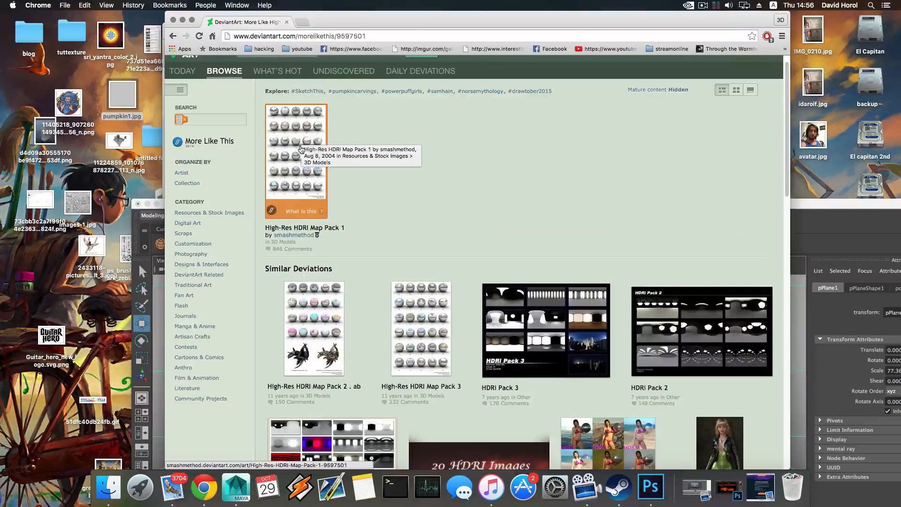
# Step: Open the DeviantArt page of "High-Res HDRI Map Pack 2 . ab" from the similar deviations
pyautogui.click(338, 36)
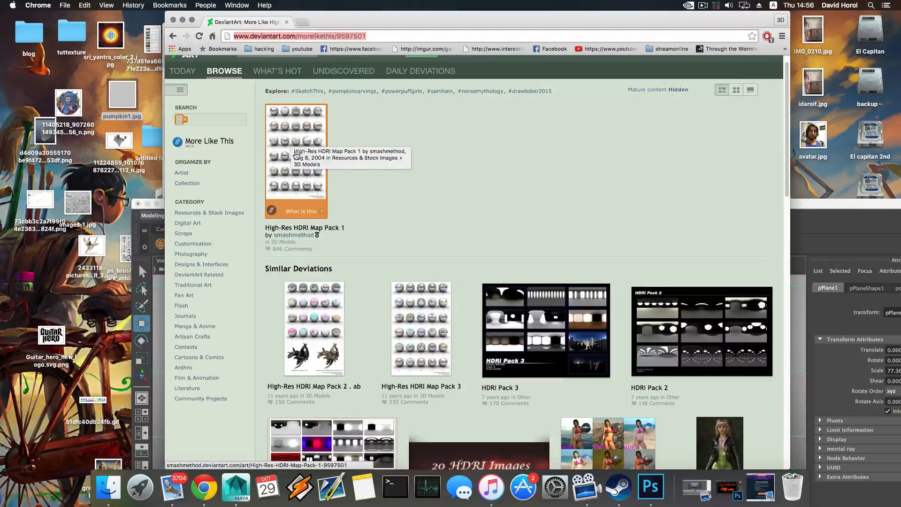
pyautogui.scroll(-2, 300, 225)
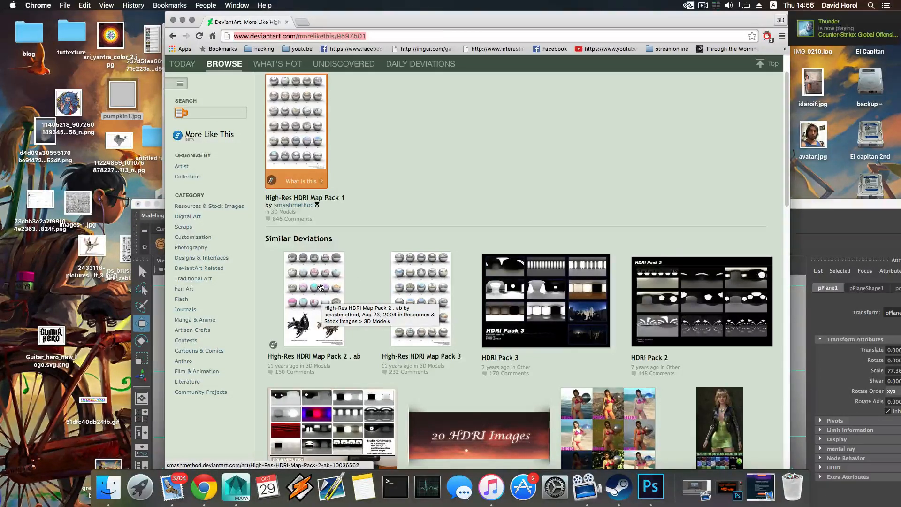
pyautogui.click(321, 288)
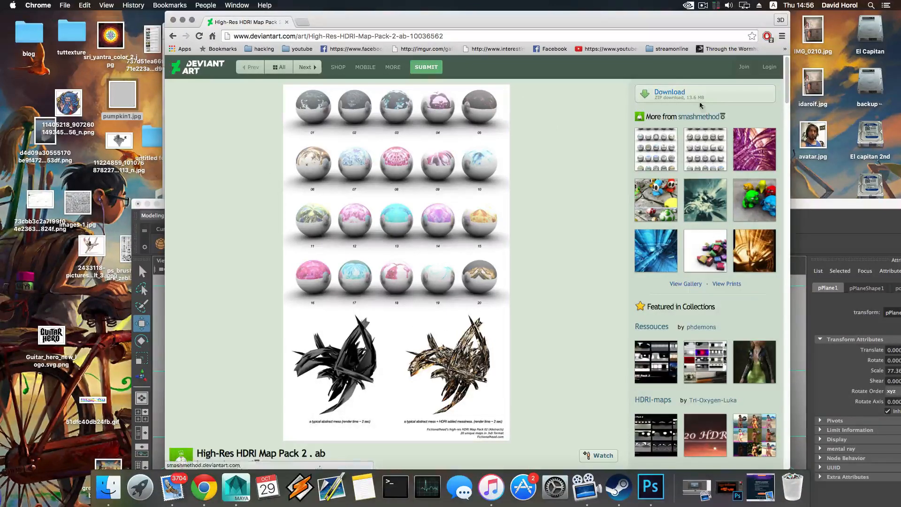
# Step: Close the DeviantArt browser window, return to a full-size Maya window and select the pumpkin
pyautogui.click(182, 22)
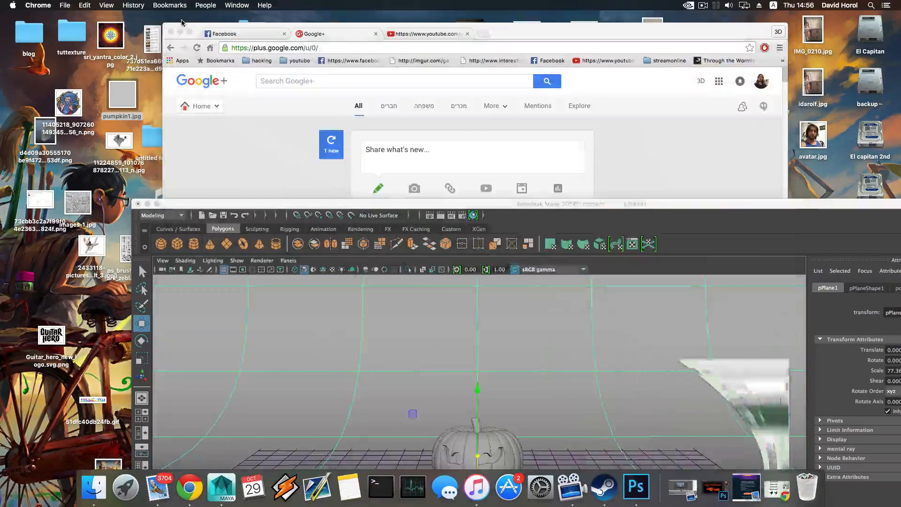
pyautogui.click(834, 203)
pyautogui.doubleClick(834, 203)
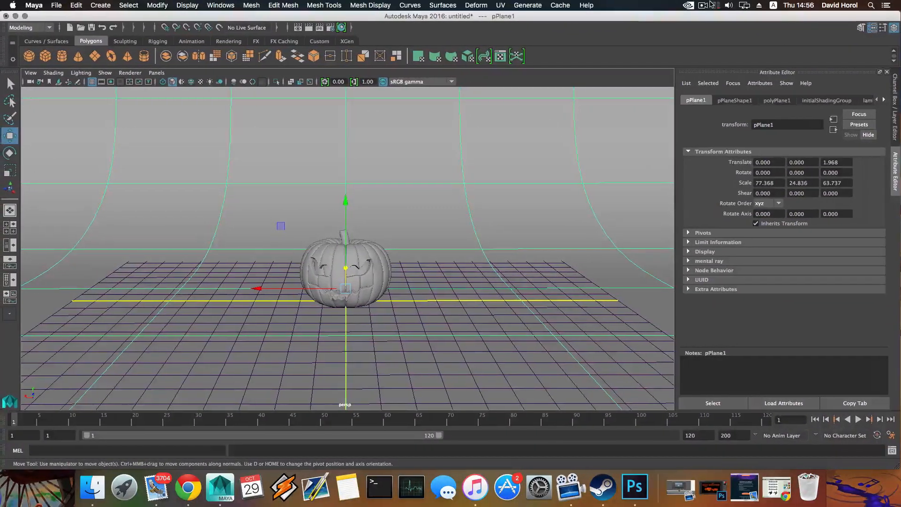
pyautogui.scroll(-5, 372, 111)
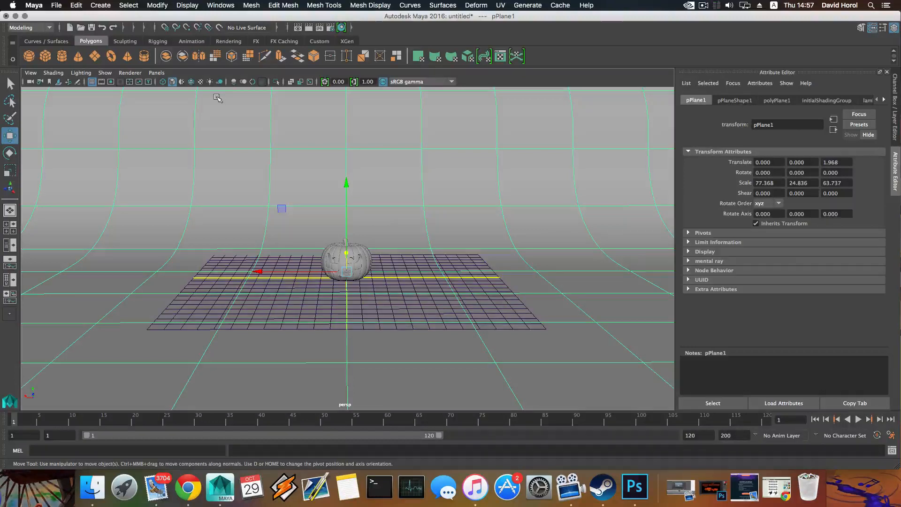
pyautogui.scroll(4, 344, 268)
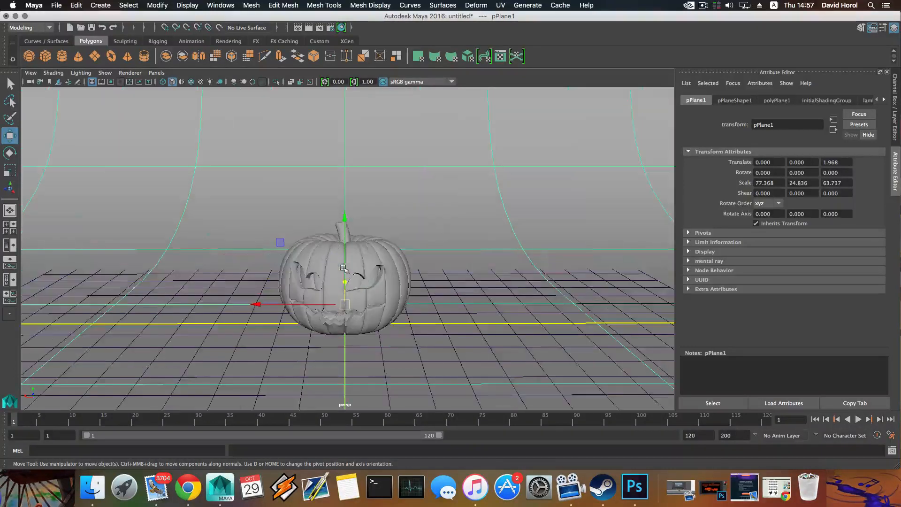
pyautogui.click(378, 263)
pyautogui.moveTo(377, 238)
pyautogui.mouseDown(button='right')
pyautogui.moveTo(375, 418)
pyautogui.moveTo(377, 238)
pyautogui.mouseUp(button='right')
# Step: Check in the Plug-in Manager whether the mental ray plug-in Mayatomr.bundle is set to Loaded and Auto load
pyautogui.click(221, 5)
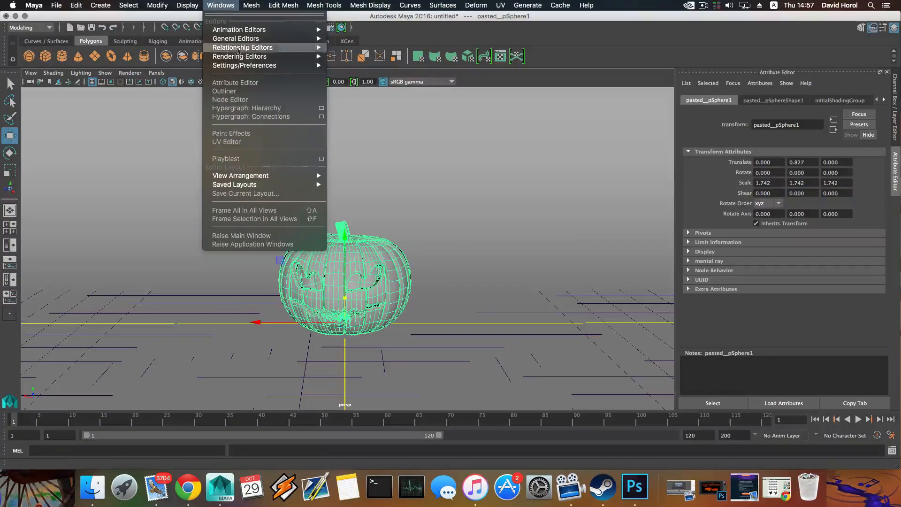
pyautogui.moveTo(281, 66)
pyautogui.click(360, 149)
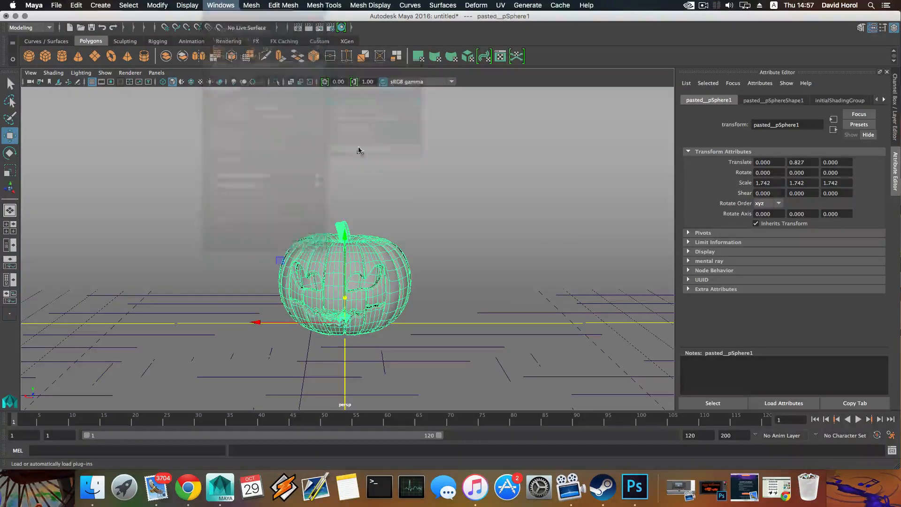
pyautogui.scroll(4, 404, 277)
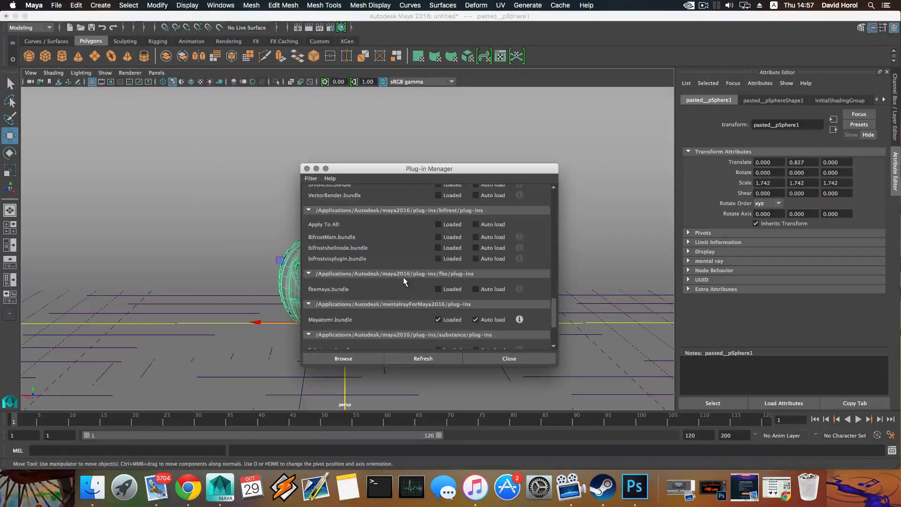
pyautogui.scroll(-4, 402, 278)
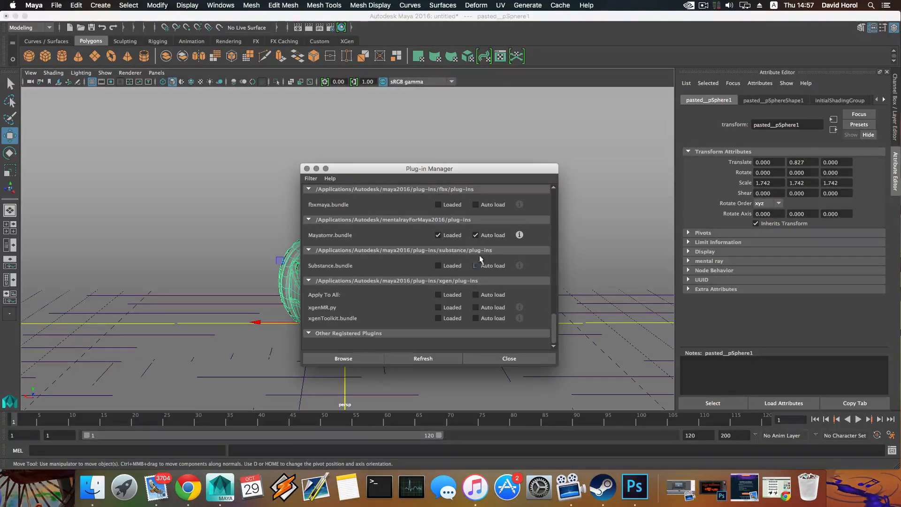
pyautogui.click(509, 358)
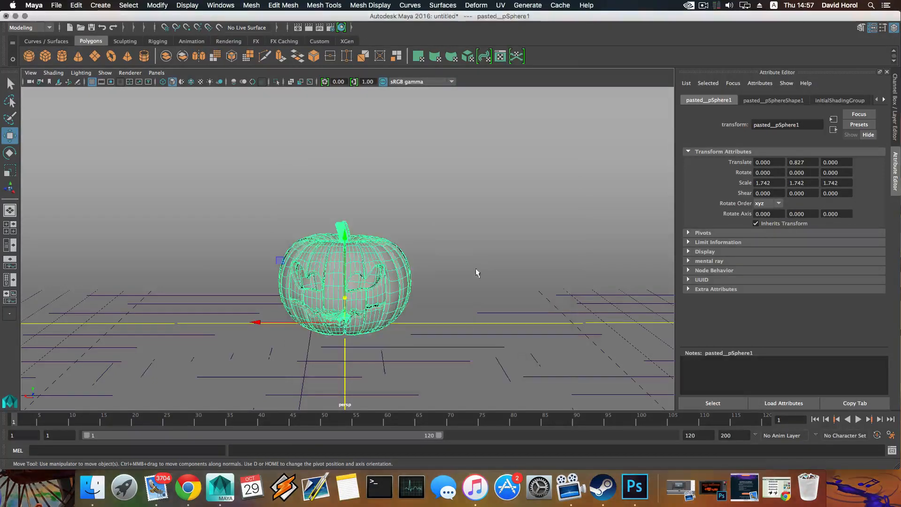
# Step: Assign a new mental ray mia_material_x material to the pumpkin
pyautogui.rightClick(358, 238)
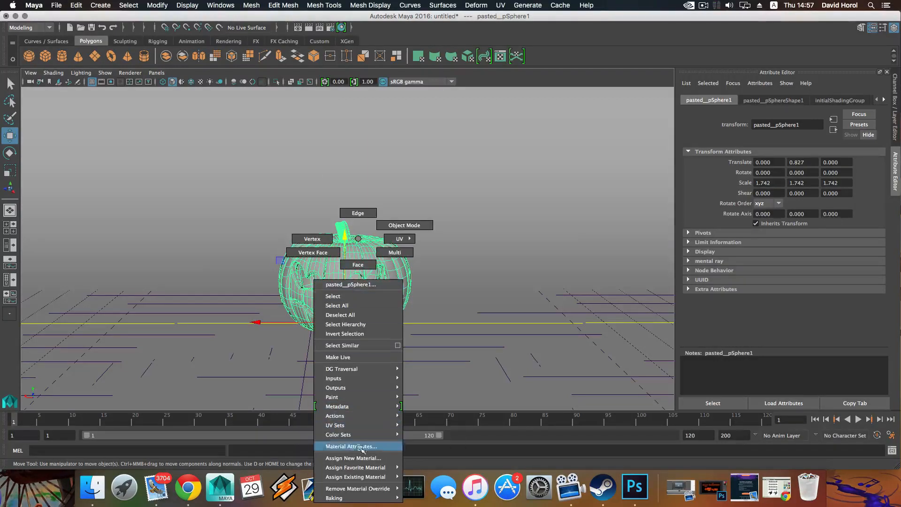
pyautogui.click(370, 458)
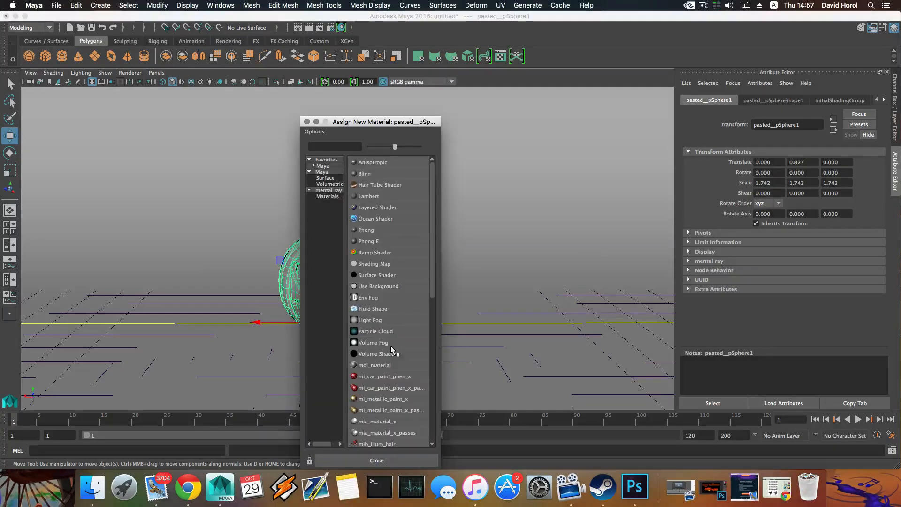
pyautogui.click(328, 190)
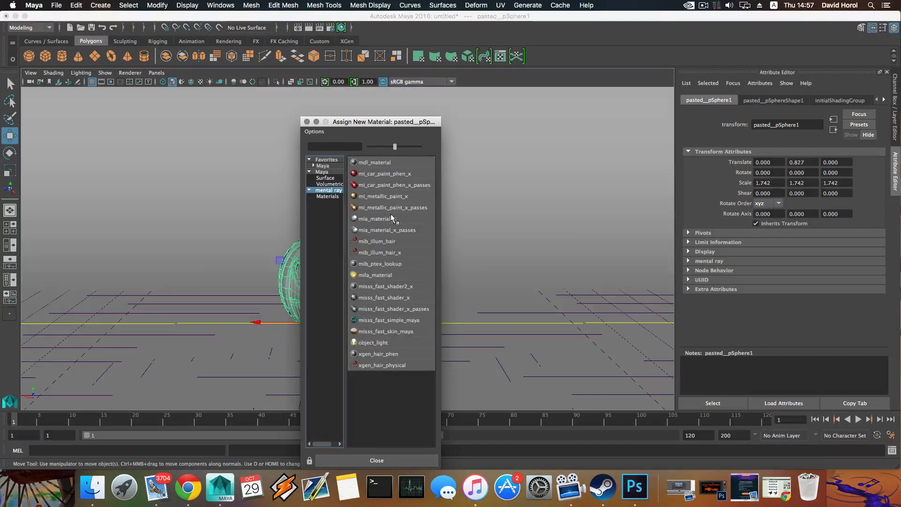
pyautogui.click(375, 218)
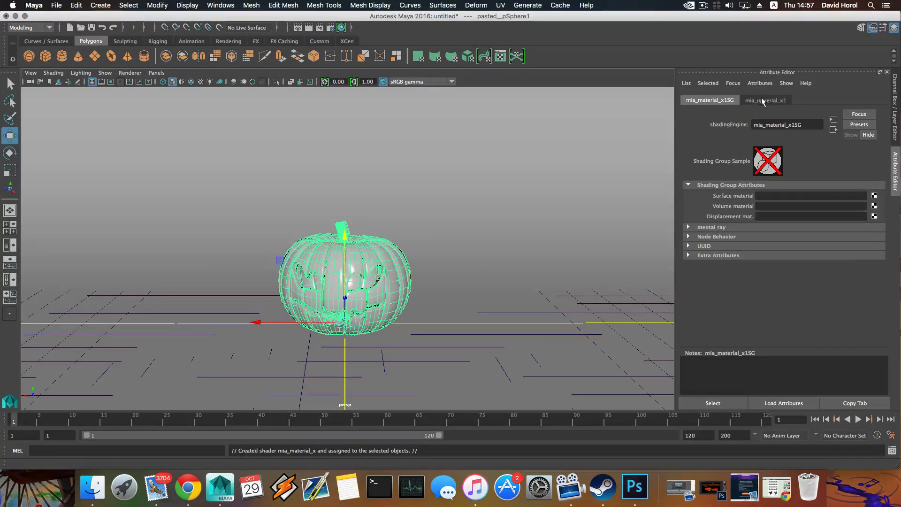
# Step: Give the pumpkin material an orange-yellow diffuse colour, a reflectivity of about 0.046 and a glossiness of about 0.228
pyautogui.click(762, 101)
pyautogui.click(771, 205)
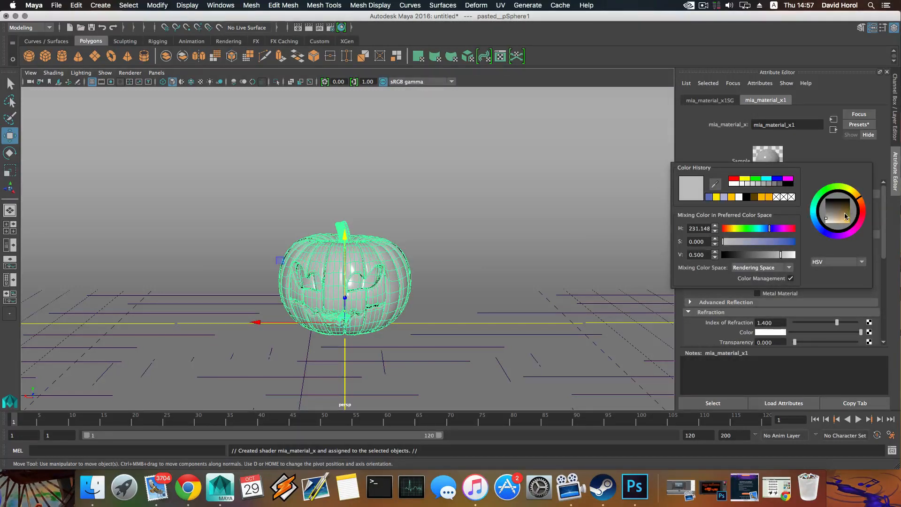
pyautogui.moveTo(860, 201); pyautogui.dragTo(861, 228)
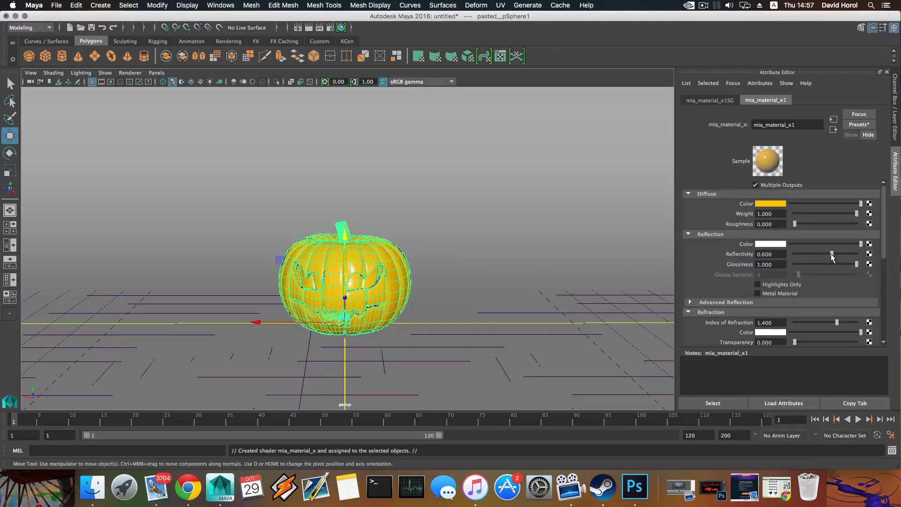
pyautogui.moveTo(833, 257); pyautogui.dragTo(796, 258)
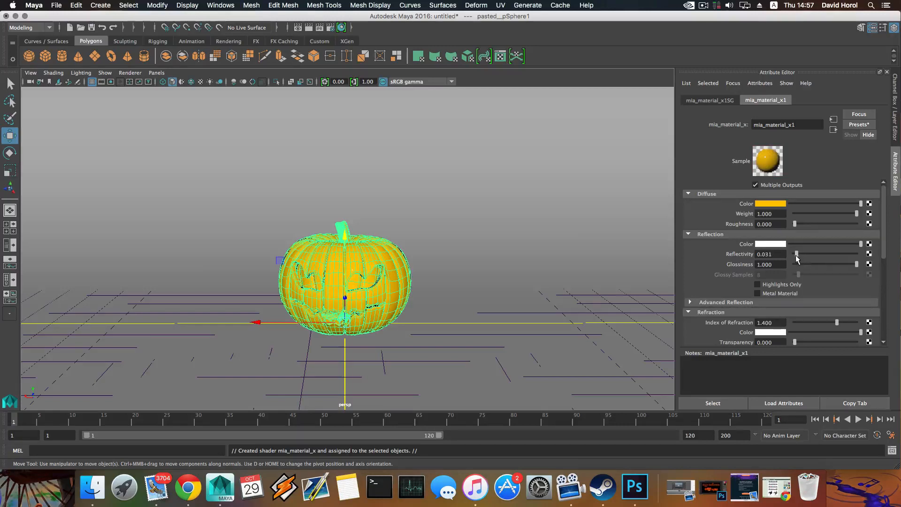
pyautogui.moveTo(857, 265); pyautogui.dragTo(800, 264)
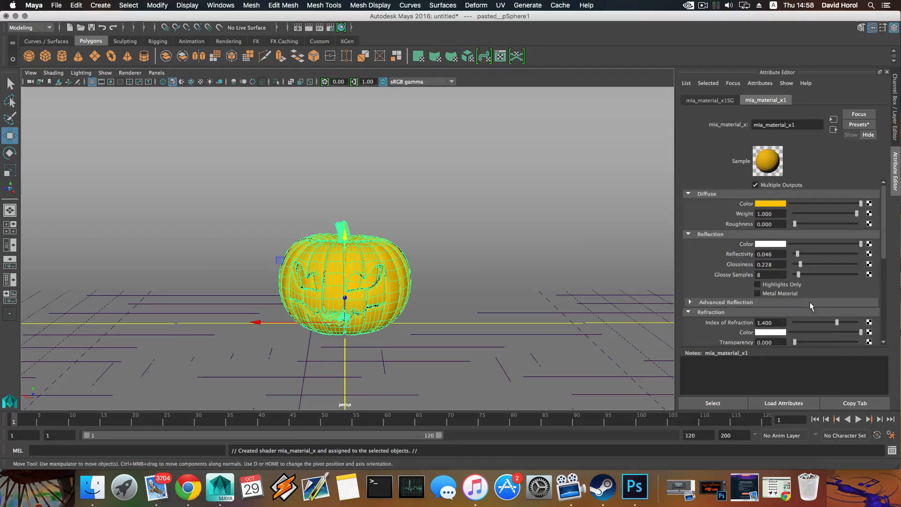
# Step: Connect a File texture to the Standard Bump of the pumpkin's mia_material_x material
pyautogui.scroll(-4, 809, 302)
pyautogui.scroll(-2, 791, 287)
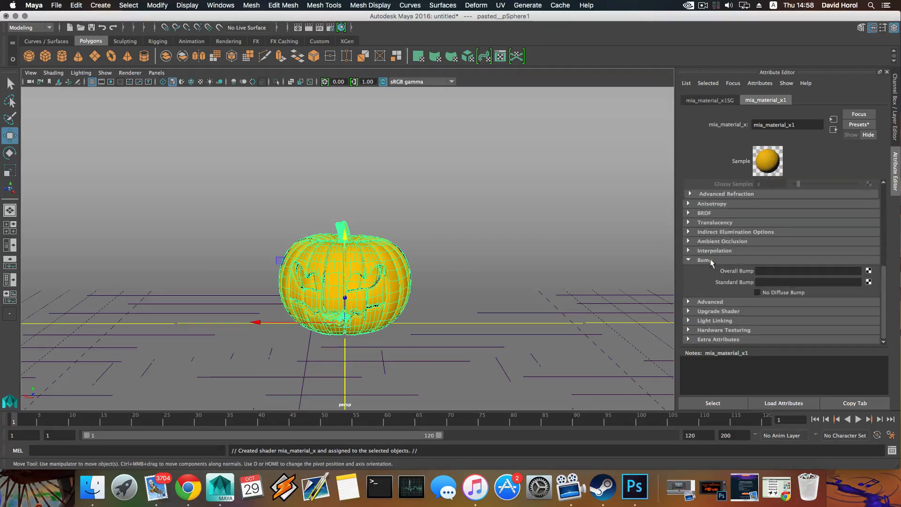
pyautogui.scroll(5, 467, 284)
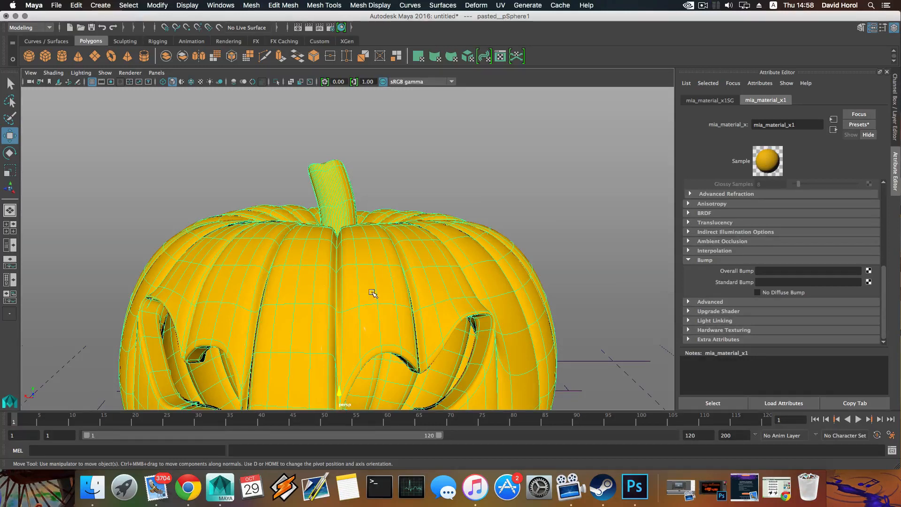
pyautogui.scroll(-5, 410, 292)
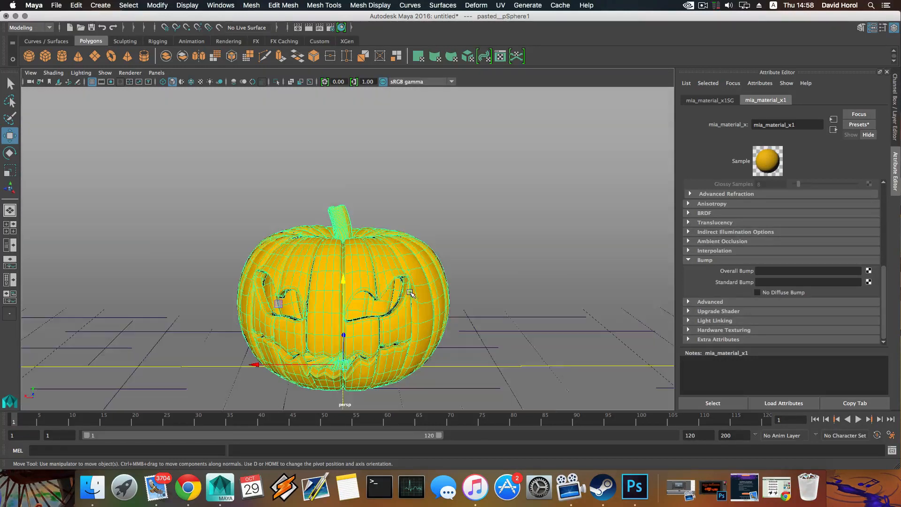
pyautogui.press('f')
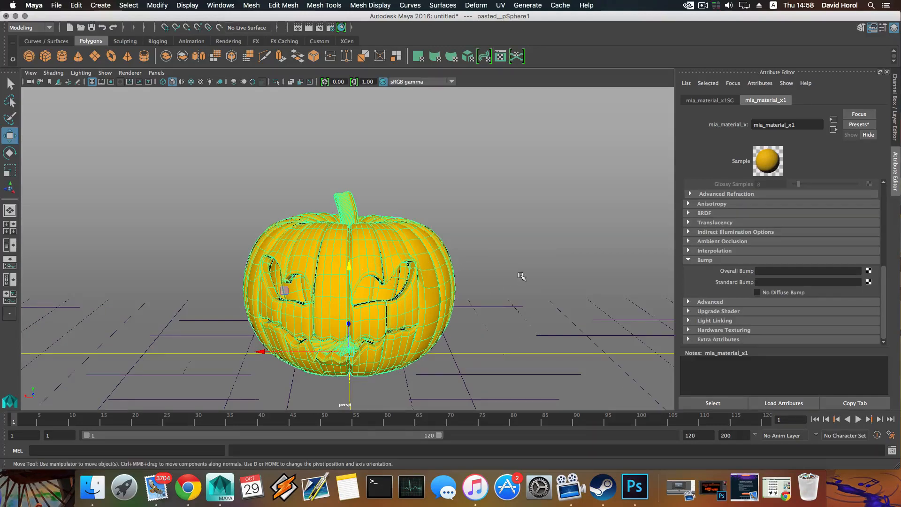
pyautogui.keyDown('alt'); pyautogui.moveTo(416, 279); pyautogui.dragTo(424, 282); pyautogui.keyUp('alt')
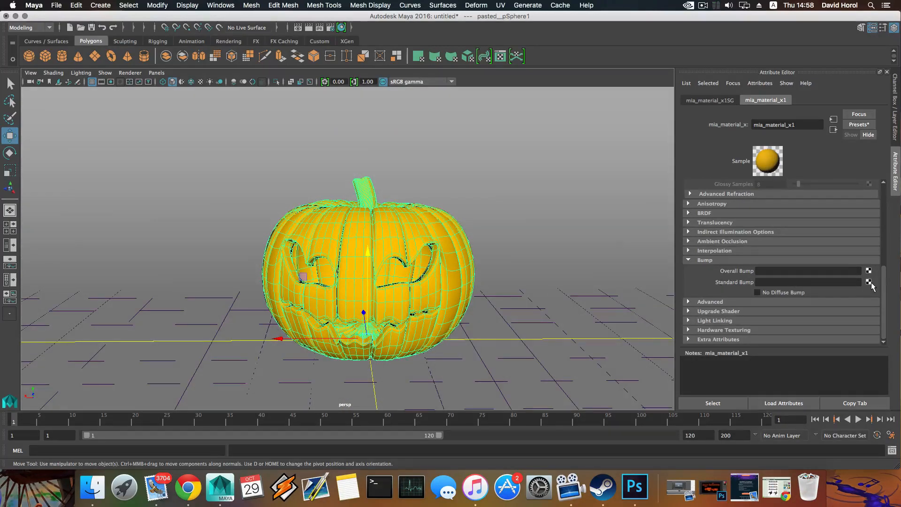
pyautogui.click(868, 282)
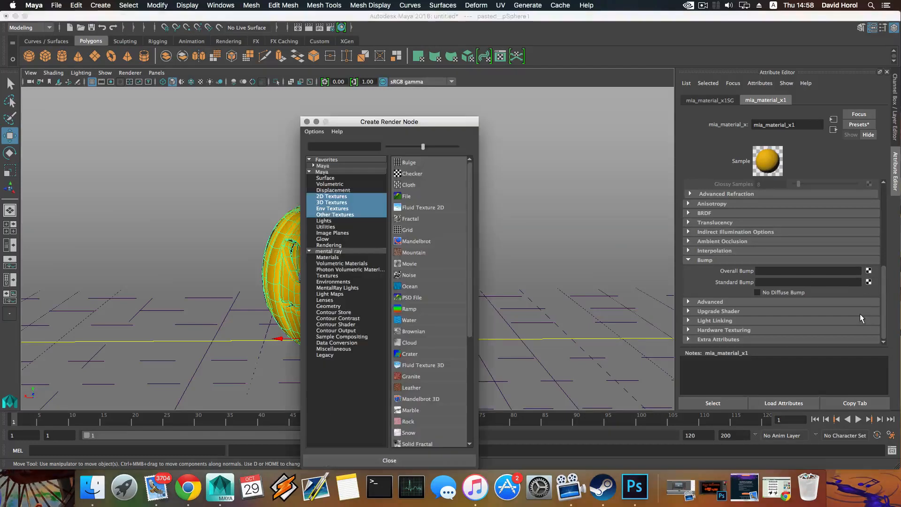
pyautogui.click(419, 196)
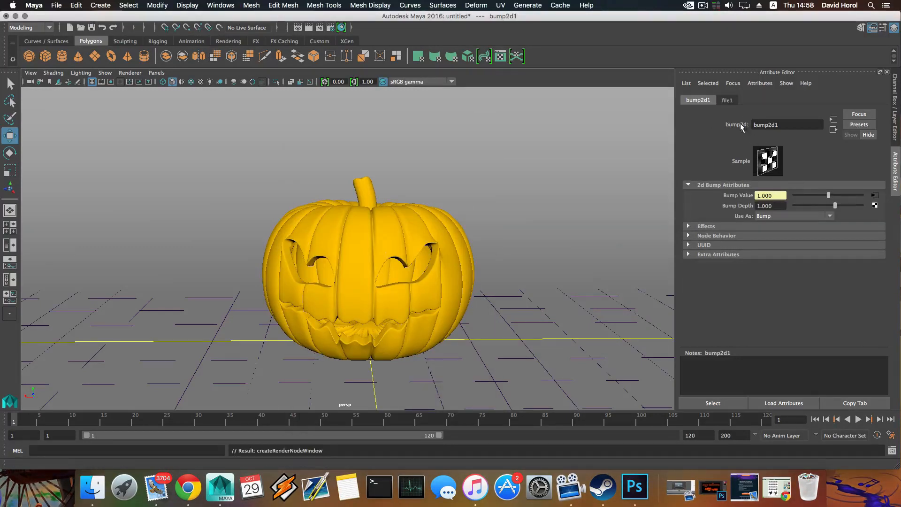
# Step: Set the Bump Depth of the pumpkin's bump node to 0.20
pyautogui.doubleClick(780, 205)
pyautogui.write('0.')
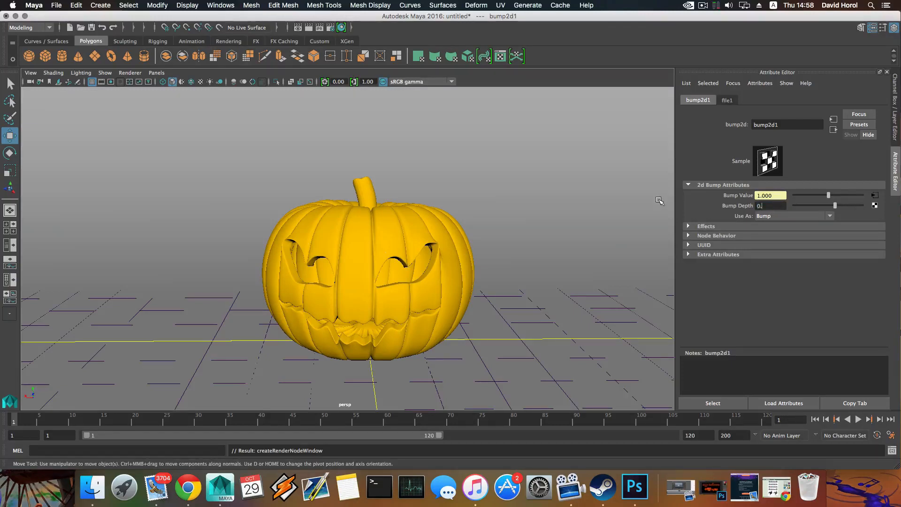
pyautogui.write('20')
pyautogui.press('Return')
# Step: Load pumpkin1.jpg from the Desktop as the image of the bump's file texture
pyautogui.click(727, 101)
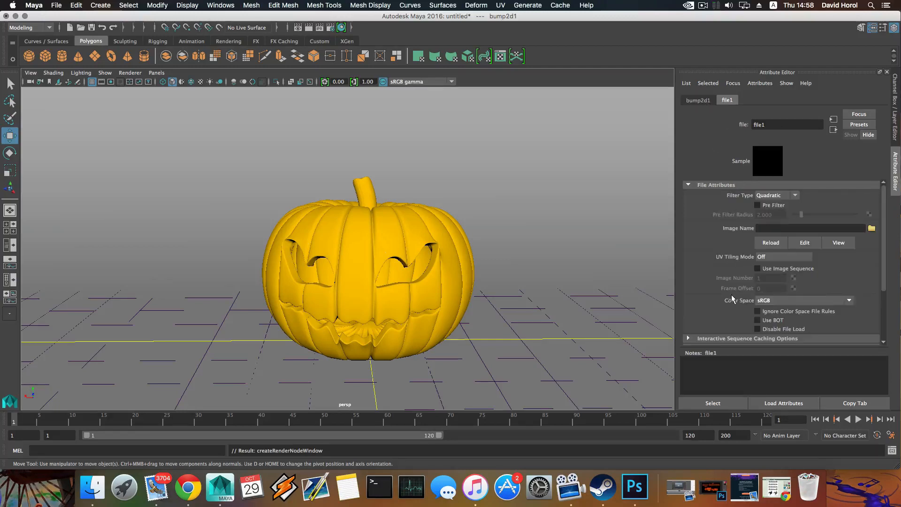
pyautogui.click(871, 228)
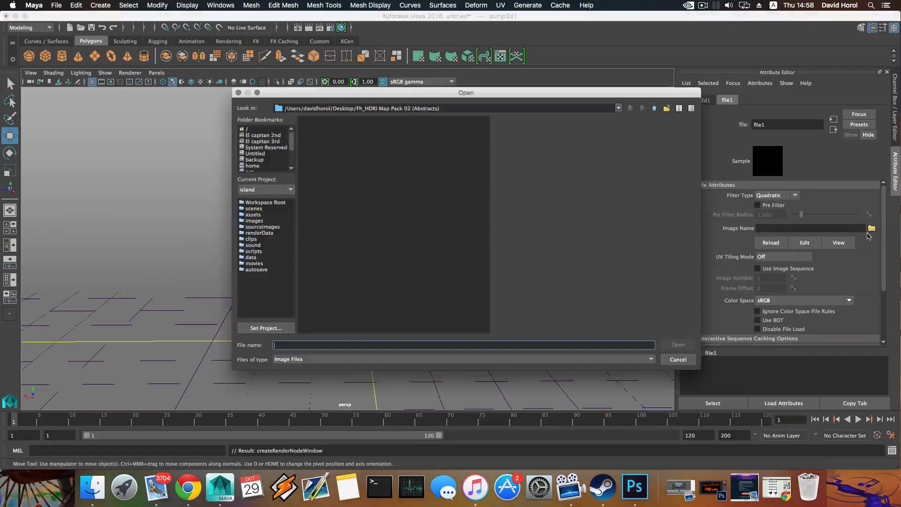
pyautogui.scroll(-2, 270, 160)
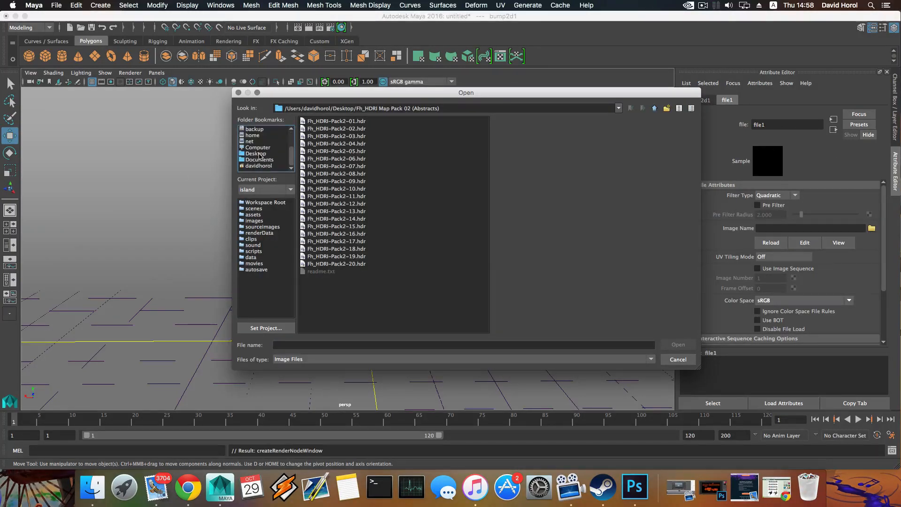
pyautogui.click(256, 154)
pyautogui.click(329, 331)
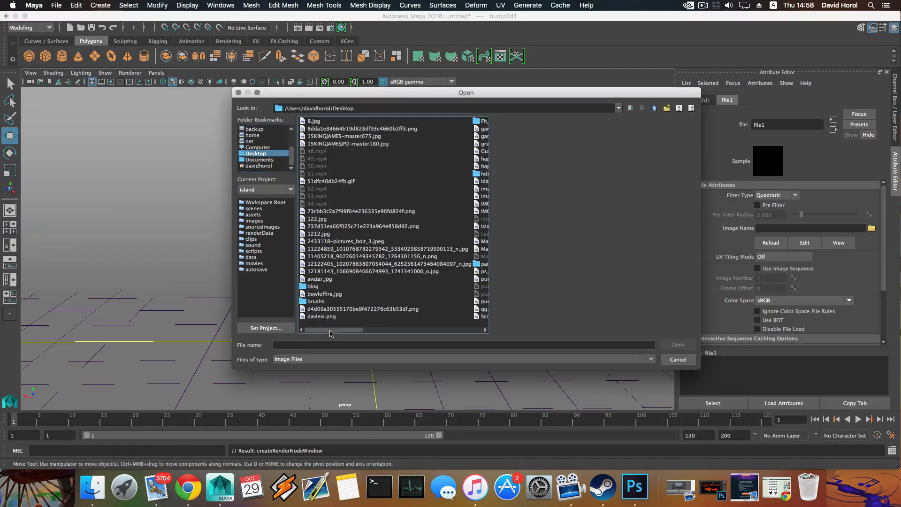
pyautogui.moveTo(347, 330); pyautogui.dragTo(361, 329)
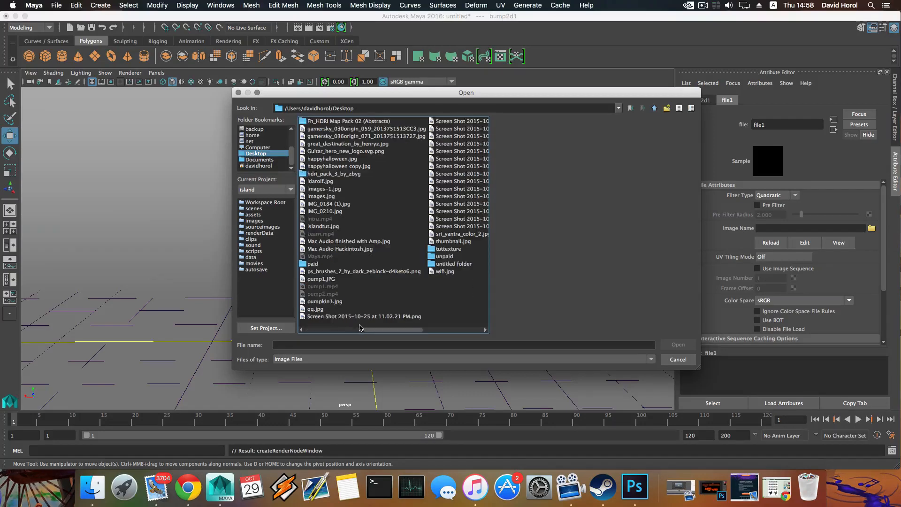
pyautogui.click(318, 302)
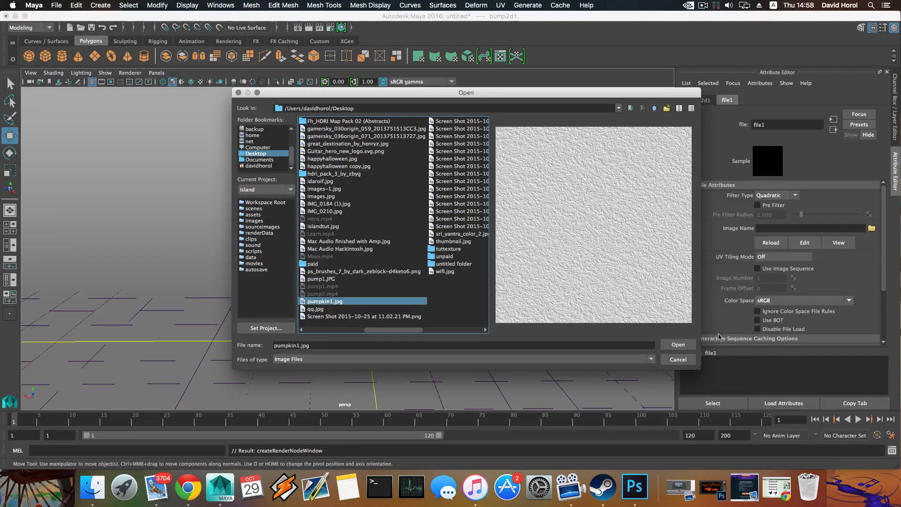
pyautogui.click(678, 345)
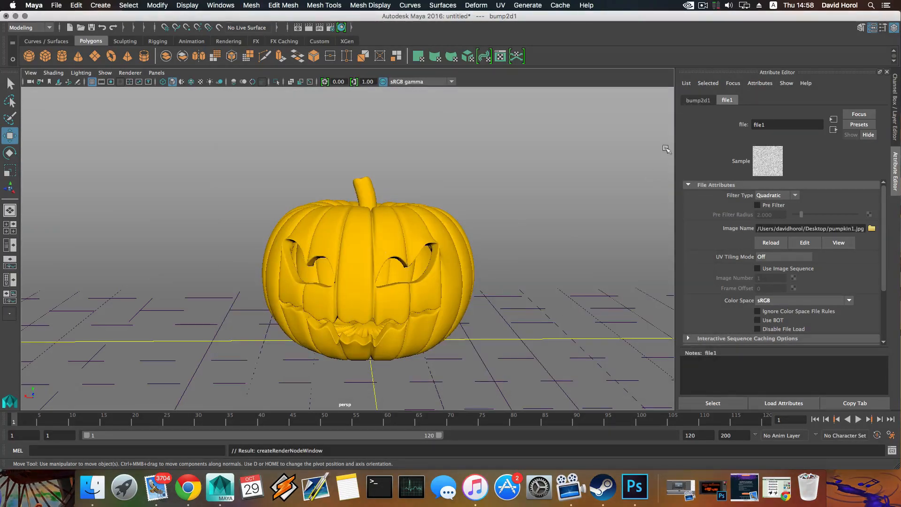
# Step: Render a test image of the pumpkin from the perspective view and close the Render View
pyautogui.scroll(4, 375, 244)
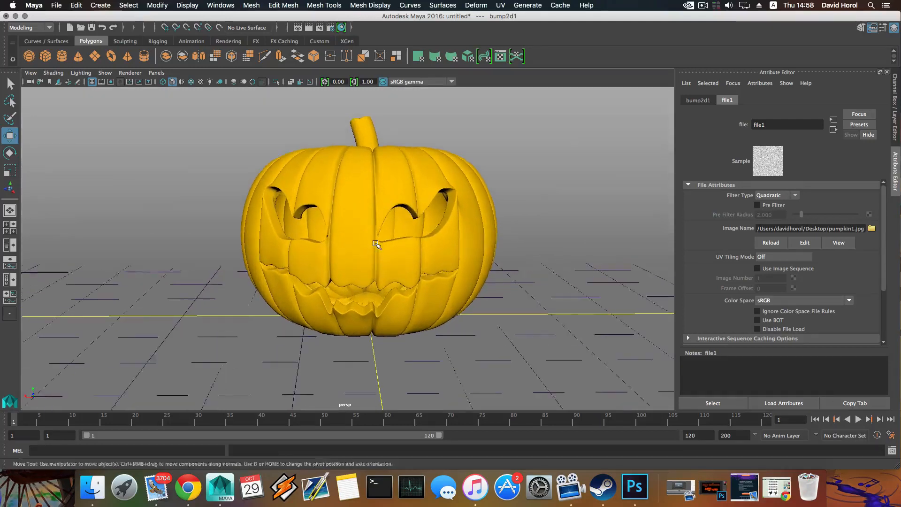
pyautogui.keyDown('alt'); pyautogui.moveTo(376, 244); pyautogui.dragTo(363, 287, button='middle'); pyautogui.keyUp('alt')
pyautogui.keyDown('alt'); pyautogui.moveTo(360, 159); pyautogui.dragTo(361, 119, button='middle'); pyautogui.keyUp('alt')
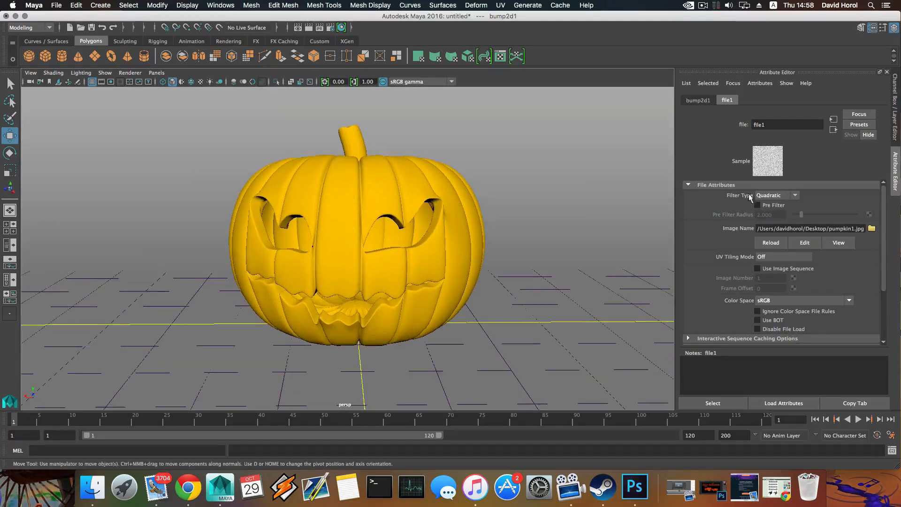
pyautogui.click(309, 28)
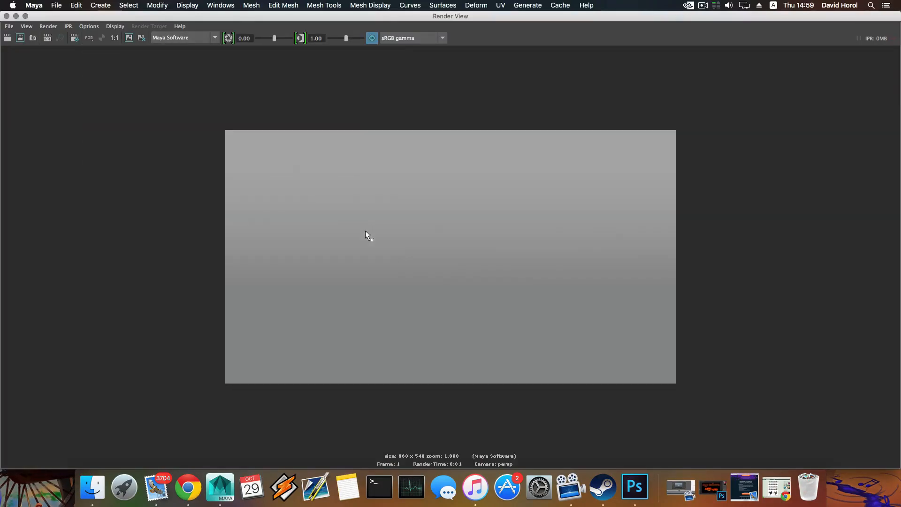
pyautogui.click(6, 16)
# Step: Switch the renderer in the Render Settings from Maya Software to mental ray
pyautogui.click(330, 27)
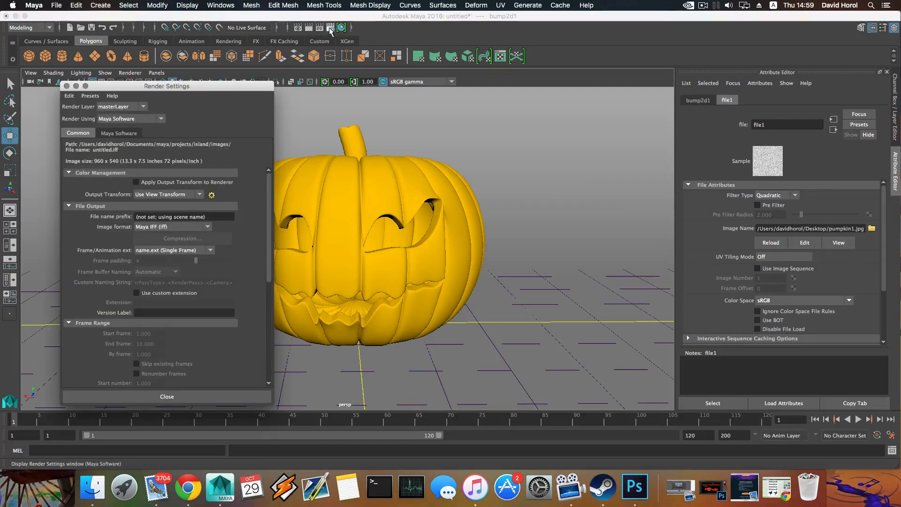
pyautogui.moveTo(246, 86); pyautogui.dragTo(333, 72)
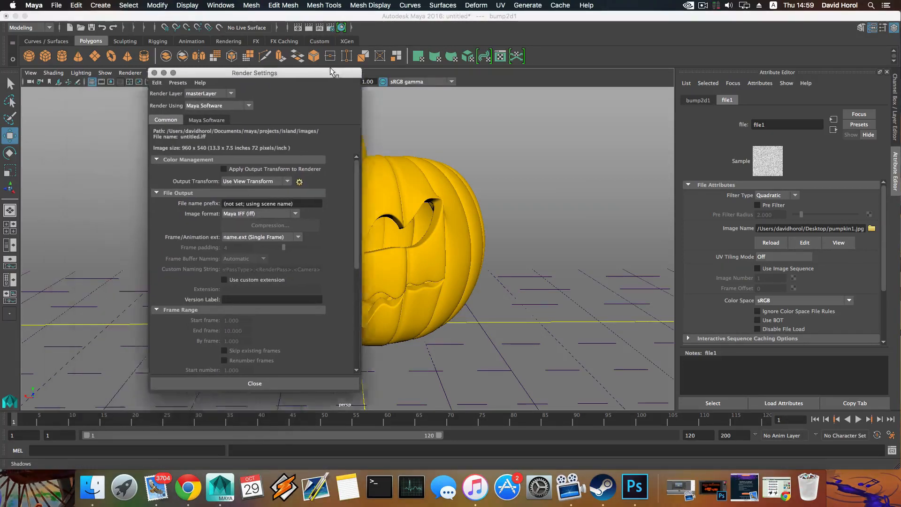
pyautogui.click(323, 91)
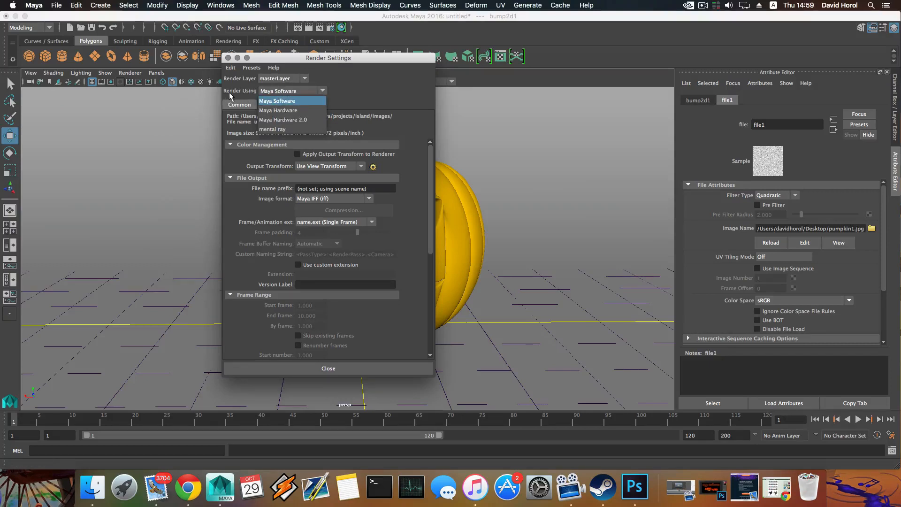
pyautogui.click(274, 129)
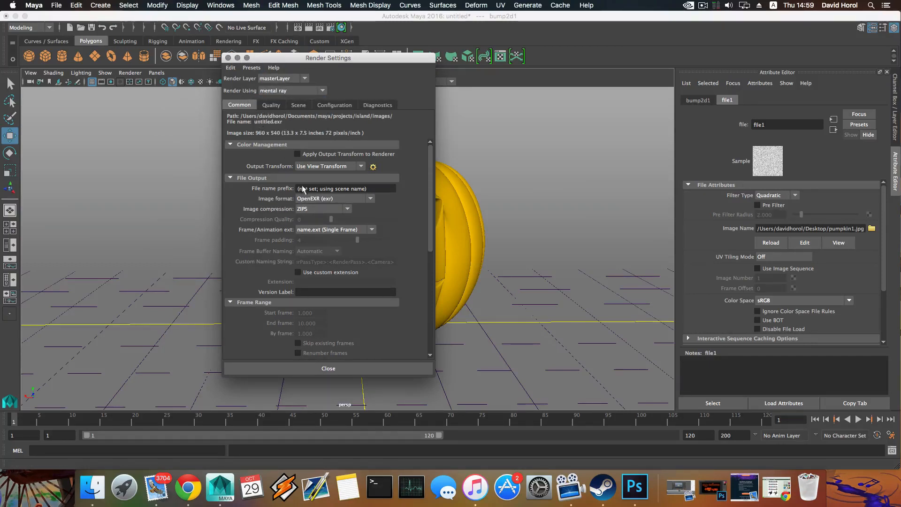
# Step: Turn off Enable Default Light in the Render Options of the common render settings
pyautogui.scroll(-4, 278, 177)
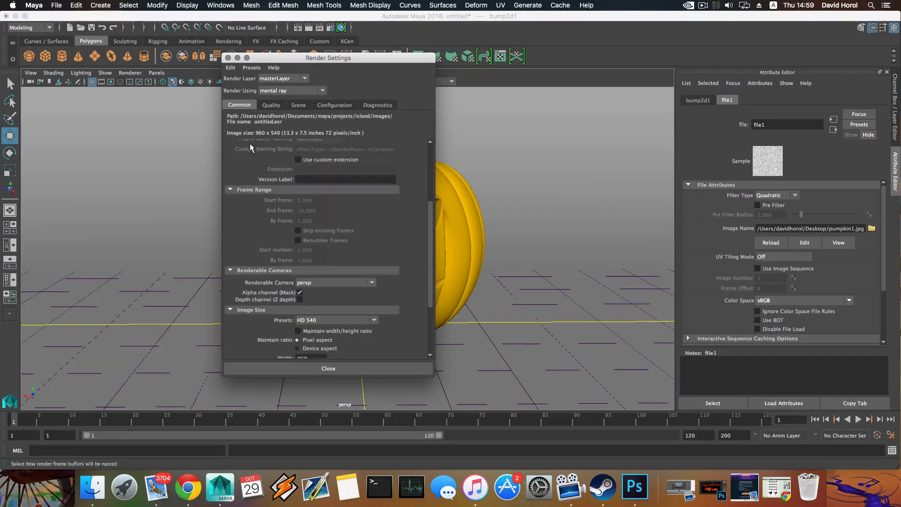
pyautogui.scroll(-2, 253, 169)
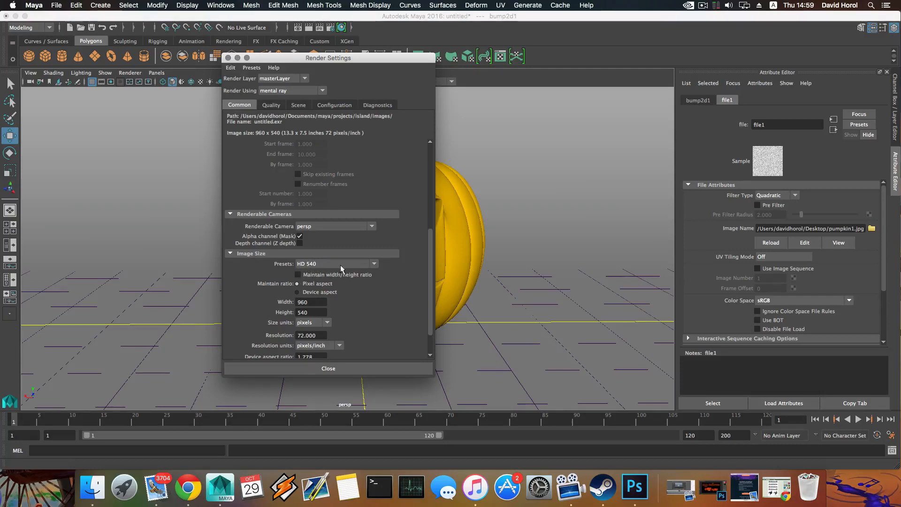
pyautogui.scroll(-1, 320, 268)
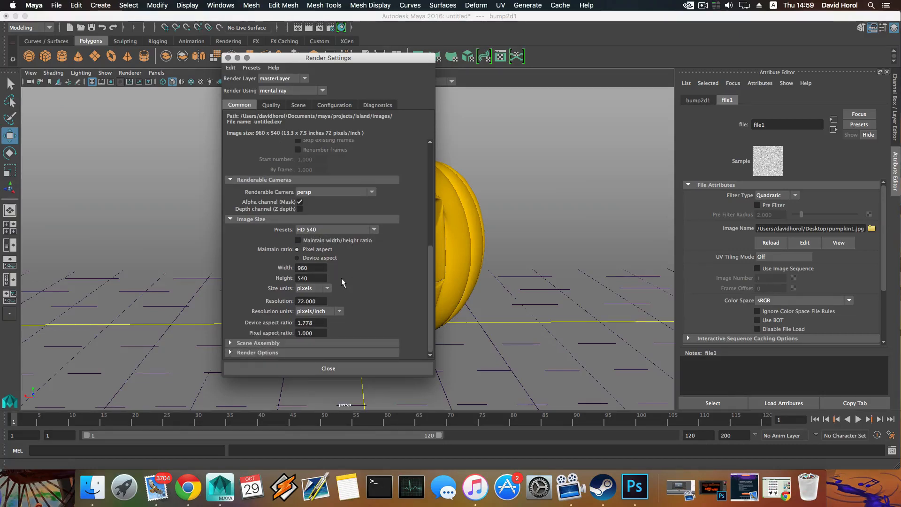
pyautogui.click(267, 352)
pyautogui.scroll(-2, 277, 315)
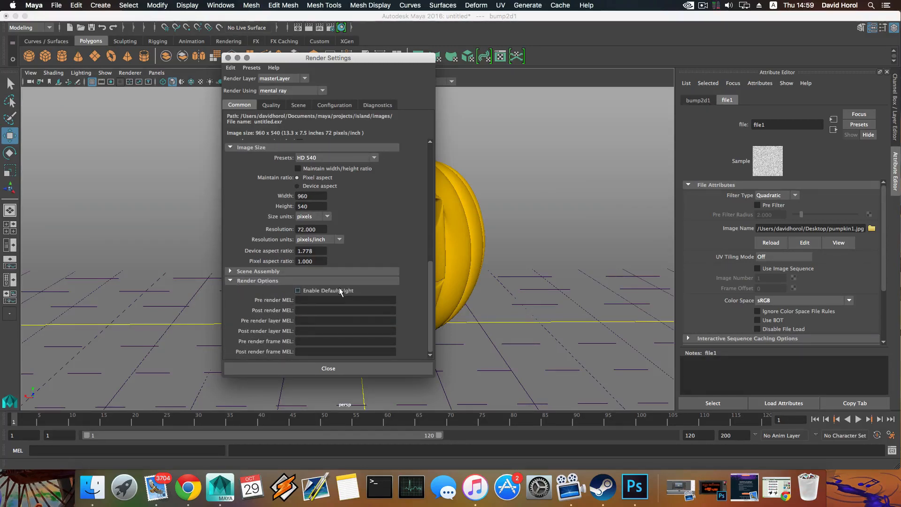
# Step: Set the mental ray Overall Quality for sampling to 1.80
pyautogui.click(270, 104)
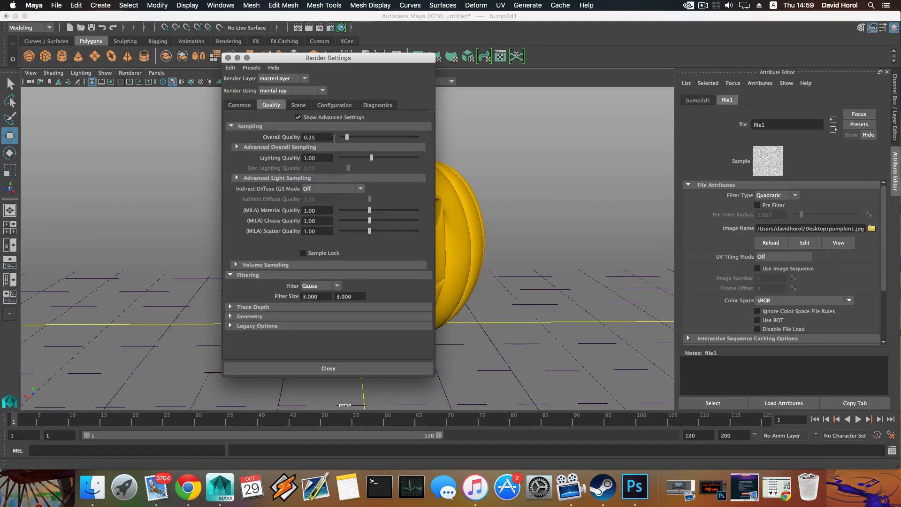
pyautogui.doubleClick(317, 137)
pyautogui.write('13.')
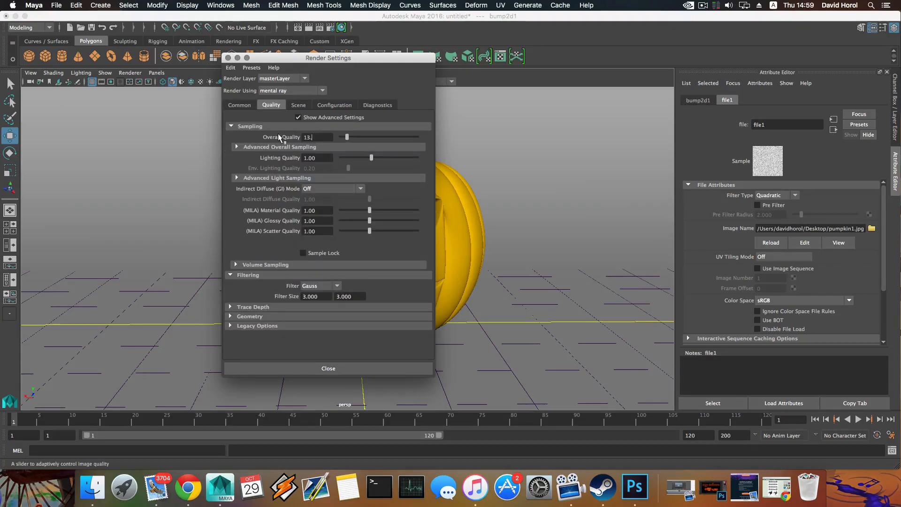
pyautogui.press('BackSpace')
pyautogui.write('.88')
pyautogui.press('Return')
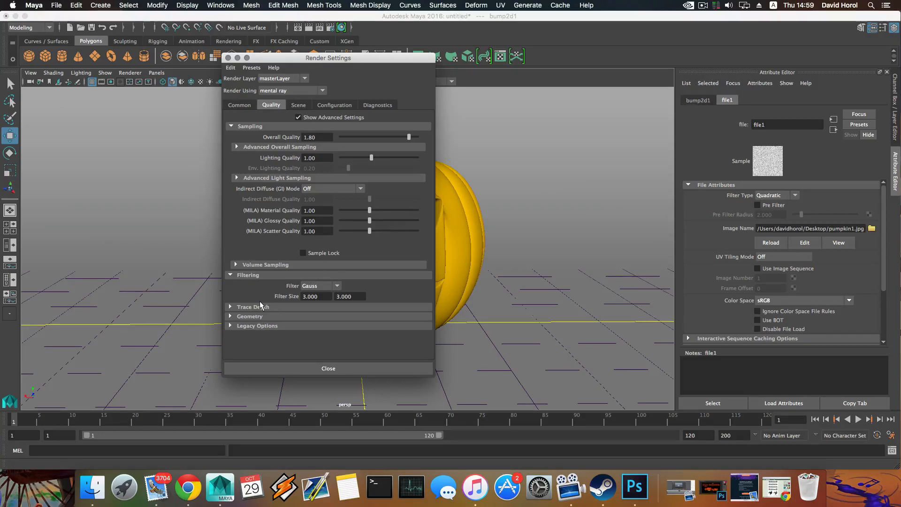
# Step: Enable Global Illumination and Final Gathering in the legacy quality options of mental ray
pyautogui.click(252, 325)
pyautogui.scroll(-8, 292, 305)
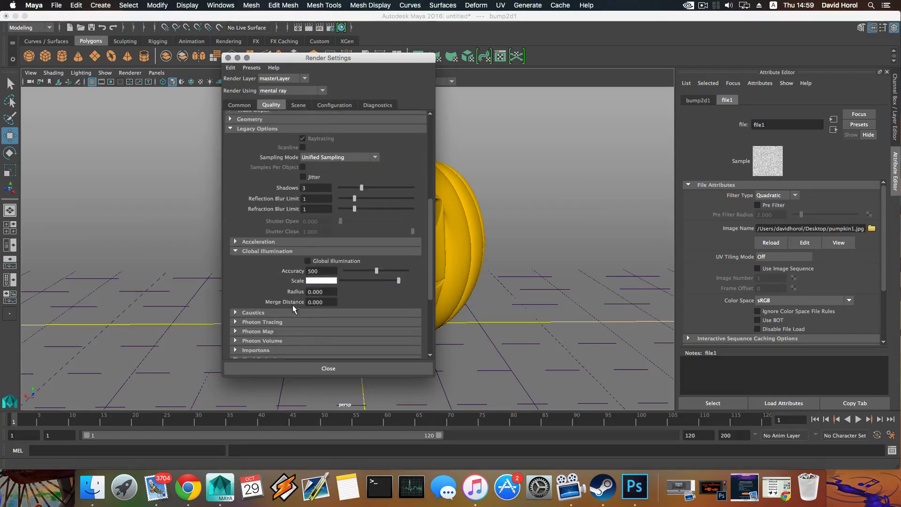
pyautogui.click(307, 261)
pyautogui.scroll(-3, 315, 289)
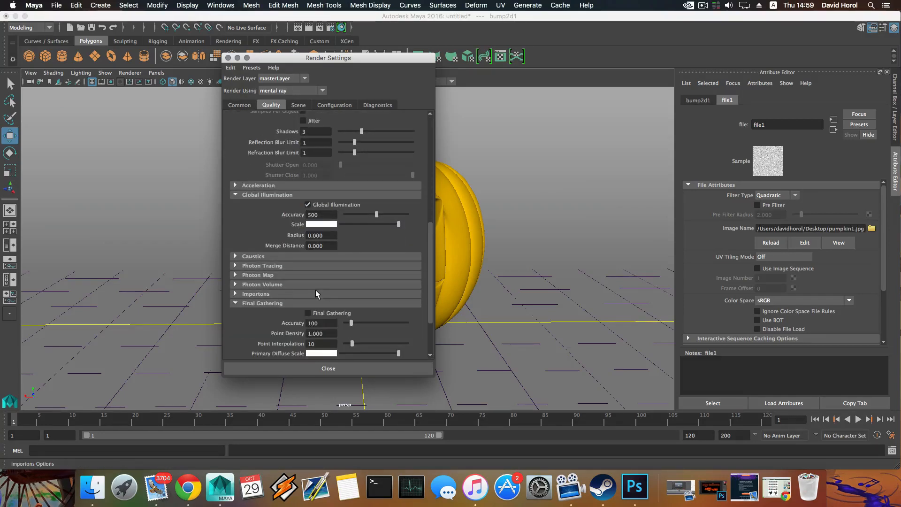
pyautogui.click(308, 313)
pyautogui.scroll(4, 340, 266)
pyautogui.scroll(-4, 273, 291)
pyautogui.scroll(5, 290, 246)
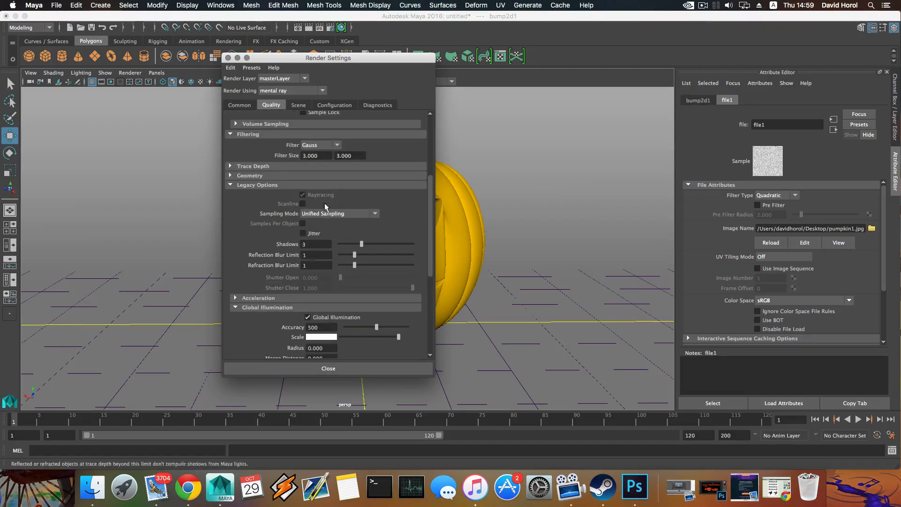
# Step: Create an Image Based Lighting node in the Environment section of the mental ray scene settings
pyautogui.click(295, 106)
pyautogui.click(329, 104)
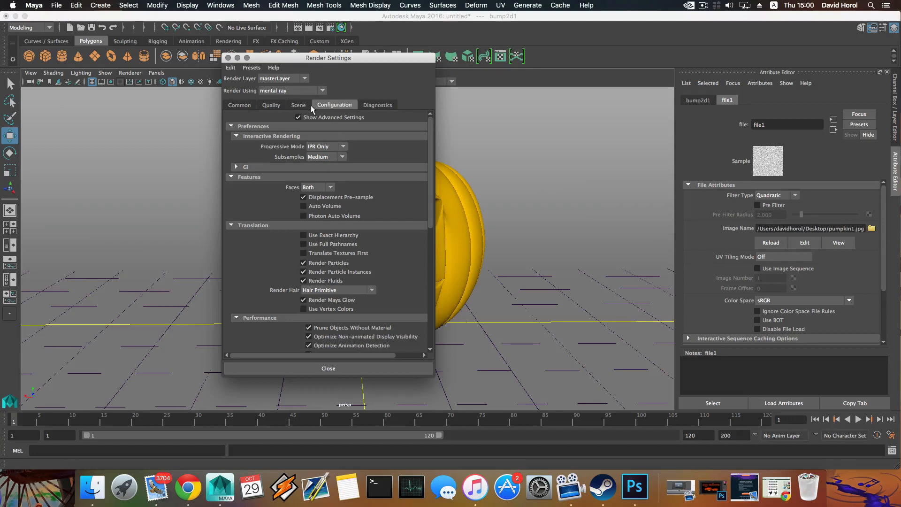
pyautogui.click(298, 105)
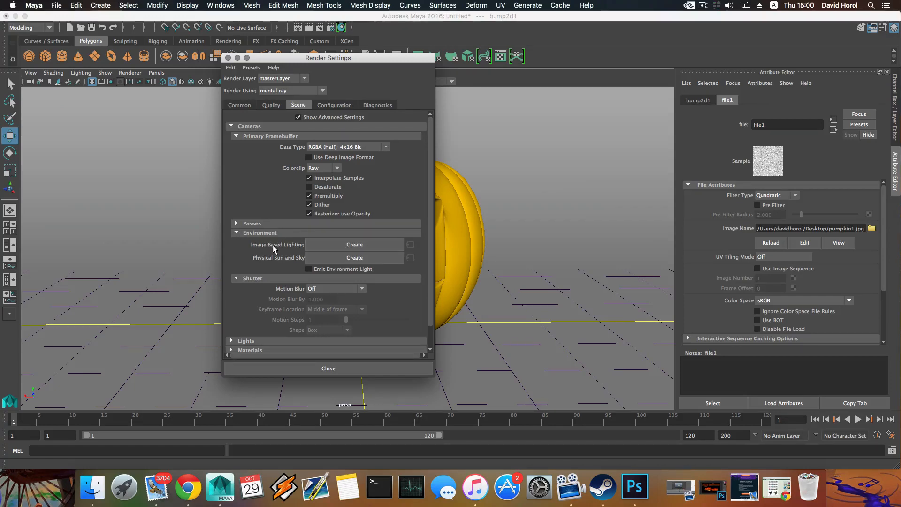
pyautogui.click(351, 245)
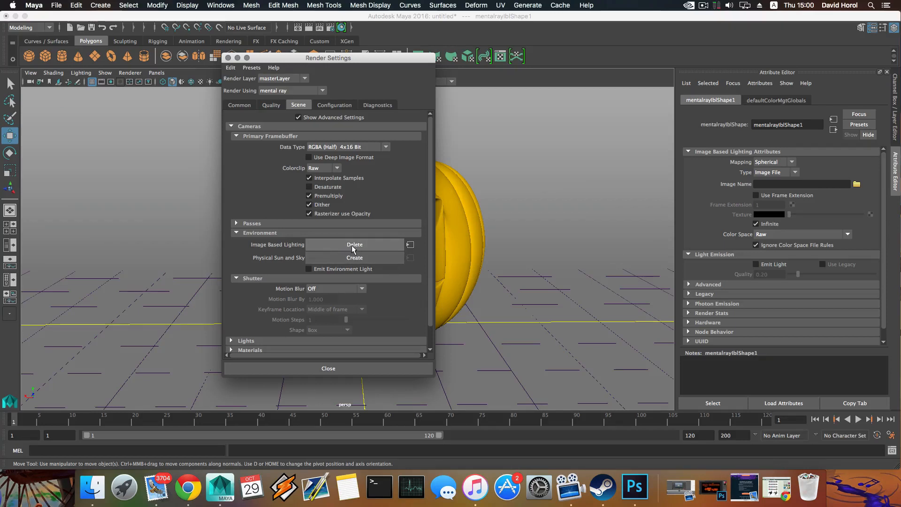
# Step: Load Fh_HDRI-Pack2-20.hdr from the Fh_HDRI Map Pack 02 (Abstracts) folder as the image-based lighting image and close the render settings
pyautogui.click(857, 185)
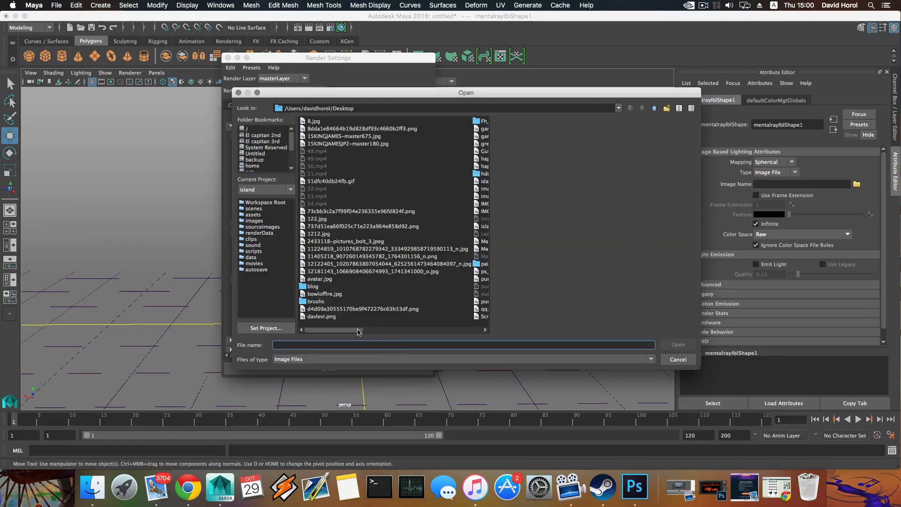
pyautogui.click(392, 331)
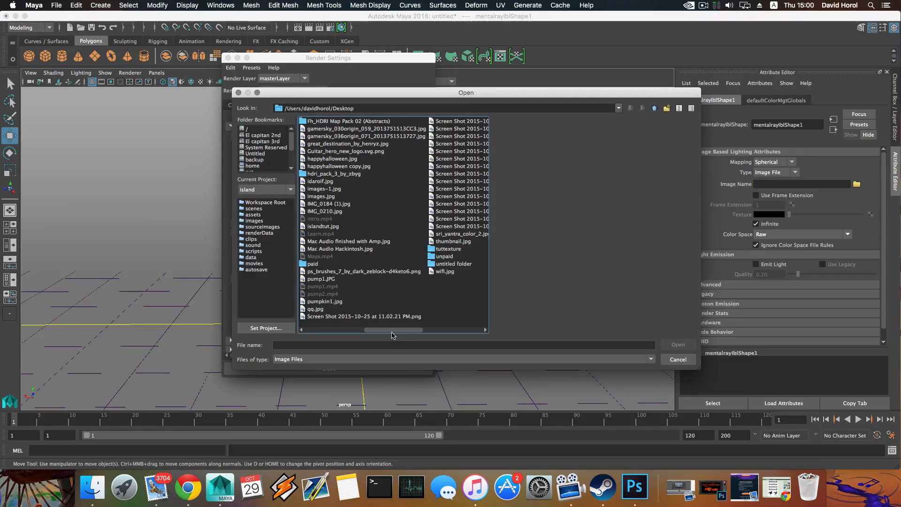
pyautogui.click(325, 122)
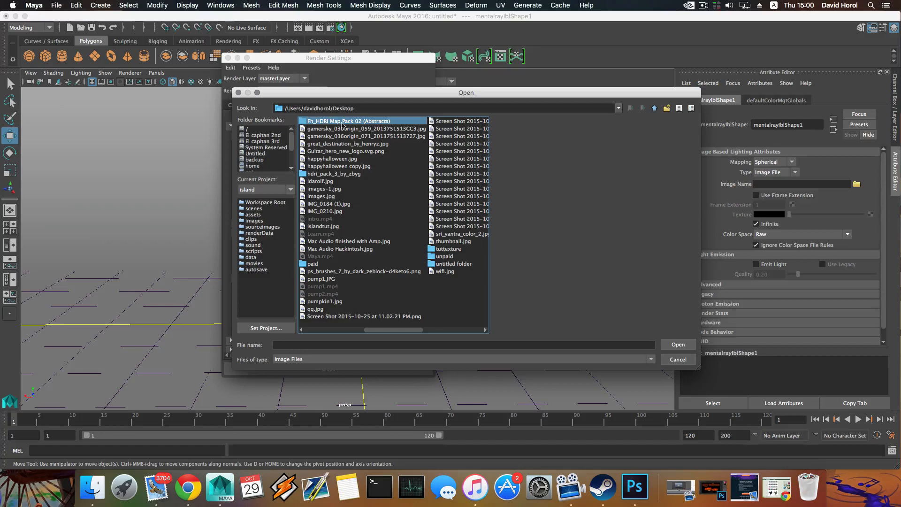
pyautogui.doubleClick(344, 123)
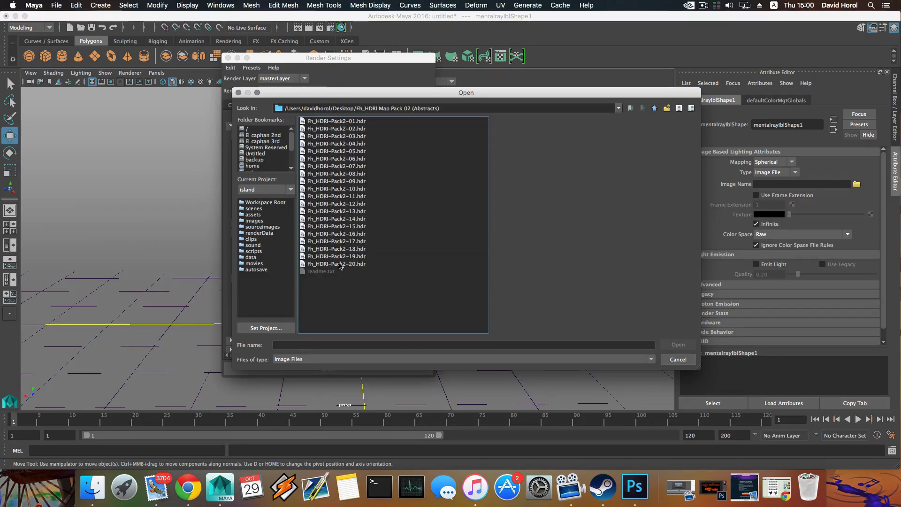
pyautogui.click(325, 136)
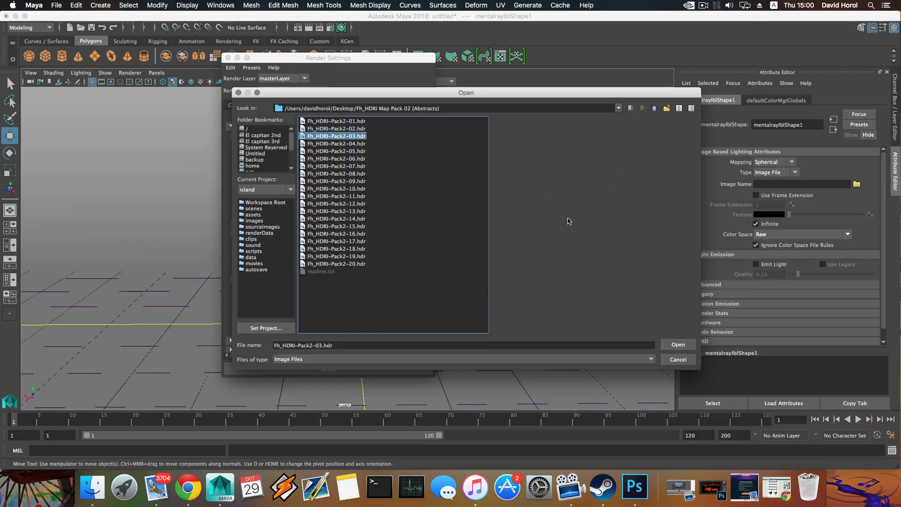
pyautogui.click(337, 264)
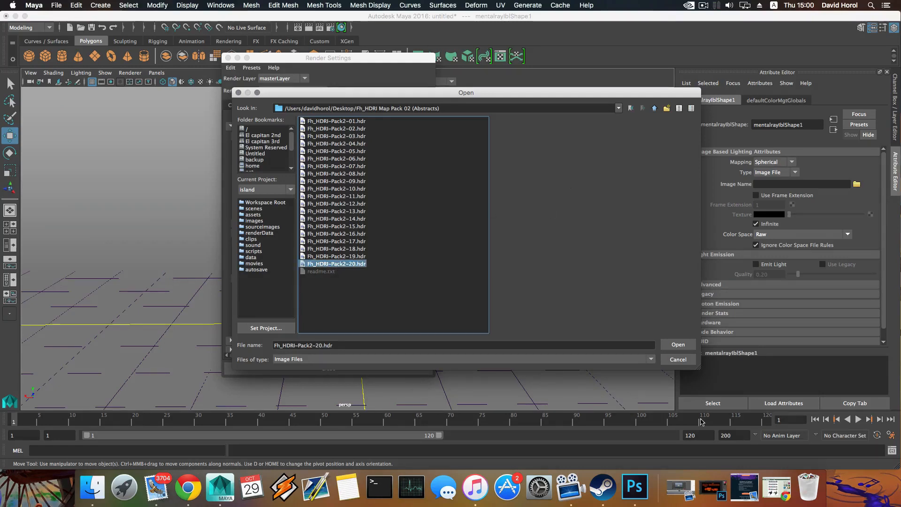
pyautogui.click(677, 345)
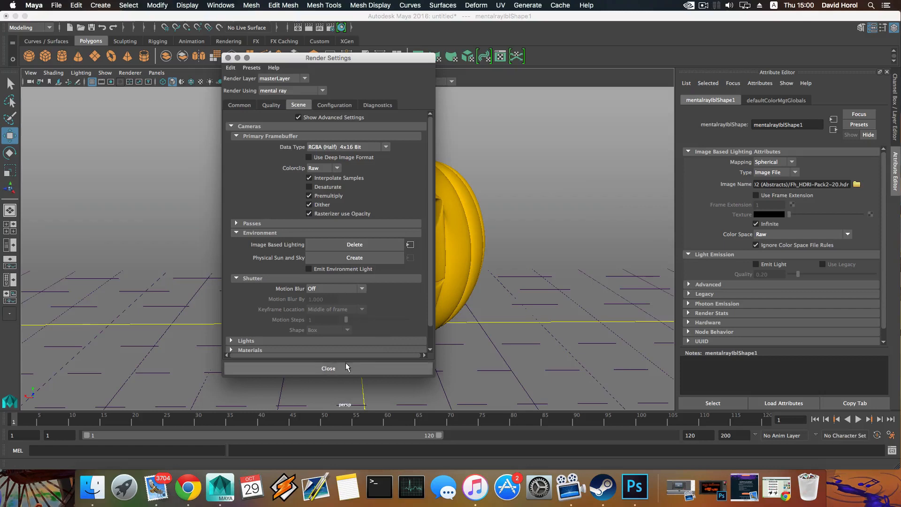
pyautogui.click(326, 368)
pyautogui.click(328, 368)
# Step: Rotate the image-based lighting sphere about 6 degrees around its Y axis
pyautogui.scroll(-5, 357, 310)
pyautogui.scroll(-10, 369, 294)
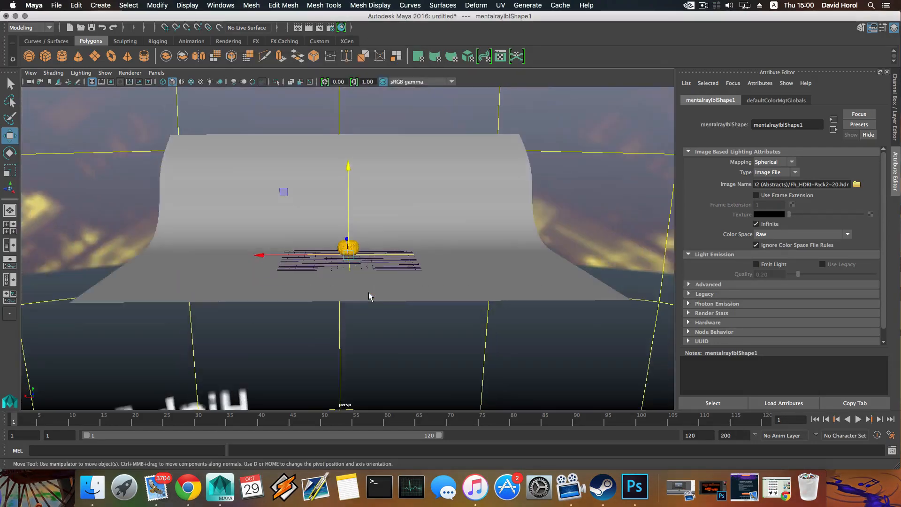
pyautogui.scroll(-6, 369, 296)
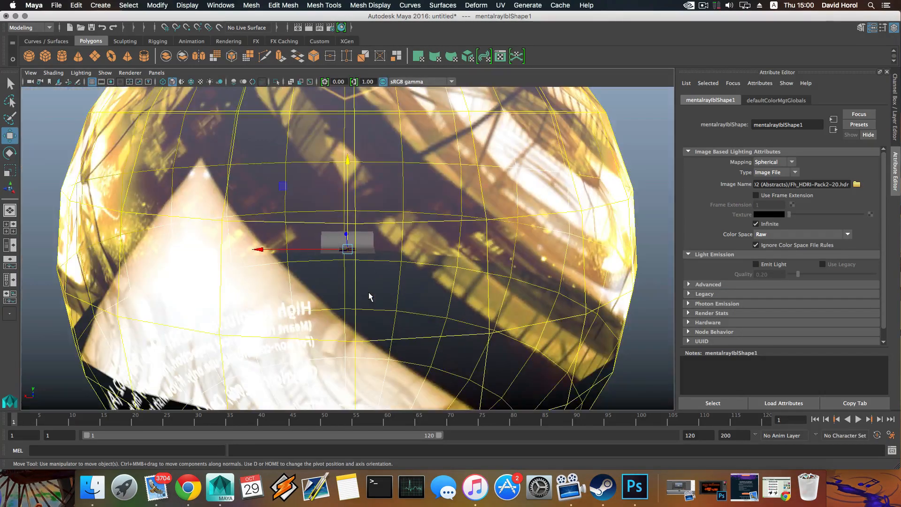
pyautogui.keyDown('alt'); pyautogui.moveTo(368, 296); pyautogui.dragTo(326, 314); pyautogui.keyUp('alt')
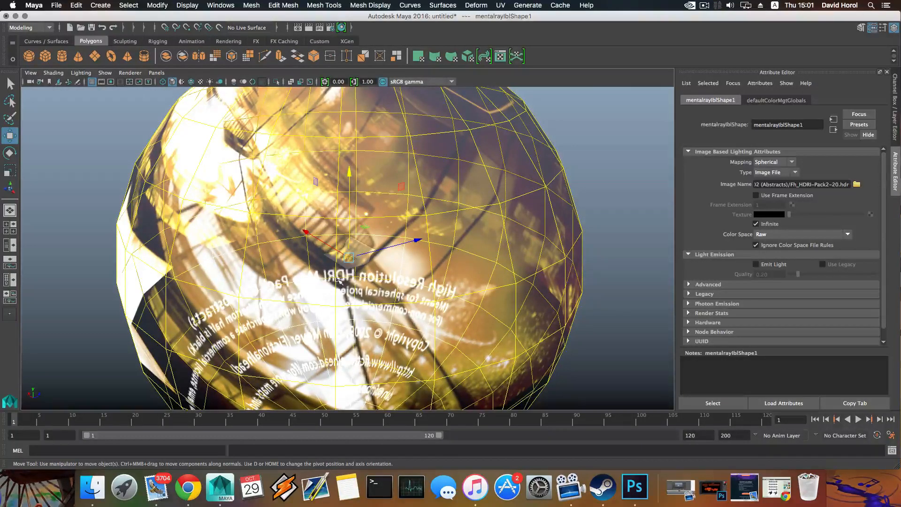
pyautogui.press('r')
pyautogui.scroll(3, 351, 287)
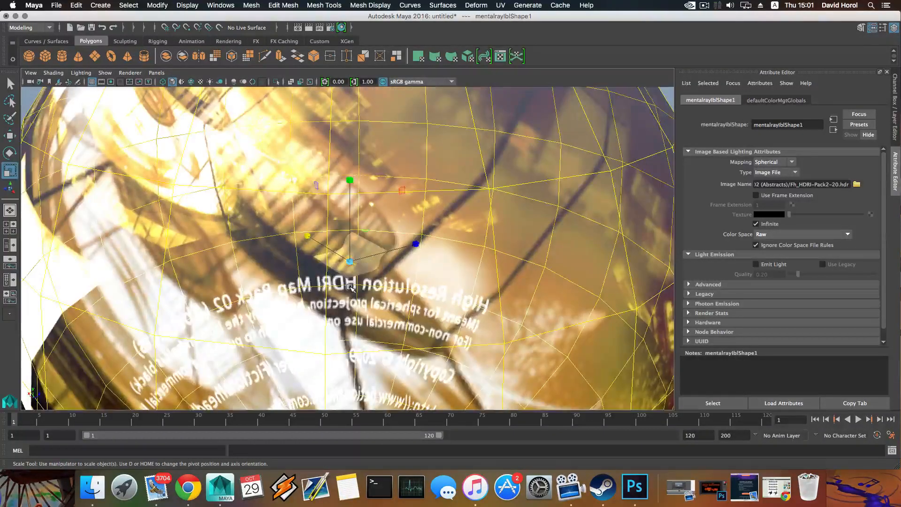
pyautogui.scroll(-3, 351, 287)
pyautogui.press('e')
pyautogui.moveTo(344, 294); pyautogui.dragTo(356, 295)
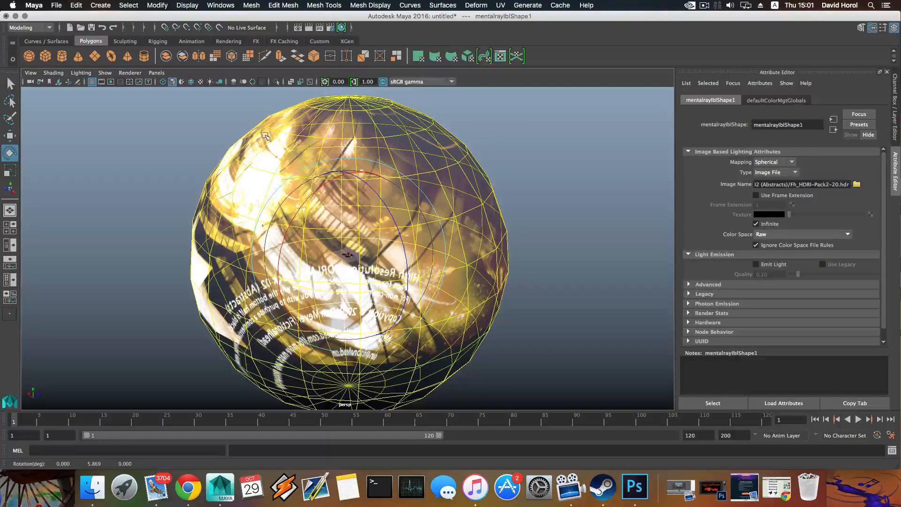
# Step: Examine how the HDRI image wraps around the backdrop and pumpkin from inside and outside the environment sphere
pyautogui.scroll(10, 399, 206)
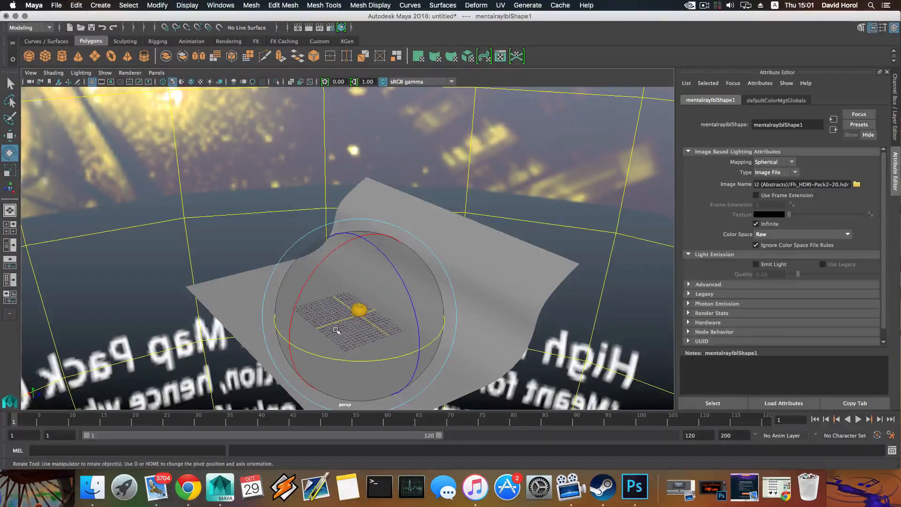
pyautogui.press('f')
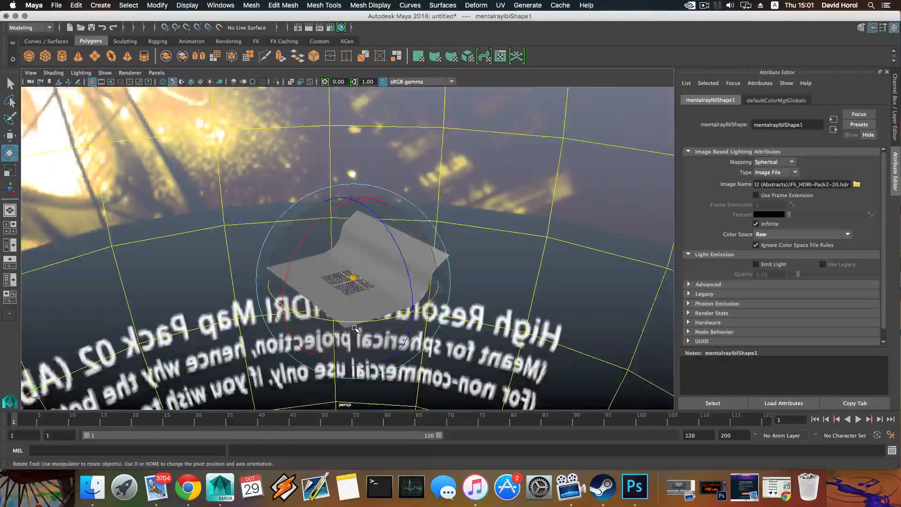
pyautogui.scroll(-3, 355, 329)
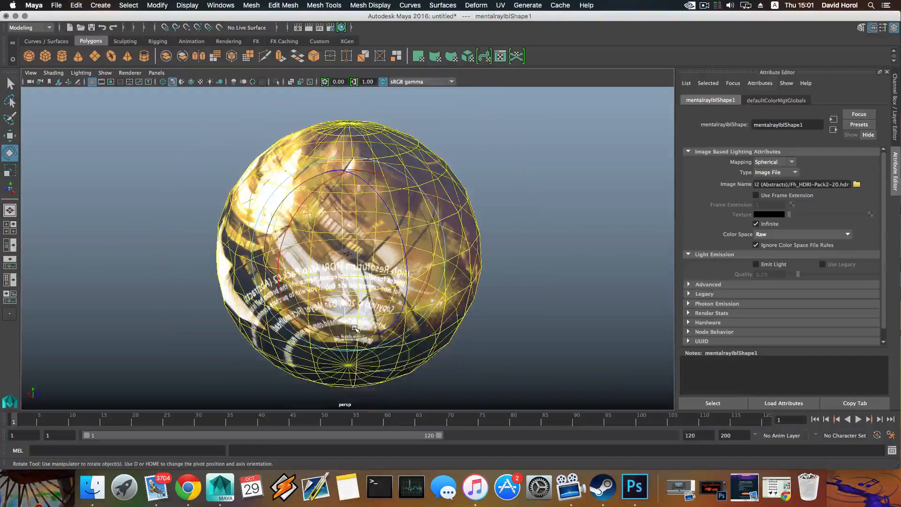
pyautogui.keyDown('alt'); pyautogui.moveTo(356, 329); pyautogui.dragTo(407, 308); pyautogui.keyUp('alt')
pyautogui.keyDown('alt'); pyautogui.moveTo(407, 308); pyautogui.dragTo(483, 348, button='right'); pyautogui.keyUp('alt')
pyautogui.press('f')
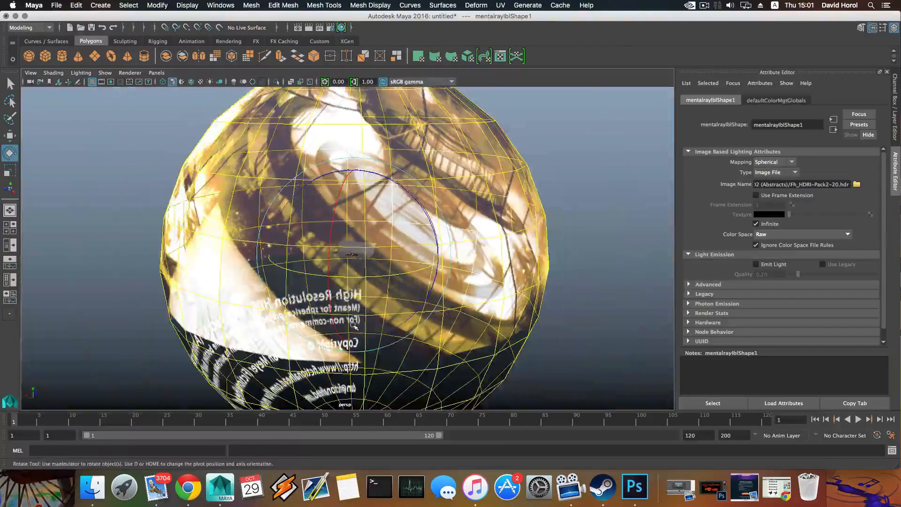
pyautogui.keyDown('alt'); pyautogui.moveTo(281, 262); pyautogui.dragTo(207, 191); pyautogui.keyUp('alt')
pyautogui.scroll(10, 377, 315)
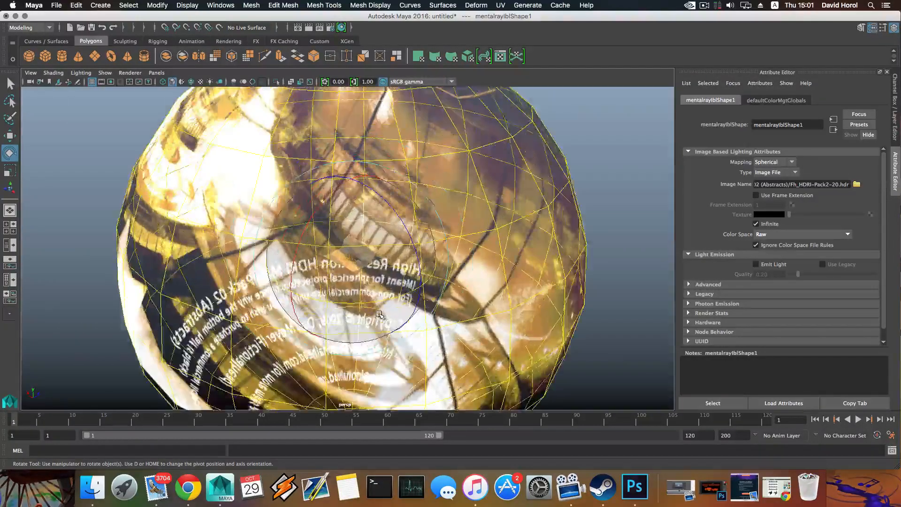
pyautogui.scroll(2, 377, 316)
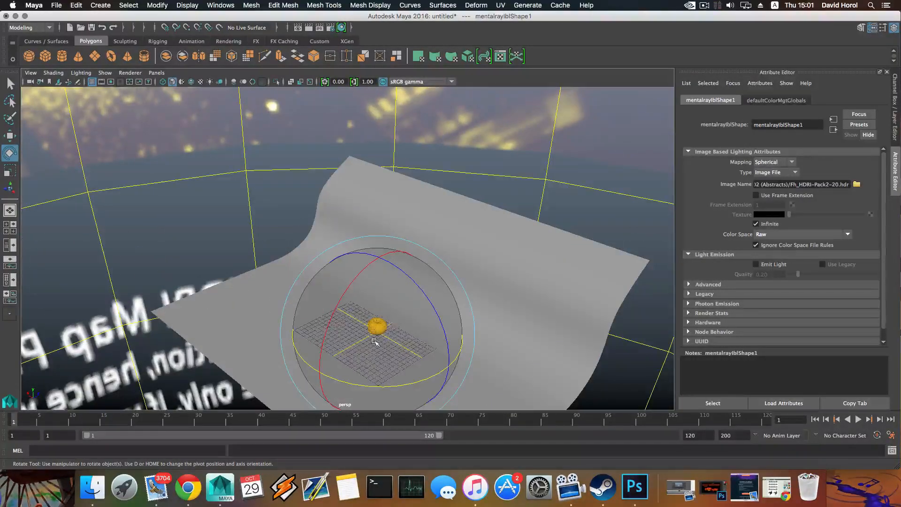
pyautogui.scroll(-4, 374, 338)
pyautogui.scroll(-6, 374, 339)
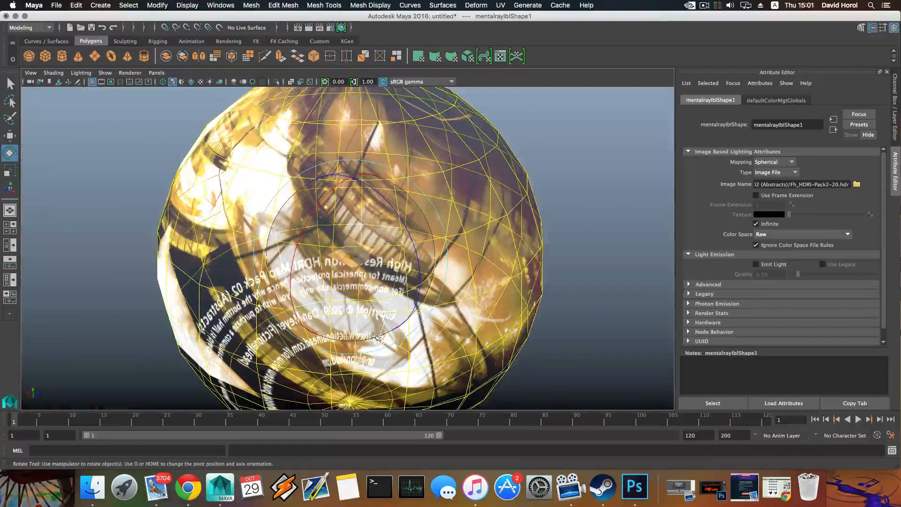
pyautogui.scroll(5, 357, 286)
pyautogui.scroll(5, 357, 286)
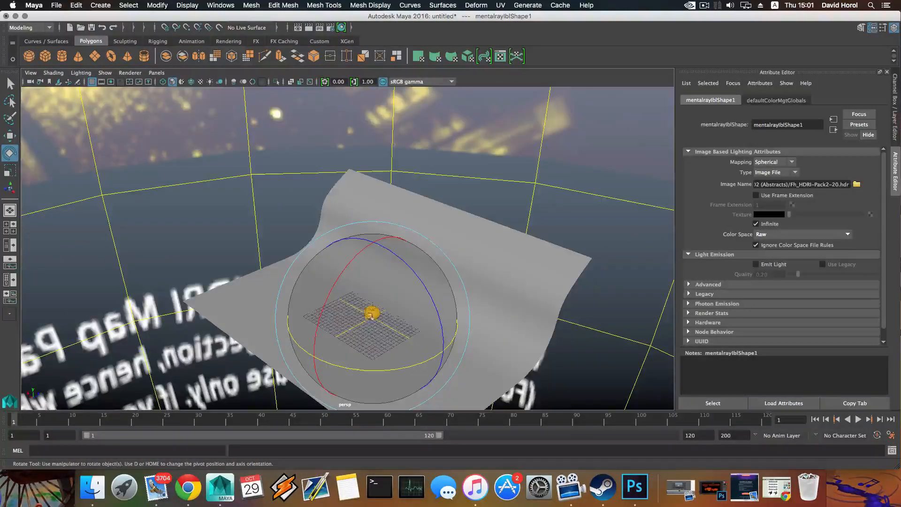
# Step: Render a front view of the whole pumpkin on its backdrop with mental ray and close the rendered image
pyautogui.keyDown('alt'); pyautogui.moveTo(363, 310); pyautogui.dragTo(396, 269); pyautogui.keyUp('alt')
pyautogui.keyDown('alt'); pyautogui.moveTo(316, 250); pyautogui.dragTo(191, 312, button='right'); pyautogui.keyUp('alt')
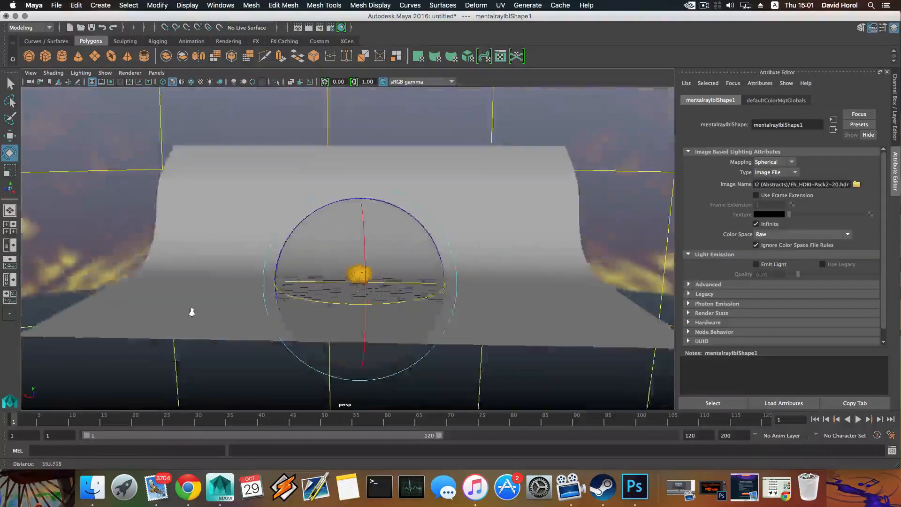
pyautogui.keyDown('alt'); pyautogui.moveTo(448, 304); pyautogui.dragTo(513, 344, button='right'); pyautogui.keyUp('alt')
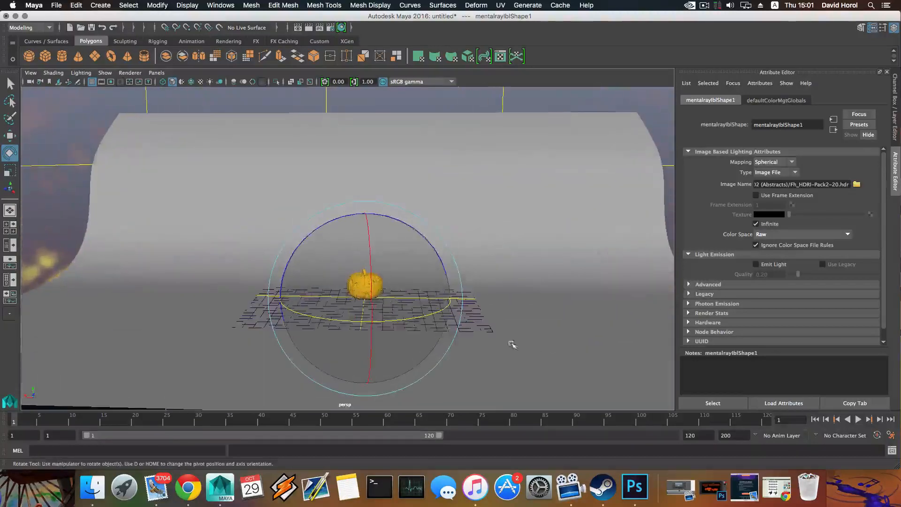
pyautogui.keyDown('alt'); pyautogui.moveTo(413, 321); pyautogui.dragTo(373, 313); pyautogui.keyUp('alt')
pyautogui.keyDown('alt'); pyautogui.moveTo(374, 313); pyautogui.dragTo(365, 301, button='middle'); pyautogui.keyUp('alt')
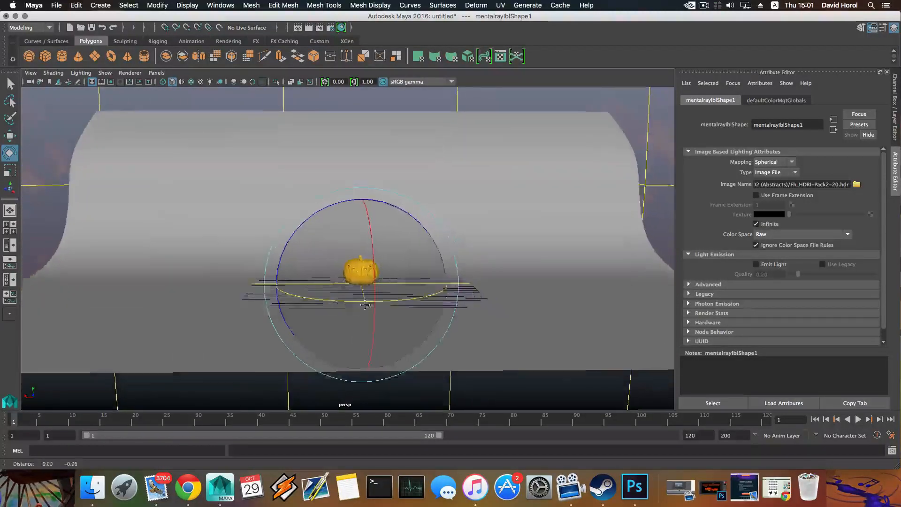
pyautogui.keyDown('alt'); pyautogui.moveTo(364, 302); pyautogui.dragTo(540, 378, button='right'); pyautogui.keyUp('alt')
pyautogui.keyDown('alt'); pyautogui.moveTo(422, 346); pyautogui.dragTo(413, 327, button='middle'); pyautogui.keyUp('alt')
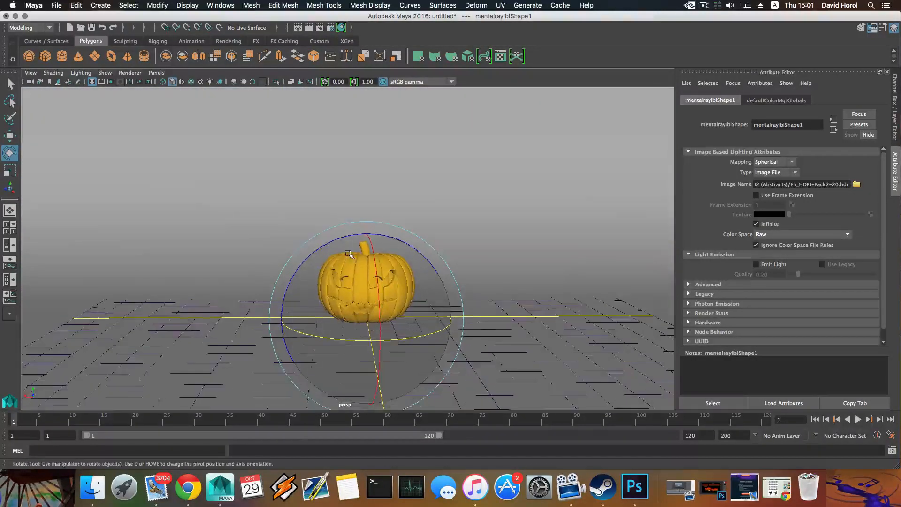
pyautogui.keyDown('alt'); pyautogui.moveTo(346, 269); pyautogui.dragTo(413, 324, button='right'); pyautogui.keyUp('alt')
pyautogui.keyDown('alt'); pyautogui.moveTo(414, 324); pyautogui.dragTo(406, 266, button='middle'); pyautogui.keyUp('alt')
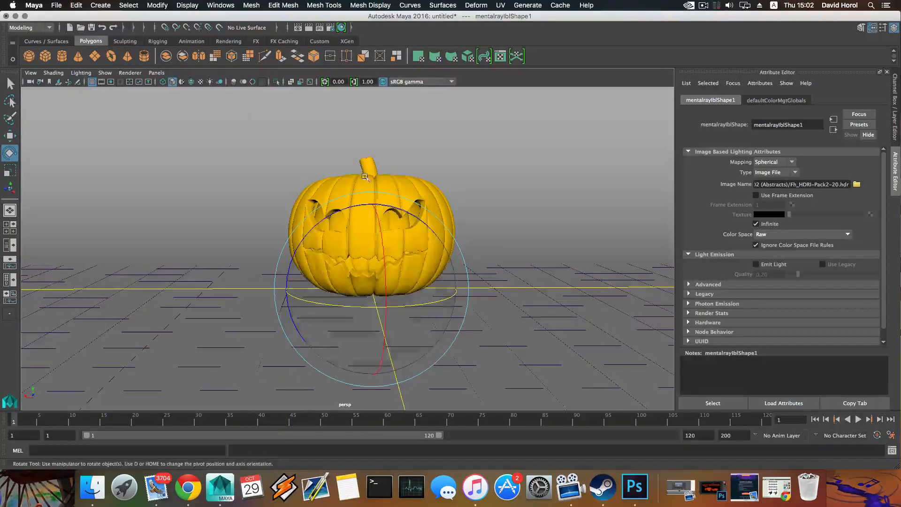
pyautogui.click(309, 28)
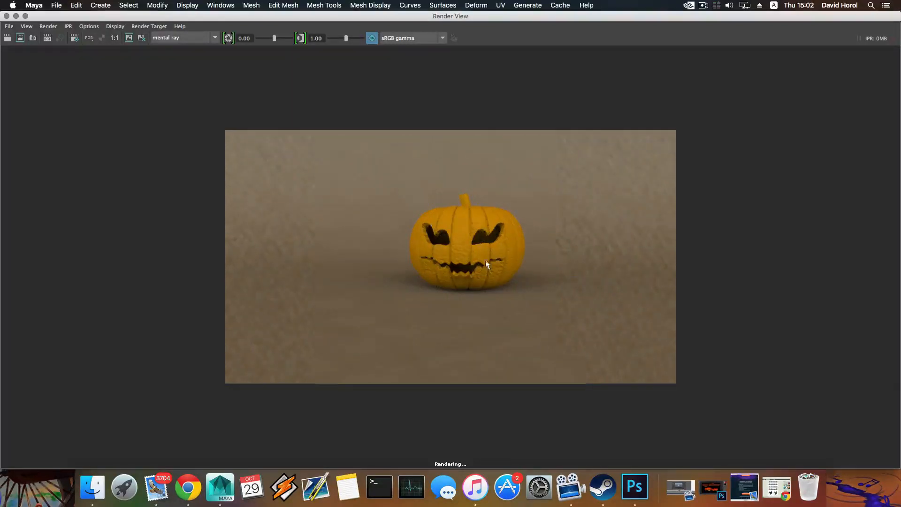
pyautogui.click(6, 16)
# Step: Render a close-up of the pumpkin's carved face to check its bump texture and close the rendered image
pyautogui.keyDown('alt'); pyautogui.moveTo(281, 190); pyautogui.dragTo(273, 226); pyautogui.keyUp('alt')
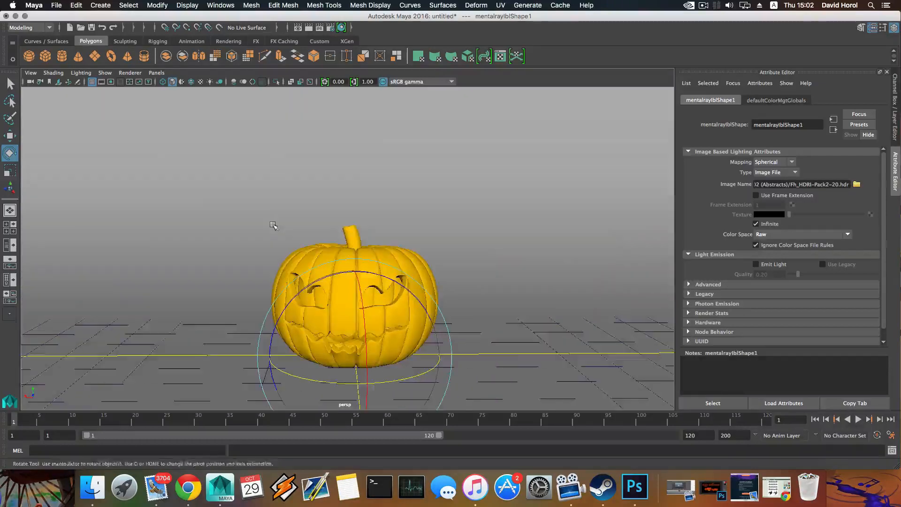
pyautogui.keyDown('alt'); pyautogui.moveTo(274, 225); pyautogui.dragTo(415, 348, button='right'); pyautogui.keyUp('alt')
pyautogui.keyDown('alt'); pyautogui.moveTo(416, 348); pyautogui.dragTo(390, 193, button='middle'); pyautogui.keyUp('alt')
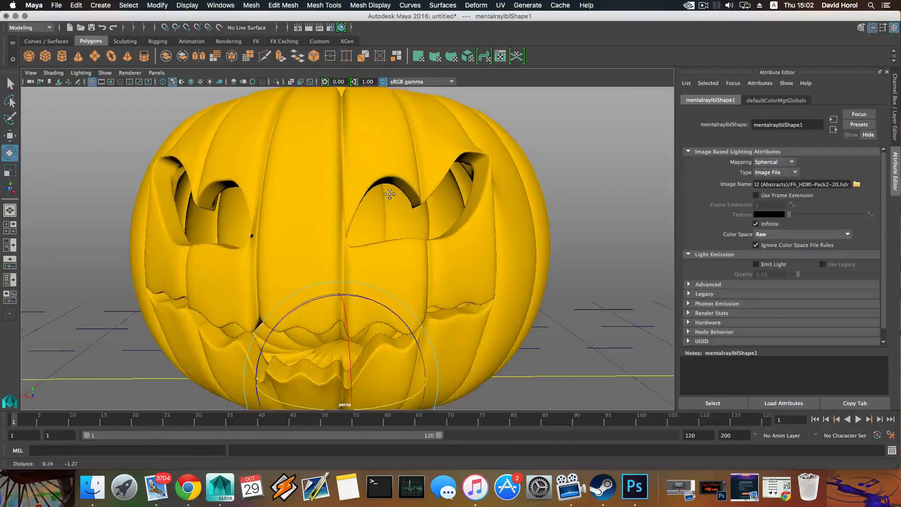
pyautogui.click(309, 30)
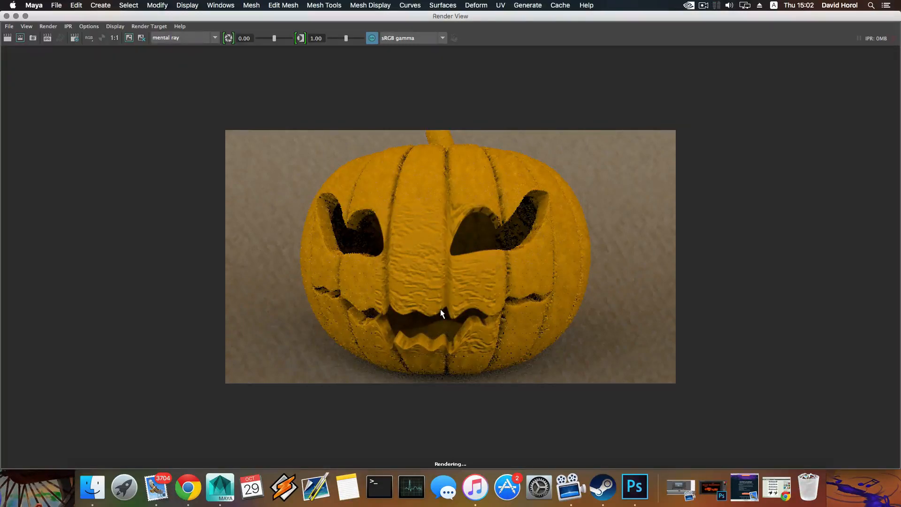
pyautogui.click(6, 16)
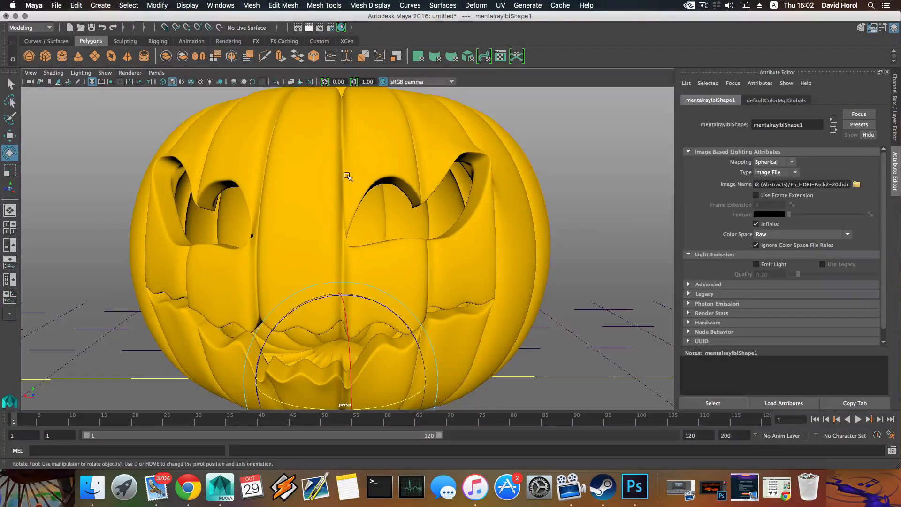
# Step: Apply a spherical UV projection to the pumpkin mesh and return to object selection
pyautogui.click(328, 170)
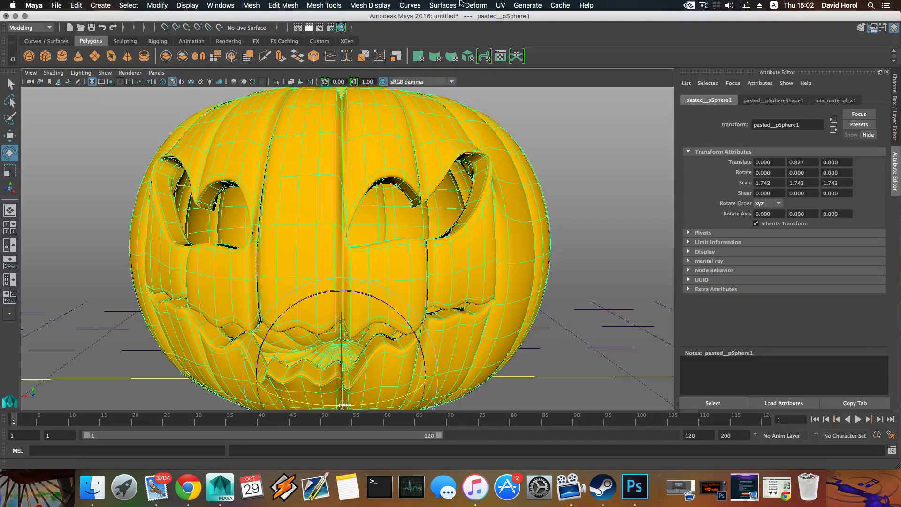
pyautogui.click(500, 6)
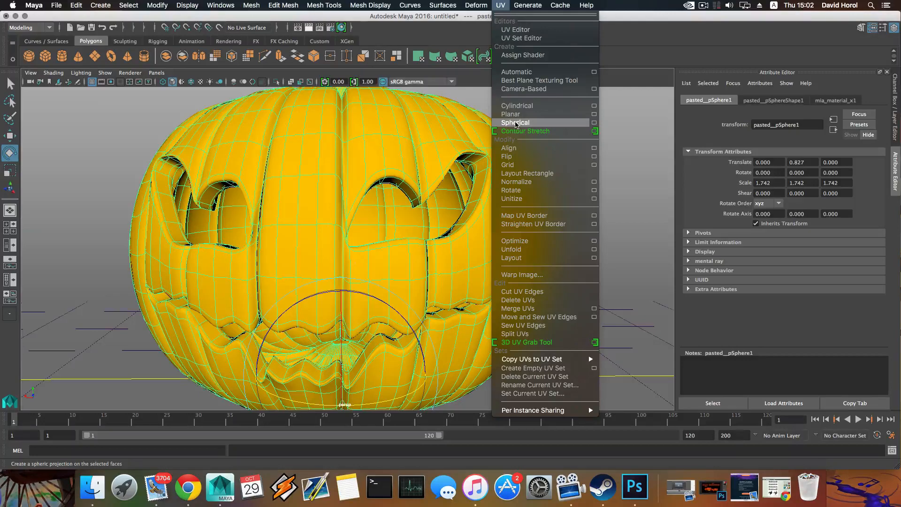
pyautogui.click(514, 123)
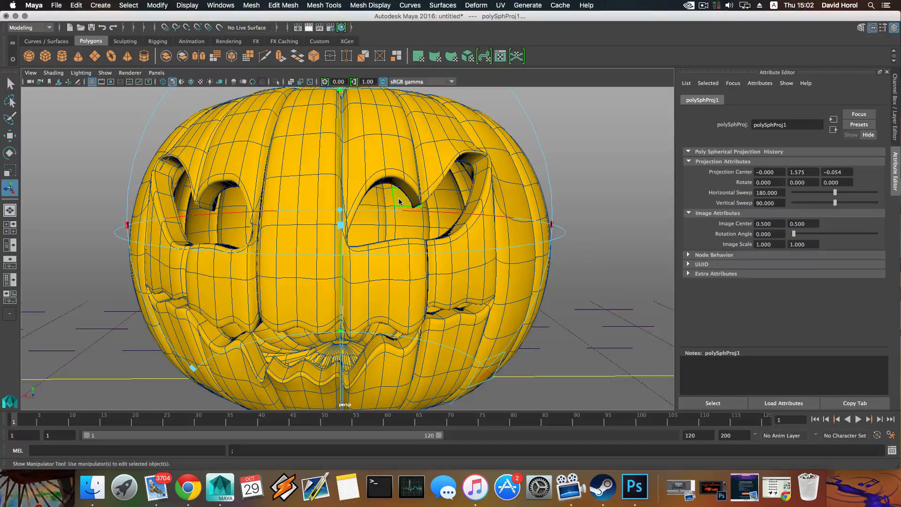
pyautogui.press('F8')
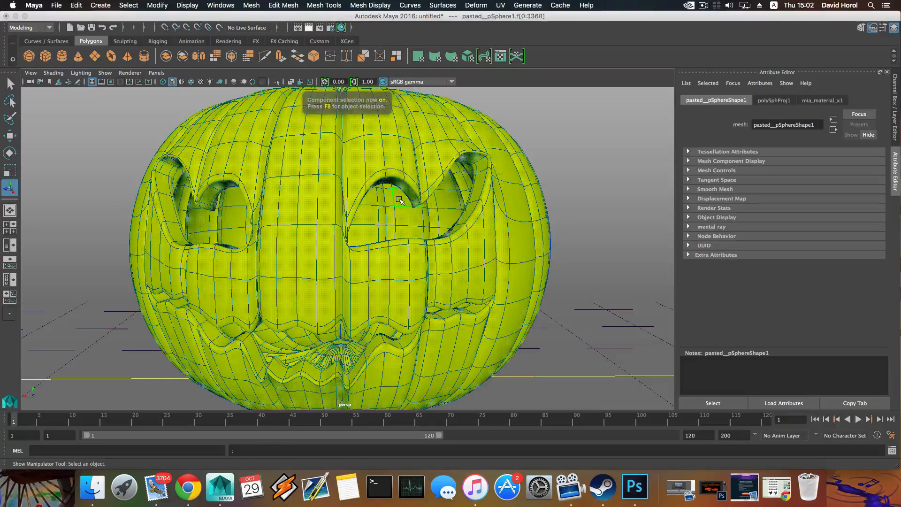
pyautogui.press('F8')
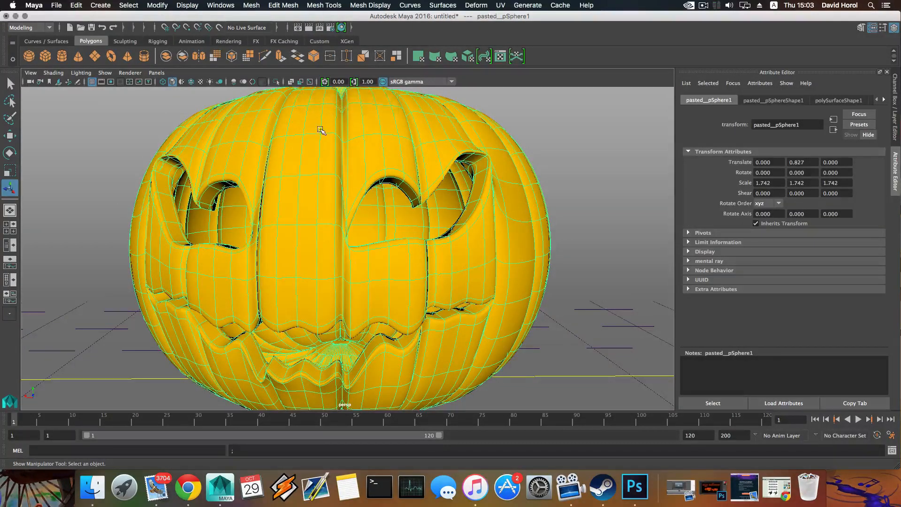
# Step: Render the pumpkin's front with mental ray to check the bump on the spherical UVs, and close the rendered image
pyautogui.click(309, 28)
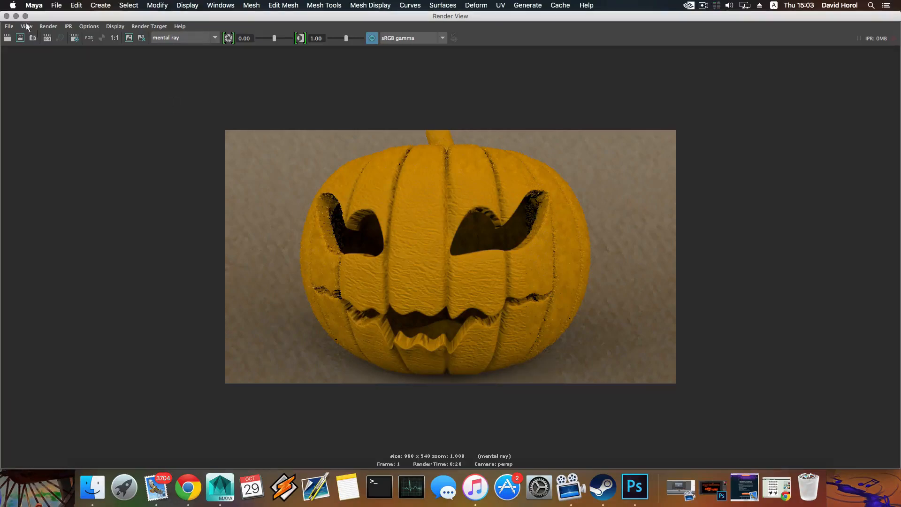
pyautogui.click(6, 16)
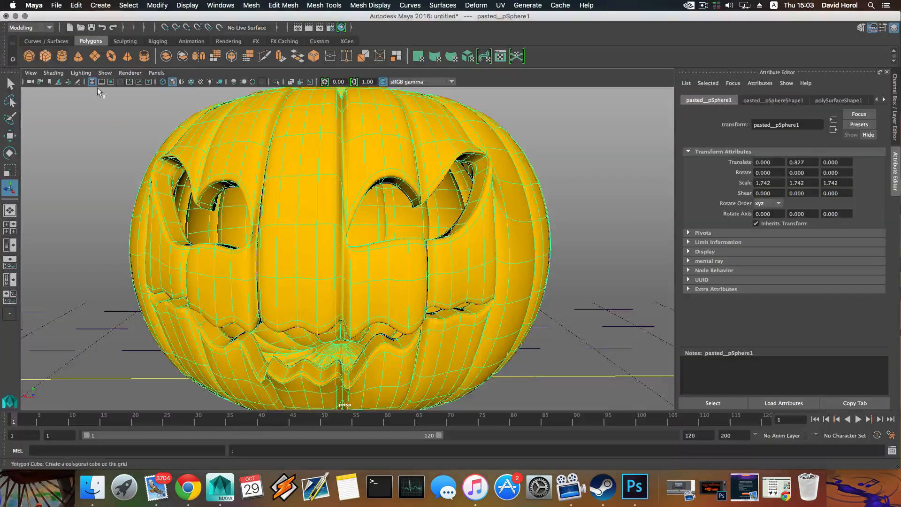
# Step: Show the pumpkin unsmoothed and select the loop of rim faces around the carved eye on its right side in the view
pyautogui.keyDown('alt'); pyautogui.moveTo(368, 211); pyautogui.dragTo(390, 230); pyautogui.keyUp('alt')
pyautogui.keyDown('alt'); pyautogui.moveTo(390, 229); pyautogui.dragTo(297, 145, button='middle'); pyautogui.keyUp('alt')
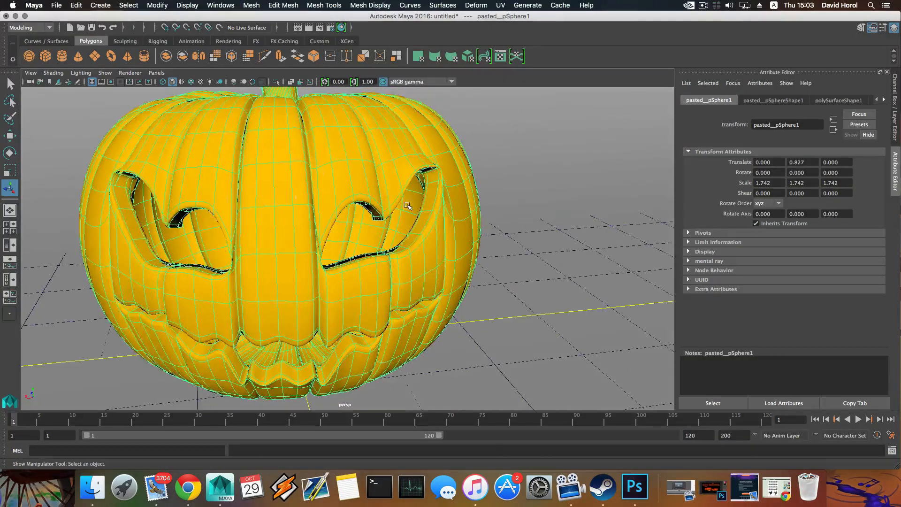
pyautogui.press('1')
pyautogui.moveTo(428, 209); pyautogui.dragTo(423, 235, button='right')
pyautogui.click(430, 203)
pyautogui.keyDown('shift'); pyautogui.doubleClick(429, 204); pyautogui.keyUp('shift')
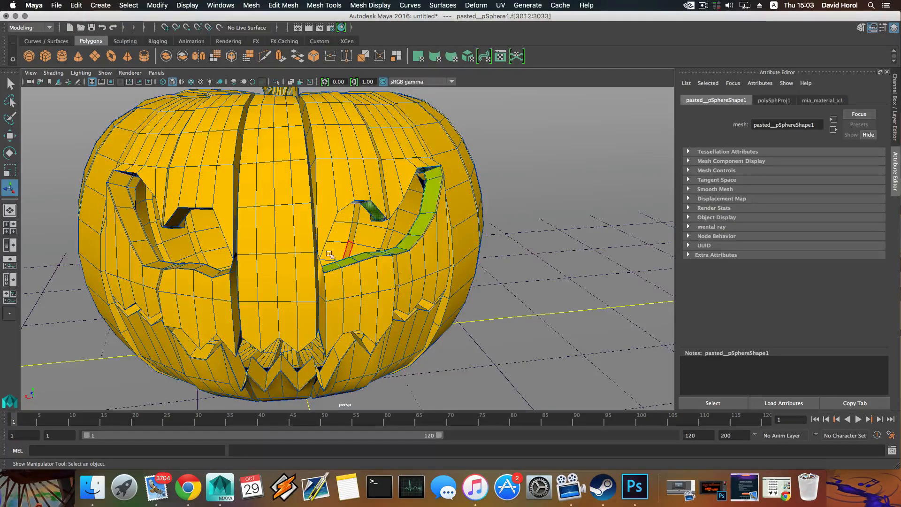
# Step: Add the rim face loops of the carved mouth and the other eye to the face selection
pyautogui.keyDown('alt'); pyautogui.moveTo(305, 276); pyautogui.dragTo(321, 242, button='middle'); pyautogui.keyUp('alt')
pyautogui.keyDown('shift'); pyautogui.click(346, 332); pyautogui.keyUp('shift')
pyautogui.keyDown('shift'); pyautogui.doubleClick(359, 318); pyautogui.keyUp('shift')
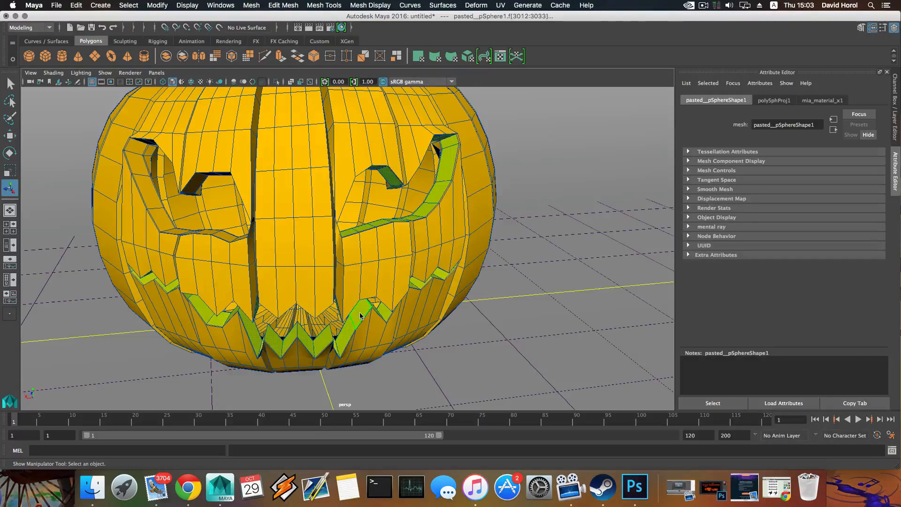
pyautogui.keyDown('shift'); pyautogui.click(229, 235); pyautogui.keyUp('shift')
pyautogui.keyDown('shift'); pyautogui.doubleClick(210, 235); pyautogui.keyUp('shift')
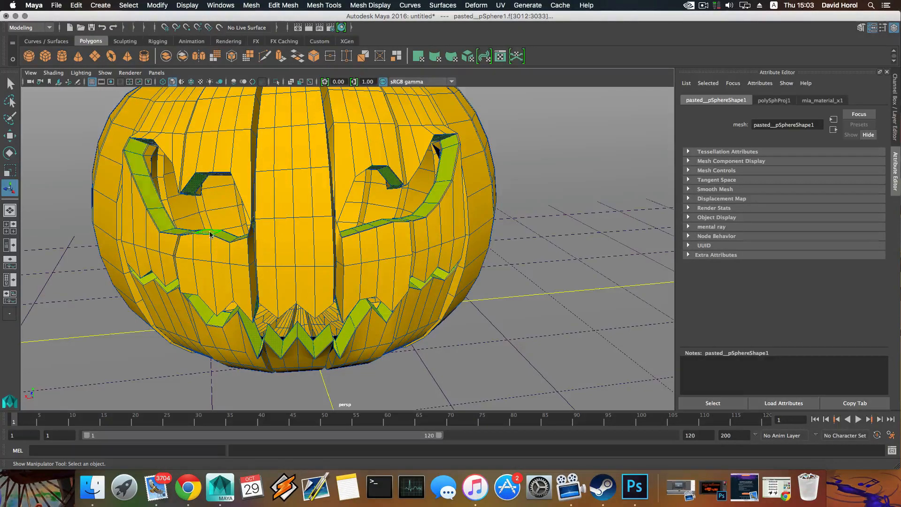
# Step: Apply a planar UV projection to the selected rim faces of the eyes and mouth
pyautogui.keyDown('alt'); pyautogui.moveTo(310, 237); pyautogui.dragTo(344, 263); pyautogui.keyUp('alt')
pyautogui.keyDown('alt'); pyautogui.moveTo(344, 263); pyautogui.dragTo(274, 245, button='right'); pyautogui.keyUp('alt')
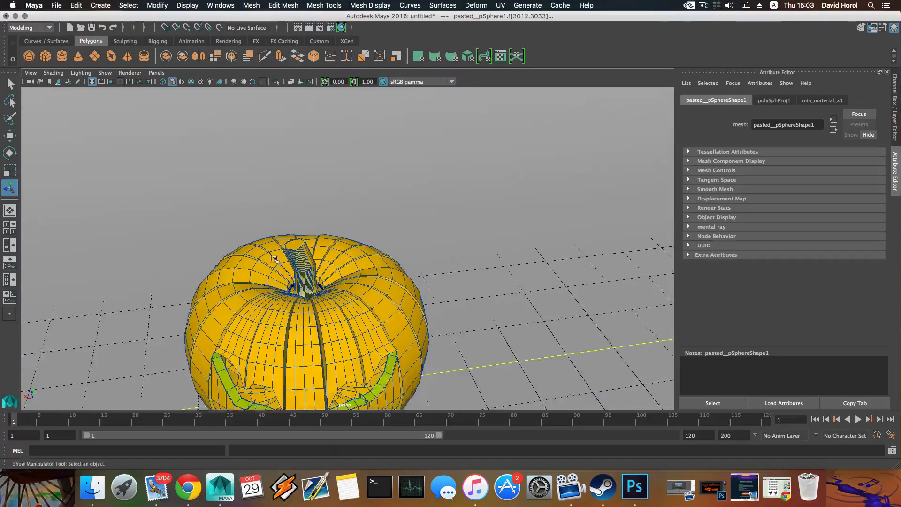
pyautogui.keyDown('alt'); pyautogui.moveTo(273, 245); pyautogui.dragTo(281, 101, button='middle'); pyautogui.keyUp('alt')
pyautogui.keyDown('alt'); pyautogui.moveTo(280, 206); pyautogui.dragTo(281, 228); pyautogui.keyUp('alt')
pyautogui.keyDown('alt'); pyautogui.moveTo(282, 227); pyautogui.dragTo(305, 216, button='middle'); pyautogui.keyUp('alt')
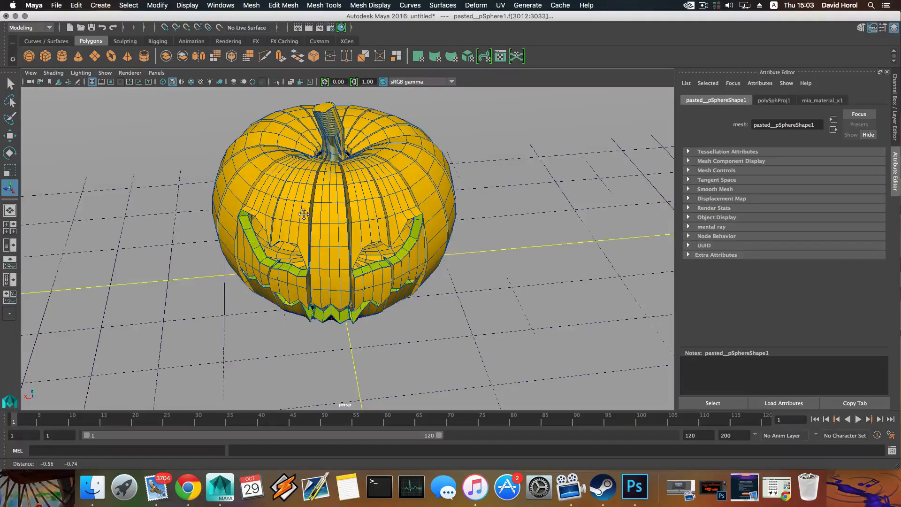
pyautogui.moveTo(307, 215)
pyautogui.keyDown('alt'); pyautogui.mouseDown()
pyautogui.moveTo(308, 228)
pyautogui.moveTo(309, 215)
pyautogui.mouseUp(); pyautogui.keyUp('alt')
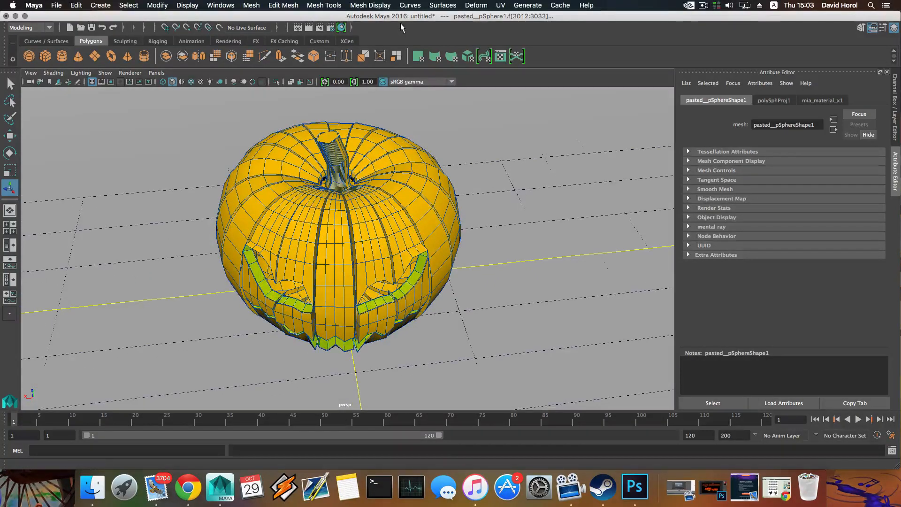
pyautogui.click(500, 5)
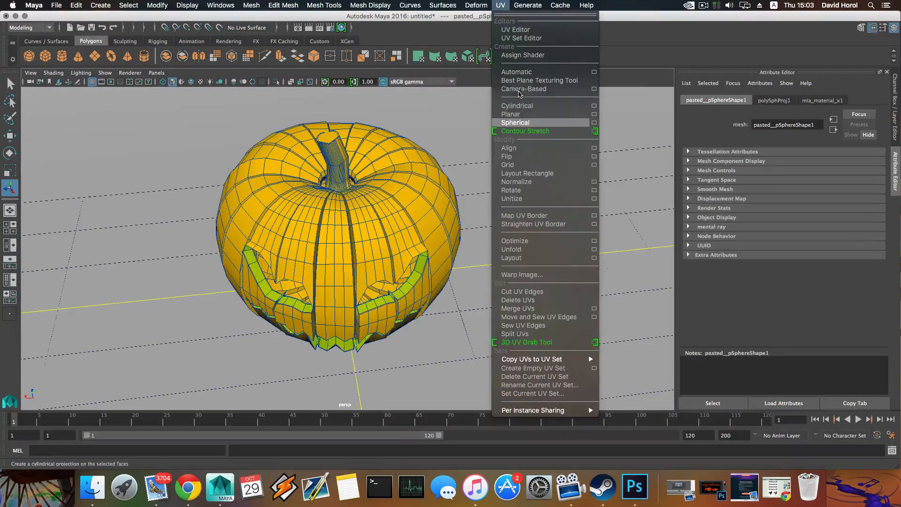
pyautogui.click(516, 116)
# Step: Run an IPR render of the carved face, preview a region around the middle of the mouth, and close the render
pyautogui.keyDown('alt'); pyautogui.moveTo(366, 251); pyautogui.dragTo(352, 288); pyautogui.keyUp('alt')
pyautogui.scroll(6, 356, 276)
pyautogui.keyDown('alt'); pyautogui.moveTo(357, 216); pyautogui.dragTo(363, 294, button='middle'); pyautogui.keyUp('alt')
pyautogui.click(319, 27)
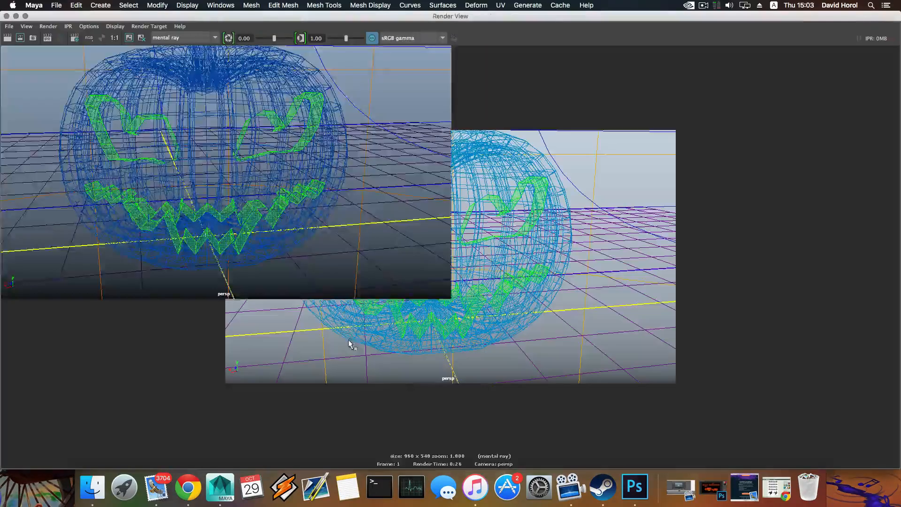
pyautogui.moveTo(399, 285); pyautogui.dragTo(497, 347)
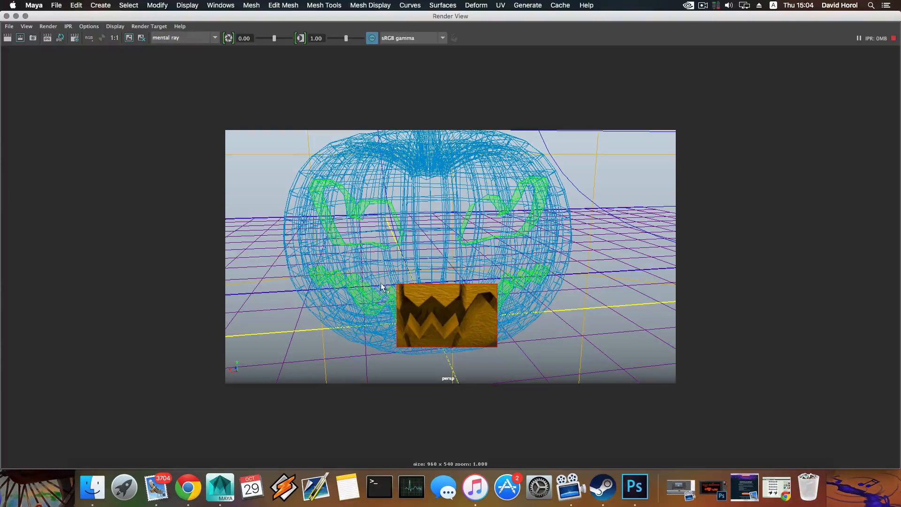
pyautogui.click(7, 16)
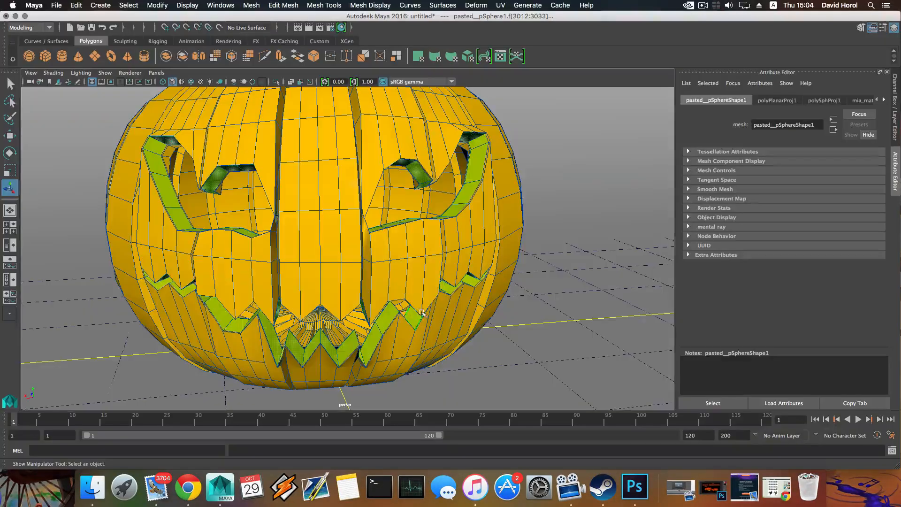
# Step: Return to object selection with the pumpkin selected and frame the whole model from the front
pyautogui.press('F8')
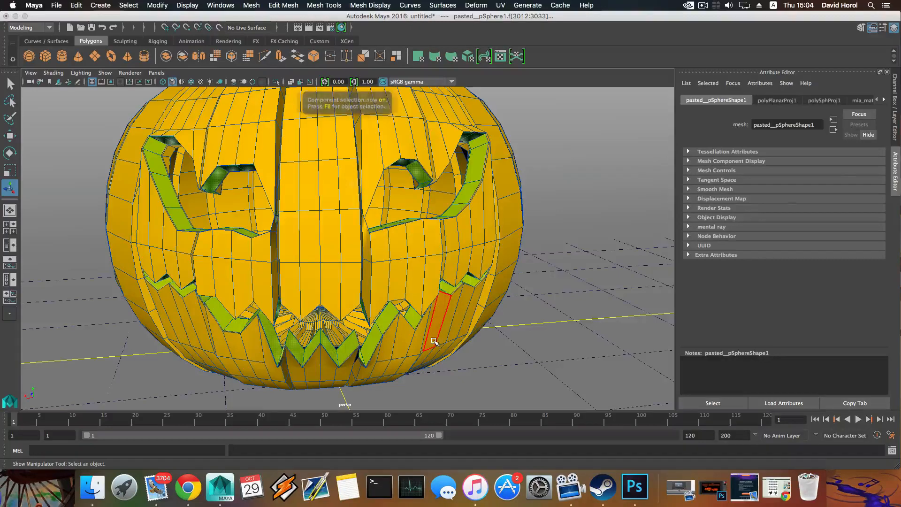
pyautogui.click(434, 339)
pyautogui.press('f')
pyautogui.scroll(-5, 388, 313)
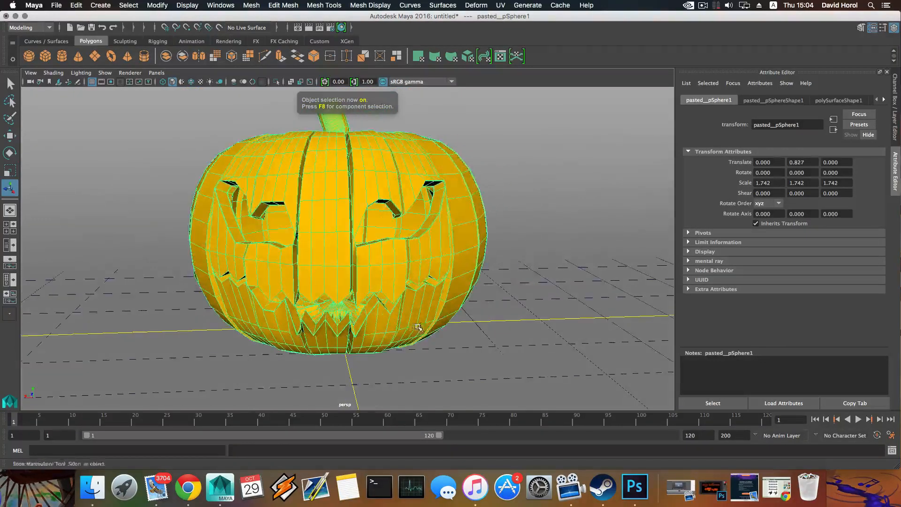
pyautogui.scroll(2, 375, 226)
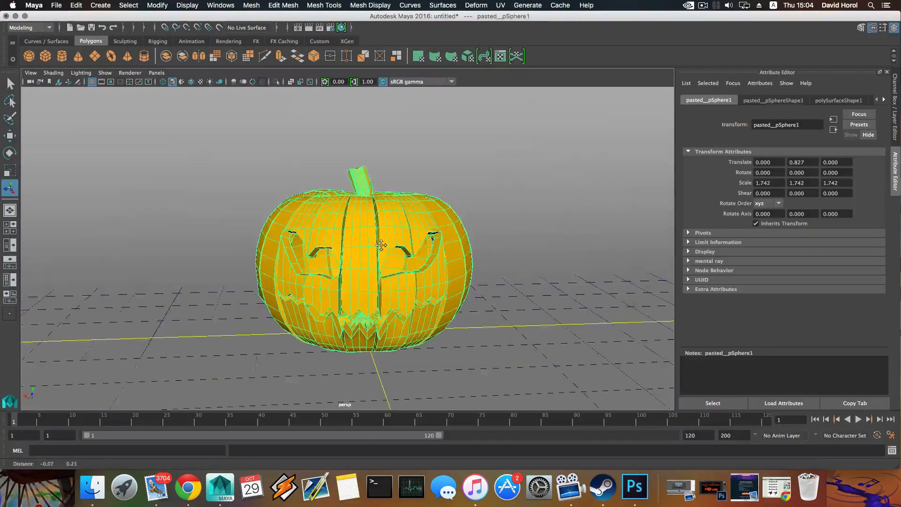
pyautogui.keyDown('alt'); pyautogui.moveTo(421, 272); pyautogui.dragTo(383, 261); pyautogui.keyUp('alt')
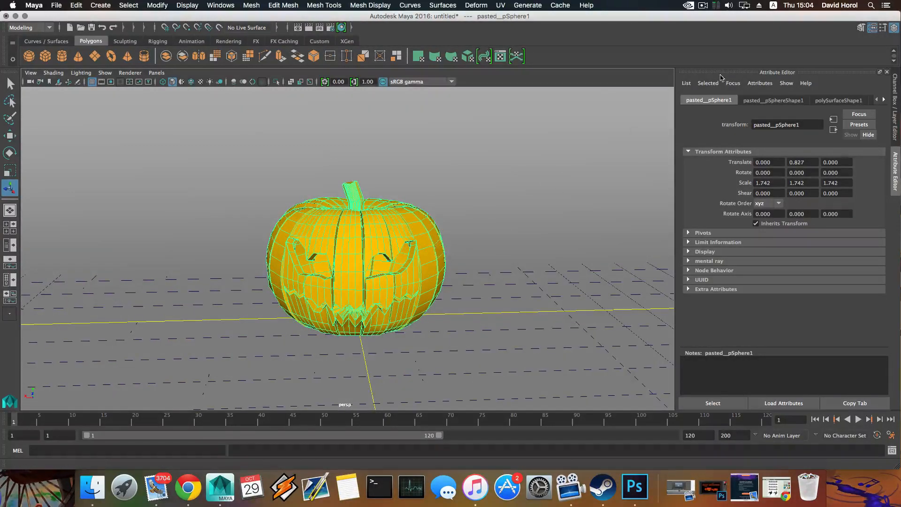
# Step: Replace the image of the Standard Bump file texture in mia_material_x1 with pump1.JPG from the Desktop
pyautogui.click(885, 100)
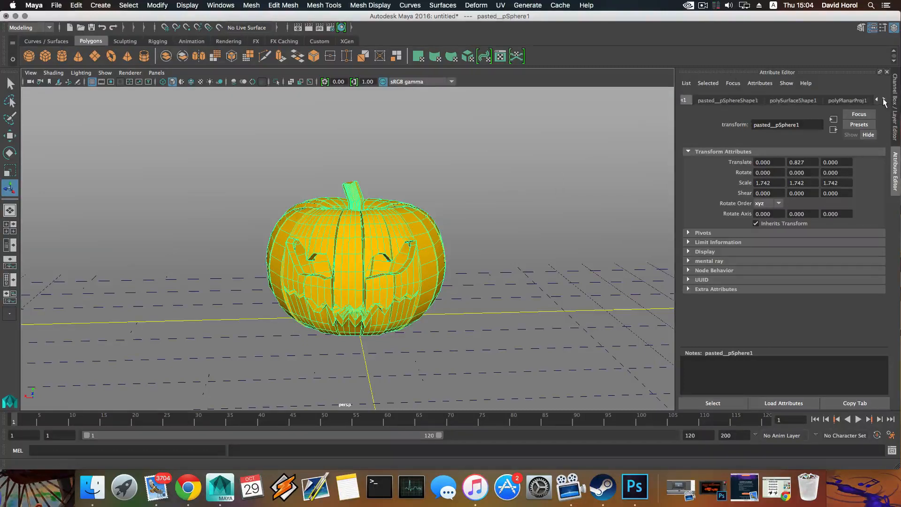
pyautogui.click(885, 100)
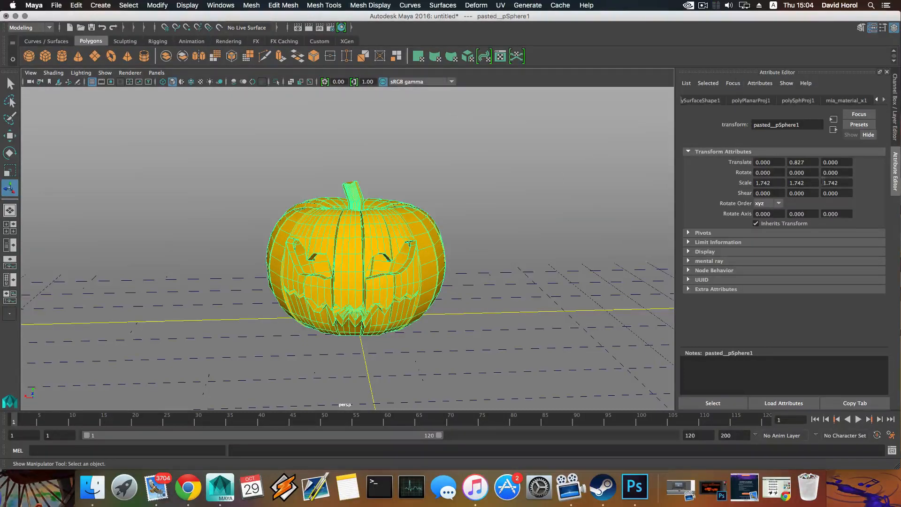
pyautogui.click(850, 100)
pyautogui.click(868, 292)
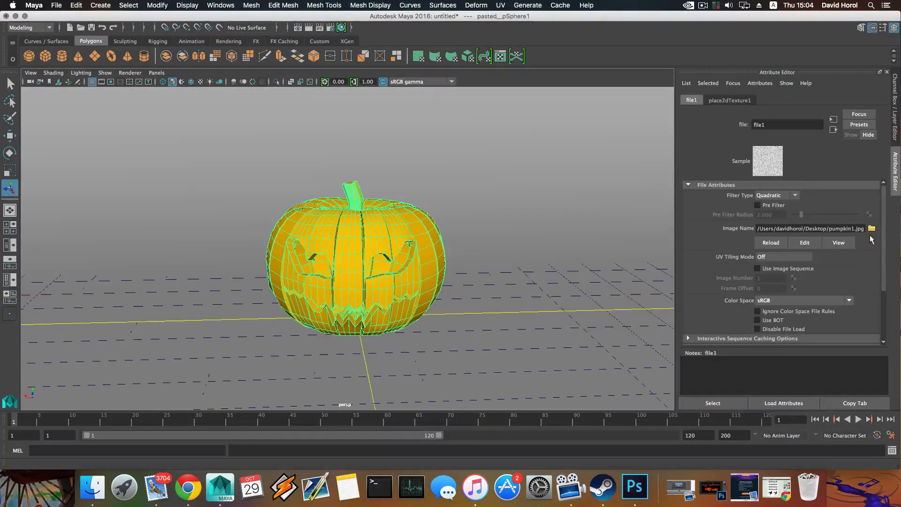
pyautogui.click(871, 229)
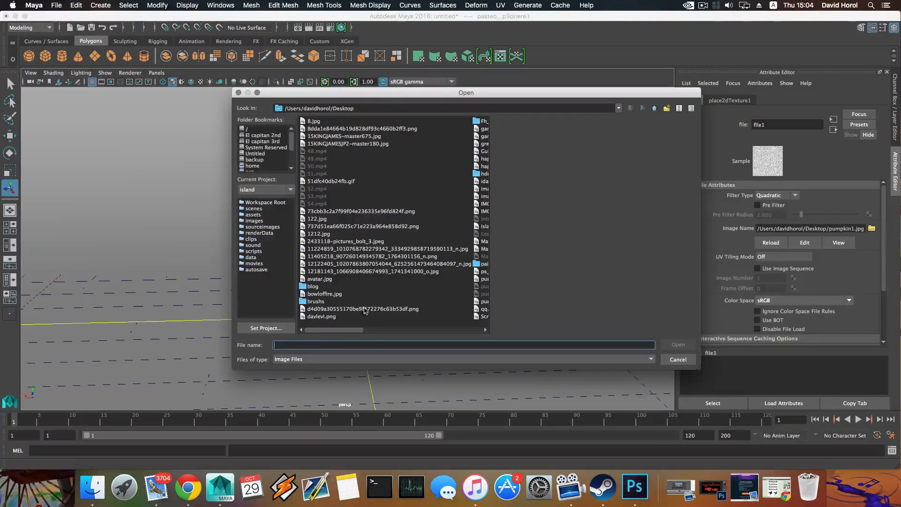
pyautogui.click(335, 334)
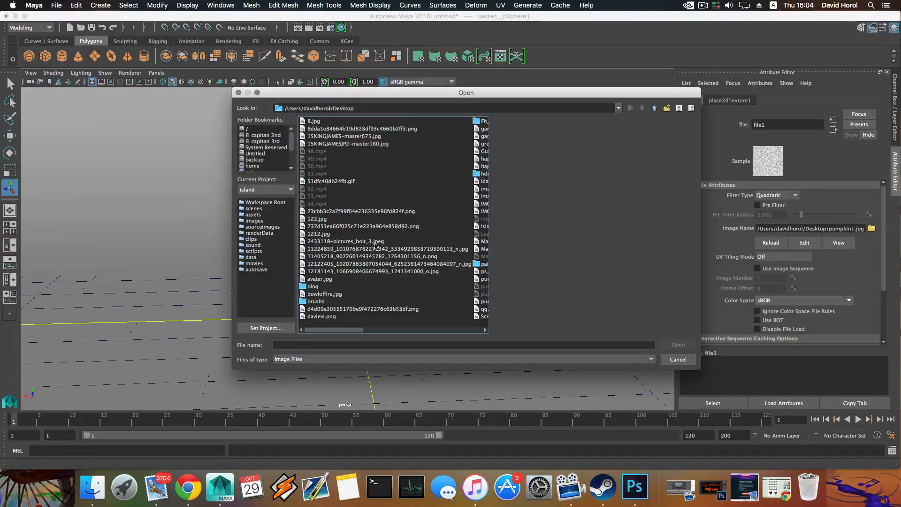
pyautogui.click(370, 330)
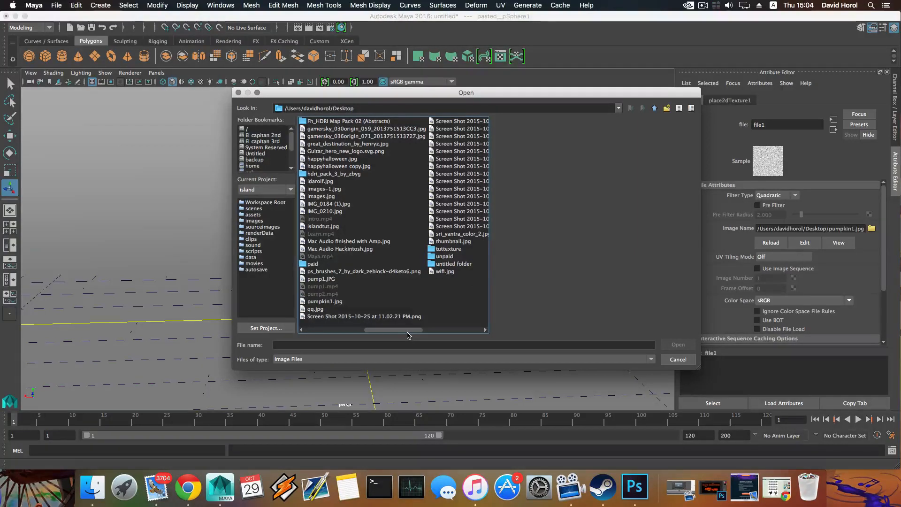
pyautogui.click(359, 330)
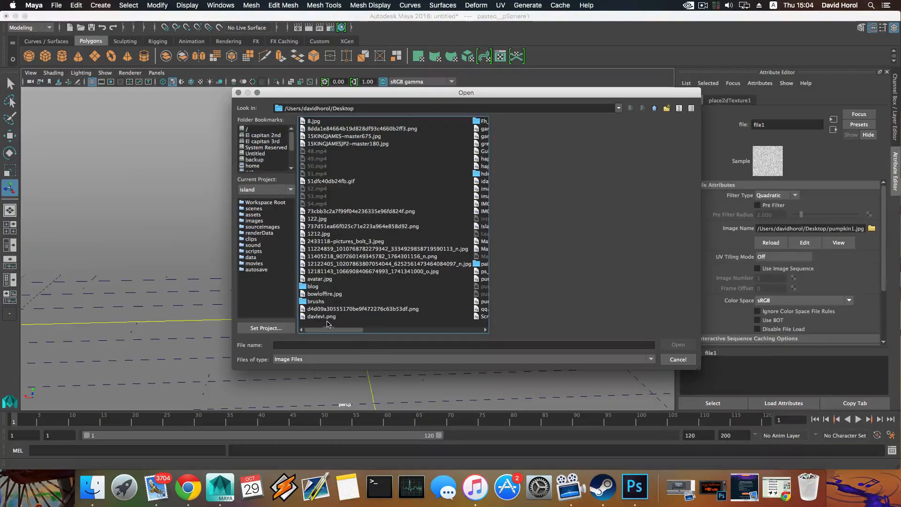
pyautogui.click(362, 330)
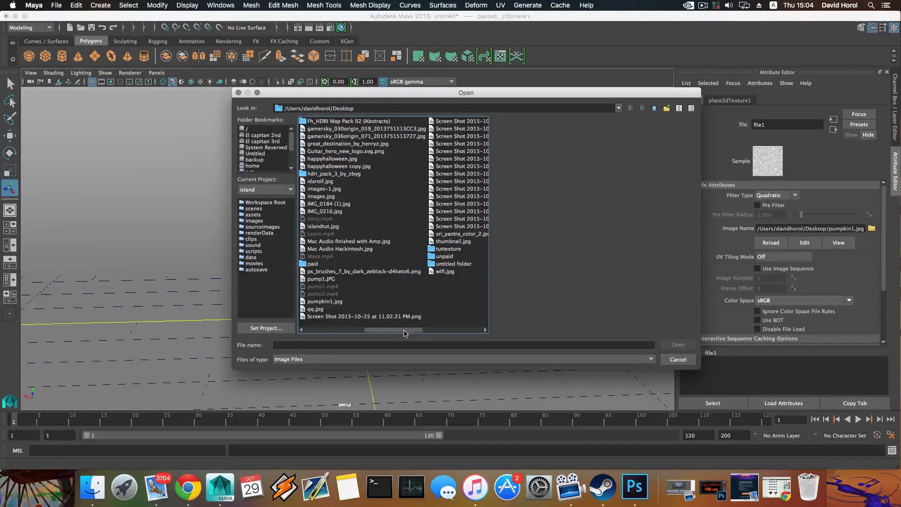
pyautogui.click(318, 279)
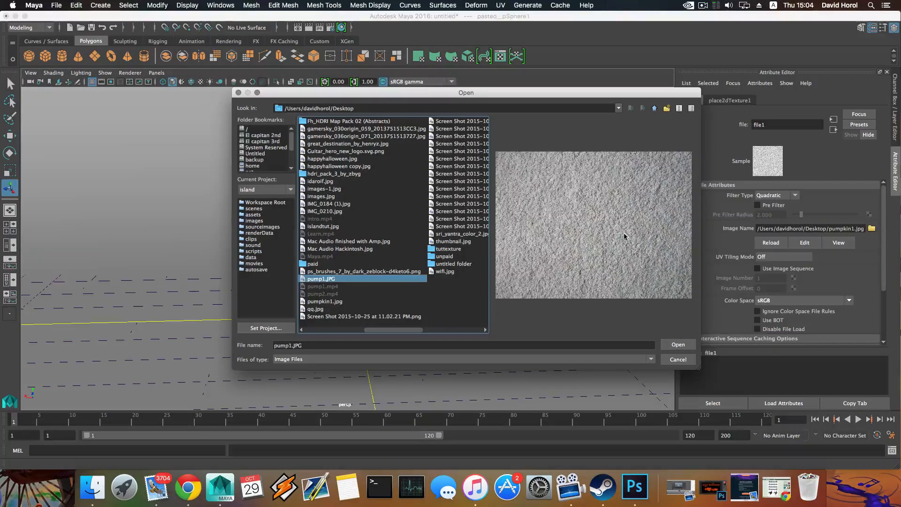
pyautogui.click(678, 344)
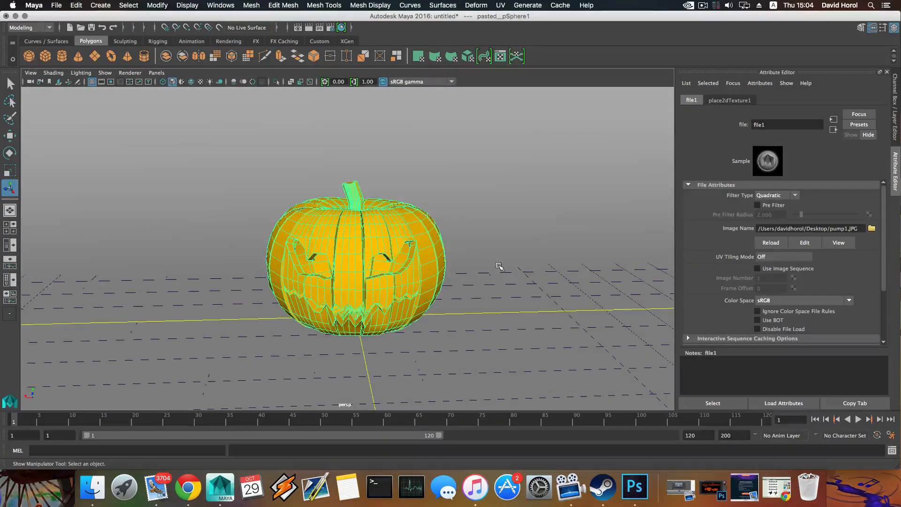
# Step: Render the pumpkin from the front with mental ray to check the pump1.JPG bump, and close the rendered image
pyautogui.scroll(5, 367, 231)
pyautogui.scroll(-6, 368, 231)
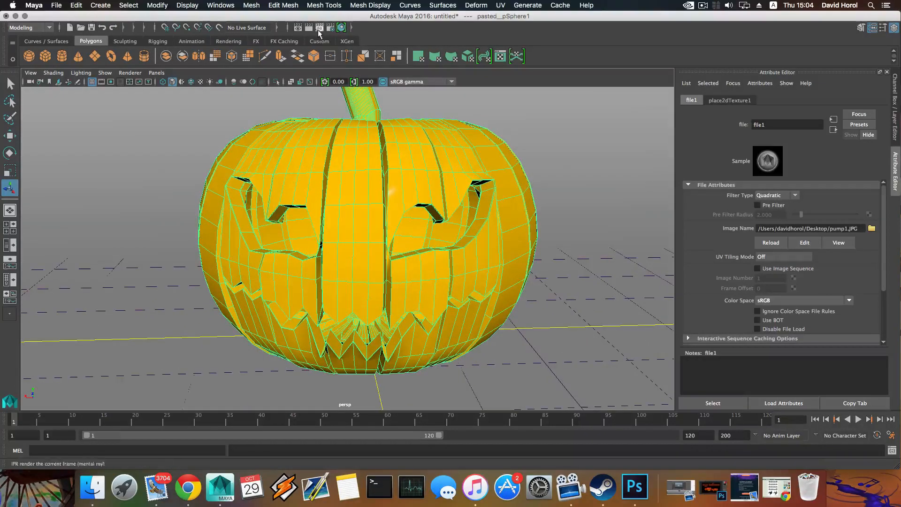
pyautogui.click(309, 27)
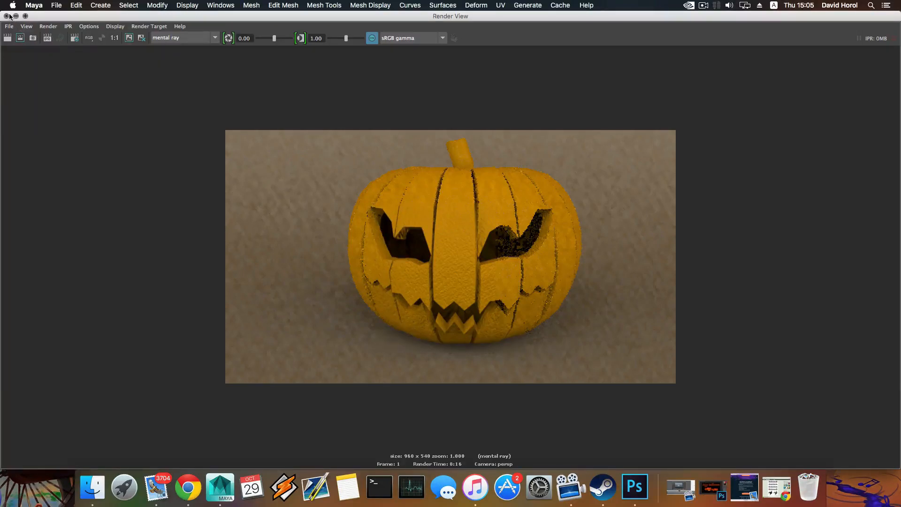
pyautogui.click(6, 16)
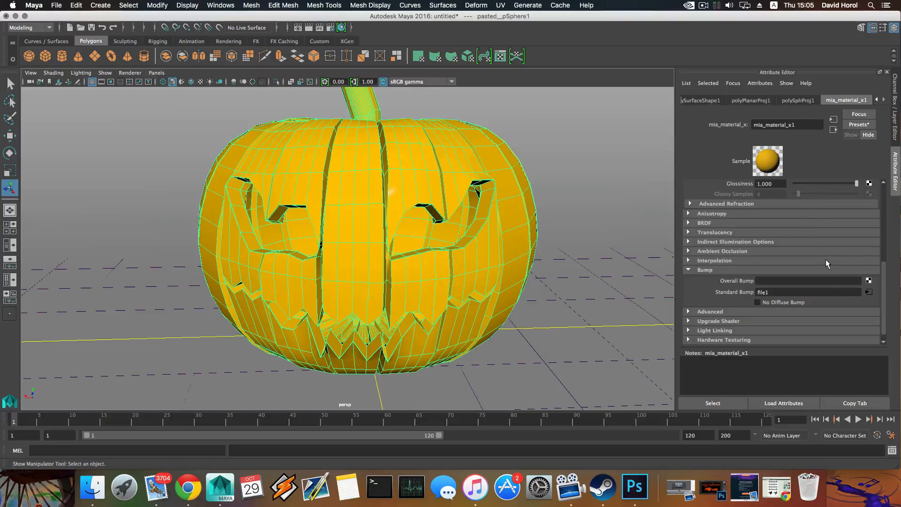
# Step: Reload the image of the Standard Bump file texture, render the pumpkin again, and close the rendered image
pyautogui.click(869, 291)
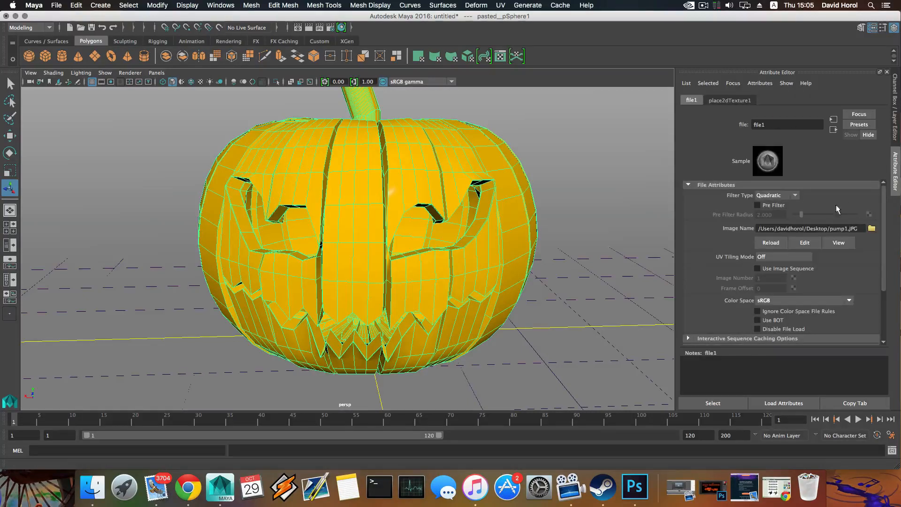
pyautogui.click(777, 243)
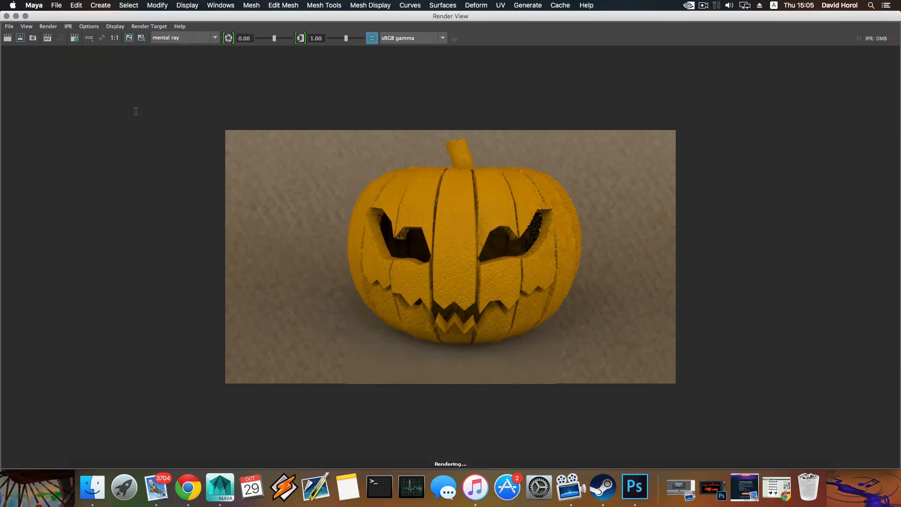
pyautogui.click(5, 16)
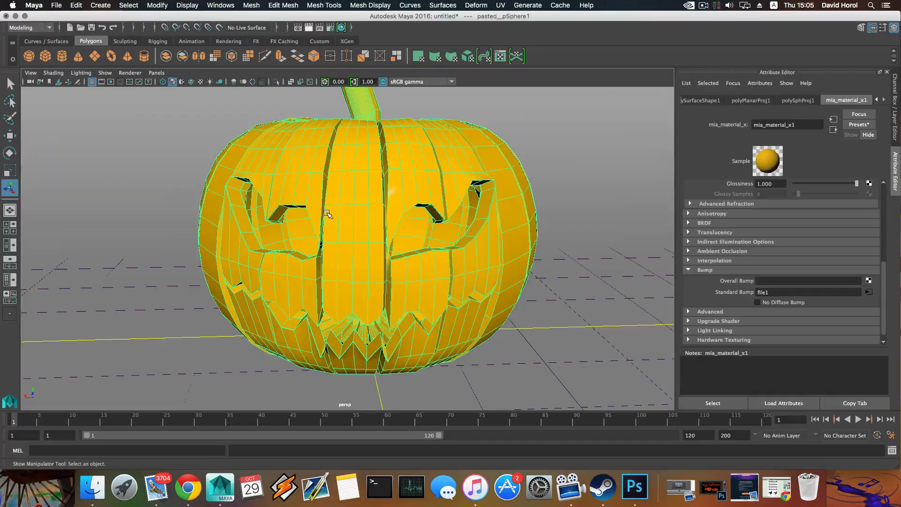
# Step: Select the end-cap face at the top of the pumpkin's stem
pyautogui.keyDown('alt'); pyautogui.moveTo(384, 207); pyautogui.dragTo(395, 187, button='middle'); pyautogui.keyUp('alt')
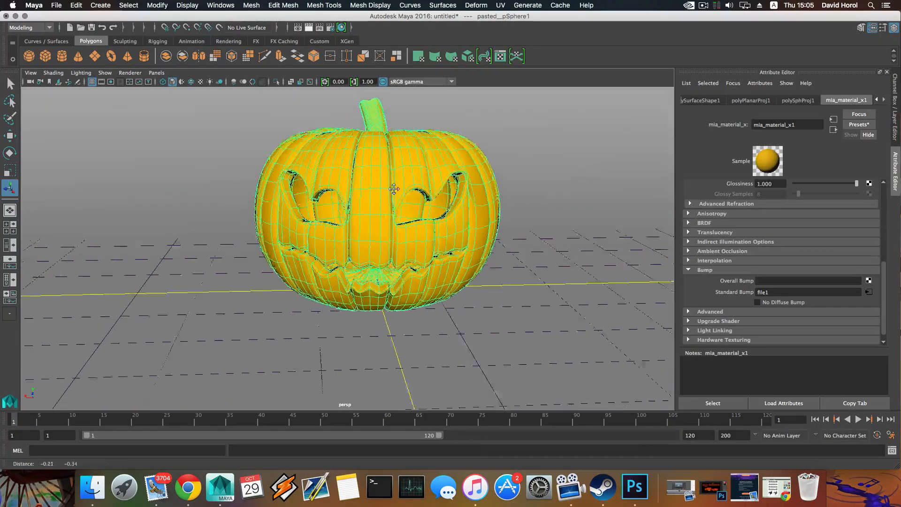
pyautogui.keyDown('alt'); pyautogui.moveTo(395, 188); pyautogui.dragTo(363, 208); pyautogui.keyUp('alt')
pyautogui.keyDown('alt'); pyautogui.moveTo(362, 209); pyautogui.dragTo(386, 240, button='right'); pyautogui.keyUp('alt')
pyautogui.keyDown('alt'); pyautogui.moveTo(386, 198); pyautogui.dragTo(382, 239); pyautogui.keyUp('alt')
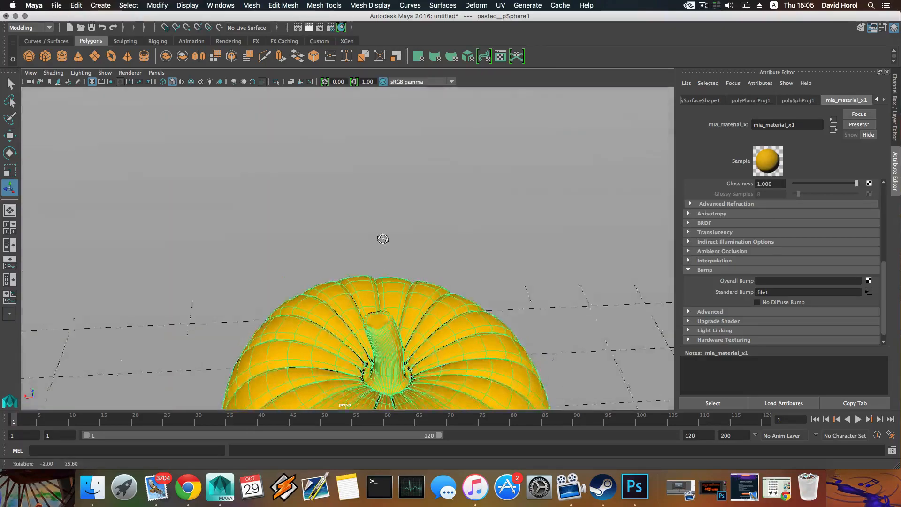
pyautogui.keyDown('alt'); pyautogui.moveTo(383, 239); pyautogui.dragTo(381, 189, button='middle'); pyautogui.keyUp('alt')
pyautogui.keyDown('alt'); pyautogui.moveTo(380, 189); pyautogui.dragTo(383, 242, button='right'); pyautogui.keyUp('alt')
pyautogui.click(382, 218)
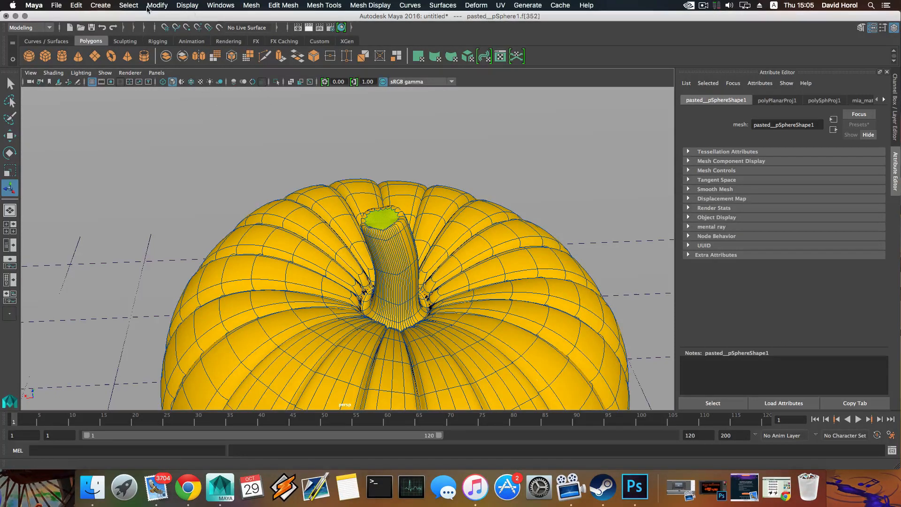
# Step: Grow the face selection from the stem's cap down to the flared base where it meets the pumpkin
pyautogui.click(128, 6)
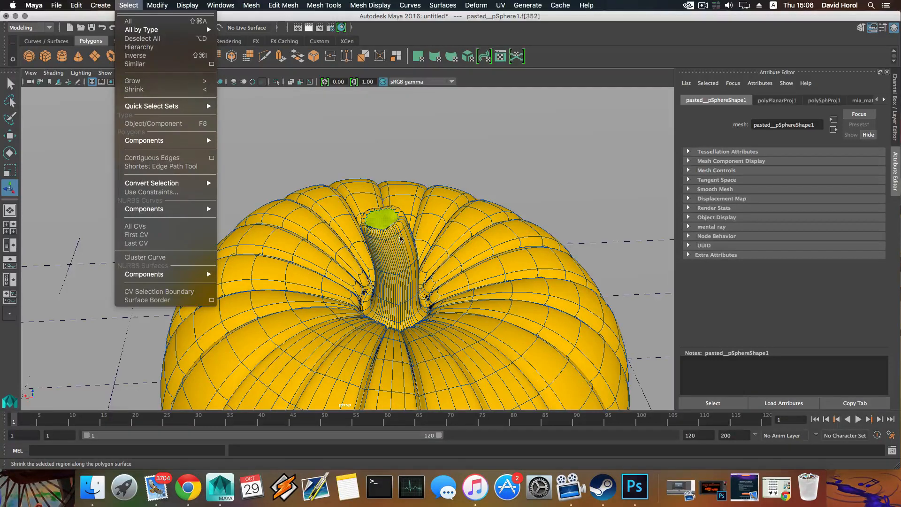
pyautogui.press('Right')
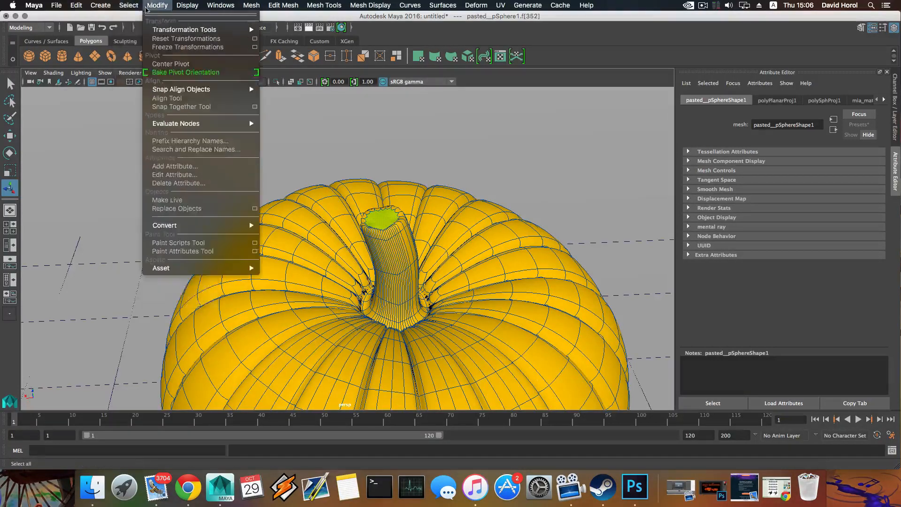
pyautogui.press('Left')
pyautogui.press('Escape')
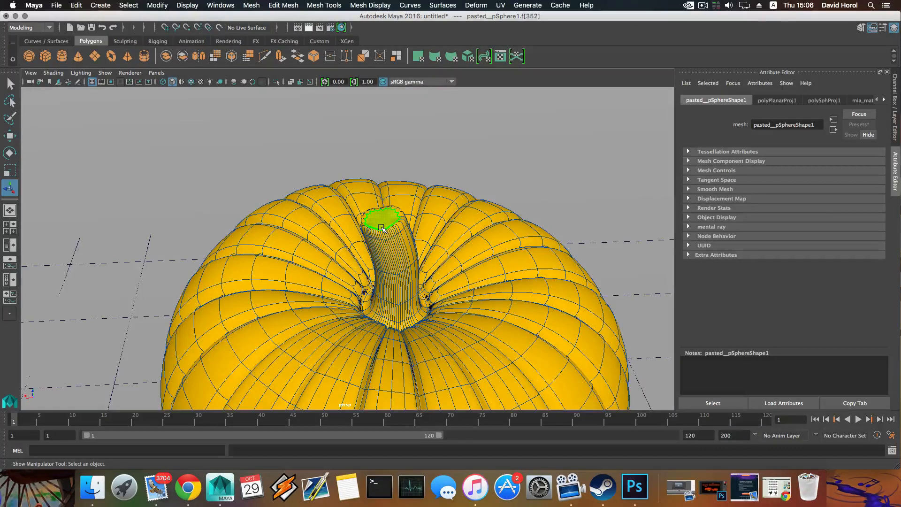
pyautogui.hotkey('shift', '.')
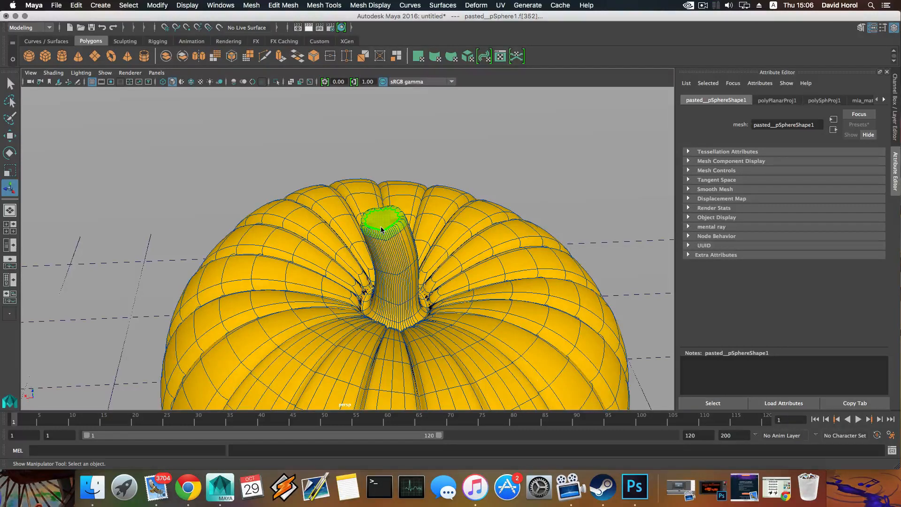
pyautogui.hotkey('shift', '.')
pyautogui.hotkey('shift', '.')
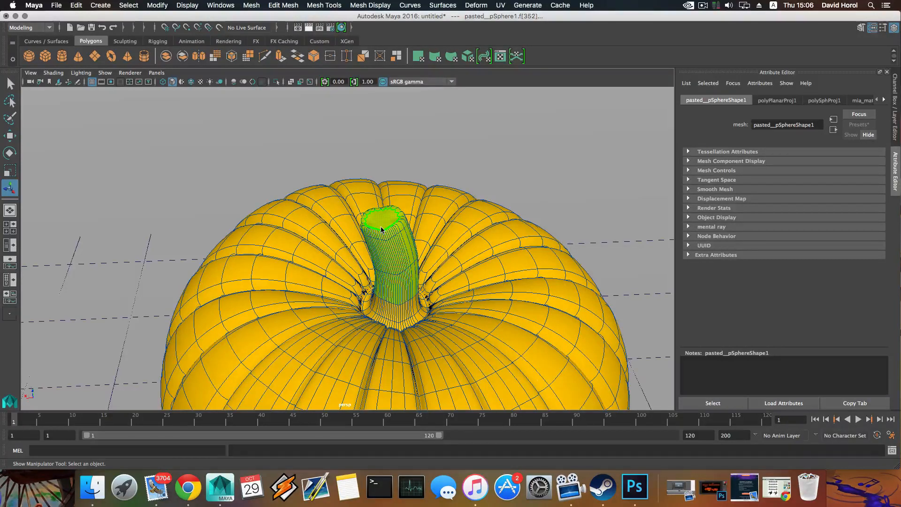
pyautogui.hotkey('shift', '.')
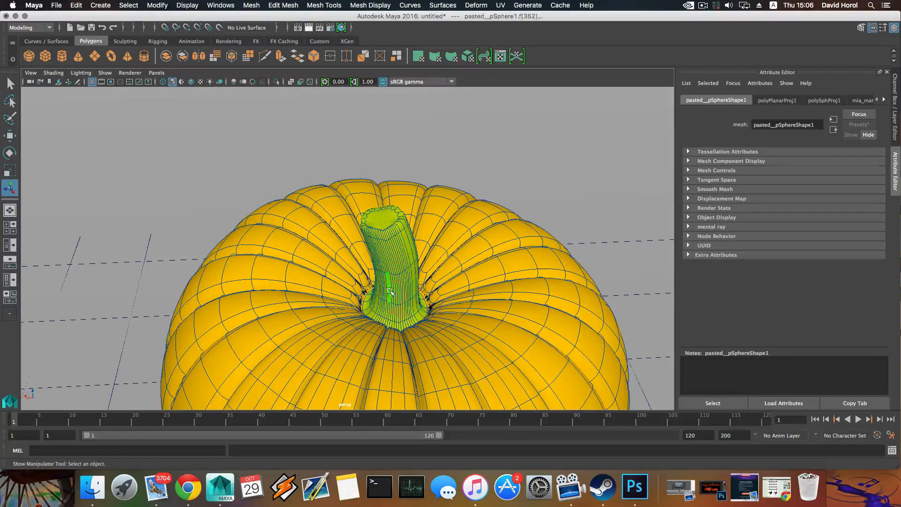
# Step: Assign a new mental ray mia_material_x to the selected stem faces
pyautogui.moveTo(389, 291)
pyautogui.keyDown('alt'); pyautogui.mouseDown()
pyautogui.moveTo(385, 314)
pyautogui.moveTo(399, 304)
pyautogui.mouseUp(); pyautogui.keyUp('alt')
pyautogui.keyDown('alt'); pyautogui.moveTo(399, 304); pyautogui.dragTo(409, 297, button='right'); pyautogui.keyUp('alt')
pyautogui.keyDown('alt'); pyautogui.moveTo(403, 299); pyautogui.dragTo(348, 216); pyautogui.keyUp('alt')
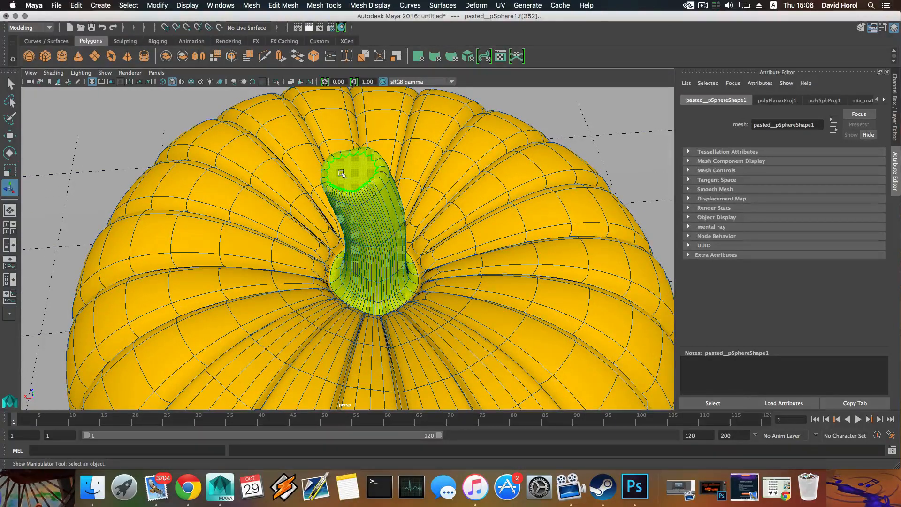
pyautogui.keyDown('alt'); pyautogui.moveTo(369, 273); pyautogui.dragTo(371, 246, button='middle'); pyautogui.keyUp('alt')
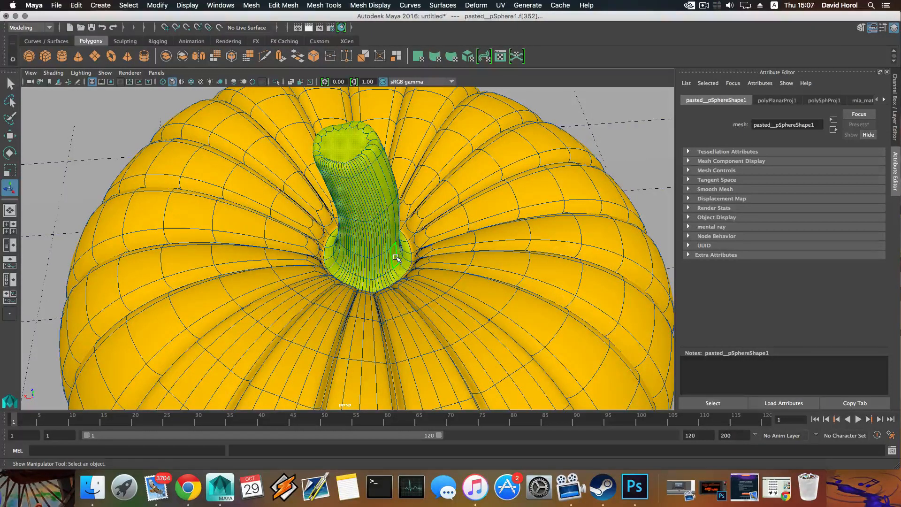
pyautogui.rightClick(367, 205)
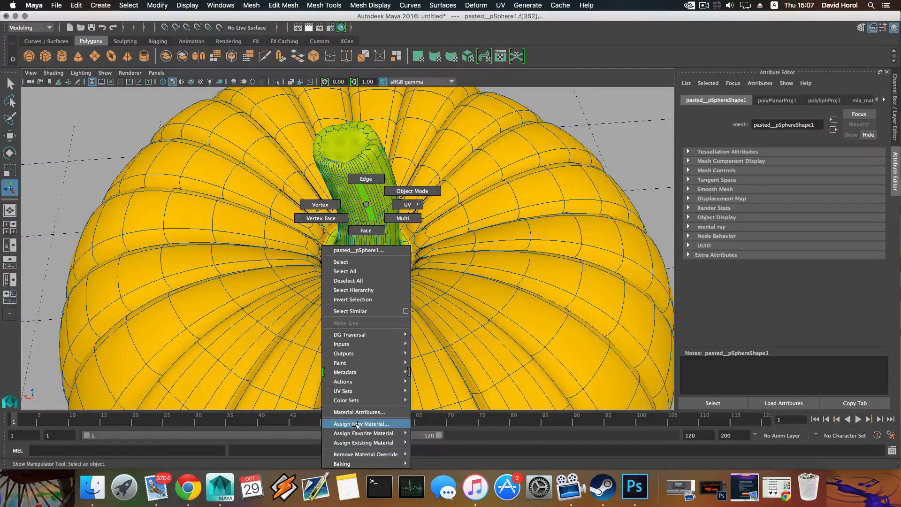
pyautogui.click(358, 424)
pyautogui.click(331, 190)
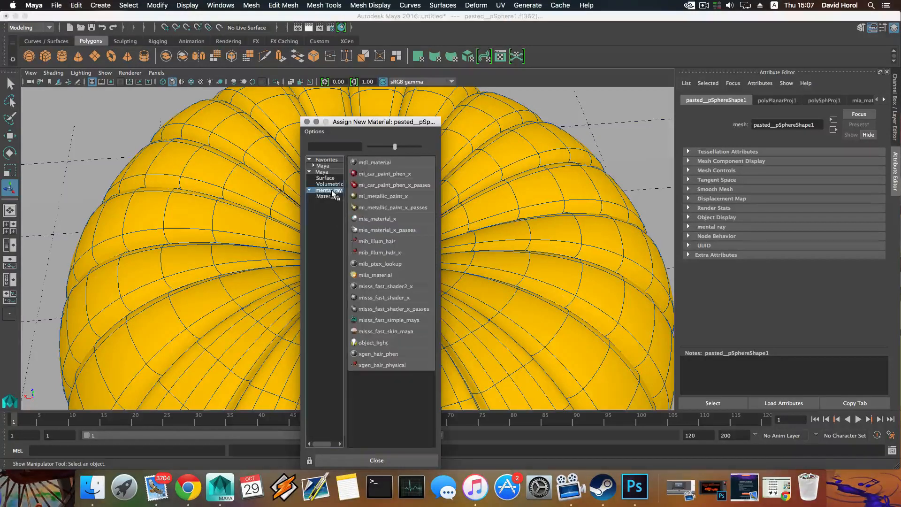
pyautogui.click(386, 219)
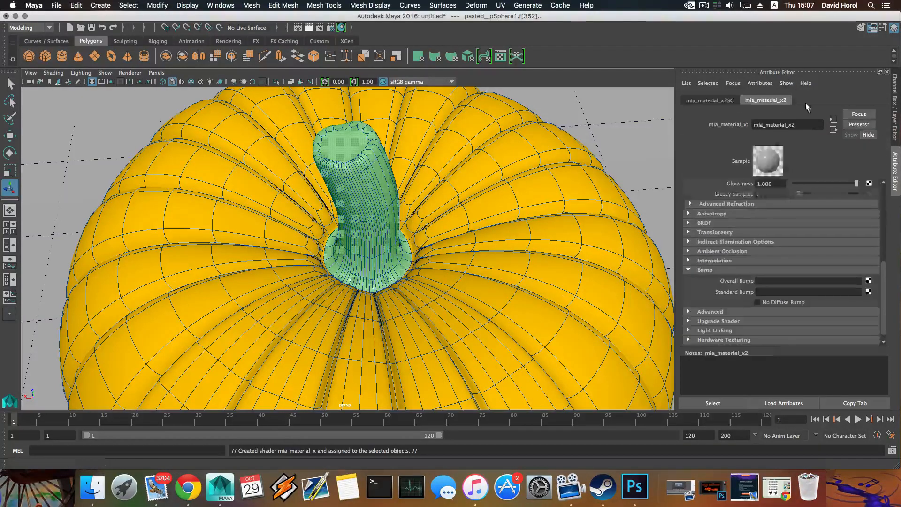
# Step: Rename the stem's material to brown and set its diffuse color to dark brown
pyautogui.doubleClick(801, 124)
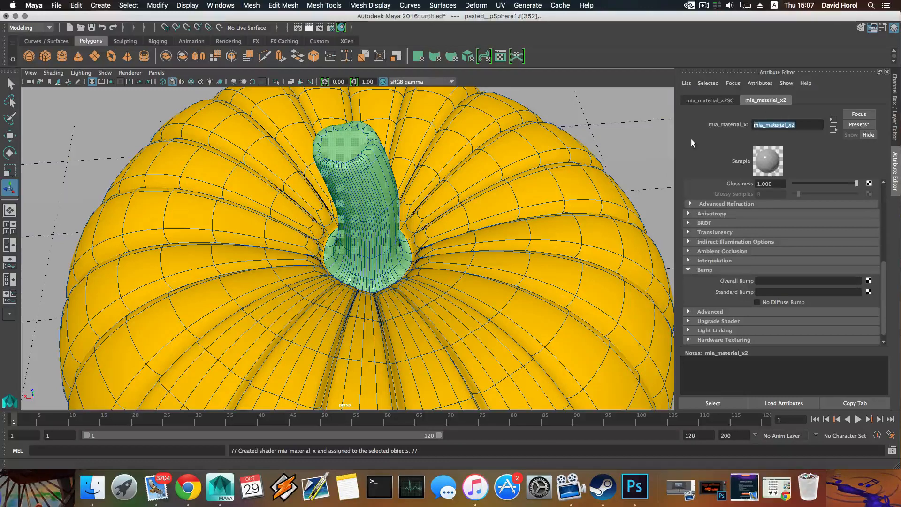
pyautogui.write('brown')
pyautogui.press('Return')
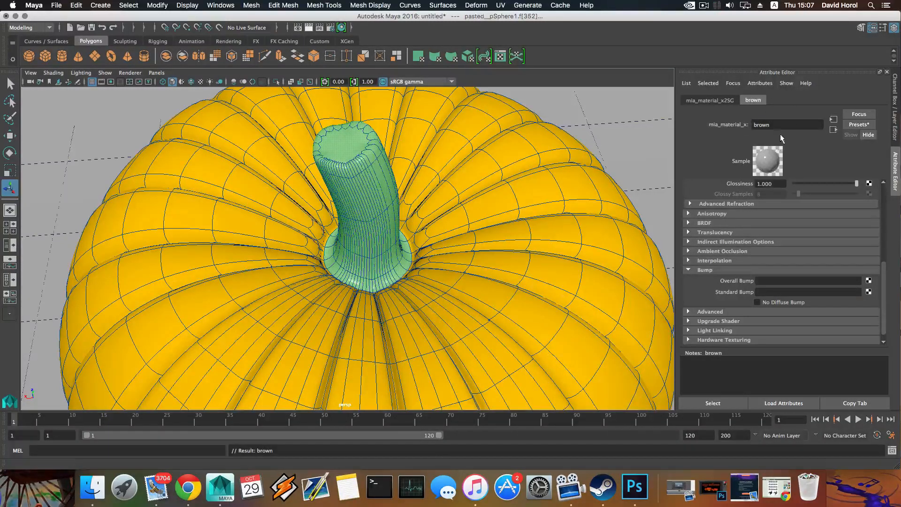
pyautogui.scroll(5, 787, 205)
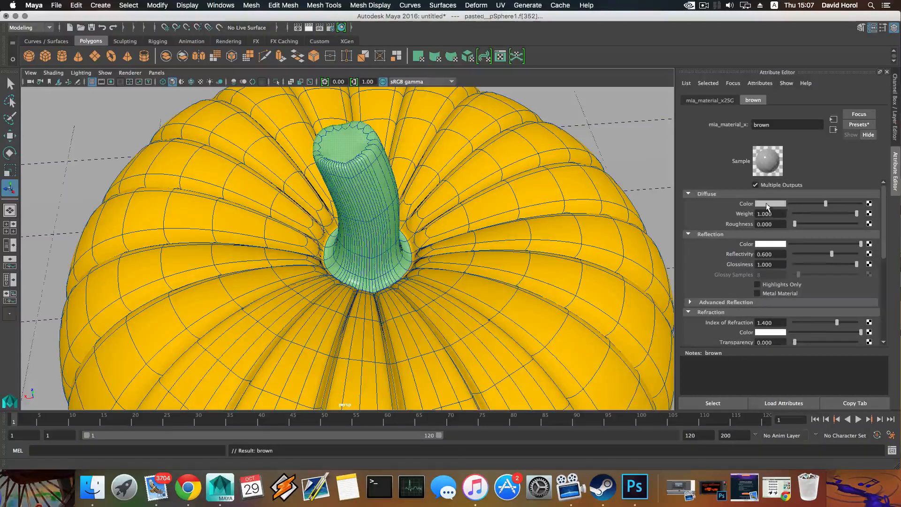
pyautogui.click(769, 204)
pyautogui.click(760, 198)
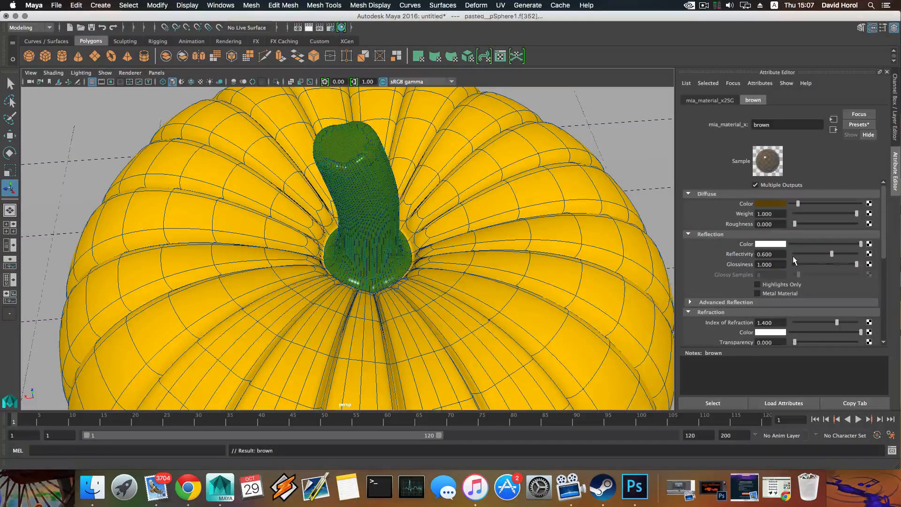
# Step: Lower the brown material's reflectivity to 0.031 and its glossiness to 0.176
pyautogui.moveTo(831, 254); pyautogui.dragTo(797, 257)
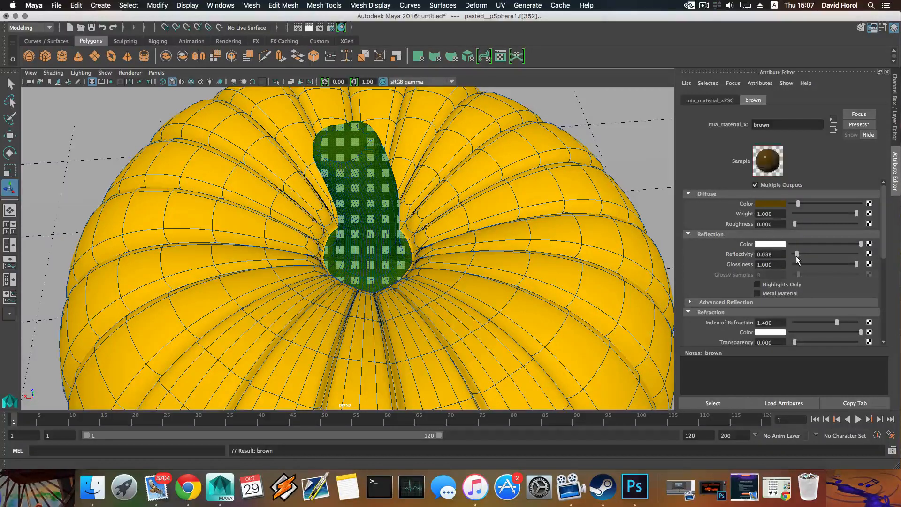
pyautogui.moveTo(857, 265); pyautogui.dragTo(799, 269)
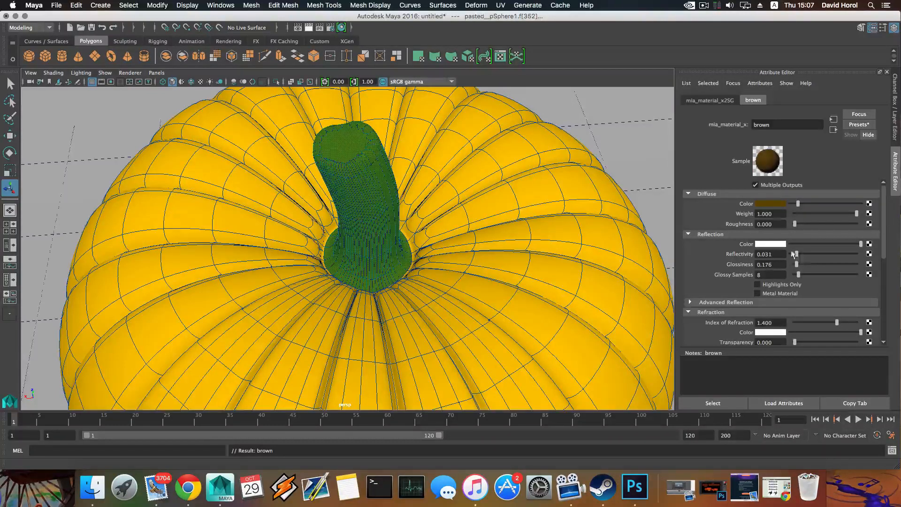
pyautogui.press('Tab')
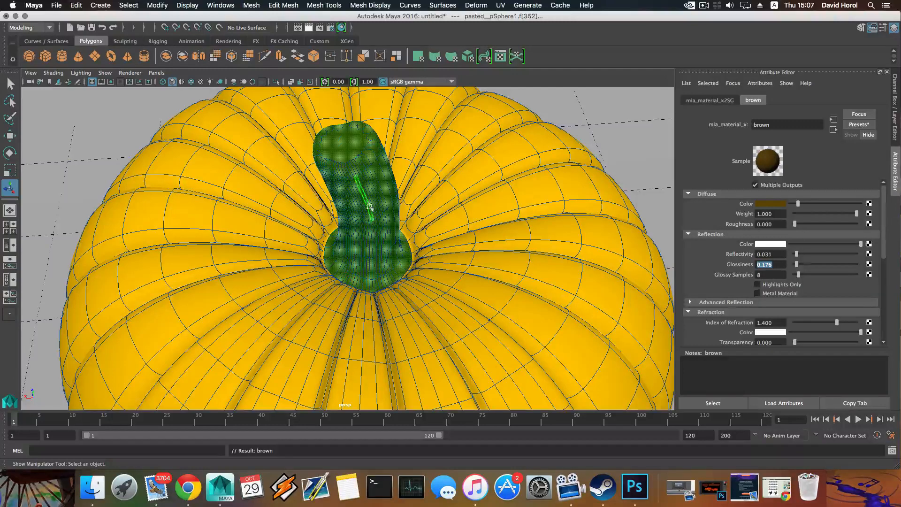
# Step: Return to object selection and select the whole pumpkin
pyautogui.scroll(-6, 378, 211)
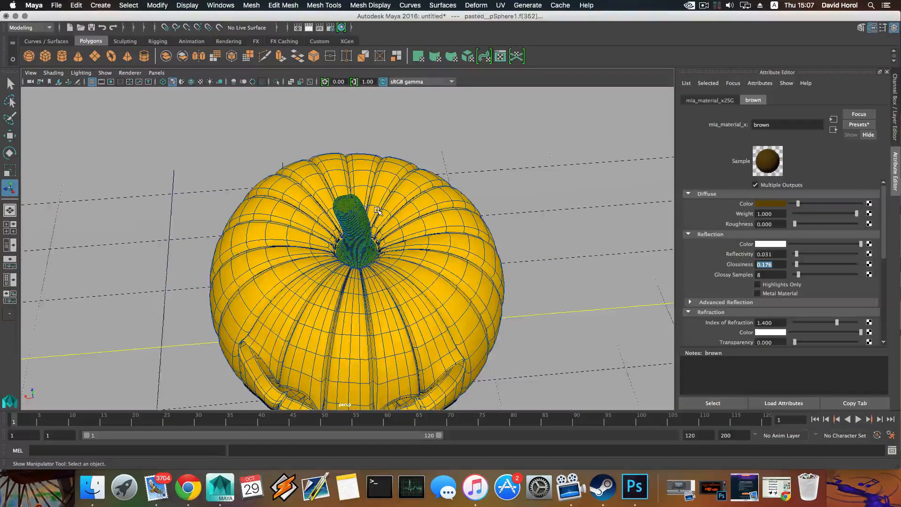
pyautogui.scroll(-3, 378, 211)
pyautogui.keyDown('alt'); pyautogui.moveTo(378, 211); pyautogui.dragTo(390, 183); pyautogui.keyUp('alt')
pyautogui.click(390, 183)
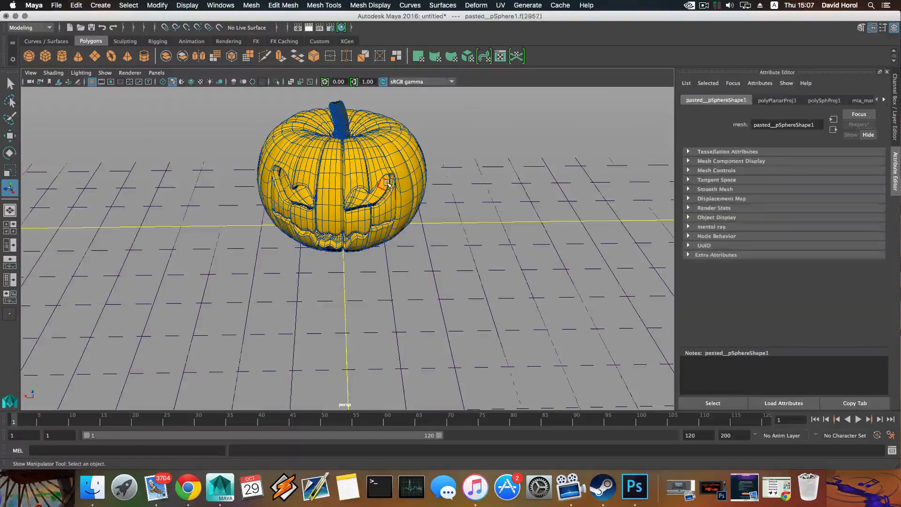
pyautogui.press('F8')
pyautogui.click(458, 141)
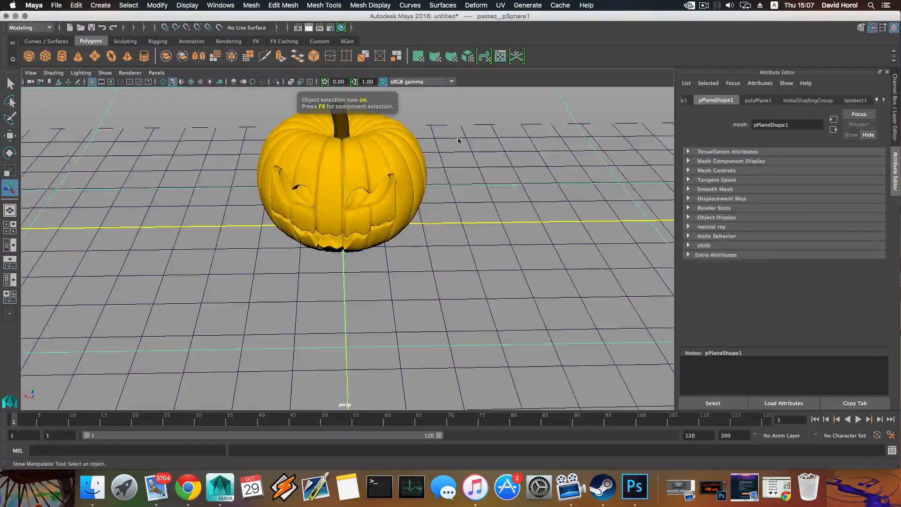
pyautogui.click(390, 192)
# Step: Assign a new mental ray mia_material_x to the curved backdrop plane behind the pumpkin
pyautogui.keyDown('alt'); pyautogui.moveTo(389, 192); pyautogui.dragTo(304, 190); pyautogui.keyUp('alt')
pyautogui.scroll(-5, 398, 233)
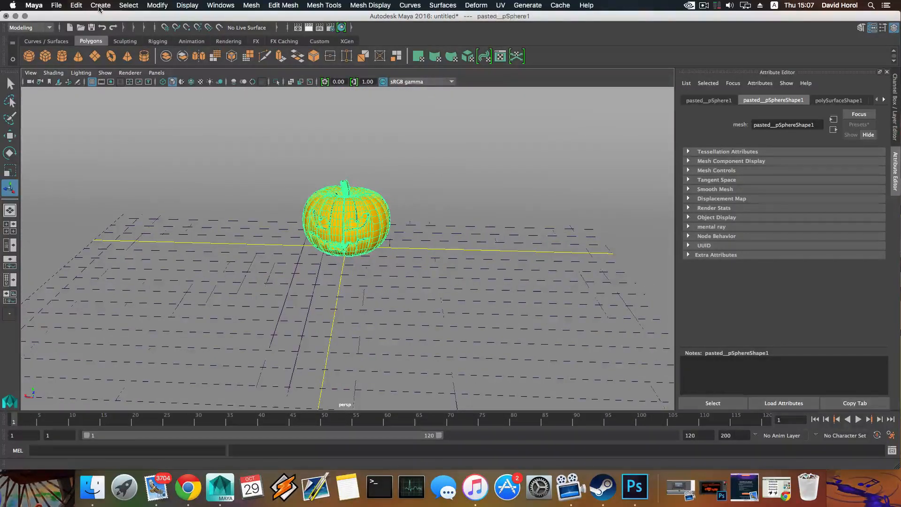
pyautogui.scroll(-3, 444, 195)
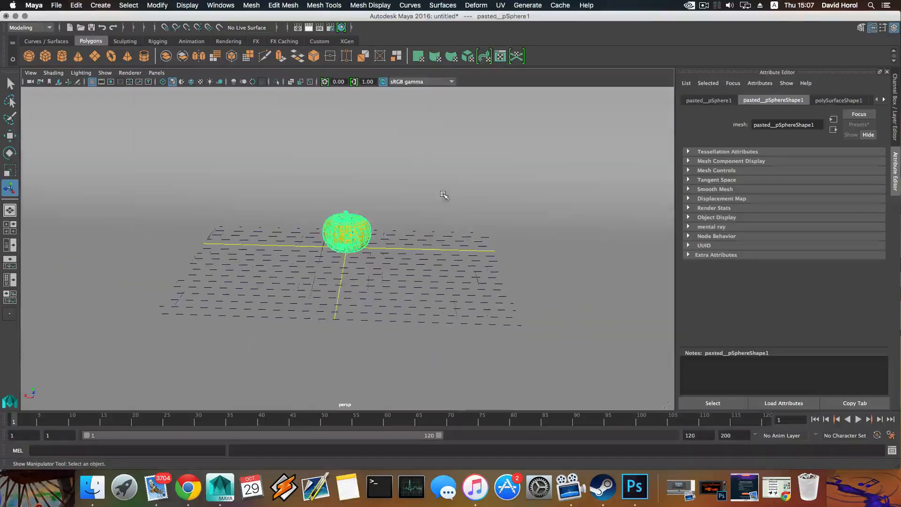
pyautogui.click(412, 148)
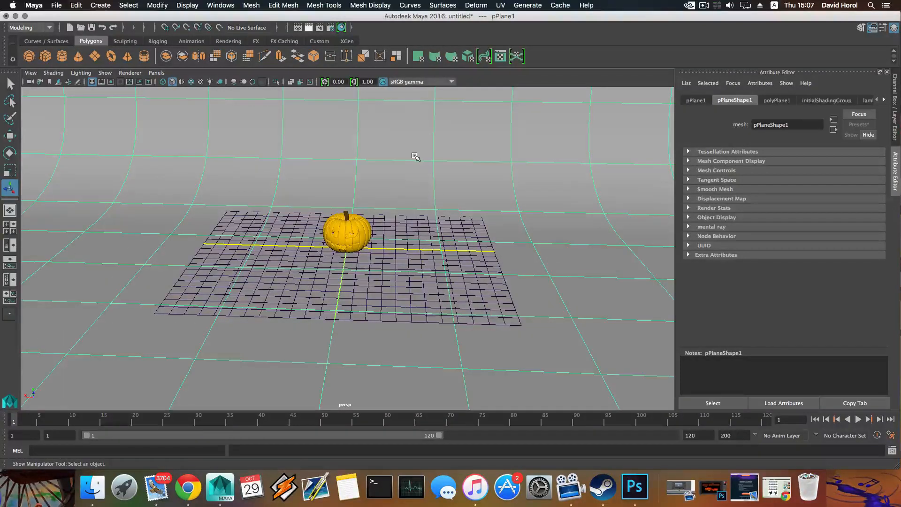
pyautogui.moveTo(415, 156); pyautogui.dragTo(436, 374, button='right')
pyautogui.click(327, 172)
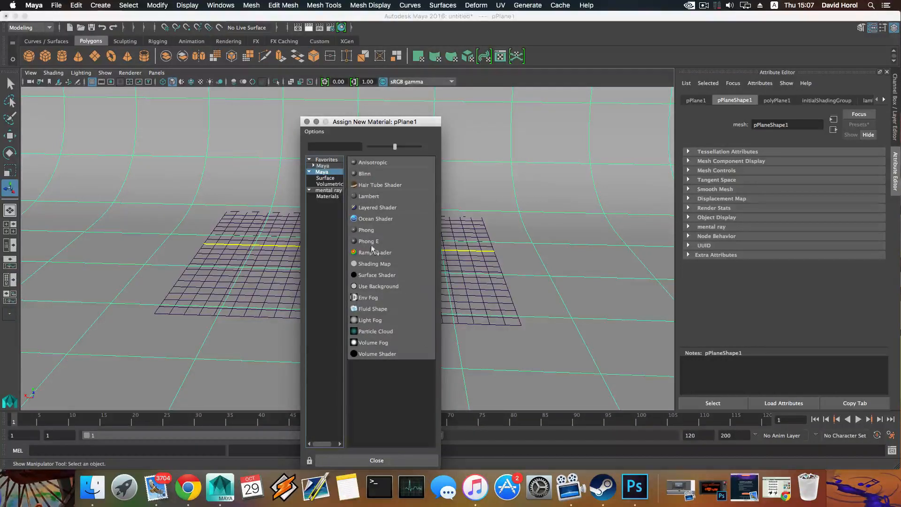
pyautogui.click(331, 191)
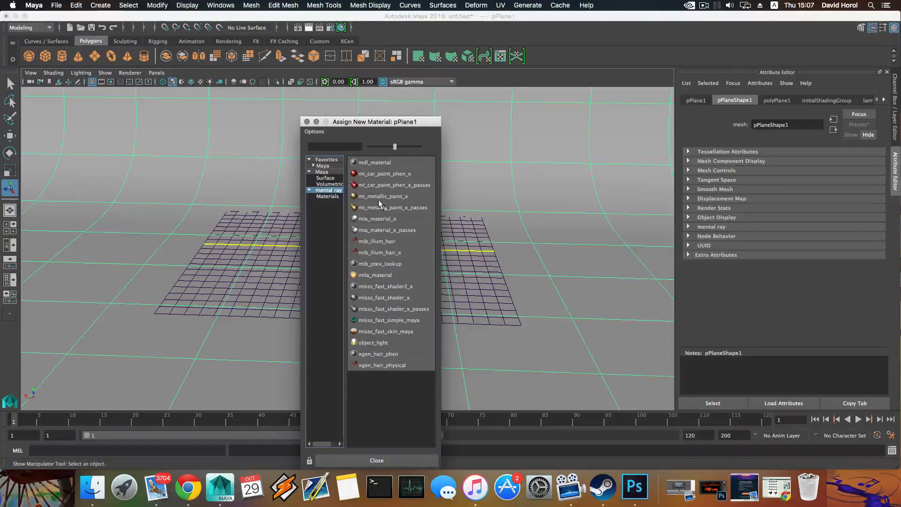
pyautogui.click(386, 219)
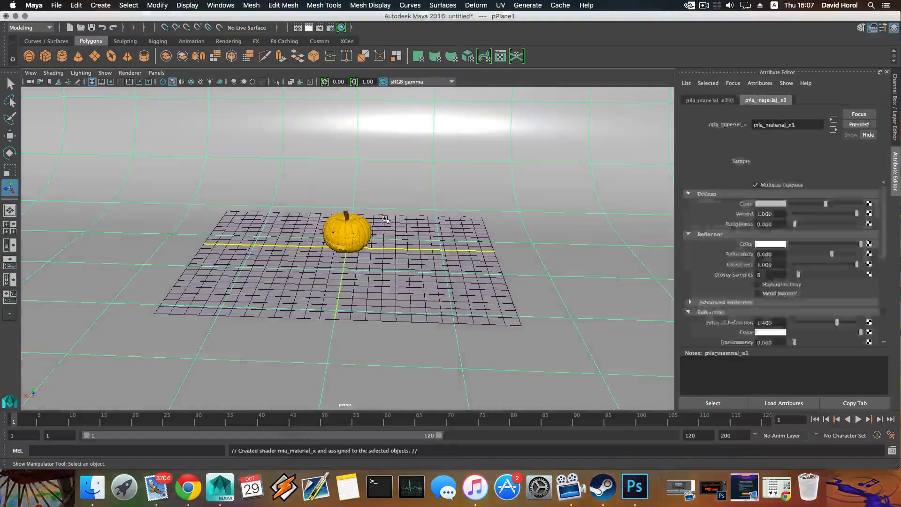
# Step: Set the backdrop material's diffuse color to black, its reflectivity to 0.046 and its glossiness to 0.176
pyautogui.click(782, 204)
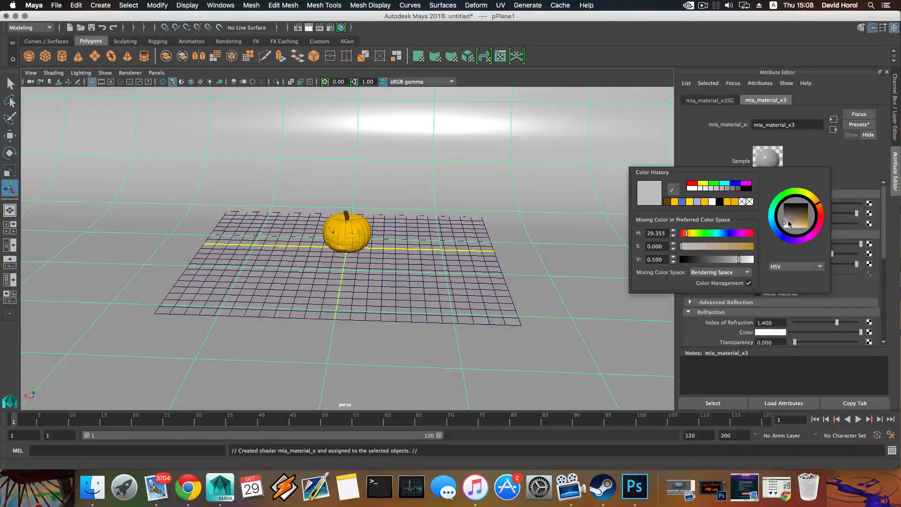
pyautogui.moveTo(790, 225); pyautogui.dragTo(783, 203)
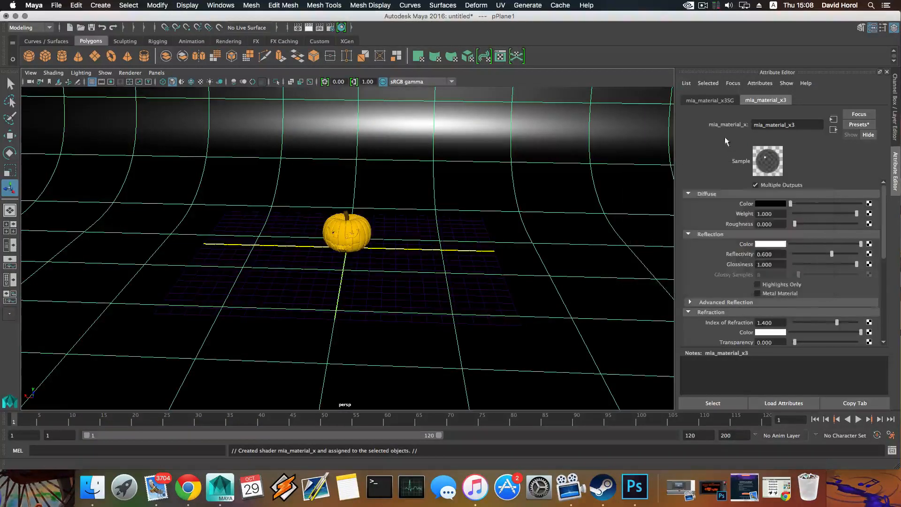
pyautogui.moveTo(826, 257); pyautogui.dragTo(795, 256)
pyautogui.moveTo(855, 266); pyautogui.dragTo(796, 264)
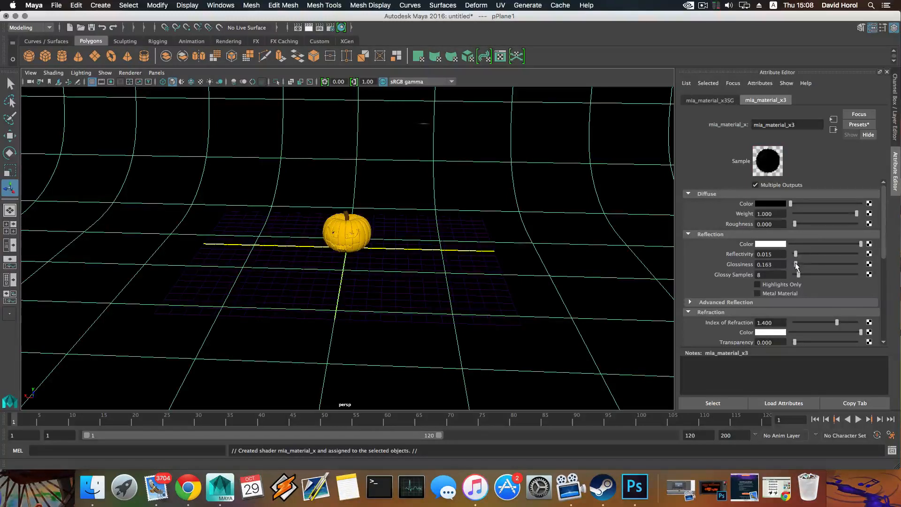
pyautogui.moveTo(797, 256); pyautogui.dragTo(798, 256)
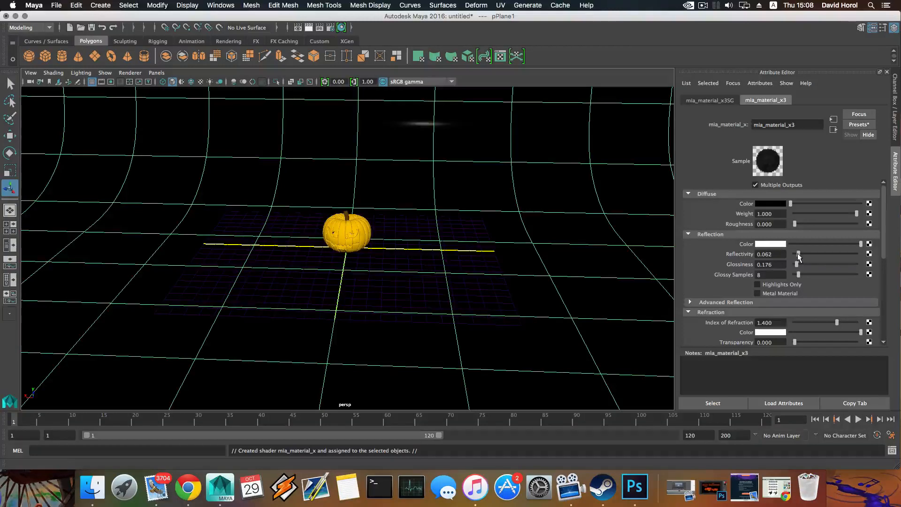
pyautogui.click(777, 265)
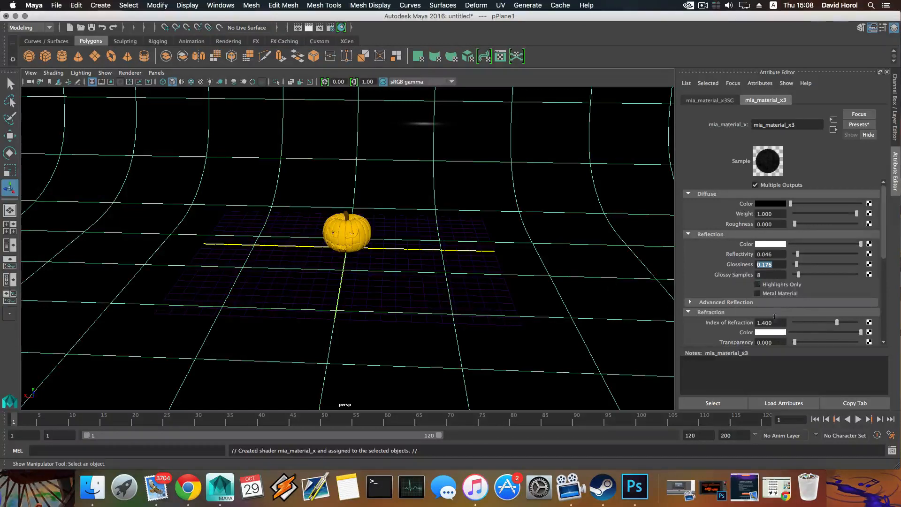
# Step: Rename the backdrop's mia_material_x3 material to black
pyautogui.scroll(-3, 773, 314)
pyautogui.scroll(-3, 773, 314)
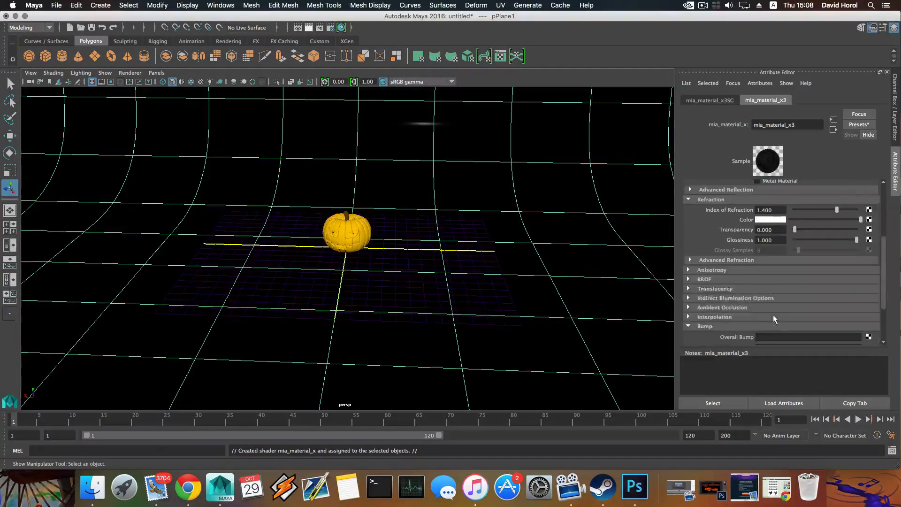
pyautogui.scroll(-3, 773, 315)
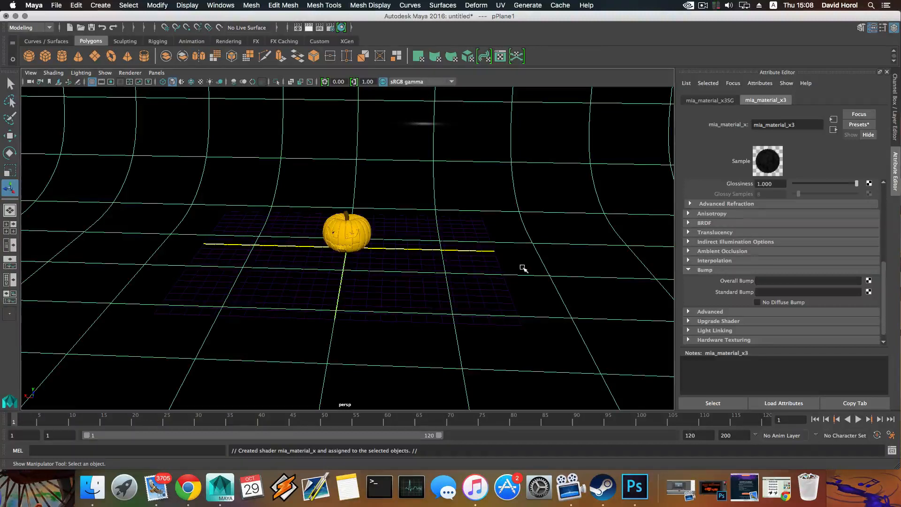
pyautogui.scroll(-2, 509, 267)
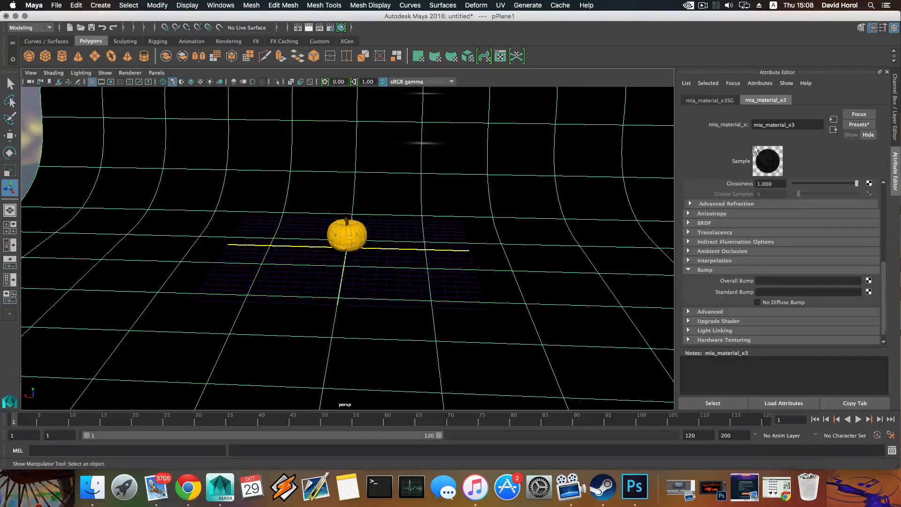
pyautogui.doubleClick(797, 125)
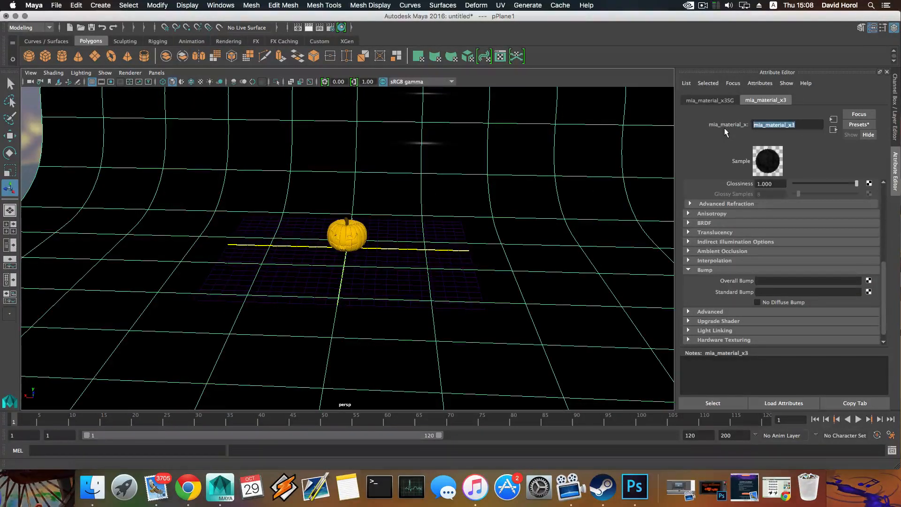
pyautogui.write('black')
pyautogui.press('Return')
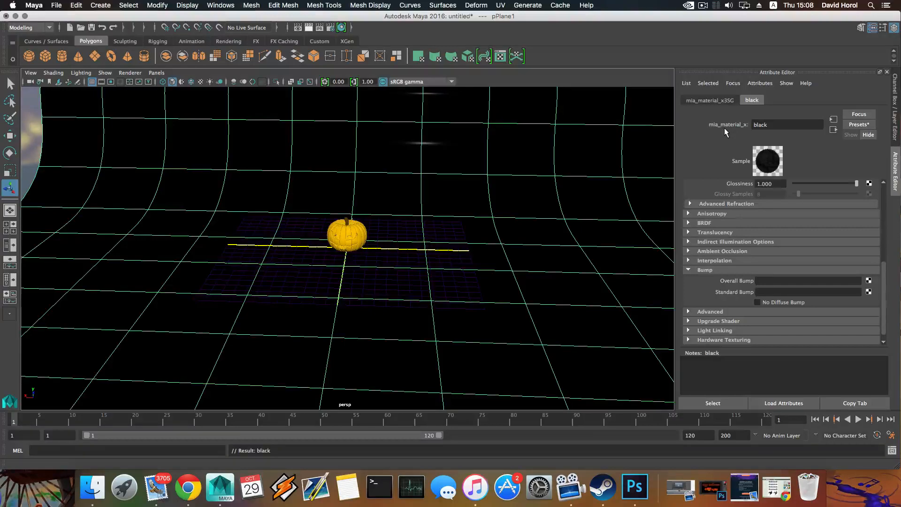
# Step: Frame the pumpkin in a close, slightly angled perspective view showing its carved face against the backdrop
pyautogui.keyDown('alt'); pyautogui.moveTo(438, 209); pyautogui.dragTo(375, 242); pyautogui.keyUp('alt')
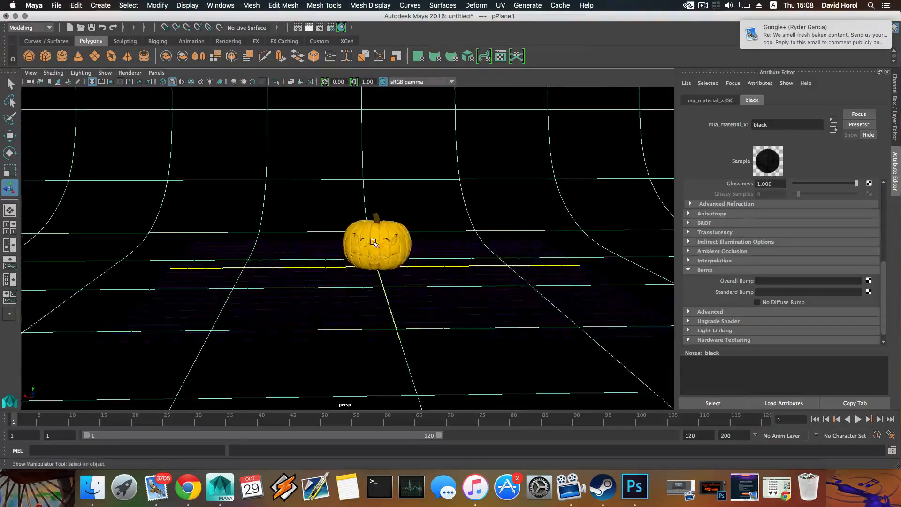
pyautogui.keyDown('alt'); pyautogui.moveTo(378, 249); pyautogui.dragTo(387, 265, button='middle'); pyautogui.keyUp('alt')
pyautogui.keyDown('alt'); pyautogui.moveTo(354, 261); pyautogui.dragTo(462, 285, button='right'); pyautogui.keyUp('alt')
pyautogui.keyDown('alt'); pyautogui.moveTo(463, 285); pyautogui.dragTo(452, 256, button='middle'); pyautogui.keyUp('alt')
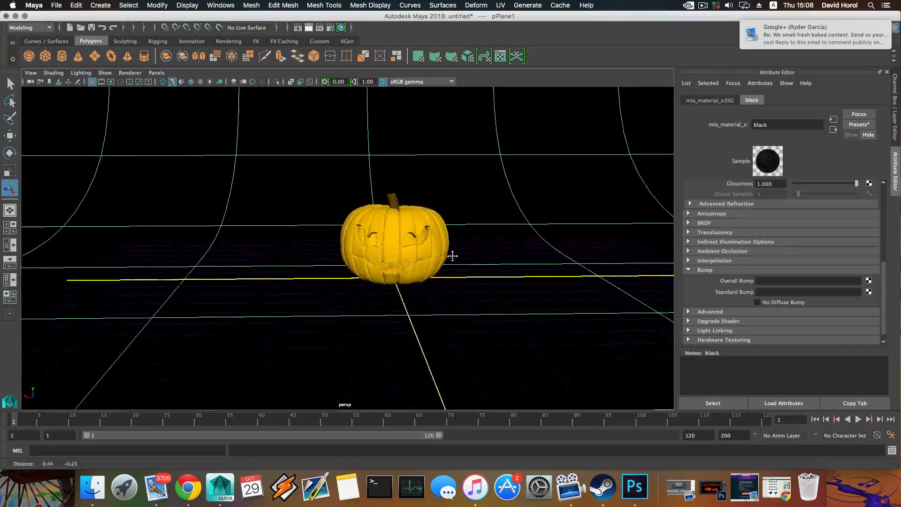
pyautogui.keyDown('alt'); pyautogui.moveTo(453, 256); pyautogui.dragTo(503, 283, button='right'); pyautogui.keyUp('alt')
pyautogui.keyDown('alt'); pyautogui.moveTo(503, 284); pyautogui.dragTo(456, 292); pyautogui.keyUp('alt')
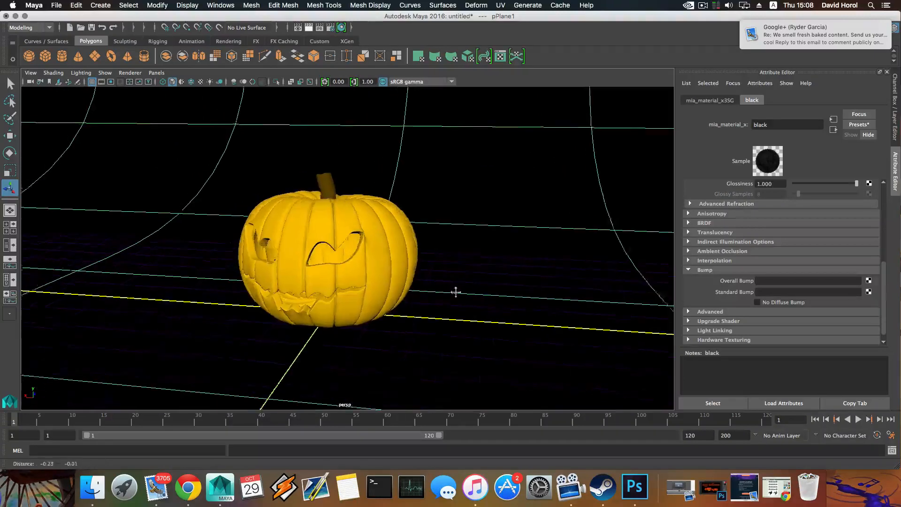
# Step: Examine the pumpkin, its curved backdrop and the surrounding environment image from farther away and up close
pyautogui.keyDown('alt'); pyautogui.moveTo(455, 292); pyautogui.dragTo(431, 295, button='right'); pyautogui.keyUp('alt')
pyautogui.keyDown('alt'); pyautogui.moveTo(432, 295); pyautogui.dragTo(375, 291); pyautogui.keyUp('alt')
pyautogui.keyDown('alt'); pyautogui.moveTo(376, 291); pyautogui.dragTo(307, 286, button='right'); pyautogui.keyUp('alt')
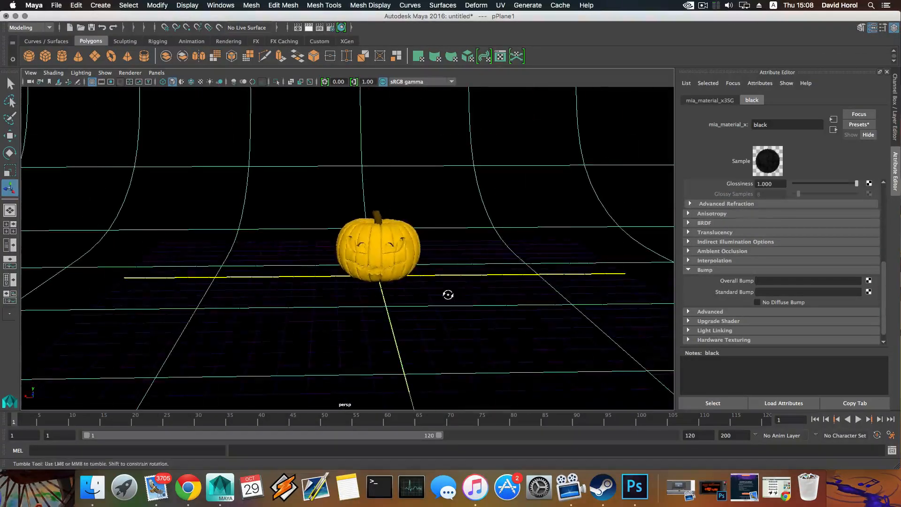
pyautogui.keyDown('alt'); pyautogui.moveTo(449, 295); pyautogui.dragTo(410, 297, button='right'); pyautogui.keyUp('alt')
pyautogui.keyDown('alt'); pyautogui.moveTo(400, 256); pyautogui.dragTo(391, 256); pyautogui.keyUp('alt')
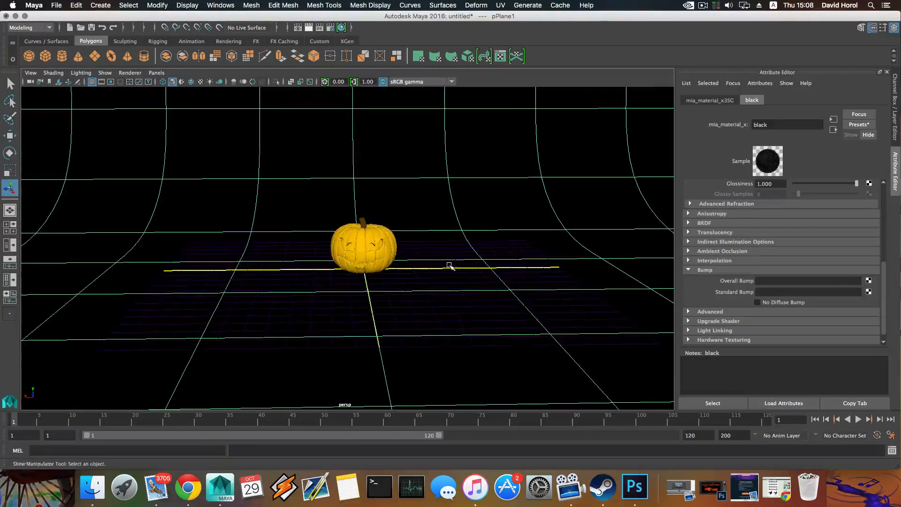
pyautogui.keyDown('alt'); pyautogui.moveTo(450, 265); pyautogui.dragTo(382, 259, button='right'); pyautogui.keyUp('alt')
pyautogui.keyDown('alt'); pyautogui.moveTo(382, 259); pyautogui.dragTo(384, 253); pyautogui.keyUp('alt')
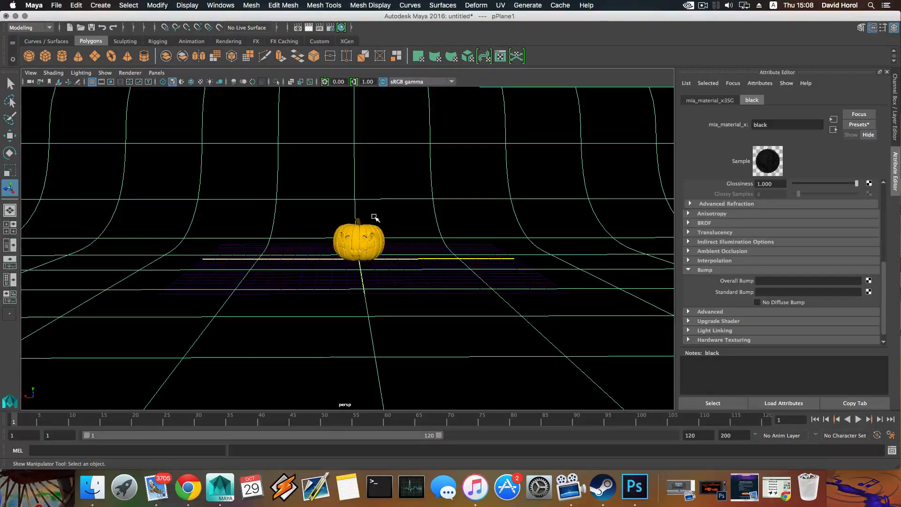
pyautogui.scroll(2, 379, 203)
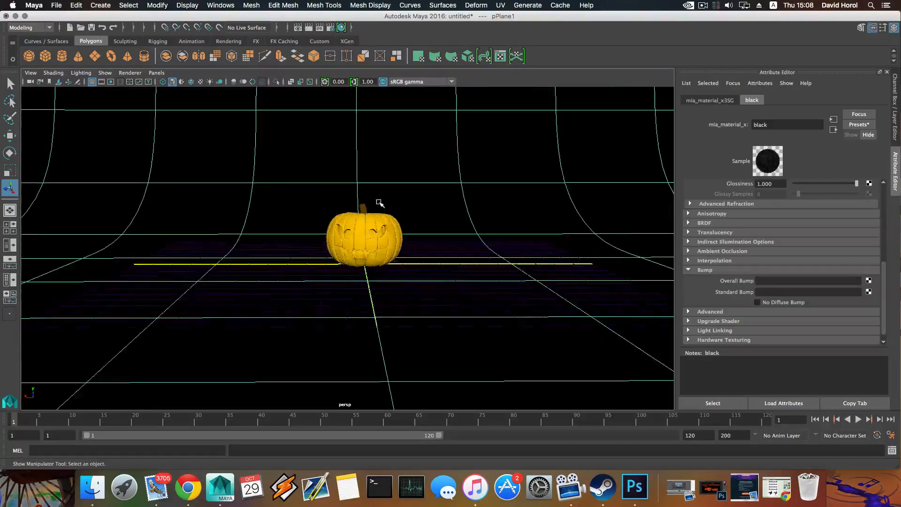
pyautogui.scroll(1, 379, 203)
pyautogui.scroll(-5, 380, 203)
pyautogui.click(598, 240)
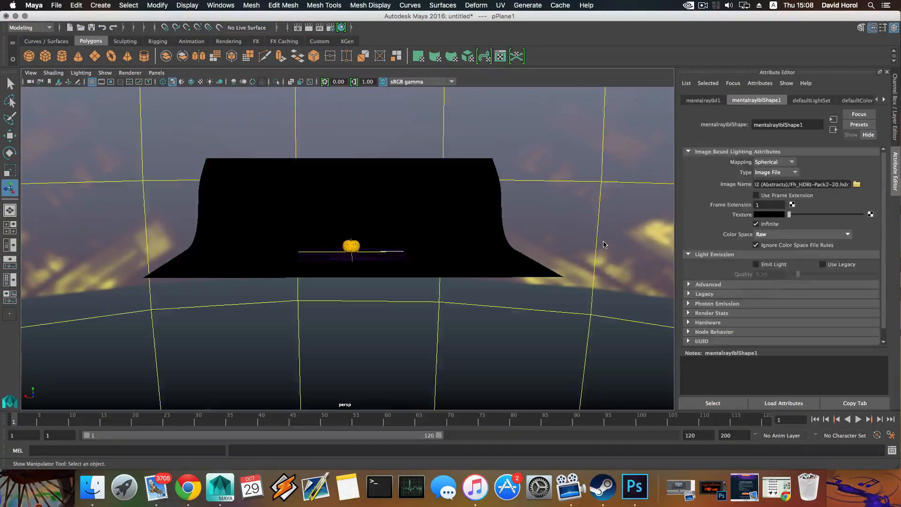
pyautogui.scroll(6, 414, 214)
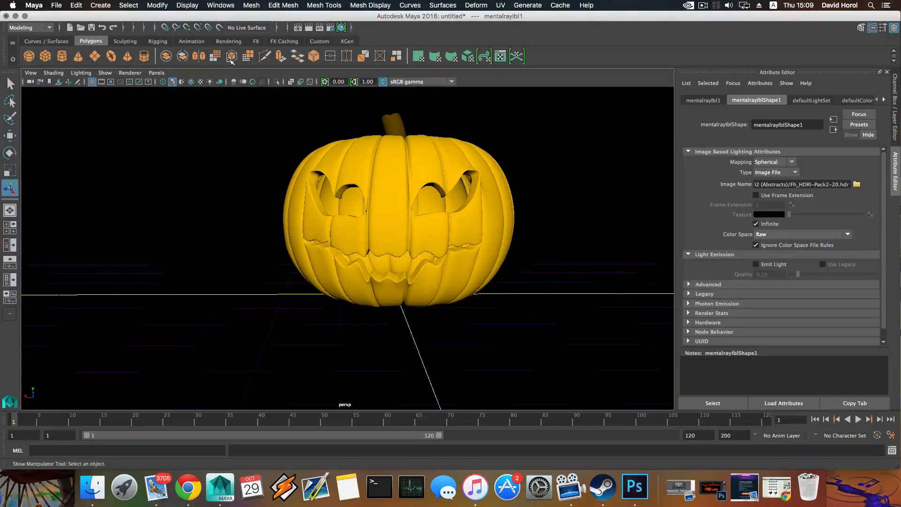
# Step: Create a point light at the centre of the scene, at the pumpkin's base
pyautogui.click(100, 5)
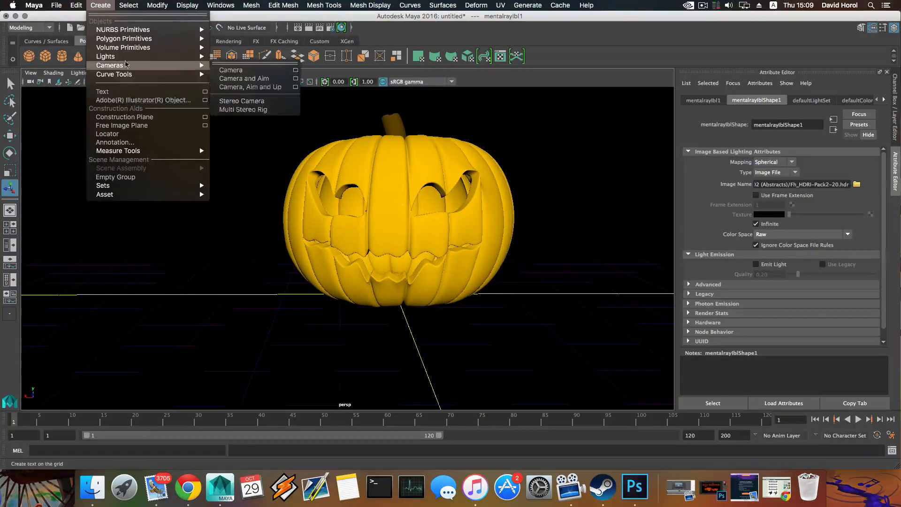
pyautogui.moveTo(127, 61)
pyautogui.click(235, 78)
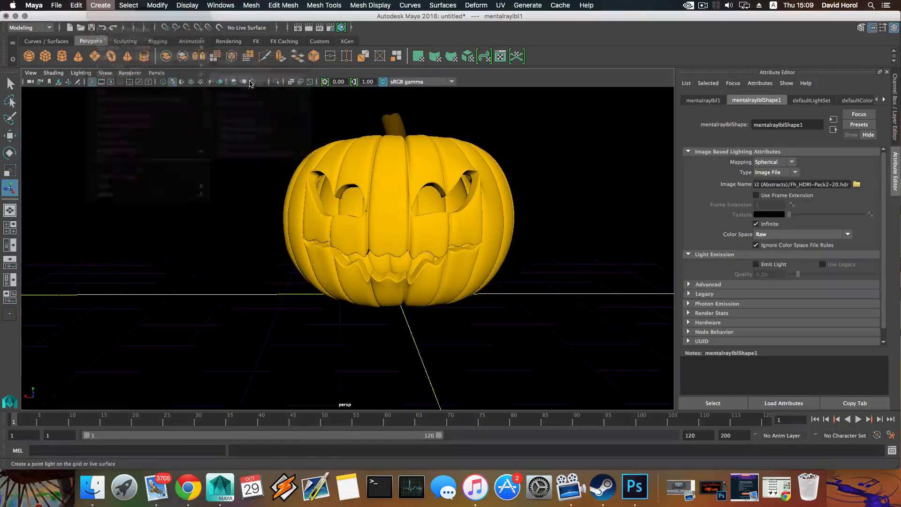
pyautogui.scroll(-3, 400, 283)
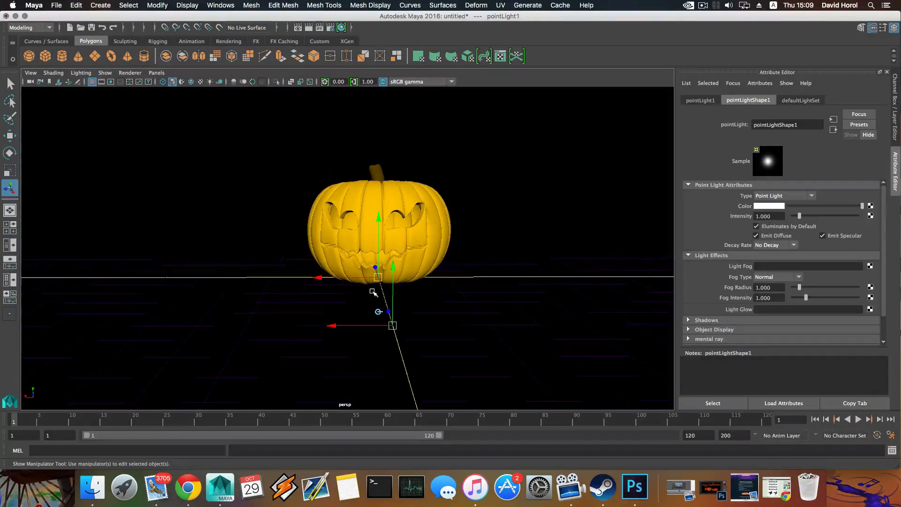
# Step: Move the point light straight up from the ground into the upper part of the pumpkin
pyautogui.keyDown('alt'); pyautogui.moveTo(373, 291); pyautogui.dragTo(470, 296); pyautogui.keyUp('alt')
pyautogui.keyDown('alt'); pyautogui.moveTo(469, 270); pyautogui.dragTo(372, 294, button='middle'); pyautogui.keyUp('alt')
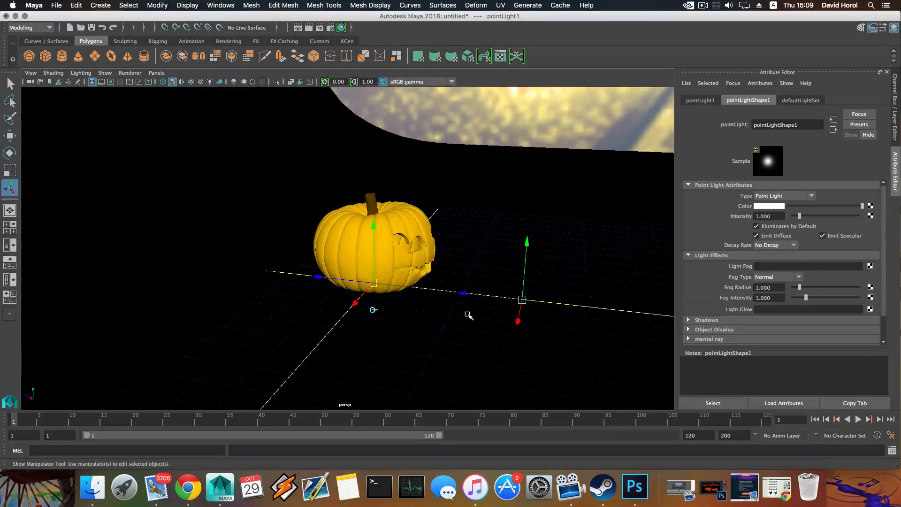
pyautogui.press('w')
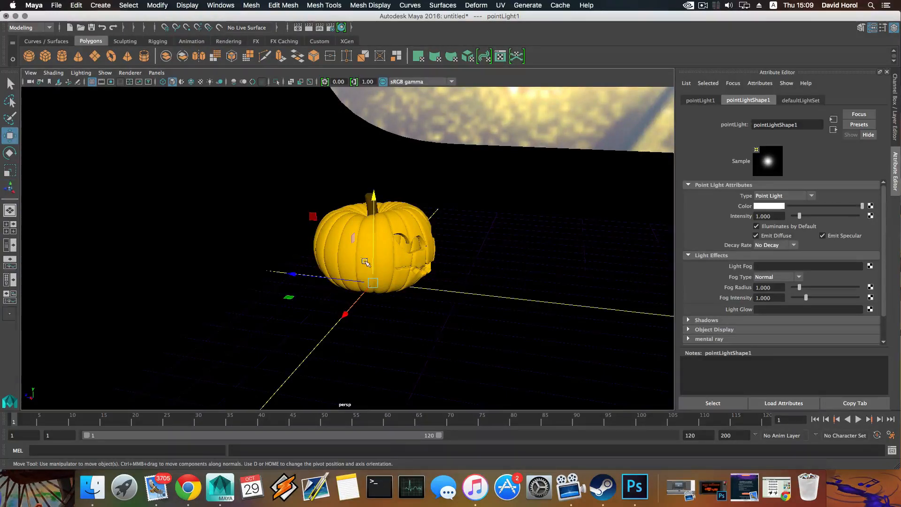
pyautogui.keyDown('alt'); pyautogui.moveTo(366, 262); pyautogui.dragTo(295, 276); pyautogui.keyUp('alt')
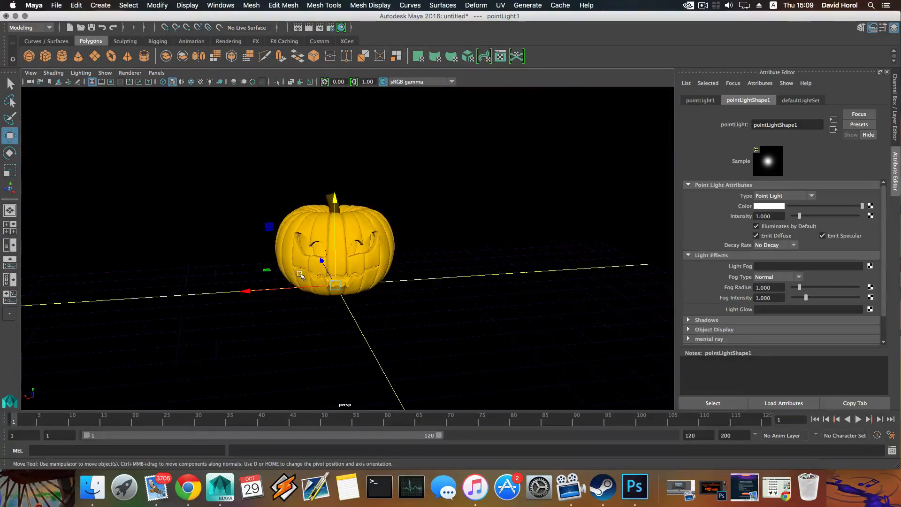
pyautogui.moveTo(336, 249); pyautogui.dragTo(362, 221)
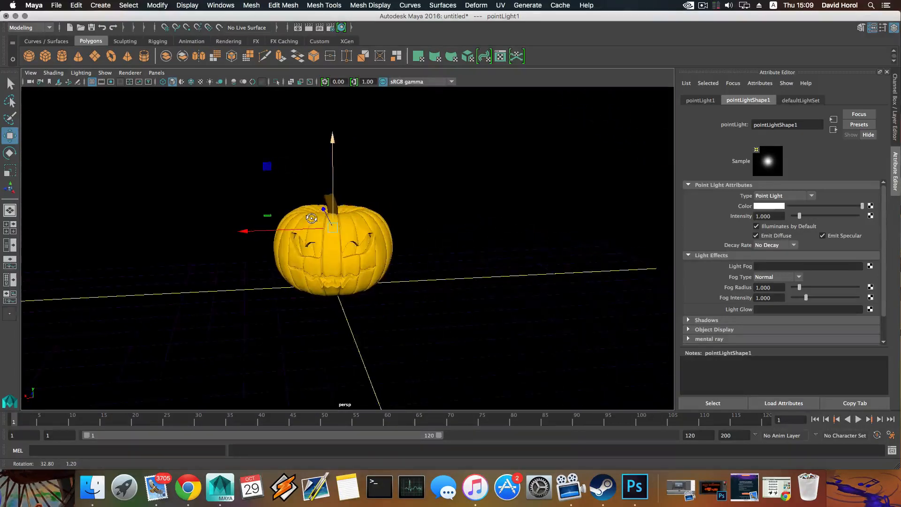
pyautogui.keyDown('alt'); pyautogui.moveTo(380, 244); pyautogui.dragTo(408, 265, button='right'); pyautogui.keyUp('alt')
pyautogui.keyDown('alt'); pyautogui.moveTo(408, 265); pyautogui.dragTo(419, 275, button='middle'); pyautogui.keyUp('alt')
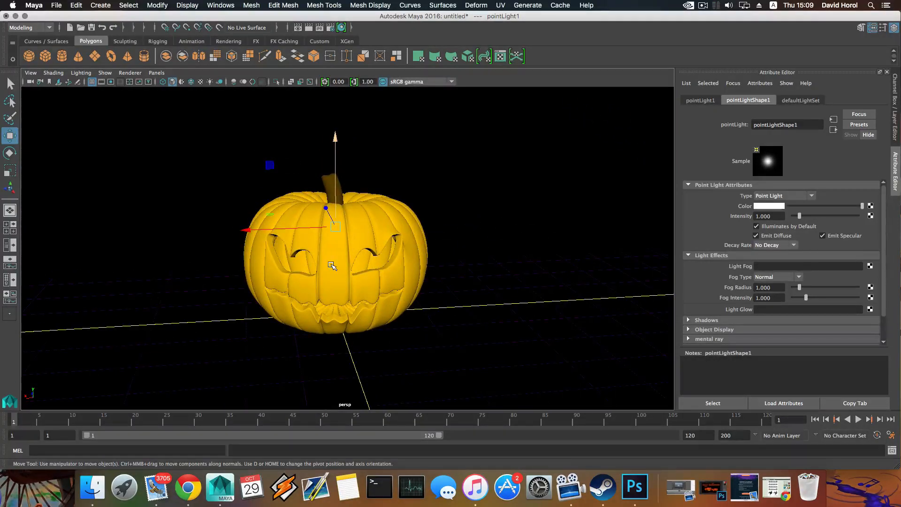
# Step: Try lowering the point light's target and raising its origin above the pumpkin, and undo both moves
pyautogui.press('t')
pyautogui.keyDown('alt'); pyautogui.moveTo(331, 265); pyautogui.dragTo(467, 303); pyautogui.keyUp('alt')
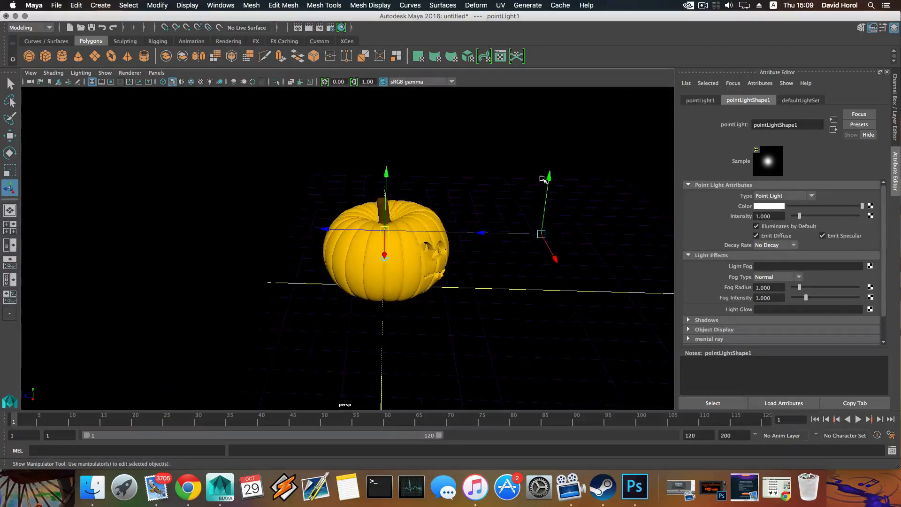
pyautogui.click(544, 178)
pyautogui.moveTo(549, 175); pyautogui.dragTo(542, 225)
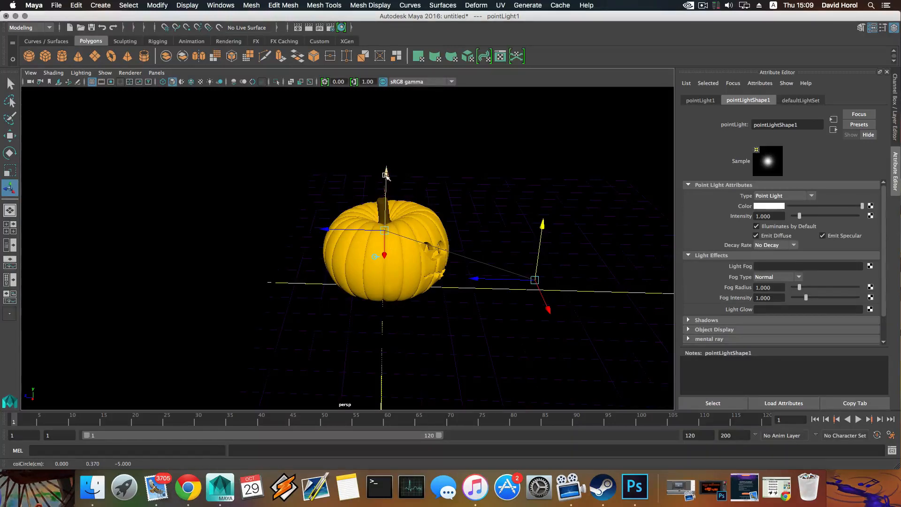
pyautogui.moveTo(385, 175); pyautogui.dragTo(389, 137)
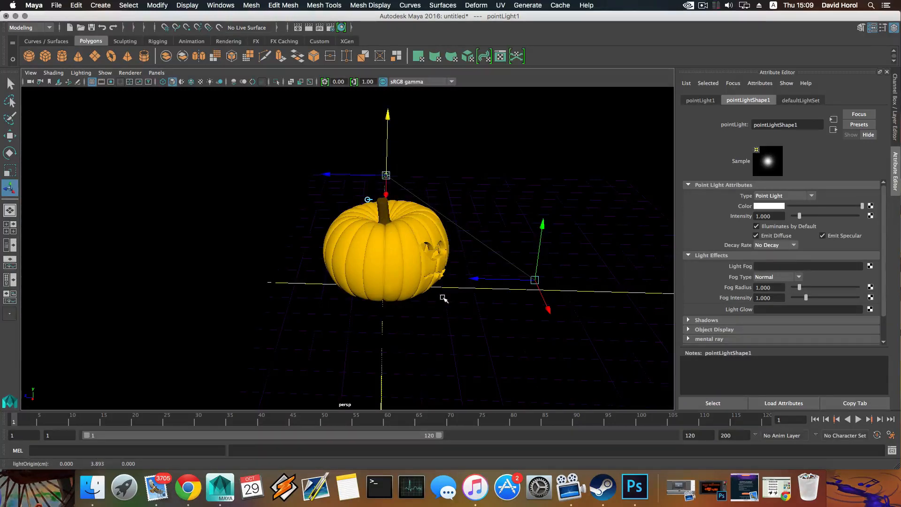
pyautogui.press('super+z')
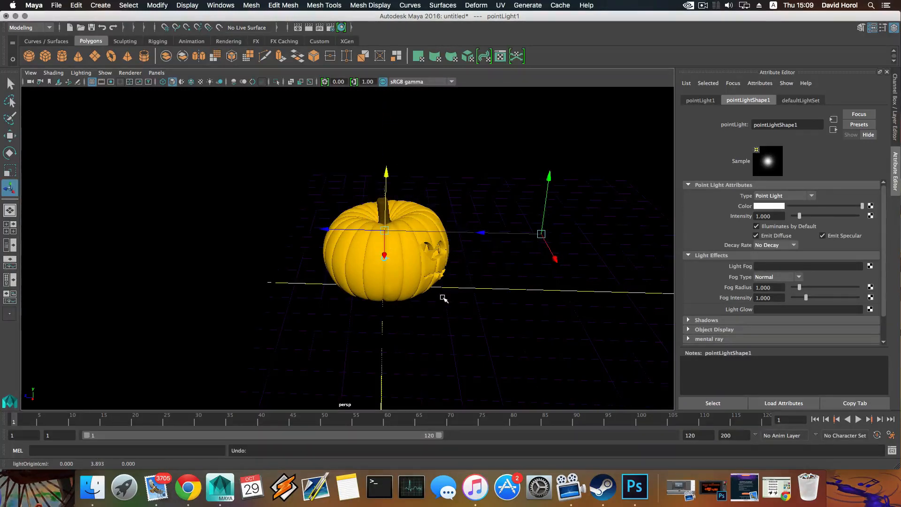
# Step: Raise the point light slightly so it sits just beneath the inside top of the pumpkin
pyautogui.press('w')
pyautogui.keyDown('alt'); pyautogui.moveTo(436, 297); pyautogui.dragTo(417, 308); pyautogui.keyUp('alt')
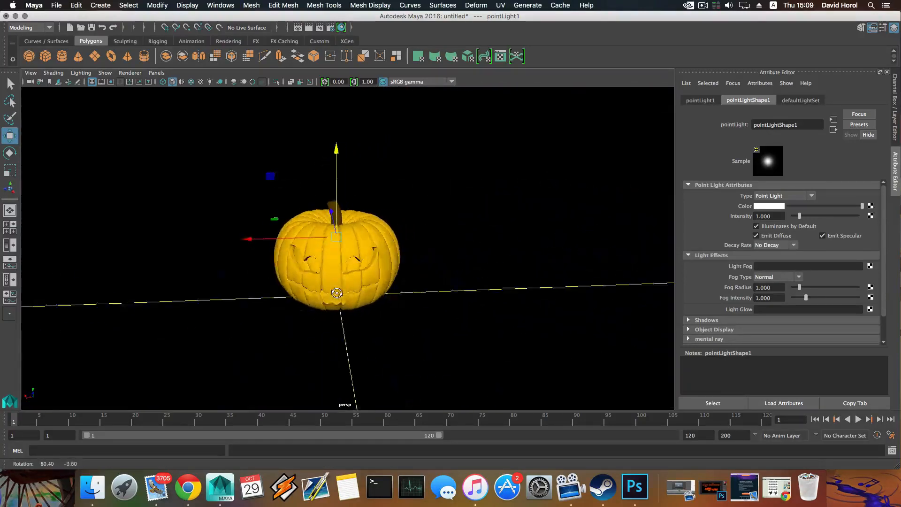
pyautogui.scroll(3, 423, 357)
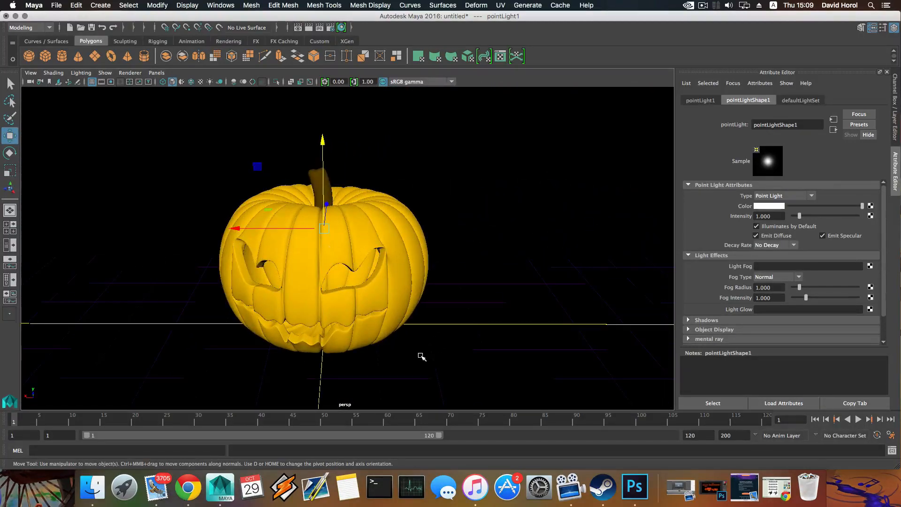
pyautogui.keyDown('alt'); pyautogui.moveTo(279, 340); pyautogui.dragTo(297, 334); pyautogui.keyUp('alt')
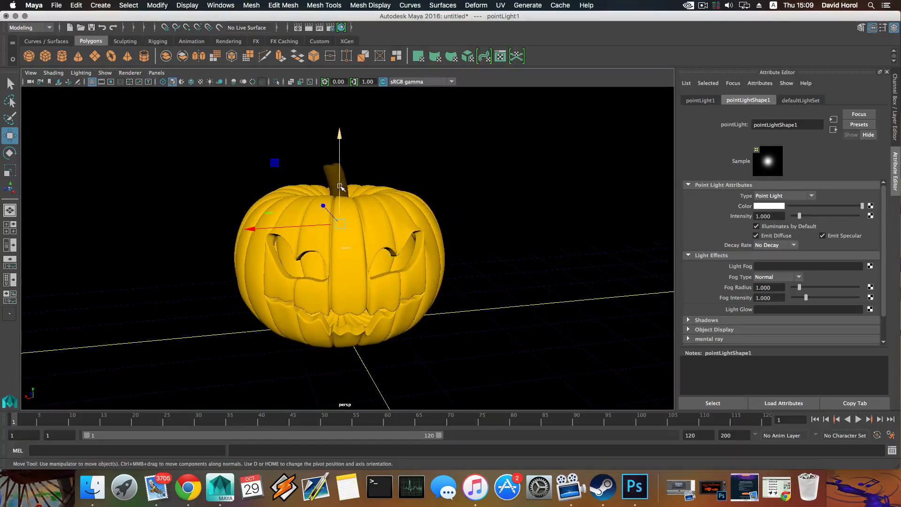
pyautogui.moveTo(340, 187); pyautogui.dragTo(339, 178)
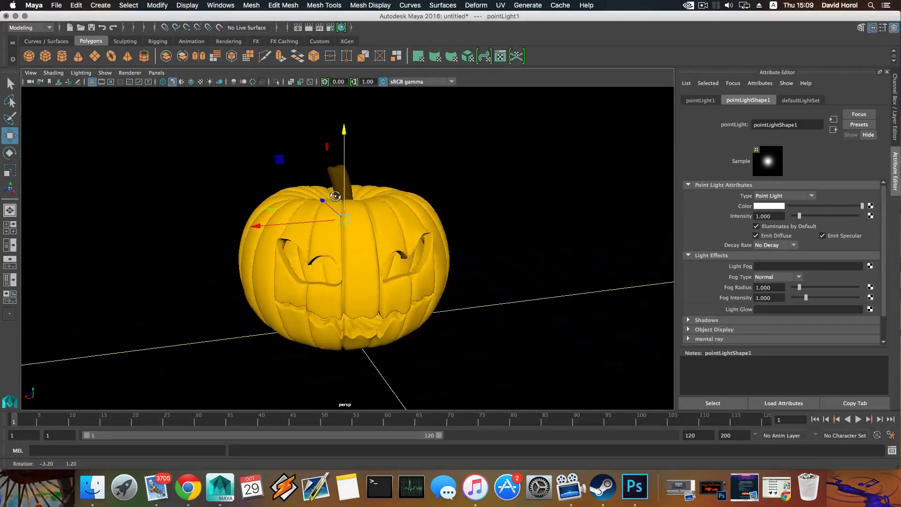
pyautogui.scroll(3, 393, 236)
pyautogui.keyDown('alt'); pyautogui.moveTo(393, 236); pyautogui.dragTo(347, 179); pyautogui.keyUp('alt')
pyautogui.scroll(-3, 389, 228)
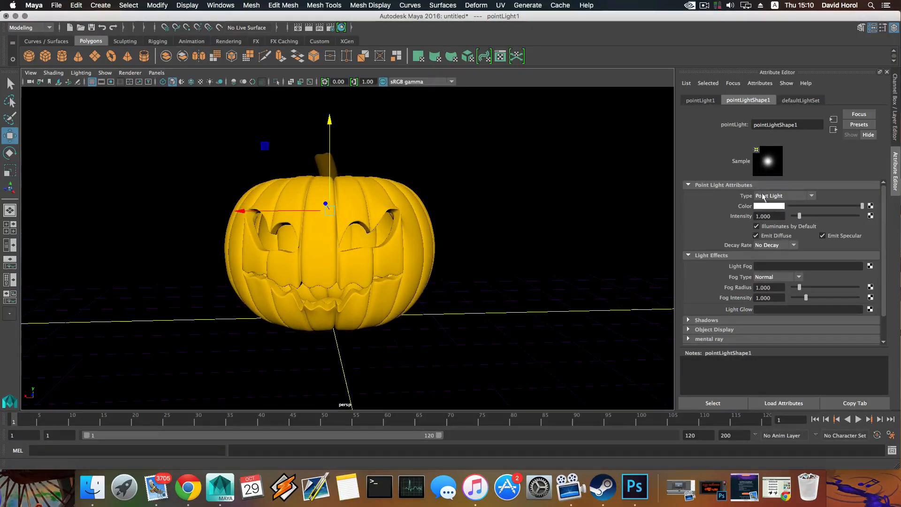
# Step: Give the point light an orange-yellow colour and a Quadratic decay rate
pyautogui.click(767, 206)
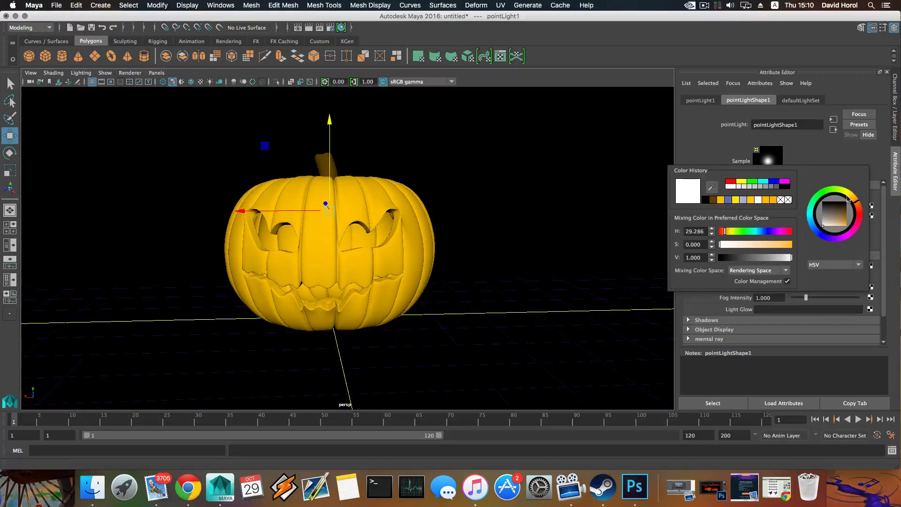
pyautogui.click(716, 150)
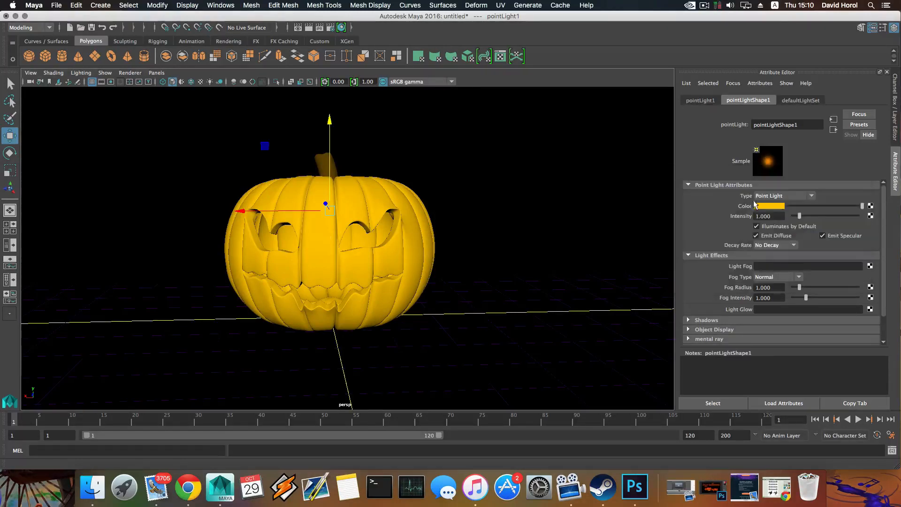
pyautogui.click(775, 245)
pyautogui.click(782, 273)
# Step: Set the point light's intensity to 40
pyautogui.click(777, 215)
pyautogui.write('40')
pyautogui.press('Return')
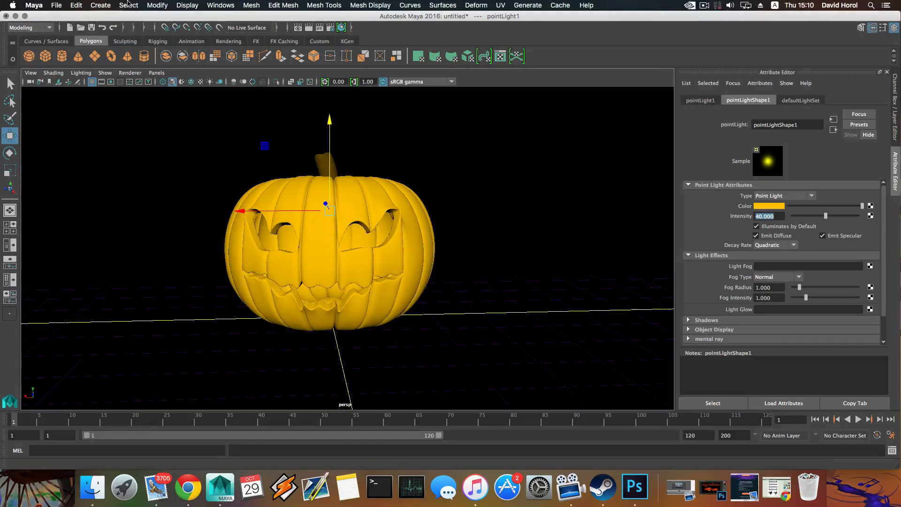
# Step: Create an area light and move it in front of the pumpkin's face, to about -6.28 cm along Z
pyautogui.click(101, 5)
pyautogui.moveTo(151, 56)
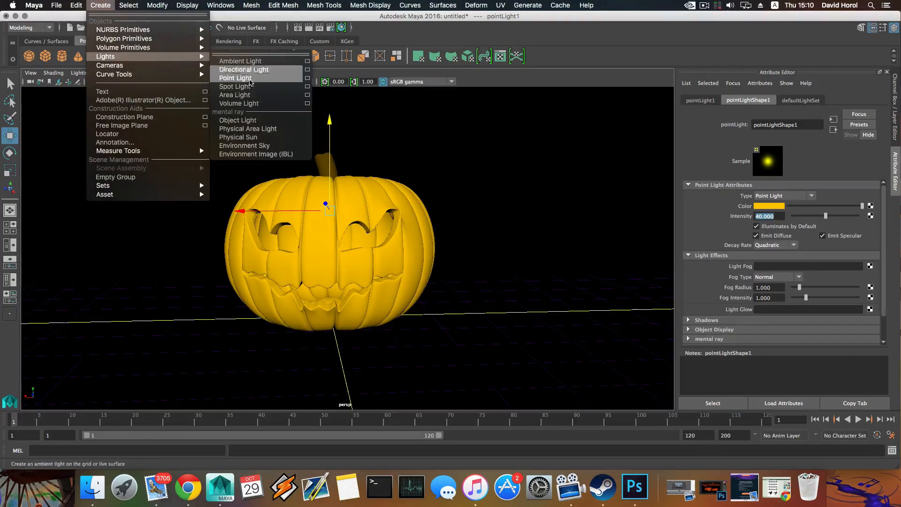
pyautogui.click(250, 96)
pyautogui.scroll(-5, 372, 263)
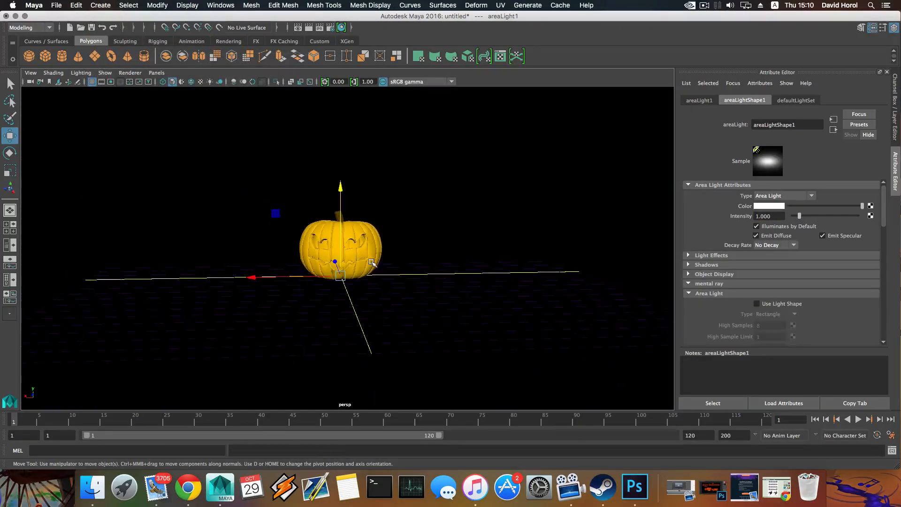
pyautogui.keyDown('alt'); pyautogui.moveTo(373, 263); pyautogui.dragTo(433, 296); pyautogui.keyUp('alt')
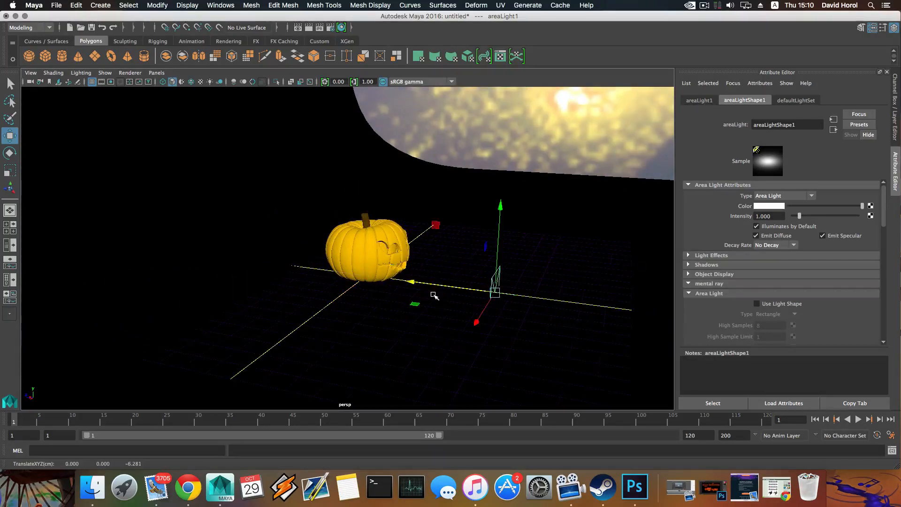
# Step: Aim the area light at the pumpkin's base and move its origin back and up to about Y 6.53, Z -11.69 cm
pyautogui.press('t')
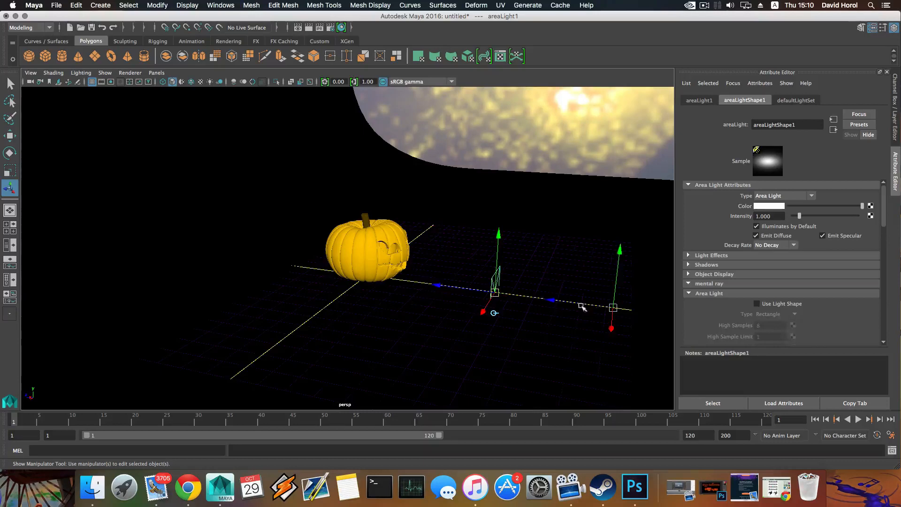
pyautogui.moveTo(553, 301); pyautogui.dragTo(336, 272)
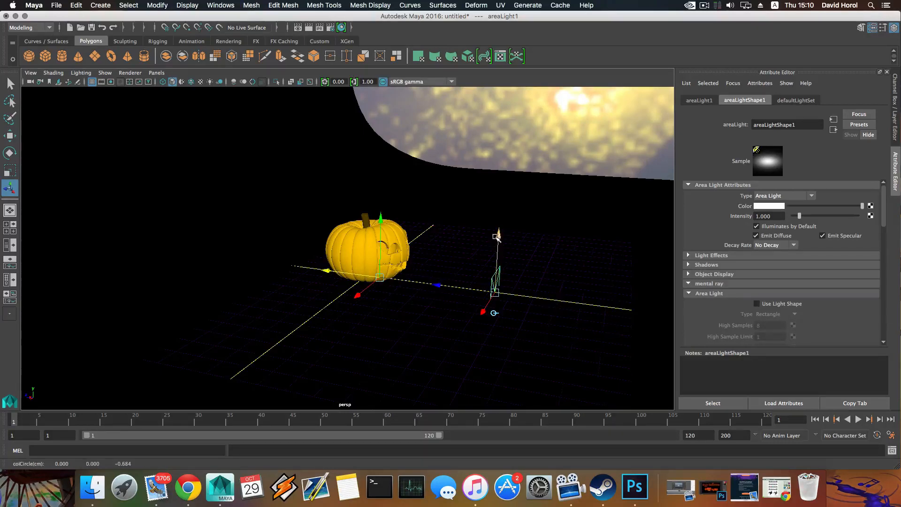
pyautogui.moveTo(440, 284); pyautogui.dragTo(563, 303)
pyautogui.scroll(-5, 533, 291)
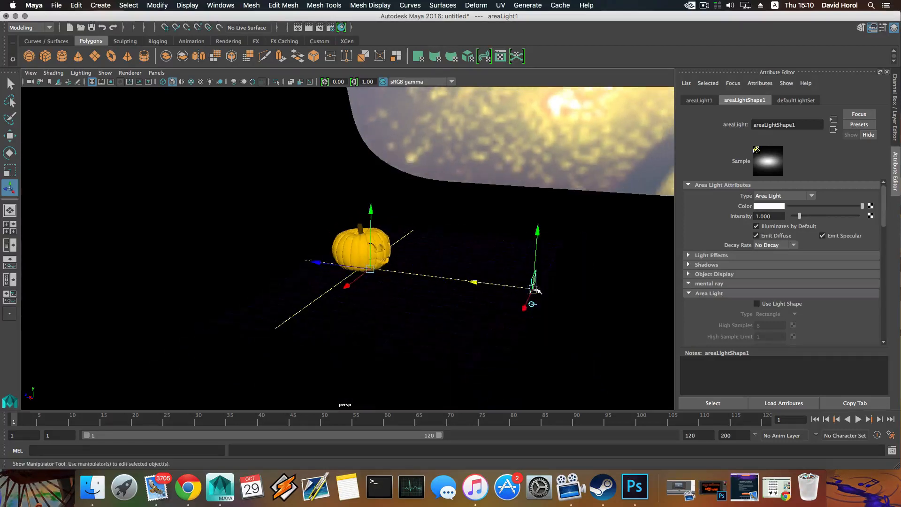
pyautogui.keyDown('alt'); pyautogui.moveTo(526, 283); pyautogui.dragTo(481, 282, button='middle'); pyautogui.keyUp('alt')
pyautogui.moveTo(454, 226); pyautogui.dragTo(442, 139)
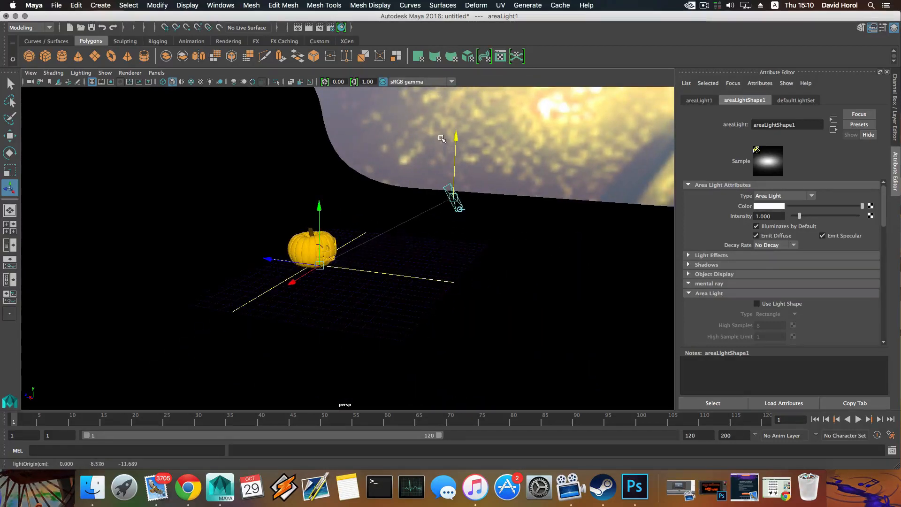
# Step: Scale the area light uniformly to about 1.56 and display the viewport with all scene lights
pyautogui.moveTo(457, 246)
pyautogui.keyDown('alt'); pyautogui.mouseDown()
pyautogui.moveTo(447, 247)
pyautogui.moveTo(434, 218)
pyautogui.moveTo(446, 239)
pyautogui.mouseUp(); pyautogui.keyUp('alt')
pyautogui.press('r')
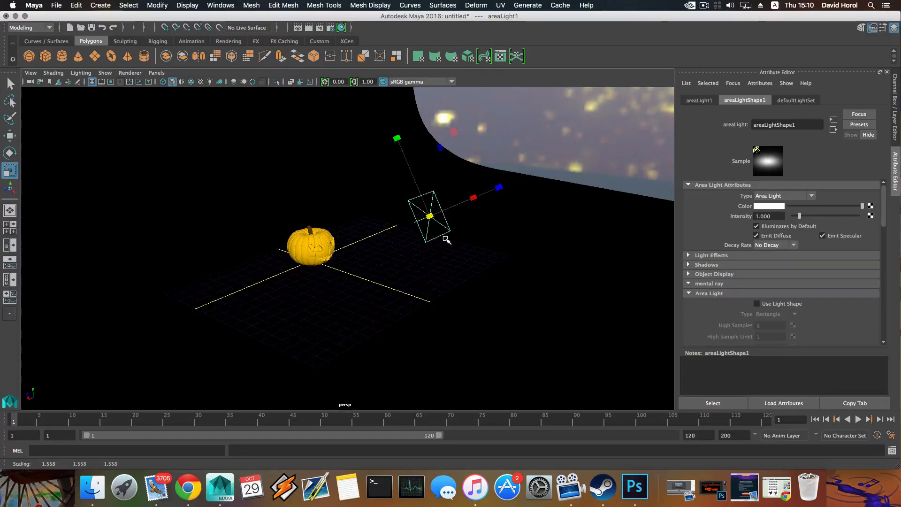
pyautogui.press('7')
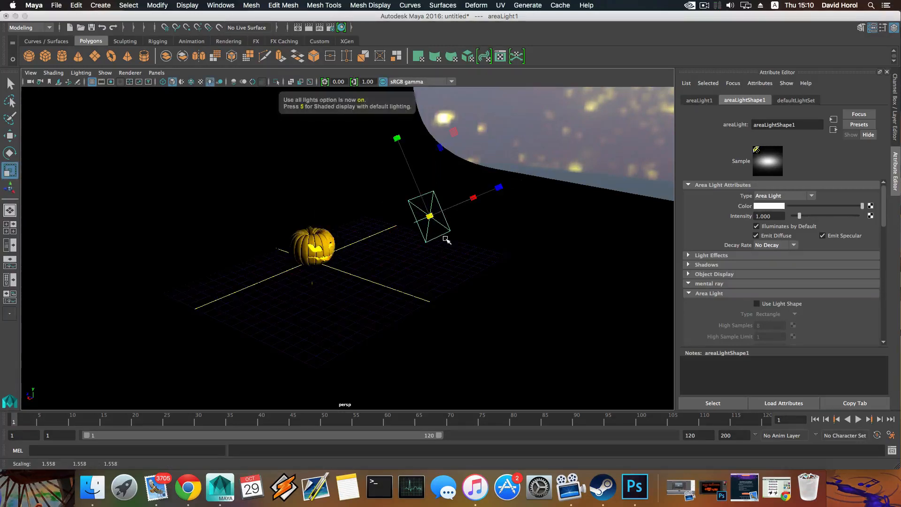
# Step: Try to scale the area light up uniformly to about 2.09
pyautogui.keyDown('alt'); pyautogui.moveTo(446, 239); pyautogui.dragTo(410, 176); pyautogui.keyUp('alt')
pyautogui.keyDown('alt'); pyautogui.moveTo(394, 209); pyautogui.dragTo(371, 218, button='middle'); pyautogui.keyUp('alt')
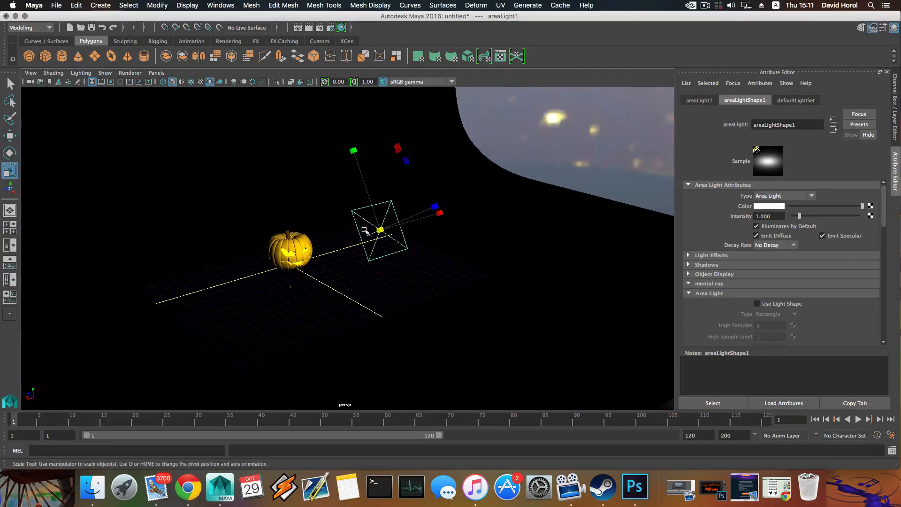
pyautogui.moveTo(380, 230); pyautogui.dragTo(403, 250)
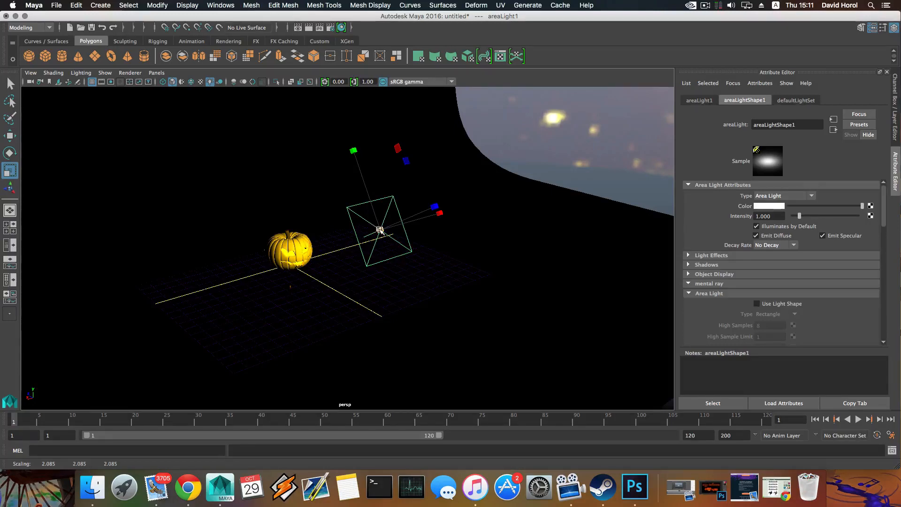
pyautogui.moveTo(381, 231); pyautogui.dragTo(372, 239)
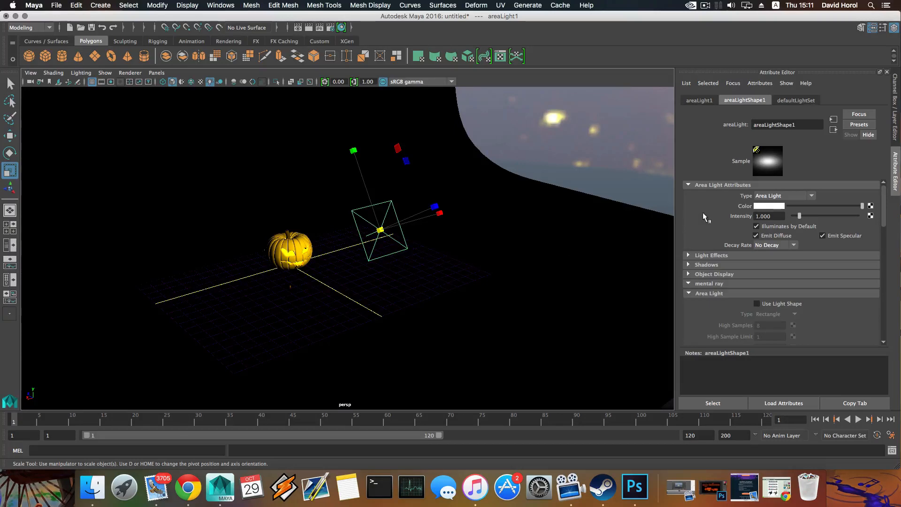
# Step: Set the area light's decay rate to Quadratic and its intensity to 0
pyautogui.keyDown('alt'); pyautogui.moveTo(421, 256); pyautogui.dragTo(439, 249, button='middle'); pyautogui.keyUp('alt')
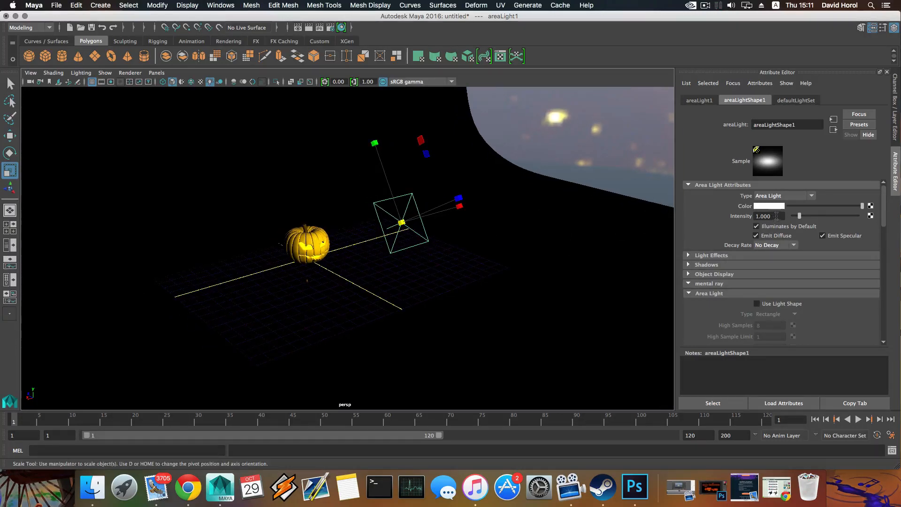
pyautogui.click(774, 245)
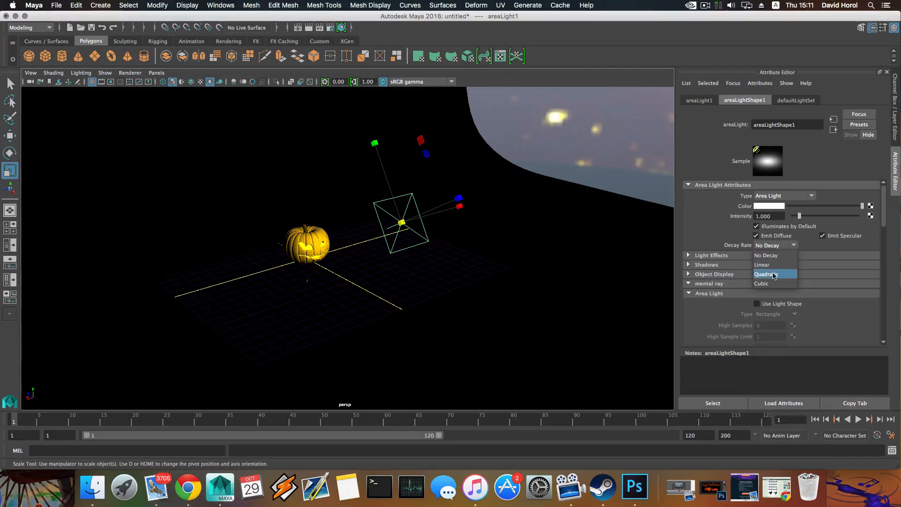
pyautogui.click(774, 274)
pyautogui.doubleClick(776, 216)
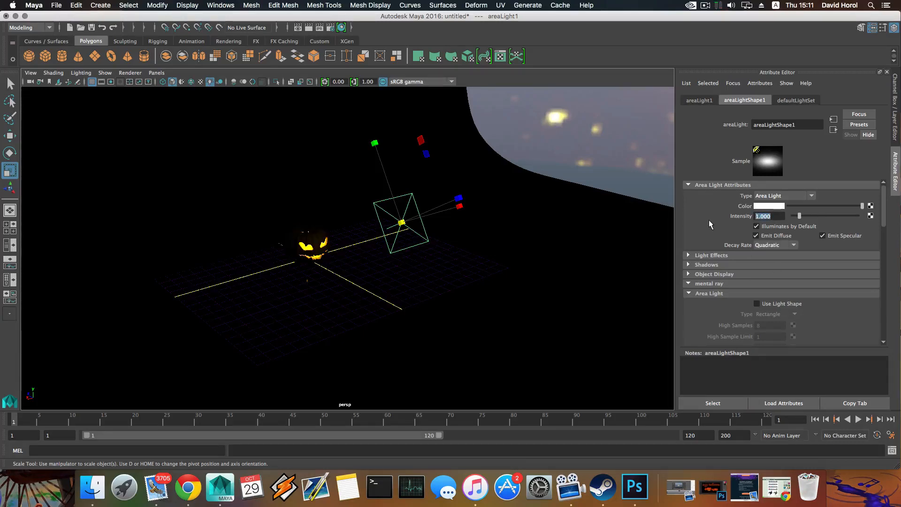
pyautogui.write('1')
pyautogui.press('Return')
pyautogui.doubleClick(769, 217)
pyautogui.write('0')
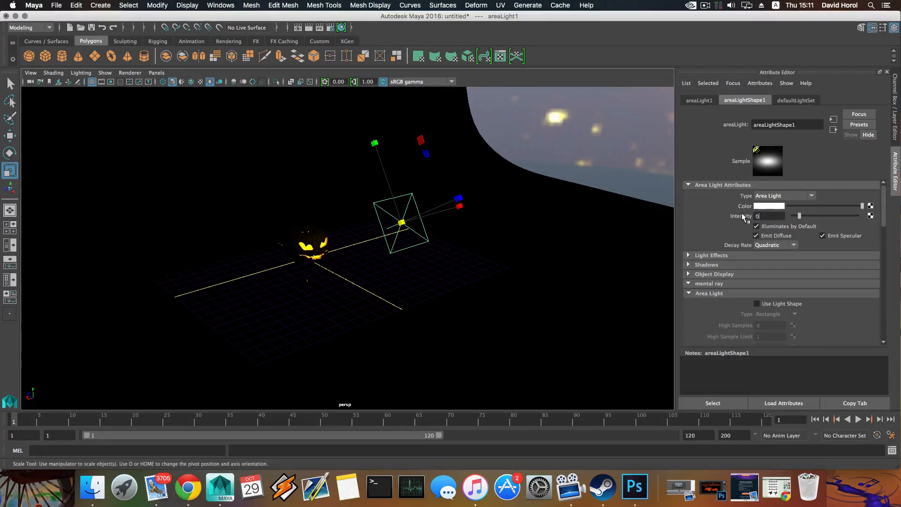
pyautogui.press('Return')
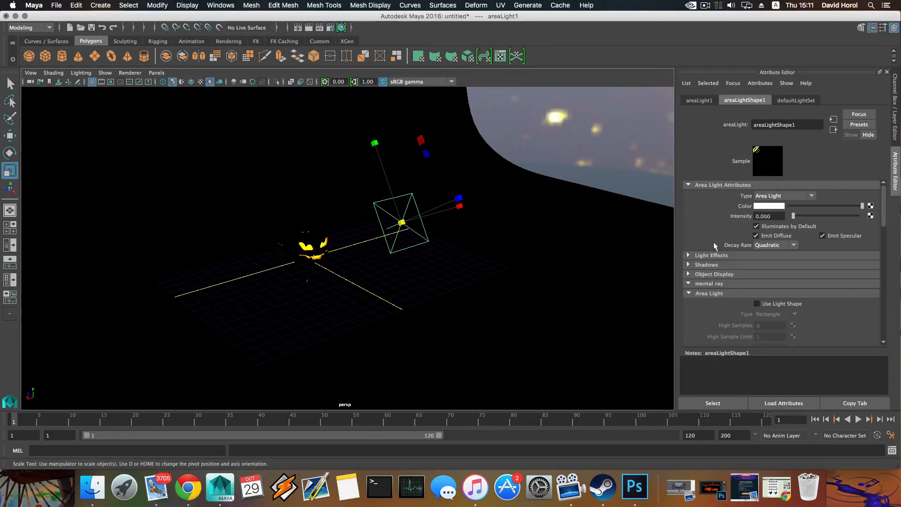
# Step: Enable the area light's mental ray light shape and photon emission, with photon intensity 10000 and 100000 Global Illum Photons
pyautogui.scroll(-2, 718, 259)
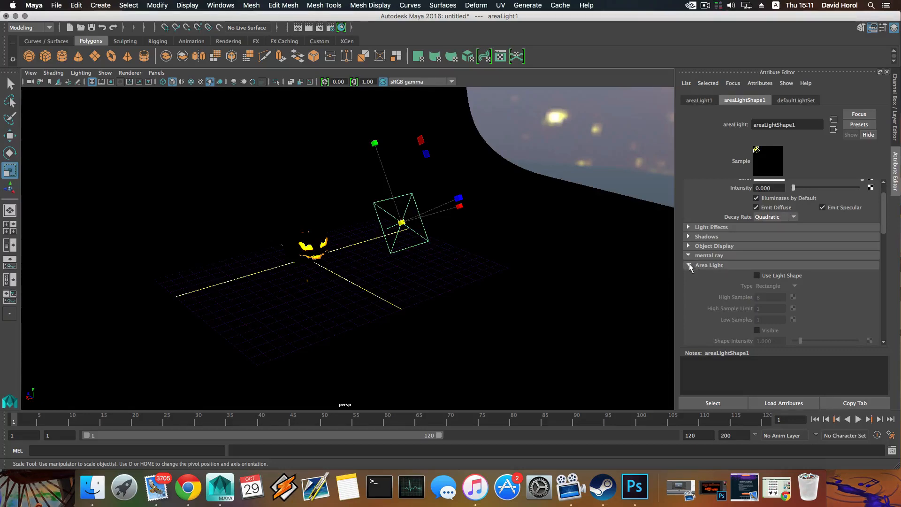
pyautogui.click(757, 276)
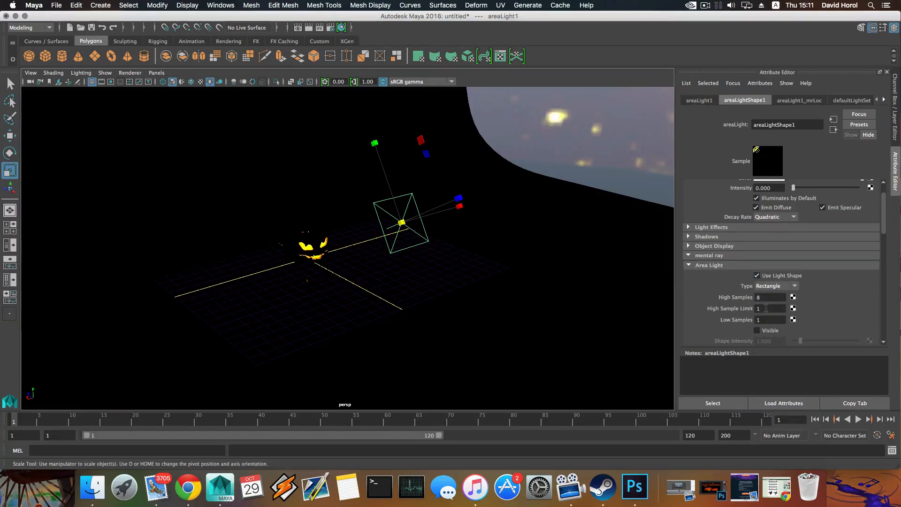
pyautogui.scroll(-5, 766, 309)
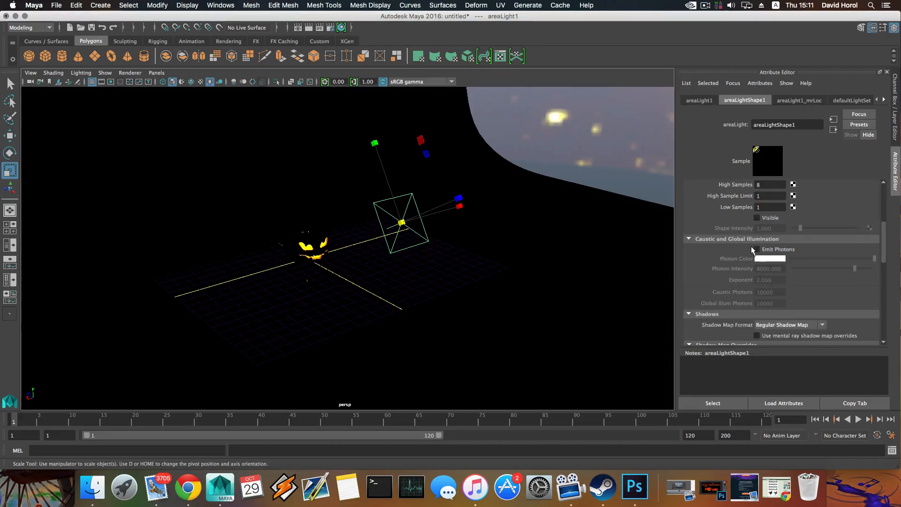
pyautogui.click(756, 250)
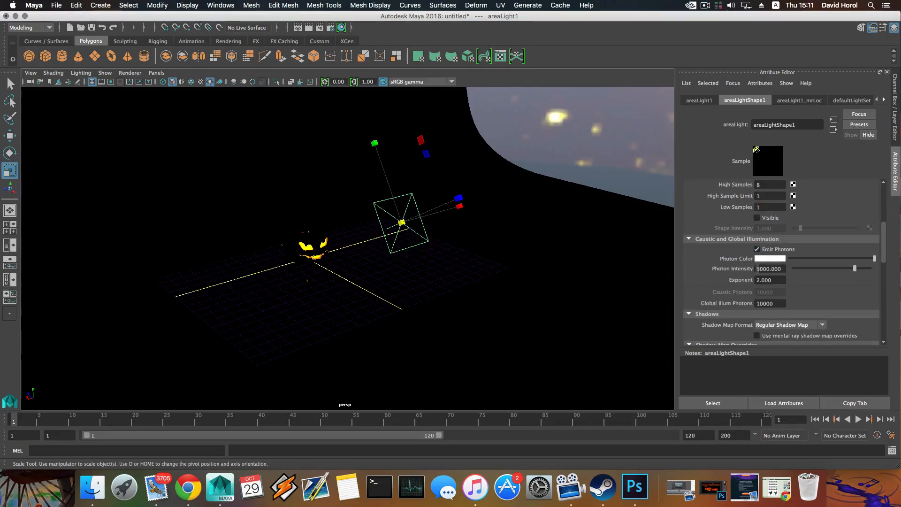
pyautogui.click(783, 268)
pyautogui.write('1')
pyautogui.press('Return')
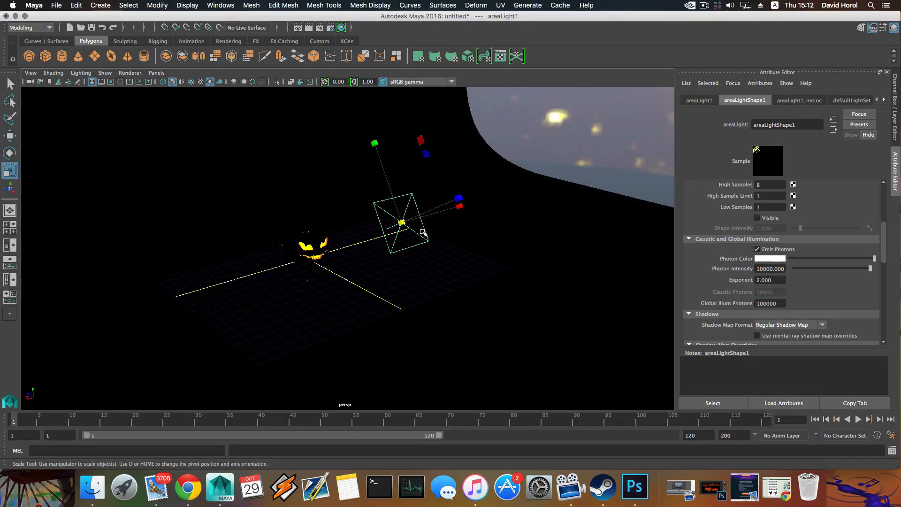
# Step: Frame the pumpkin's carved face close up from the front and test-render it with mental ray
pyautogui.keyDown('alt'); pyautogui.moveTo(419, 238); pyautogui.dragTo(388, 230); pyautogui.keyUp('alt')
pyautogui.keyDown('alt'); pyautogui.moveTo(389, 230); pyautogui.dragTo(430, 234, button='middle'); pyautogui.keyUp('alt')
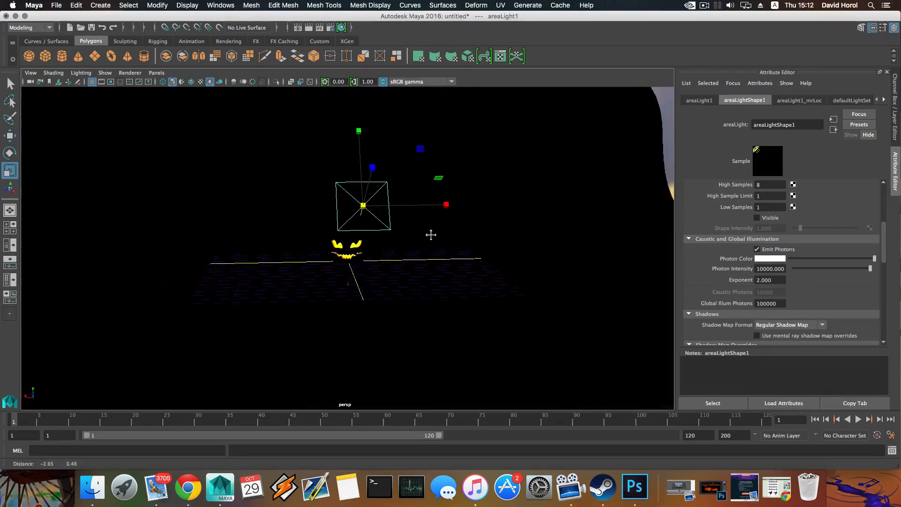
pyautogui.keyDown('alt'); pyautogui.moveTo(431, 234); pyautogui.dragTo(543, 288, button='right'); pyautogui.keyUp('alt')
pyautogui.keyDown('alt'); pyautogui.moveTo(543, 287); pyautogui.dragTo(422, 264); pyautogui.keyUp('alt')
pyautogui.keyDown('alt'); pyautogui.moveTo(422, 263); pyautogui.dragTo(443, 254, button='middle'); pyautogui.keyUp('alt')
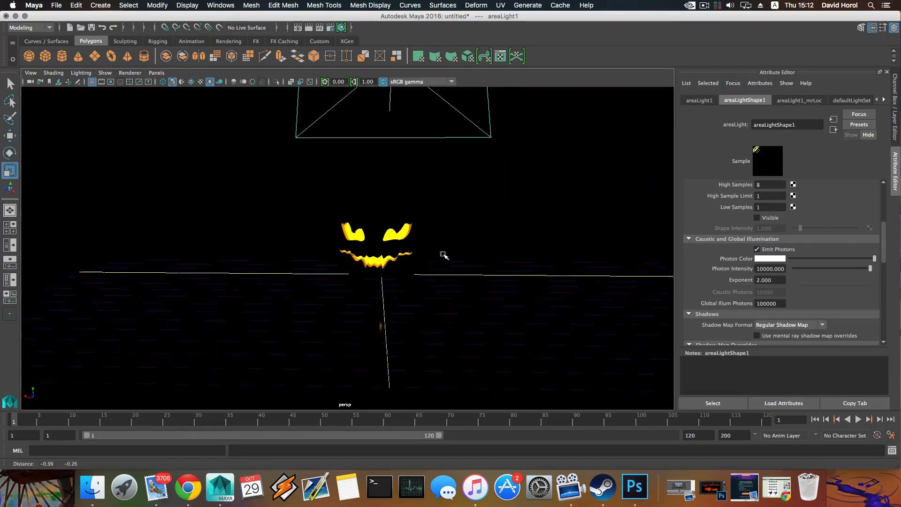
pyautogui.keyDown('alt'); pyautogui.moveTo(443, 254); pyautogui.dragTo(531, 297, button='right'); pyautogui.keyUp('alt')
pyautogui.keyDown('alt'); pyautogui.moveTo(497, 272); pyautogui.dragTo(425, 277, button='middle'); pyautogui.keyUp('alt')
pyautogui.keyDown('alt'); pyautogui.moveTo(425, 277); pyautogui.dragTo(475, 284, button='right'); pyautogui.keyUp('alt')
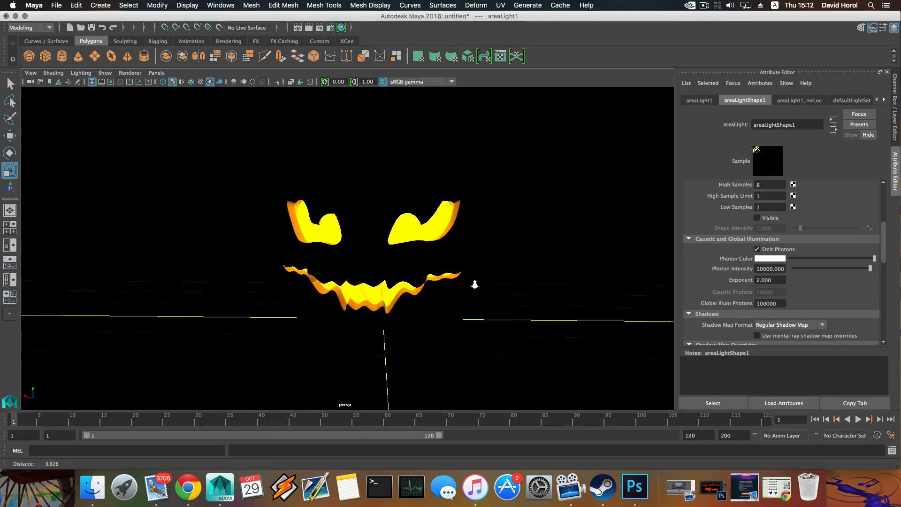
pyautogui.keyDown('alt'); pyautogui.moveTo(475, 285); pyautogui.dragTo(437, 270); pyautogui.keyUp('alt')
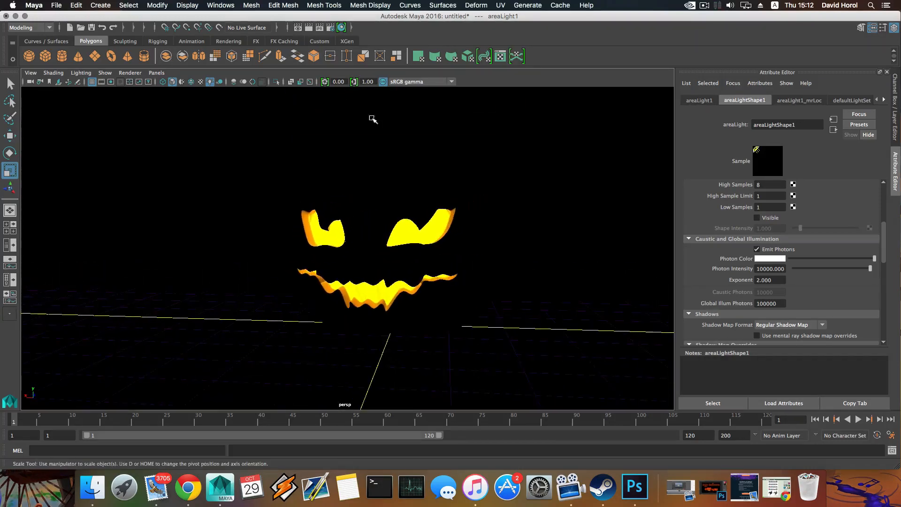
pyautogui.click(310, 28)
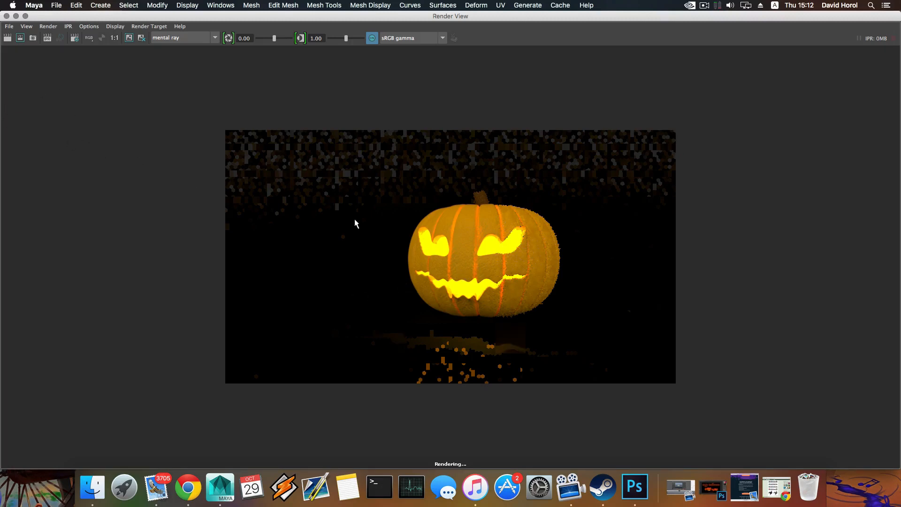
pyautogui.click(6, 16)
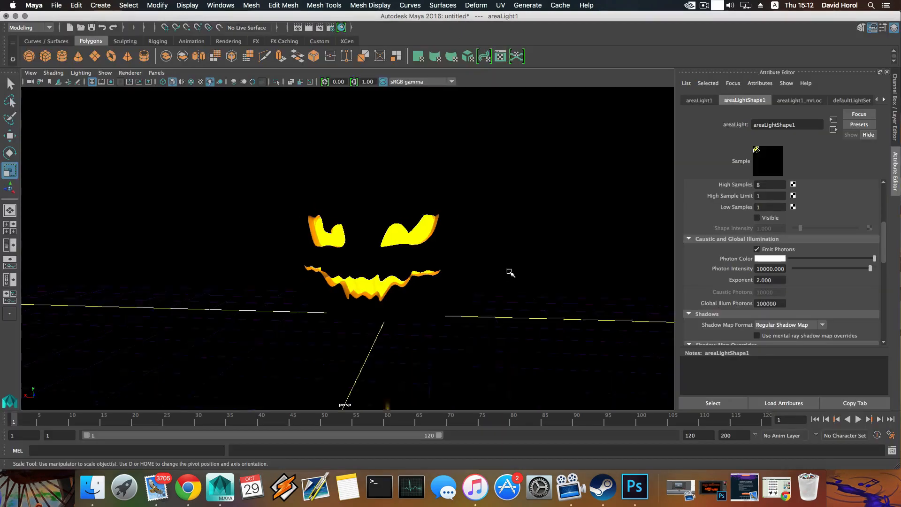
# Step: Move the area light's origin farther from the pumpkin, to about Y 6.57, Z -20.28 cm
pyautogui.scroll(-3, 493, 268)
pyautogui.keyDown('alt'); pyautogui.moveTo(471, 264); pyautogui.dragTo(451, 294); pyautogui.keyUp('alt')
pyautogui.press('w')
pyautogui.press('t')
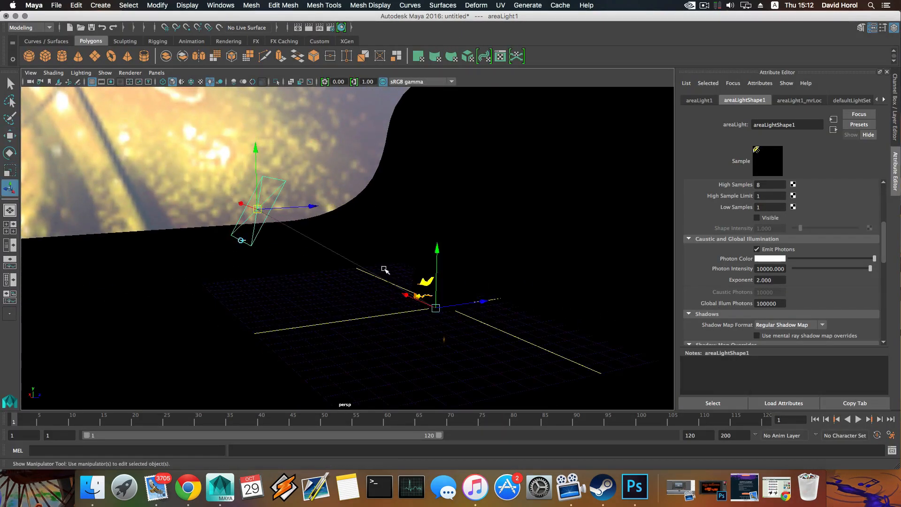
pyautogui.keyDown('alt'); pyautogui.moveTo(246, 247); pyautogui.dragTo(58, 153); pyautogui.keyUp('alt')
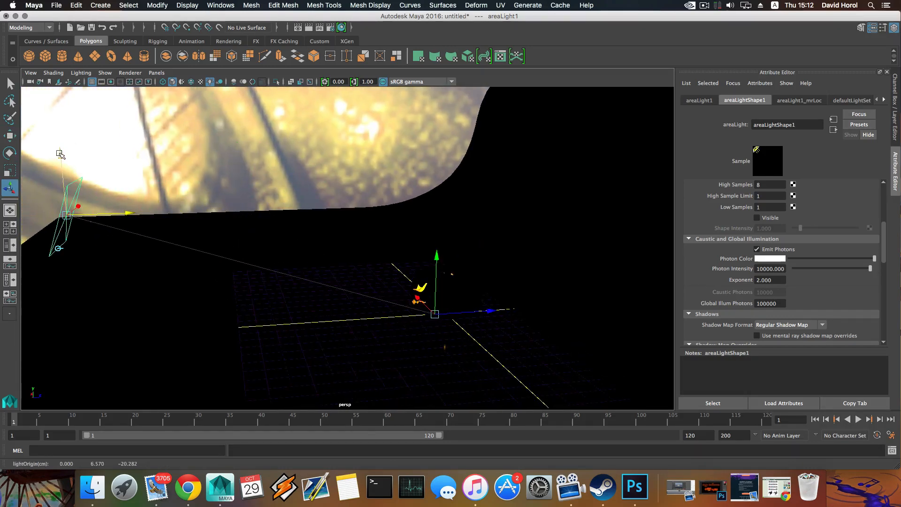
pyautogui.keyDown('alt'); pyautogui.moveTo(68, 119); pyautogui.dragTo(376, 215); pyautogui.keyUp('alt')
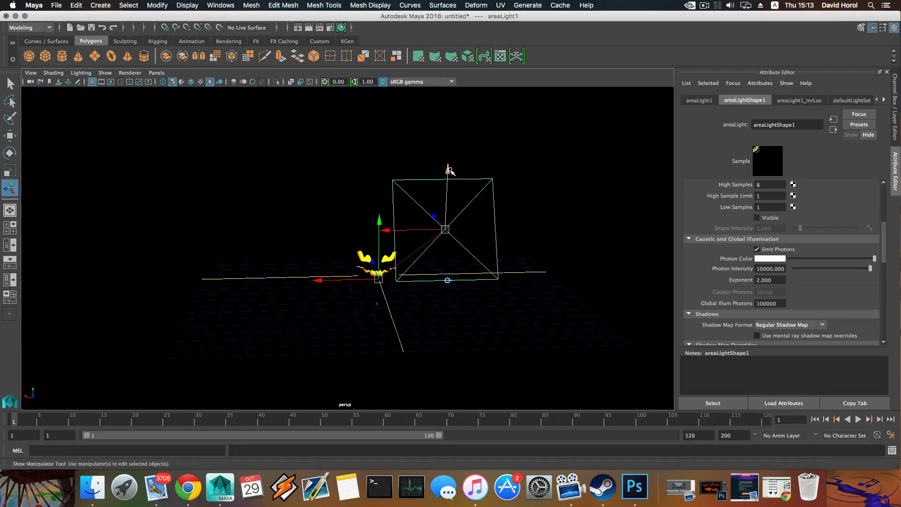
# Step: Set the area light's Global Illum Photons to 10000 and render a close-up of the pumpkin's face
pyautogui.keyDown('alt'); pyautogui.moveTo(451, 171); pyautogui.dragTo(418, 242); pyautogui.keyUp('alt')
pyautogui.press('7')
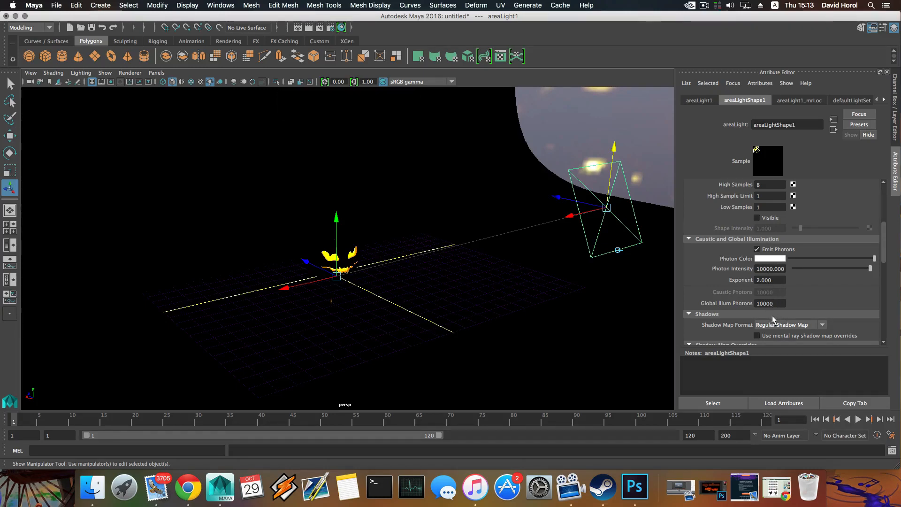
pyautogui.keyDown('alt'); pyautogui.moveTo(561, 307); pyautogui.dragTo(493, 278); pyautogui.keyUp('alt')
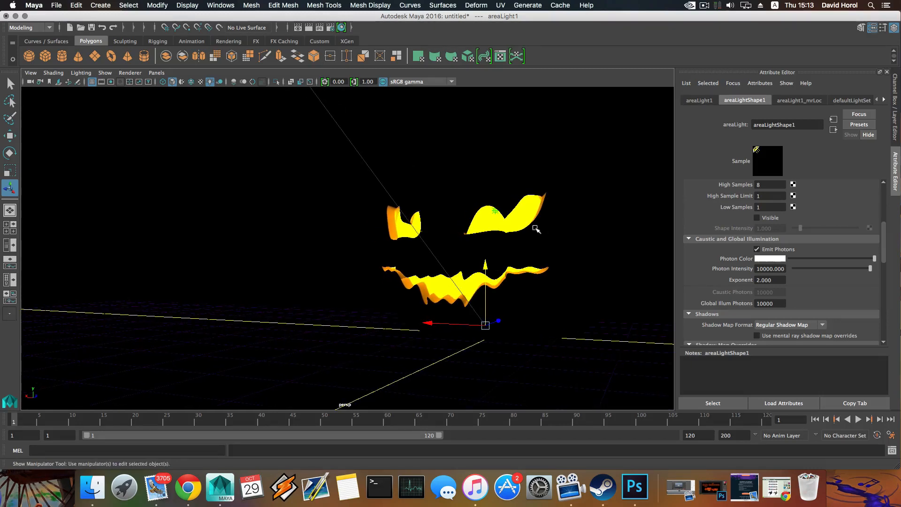
pyautogui.click(309, 27)
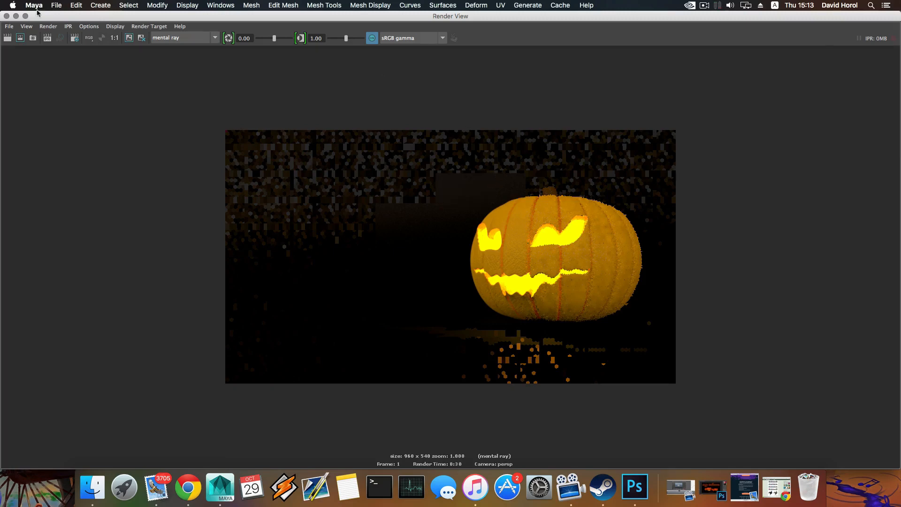
pyautogui.click(6, 16)
# Step: Show the Outliner beside the perspective view, select pointLight1 and lower it inside the pumpkin to about mouth level
pyautogui.scroll(3, 516, 282)
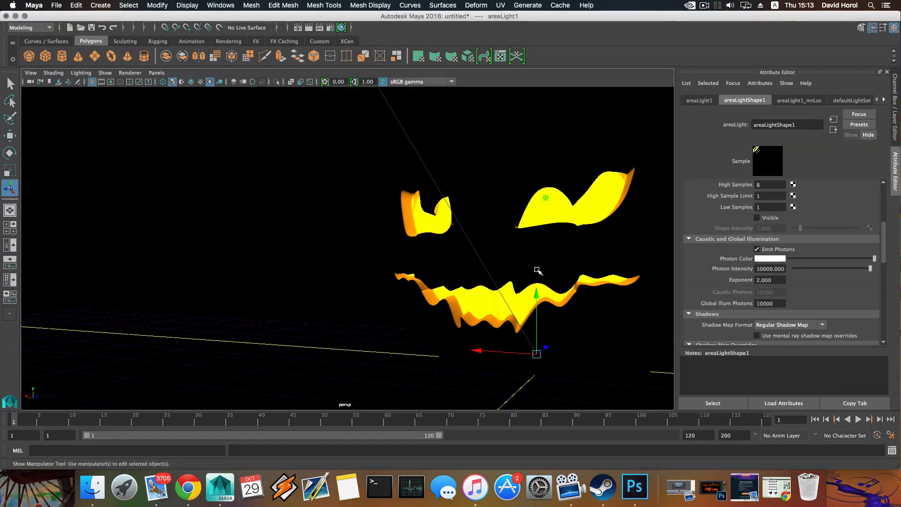
pyautogui.keyDown('alt'); pyautogui.moveTo(505, 229); pyautogui.dragTo(501, 255, button='middle'); pyautogui.keyUp('alt')
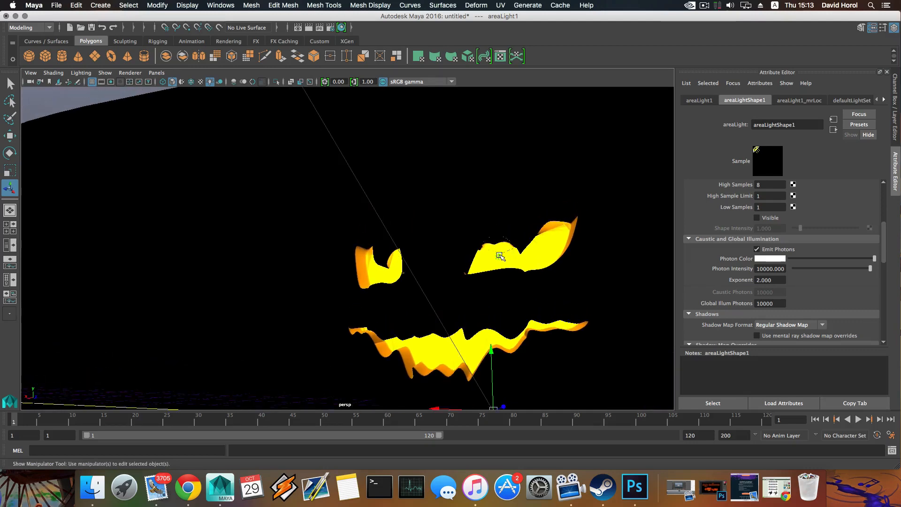
pyautogui.click(500, 257)
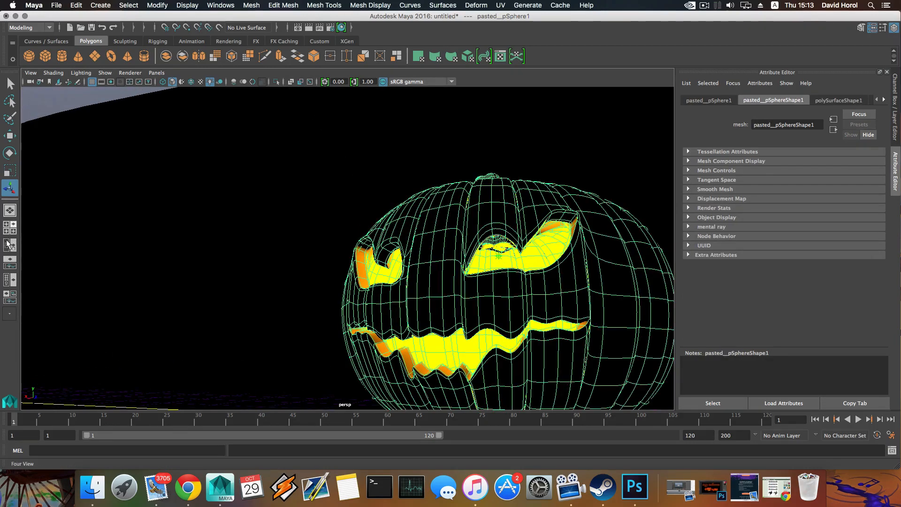
pyautogui.click(13, 244)
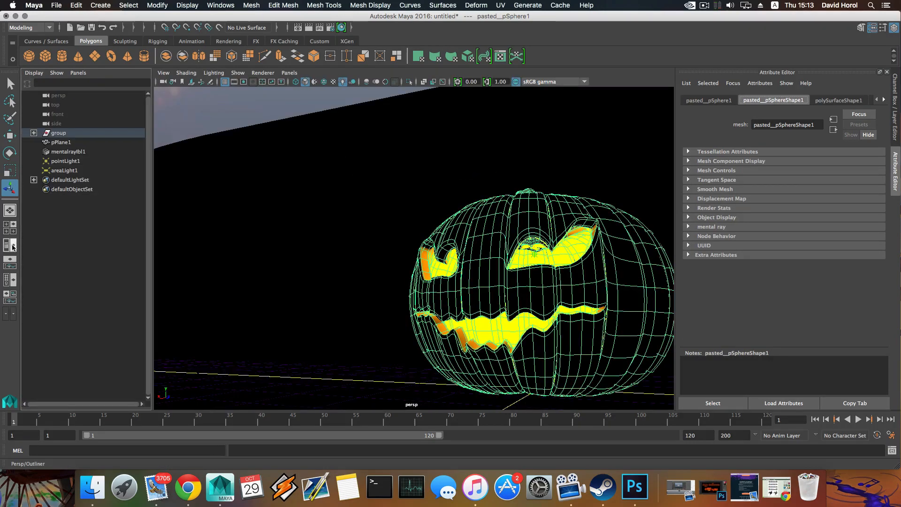
pyautogui.click(64, 161)
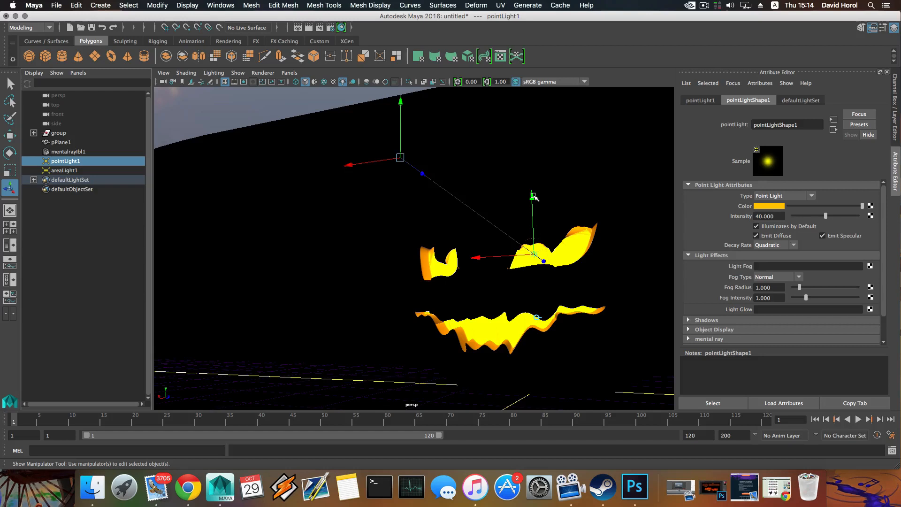
pyautogui.press('w')
pyautogui.moveTo(532, 186)
pyautogui.mouseDown()
pyautogui.moveTo(527, 157)
pyautogui.moveTo(517, 231)
pyautogui.moveTo(469, 254)
pyautogui.moveTo(547, 240)
pyautogui.moveTo(413, 211)
pyautogui.moveTo(425, 237)
pyautogui.moveTo(473, 181)
pyautogui.moveTo(478, 215)
pyautogui.moveTo(382, 242)
pyautogui.moveTo(462, 256)
pyautogui.mouseUp()
# Step: Set the point light's intensity to 20 and render the pumpkin's face close up
pyautogui.moveTo(772, 216); pyautogui.dragTo(736, 218)
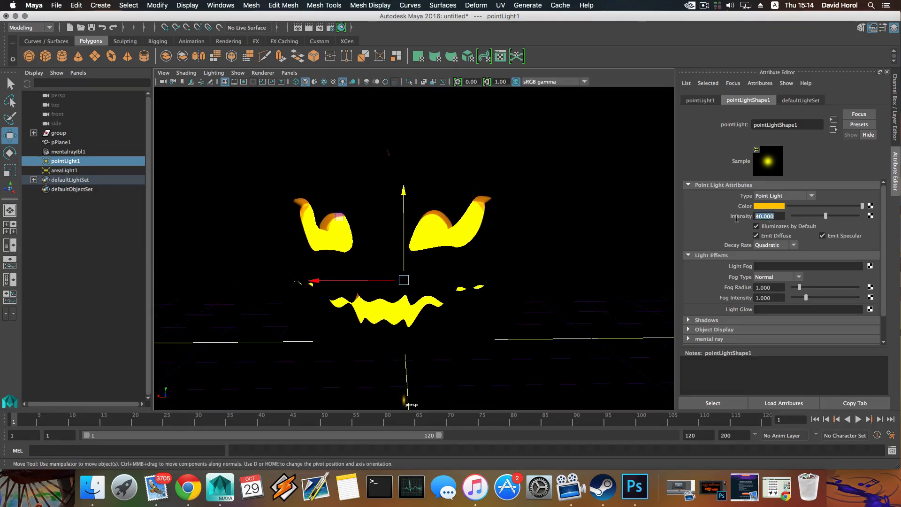
pyautogui.write('20')
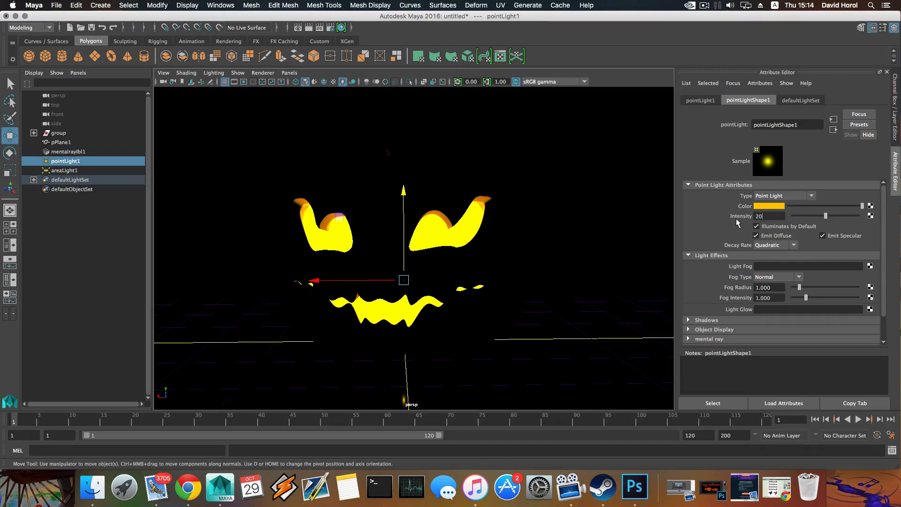
pyautogui.press('Return')
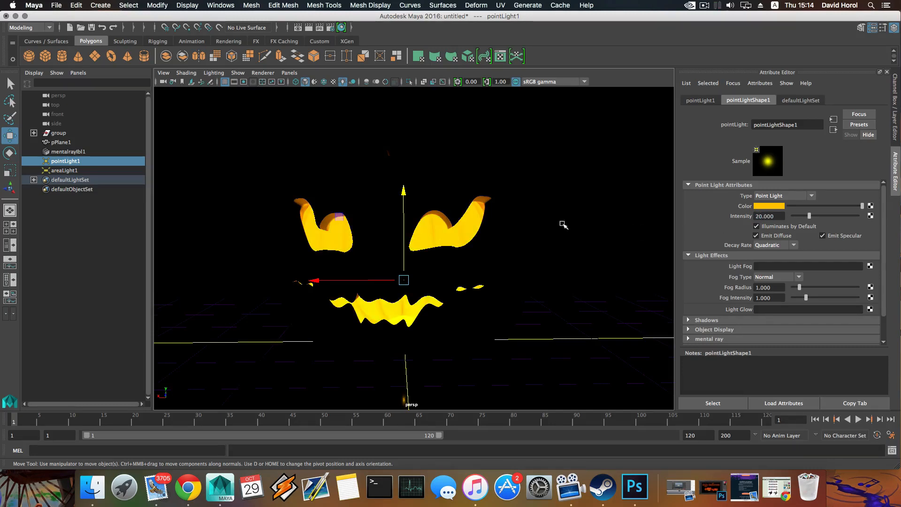
pyautogui.keyDown('alt'); pyautogui.moveTo(393, 247); pyautogui.dragTo(417, 248); pyautogui.keyUp('alt')
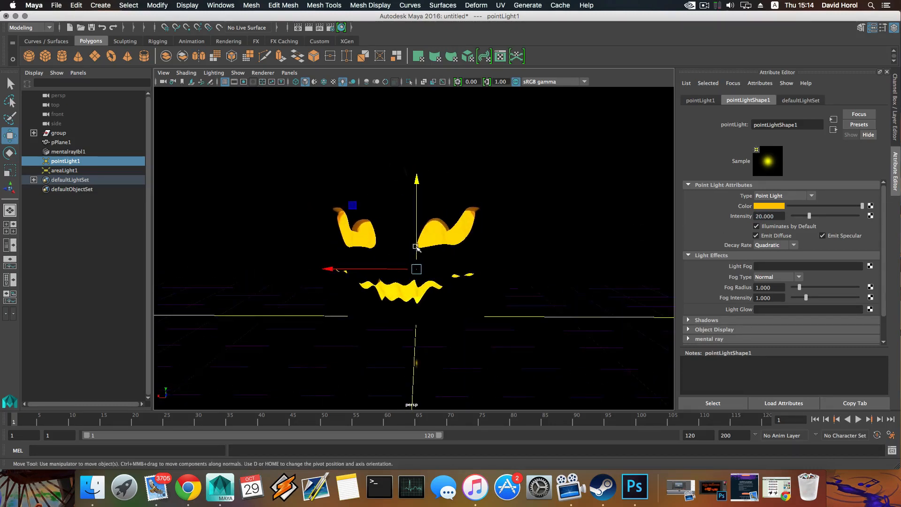
pyautogui.keyDown('alt'); pyautogui.moveTo(506, 238); pyautogui.dragTo(469, 253); pyautogui.keyUp('alt')
pyautogui.click(310, 27)
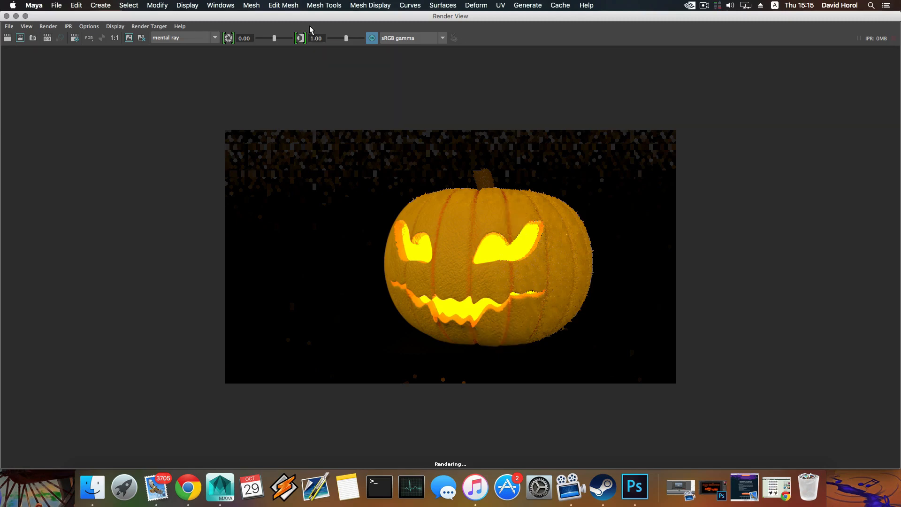
# Step: Set pointLight1's intensity to 10 and render the pumpkin's face from the front
pyautogui.click(7, 16)
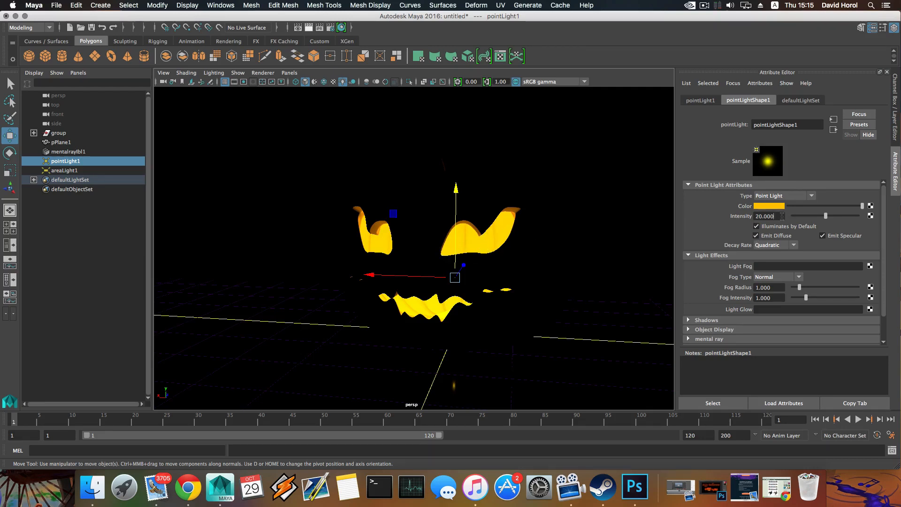
pyautogui.click(764, 215)
pyautogui.write('1')
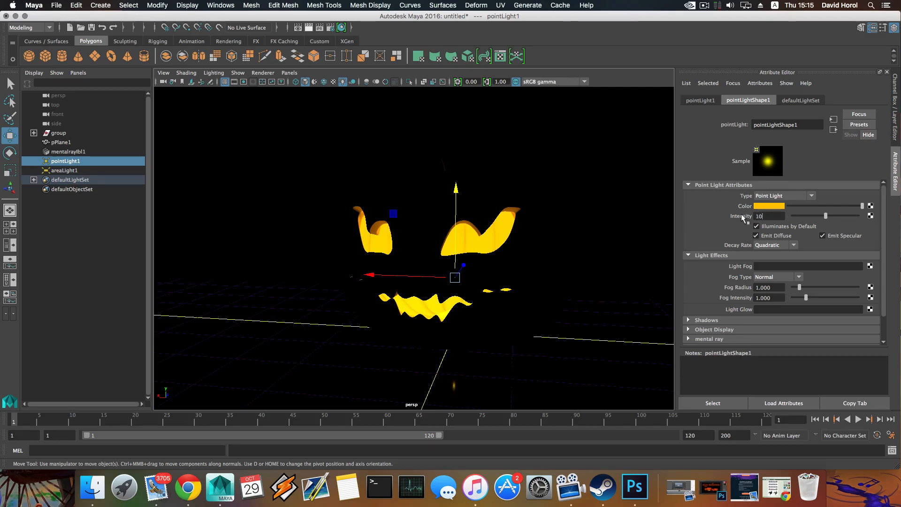
pyautogui.write('0')
pyautogui.press('Return')
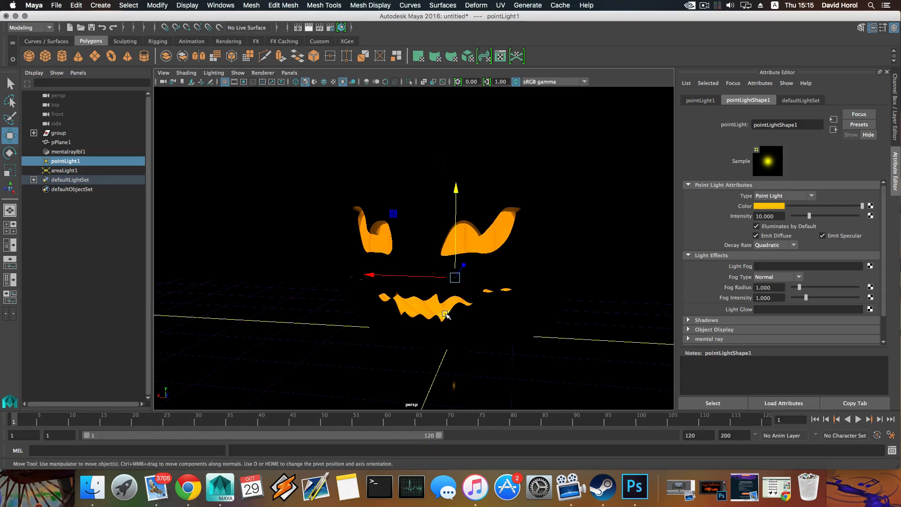
pyautogui.keyDown('alt'); pyautogui.moveTo(425, 306); pyautogui.dragTo(471, 301); pyautogui.keyUp('alt')
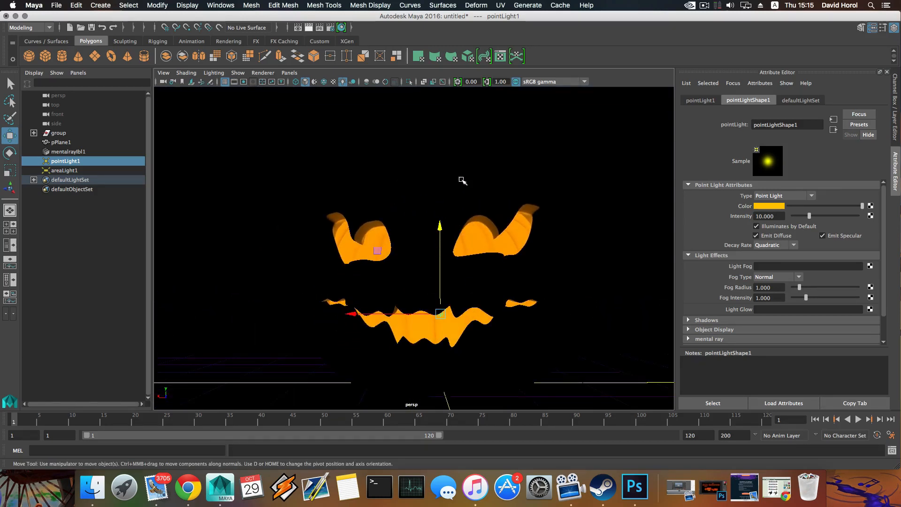
pyautogui.click(308, 28)
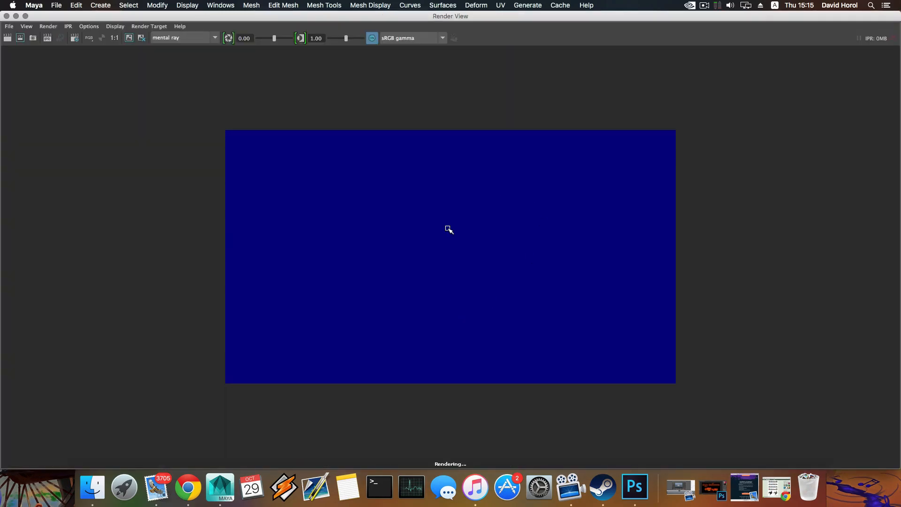
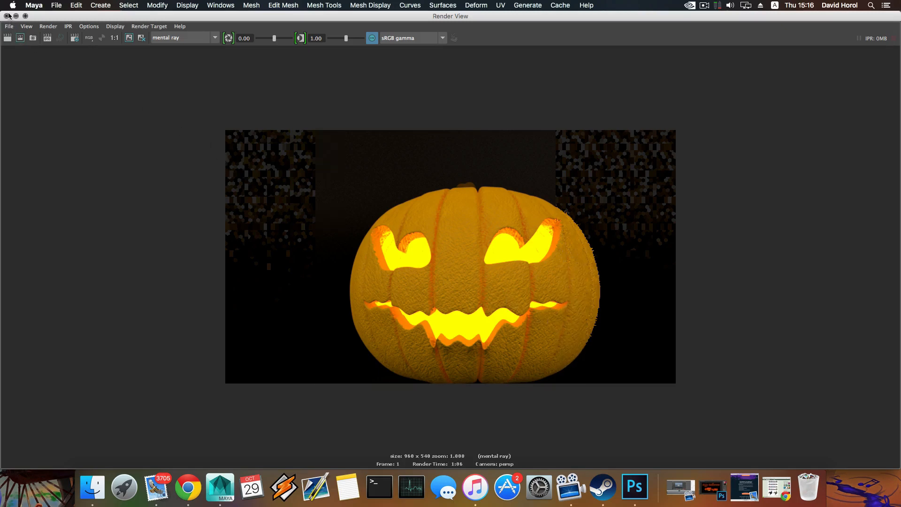
# Step: Set the area light's Photon Intensity to 8000 and render a close-up of the pumpkin's face
pyautogui.click(7, 16)
pyautogui.keyDown('alt'); pyautogui.moveTo(383, 248); pyautogui.dragTo(417, 264); pyautogui.keyUp('alt')
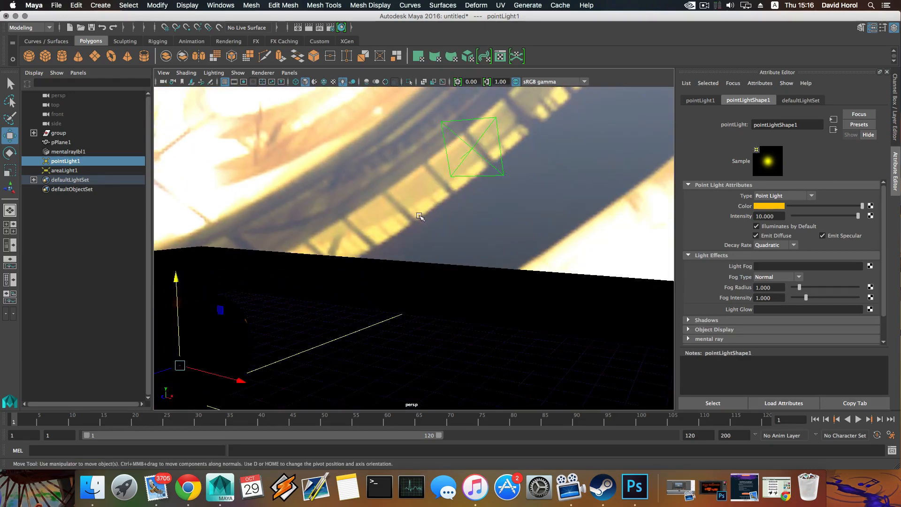
pyautogui.click(473, 146)
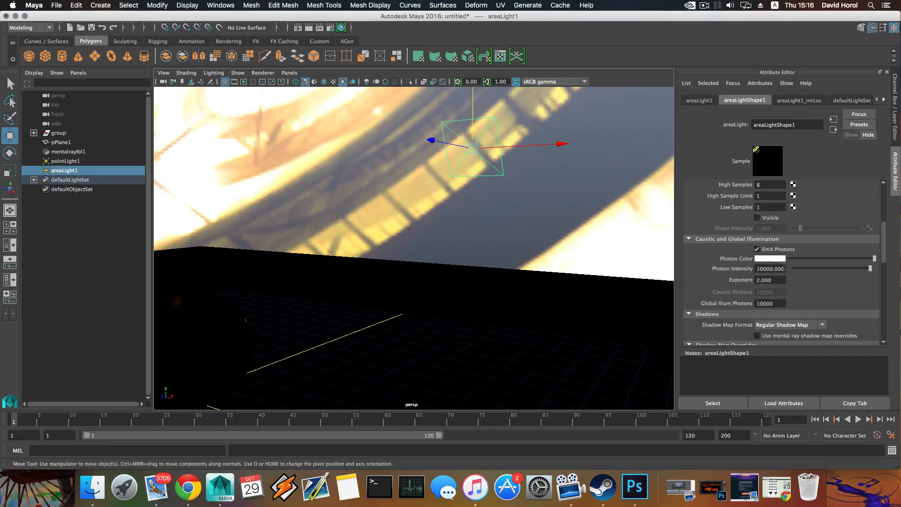
pyautogui.moveTo(785, 269); pyautogui.dragTo(740, 270)
pyautogui.write('000')
pyautogui.press('Return')
pyautogui.keyDown('alt'); pyautogui.moveTo(545, 295); pyautogui.dragTo(439, 261); pyautogui.keyUp('alt')
pyautogui.scroll(5, 435, 310)
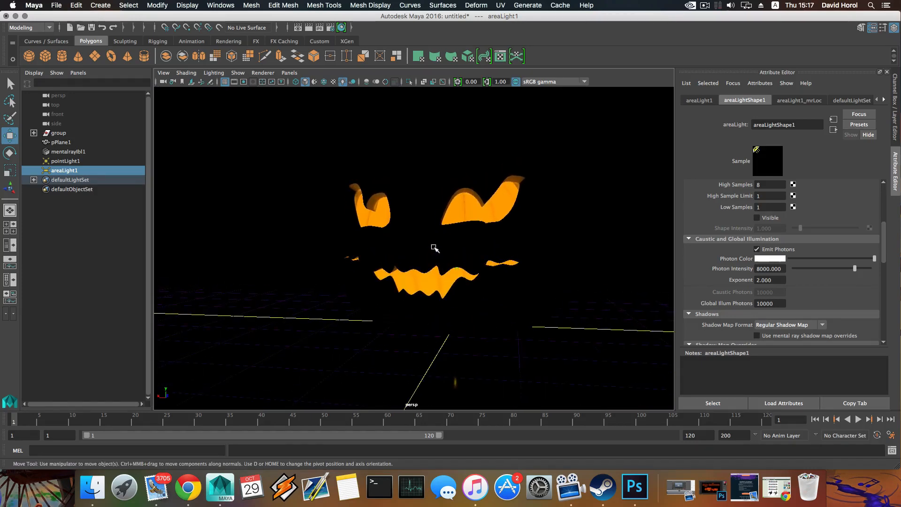
pyautogui.click(309, 27)
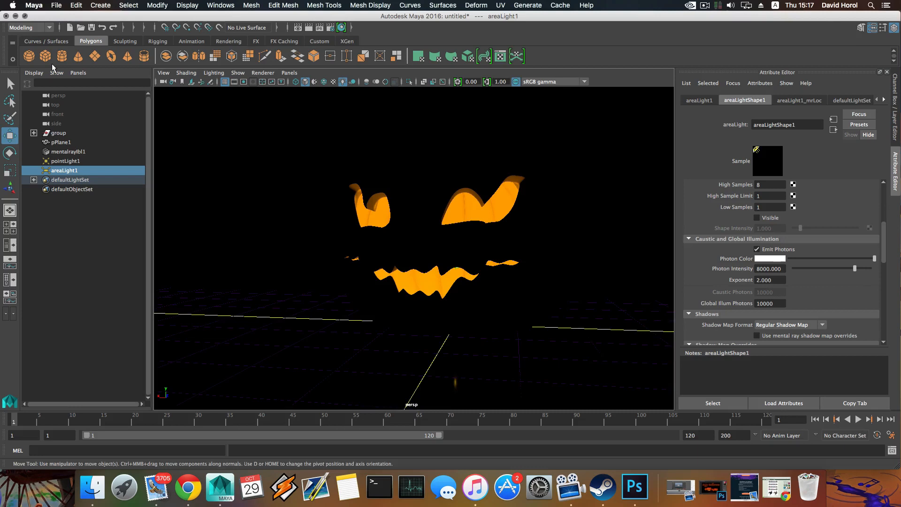
# Step: Render a wide view with the whole pumpkin small on the ground plane
pyautogui.click(7, 16)
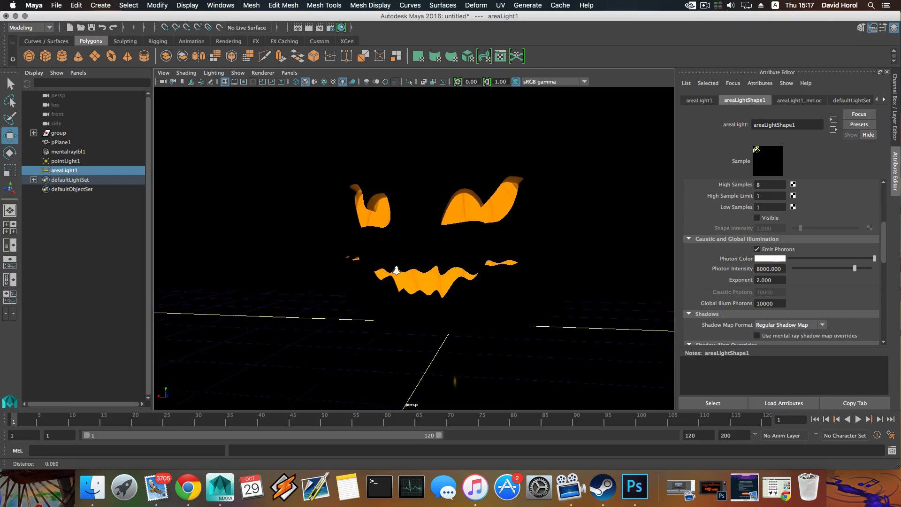
pyautogui.keyDown('alt'); pyautogui.moveTo(372, 315); pyautogui.dragTo(372, 326); pyautogui.keyUp('alt')
pyautogui.keyDown('alt'); pyautogui.moveTo(373, 326); pyautogui.dragTo(347, 280, button='right'); pyautogui.keyUp('alt')
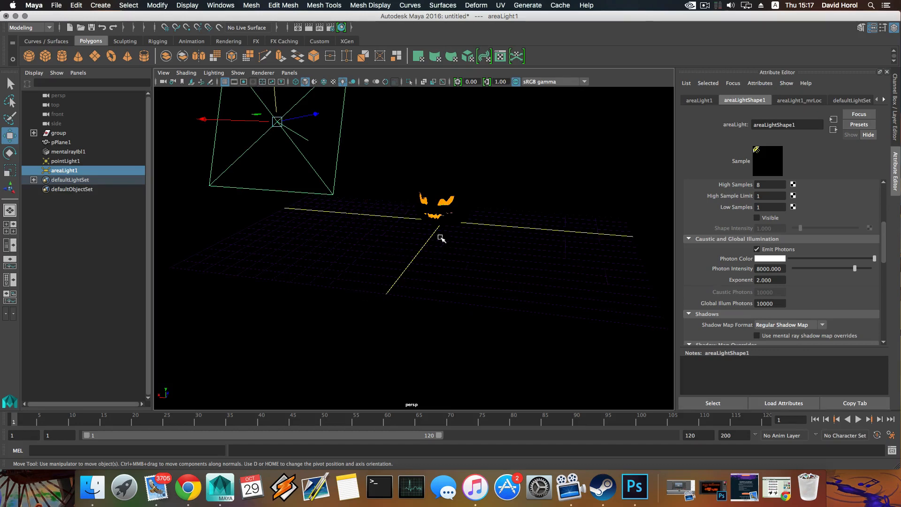
pyautogui.moveTo(441, 238)
pyautogui.keyDown('alt'); pyautogui.mouseDown()
pyautogui.moveTo(458, 233)
pyautogui.moveTo(438, 221)
pyautogui.mouseUp(); pyautogui.keyUp('alt')
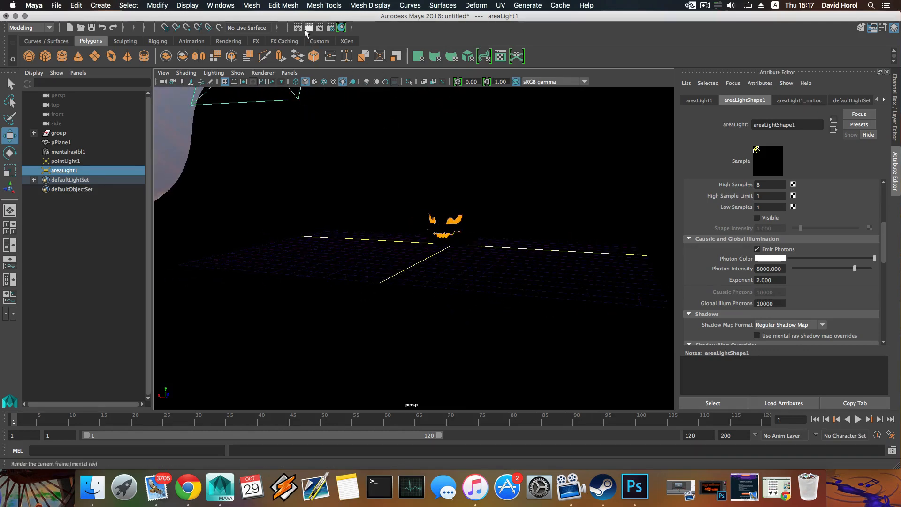
pyautogui.click(305, 30)
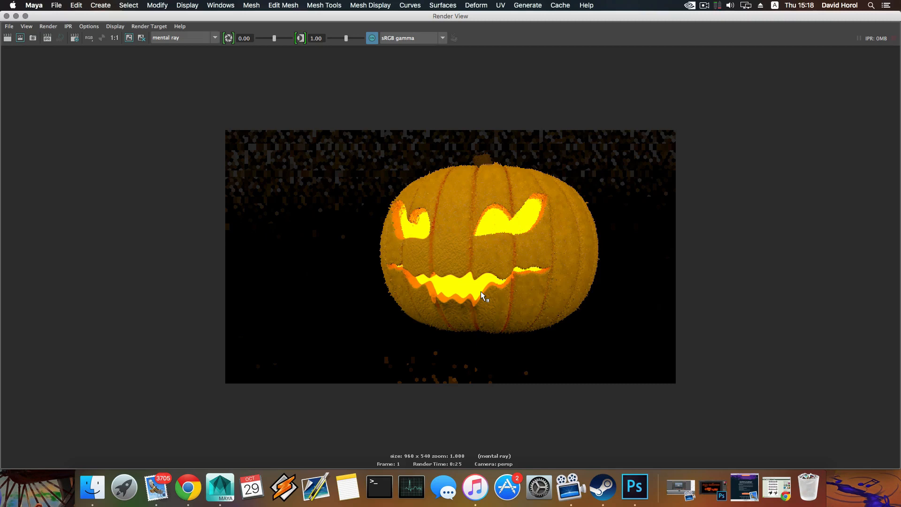
pyautogui.click(8, 38)
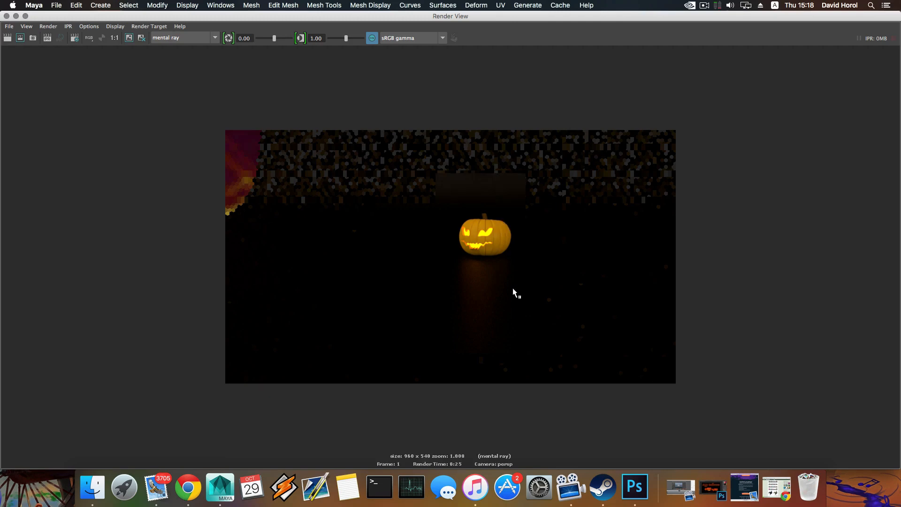
# Step: Duplicate the carved pumpkin mesh in place
pyautogui.click(6, 16)
pyautogui.keyDown('alt'); pyautogui.moveTo(445, 233); pyautogui.dragTo(411, 269); pyautogui.keyUp('alt')
pyautogui.keyDown('alt'); pyautogui.moveTo(382, 274); pyautogui.dragTo(601, 305, button='right'); pyautogui.keyUp('alt')
pyautogui.keyDown('alt'); pyautogui.moveTo(602, 305); pyautogui.dragTo(464, 267); pyautogui.keyUp('alt')
pyautogui.click(464, 266)
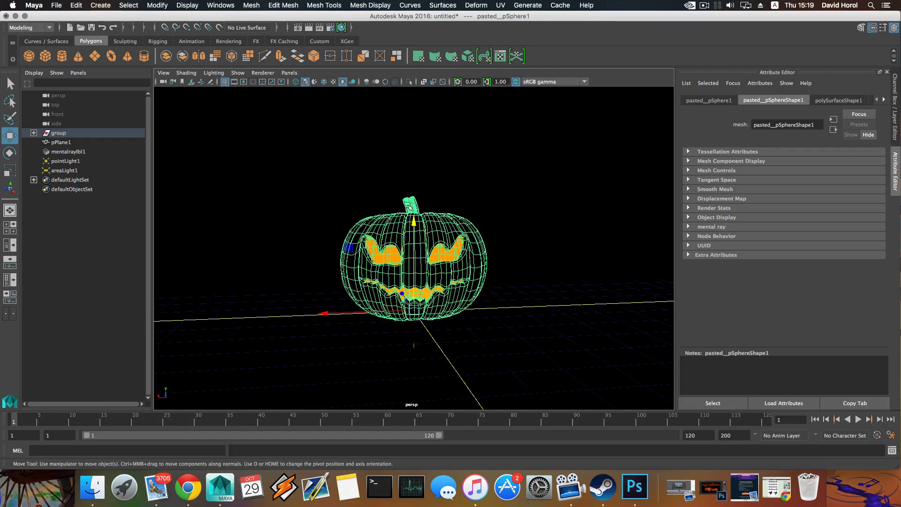
pyautogui.scroll(-3, 472, 260)
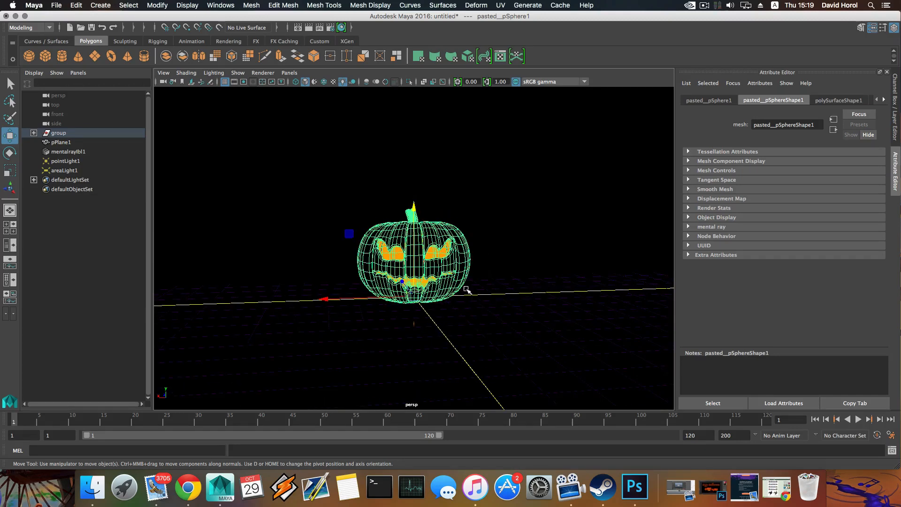
pyautogui.scroll(3, 467, 286)
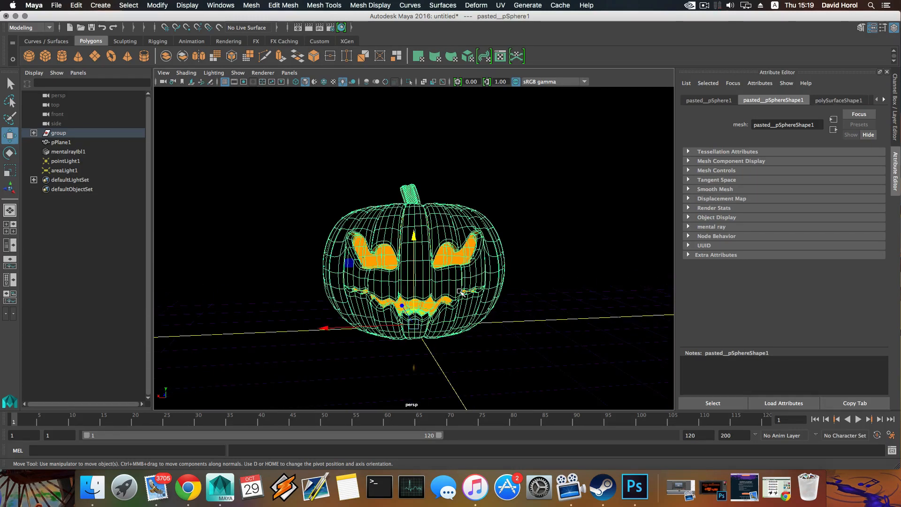
pyautogui.scroll(-3, 463, 291)
pyautogui.keyDown('alt'); pyautogui.moveTo(453, 270); pyautogui.dragTo(384, 287); pyautogui.keyUp('alt')
pyautogui.hotkey('ctrl', 'd')
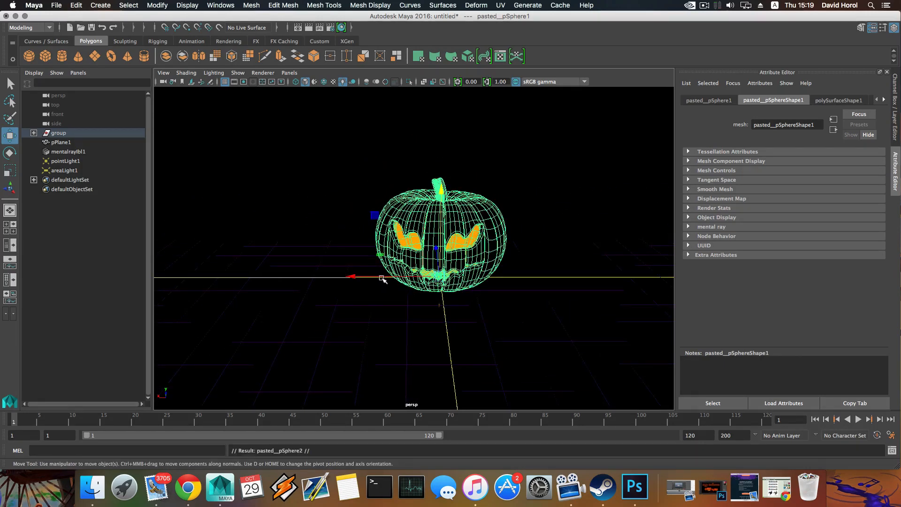
pyautogui.click(66, 162)
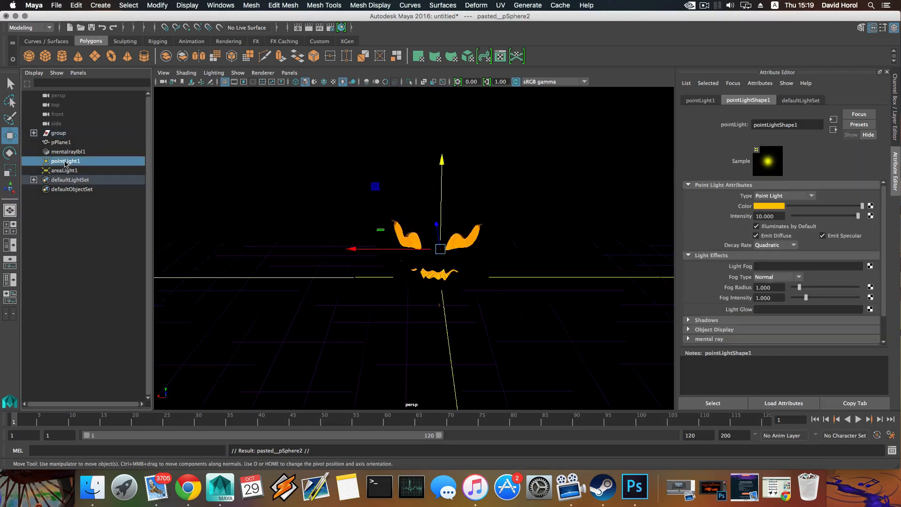
pyautogui.moveTo(355, 247); pyautogui.dragTo(345, 247)
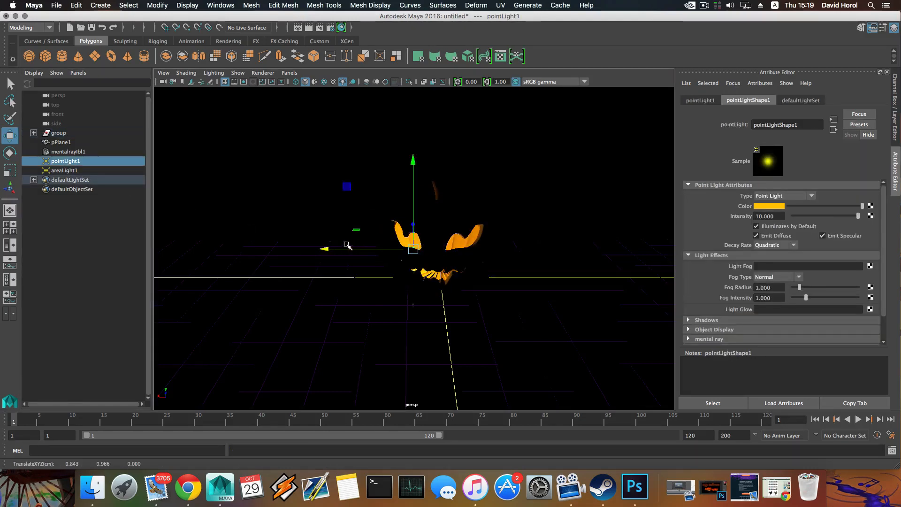
pyautogui.hotkey('ctrl', 'z')
pyautogui.hotkey('ctrl', 'z')
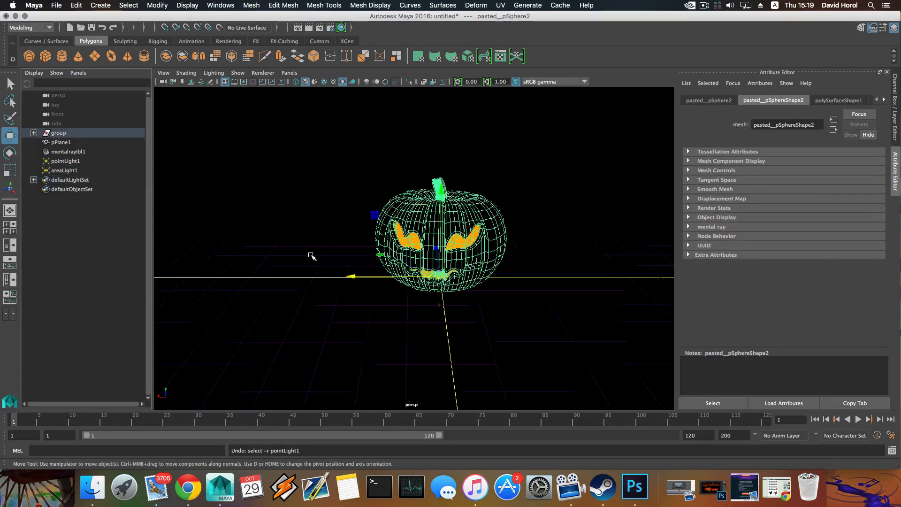
# Step: Delete the construction history of the original pumpkin mesh
pyautogui.click(66, 162)
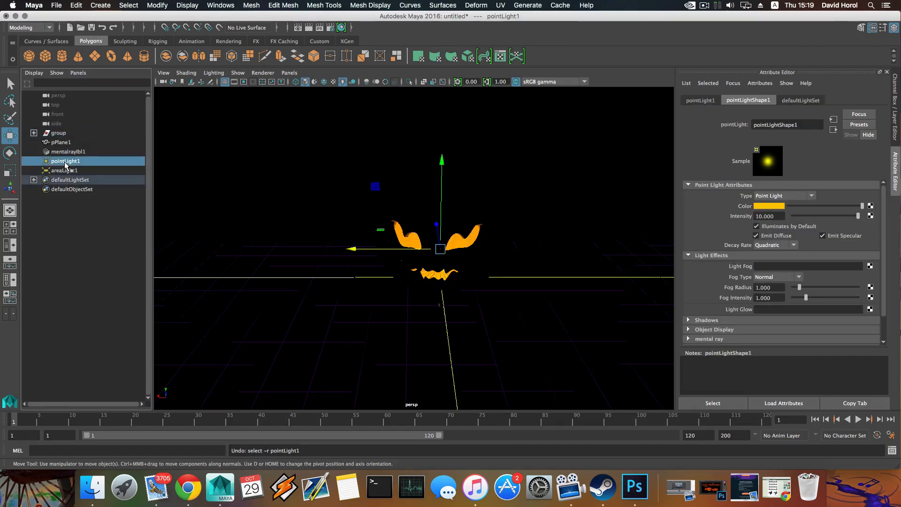
pyautogui.keyDown('ctrl'); pyautogui.click(59, 134); pyautogui.keyUp('ctrl')
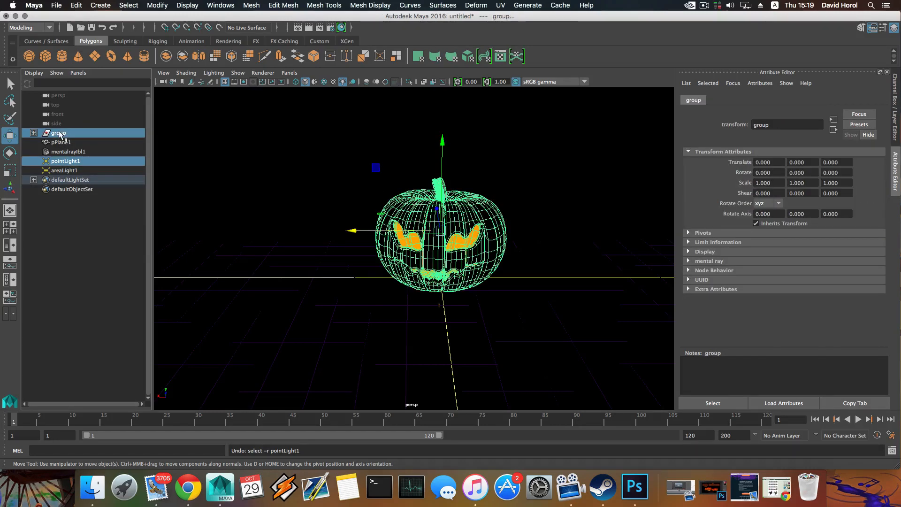
pyautogui.click(405, 208)
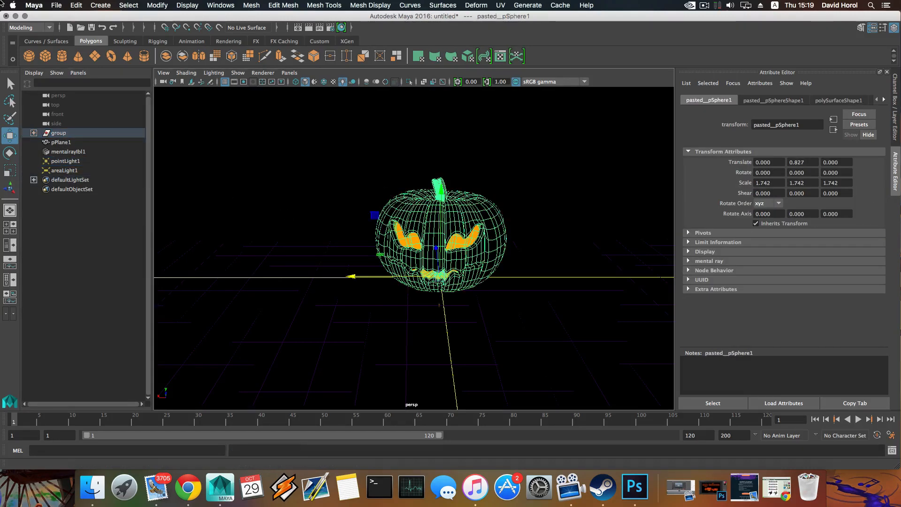
pyautogui.click(77, 6)
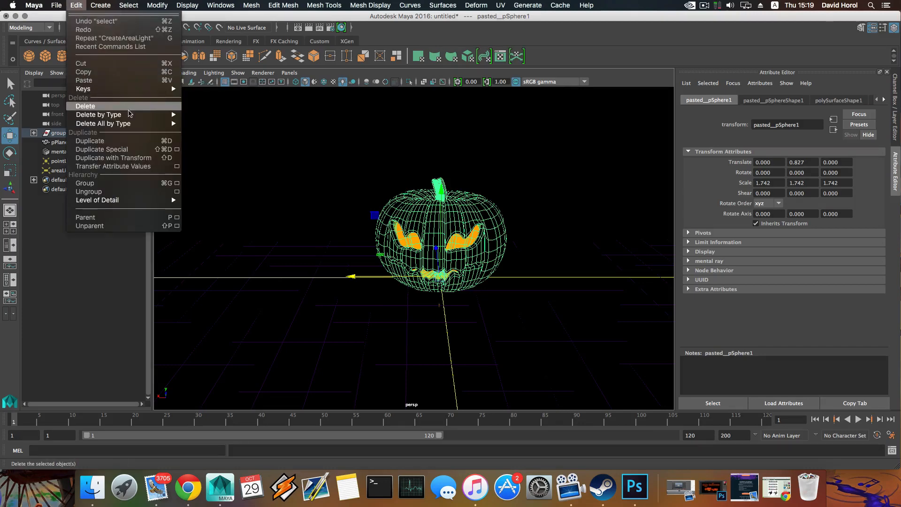
pyautogui.moveTo(126, 114)
pyautogui.click(193, 121)
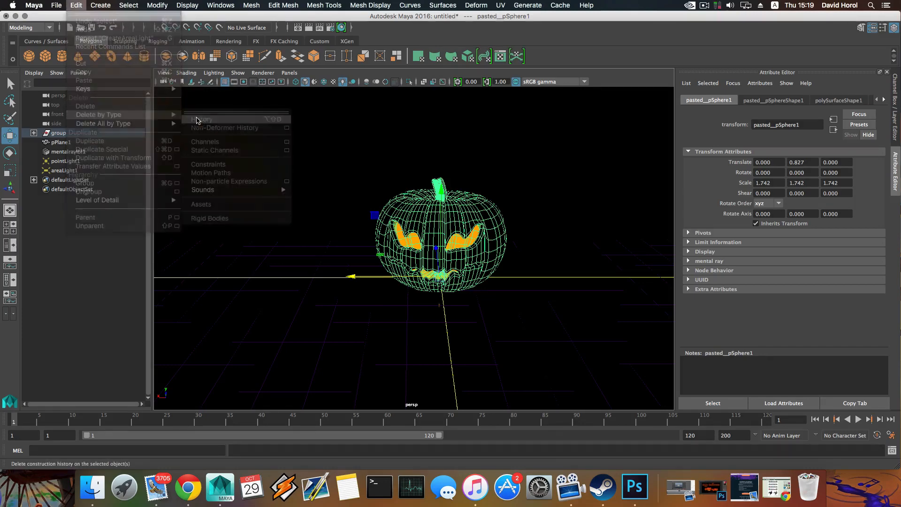
# Step: Duplicate the pumpkin group together with pointLight1 and move the copies along X to about 5.42 cm
pyautogui.click(59, 162)
pyautogui.click(58, 134)
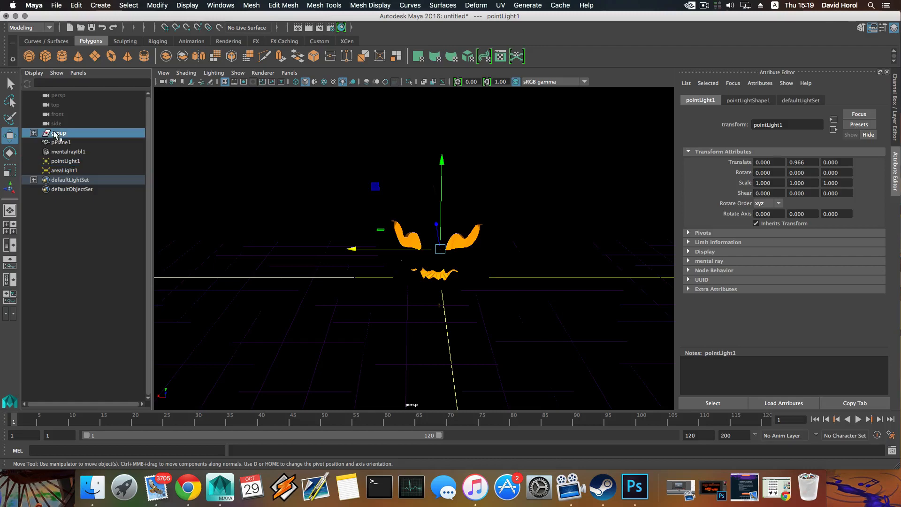
pyautogui.keyDown('ctrl'); pyautogui.click(68, 162); pyautogui.keyUp('ctrl')
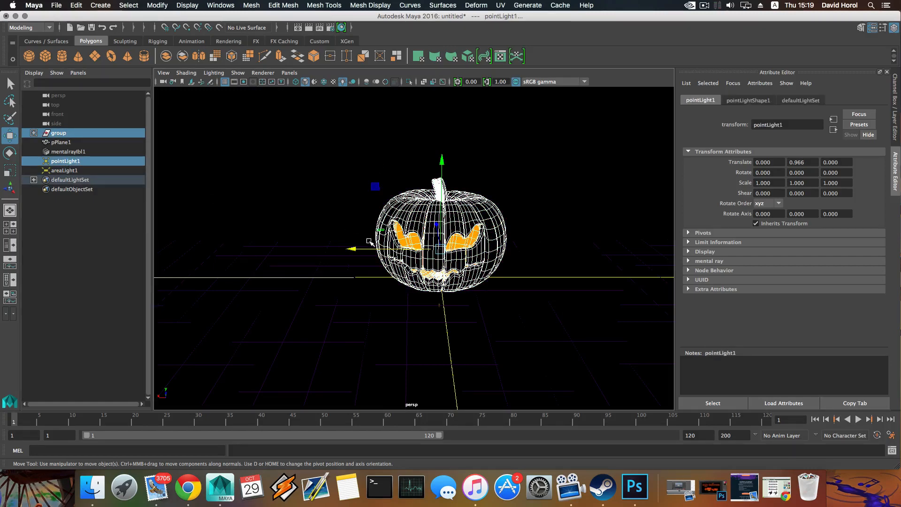
pyautogui.hotkey('ctrl', 'd')
pyautogui.moveTo(370, 243); pyautogui.dragTo(197, 243)
# Step: Rotate the copied pumpkin and light about 47° around Y and move them to about X 12.67, Z -0.85 cm
pyautogui.press('e')
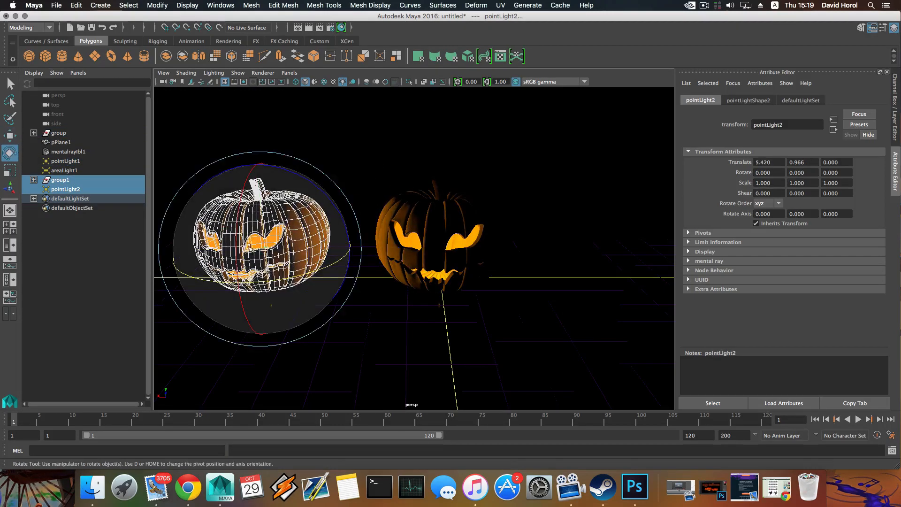
pyautogui.moveTo(291, 265); pyautogui.dragTo(237, 215)
pyautogui.press('w')
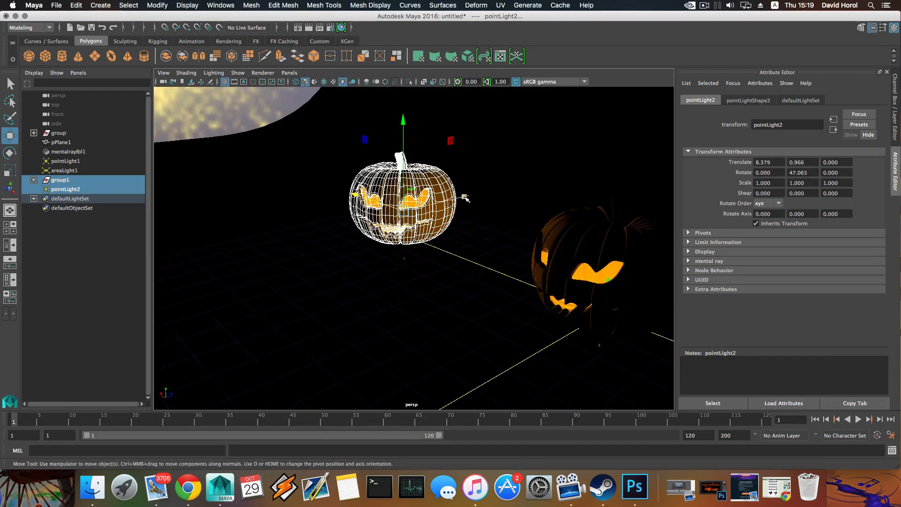
pyautogui.moveTo(446, 203); pyautogui.dragTo(344, 174)
# Step: Turn the copied pumpkin and light to about 62° around Y and move them back beside the original, at about X 5.33 cm
pyautogui.press('e')
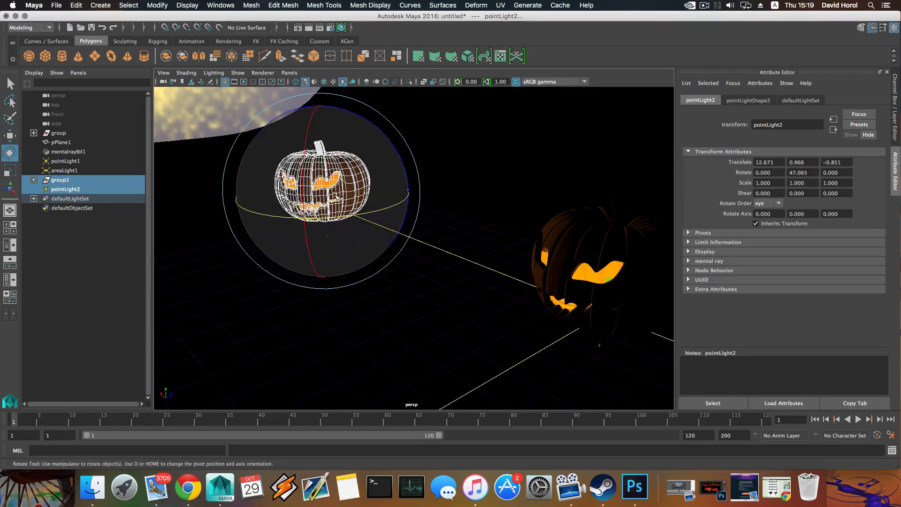
pyautogui.moveTo(345, 218); pyautogui.dragTo(359, 215)
pyautogui.press('w')
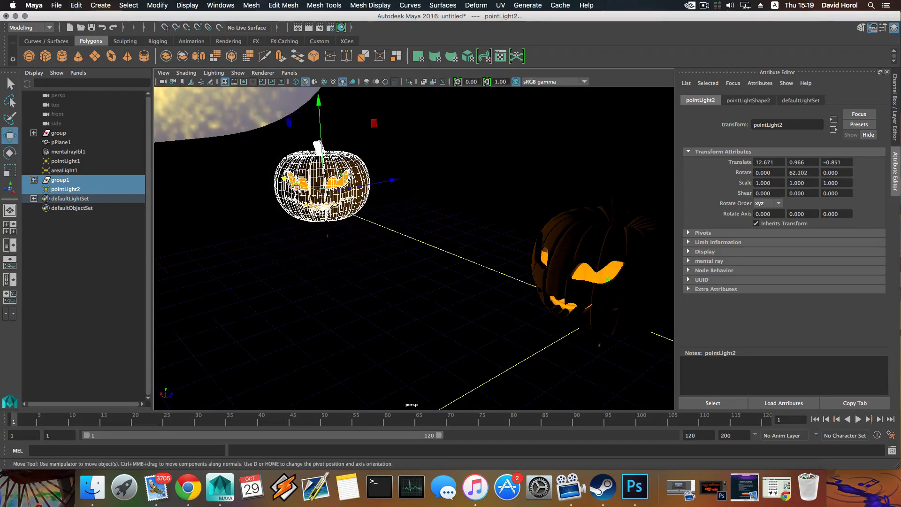
pyautogui.moveTo(281, 186); pyautogui.dragTo(386, 270)
pyautogui.moveTo(422, 235)
pyautogui.keyDown('alt'); pyautogui.mouseDown()
pyautogui.moveTo(394, 238)
pyautogui.moveTo(413, 277)
pyautogui.moveTo(425, 242)
pyautogui.moveTo(417, 221)
pyautogui.mouseUp(); pyautogui.keyUp('alt')
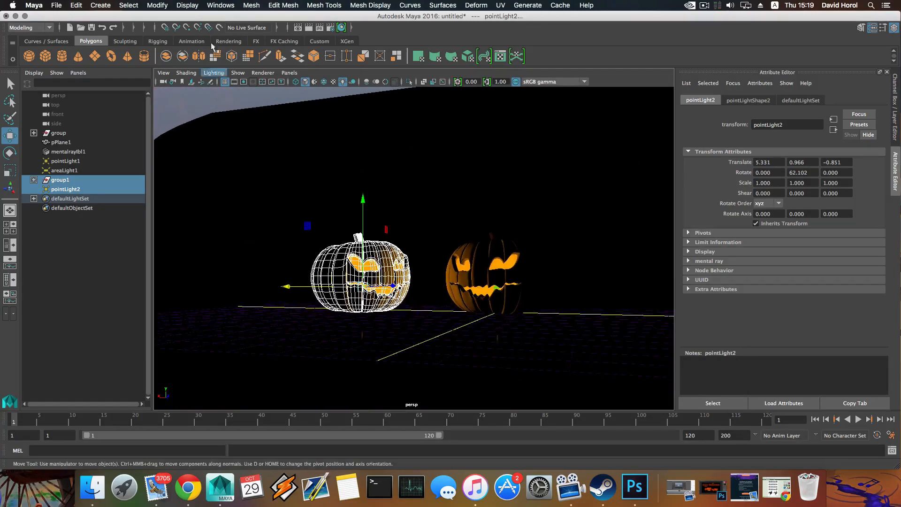
# Step: Create beveled 3D text reading "Happy Halloween" in the Trattatello Regular font at size 48
pyautogui.click(93, 6)
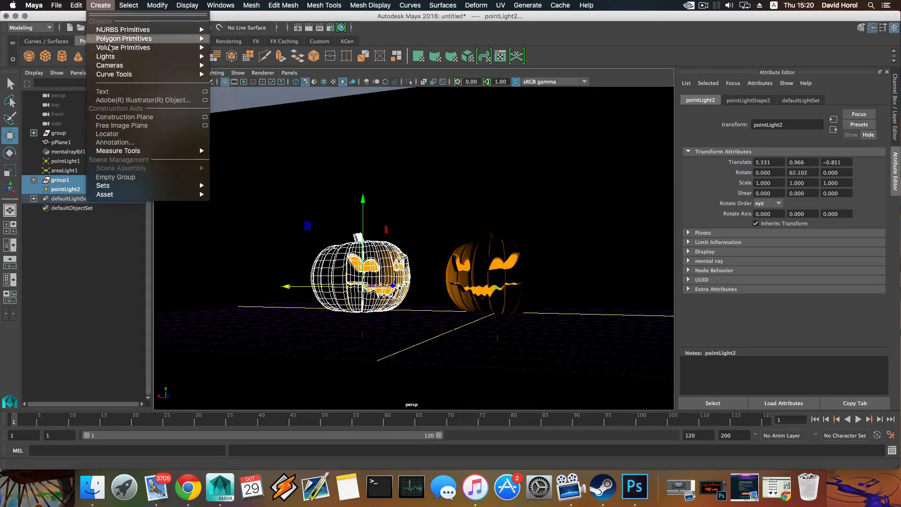
pyautogui.click(206, 92)
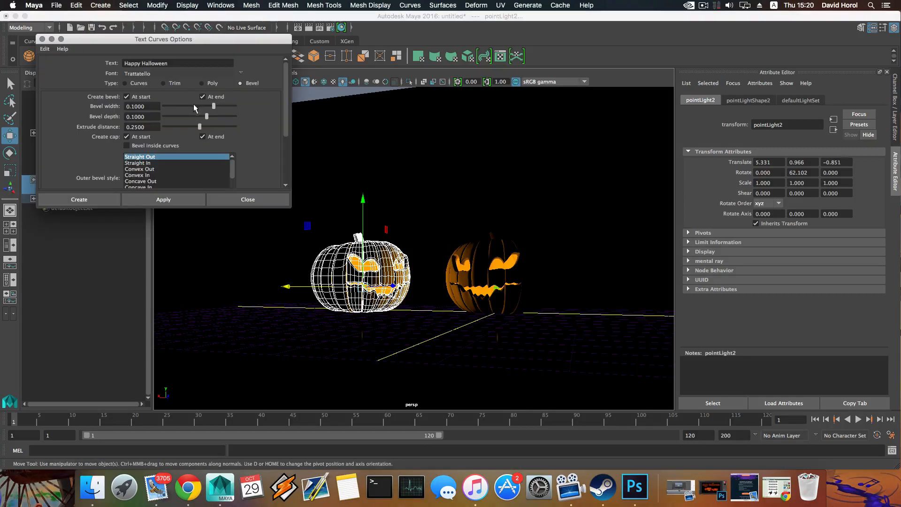
pyautogui.moveTo(177, 27); pyautogui.dragTo(323, 68)
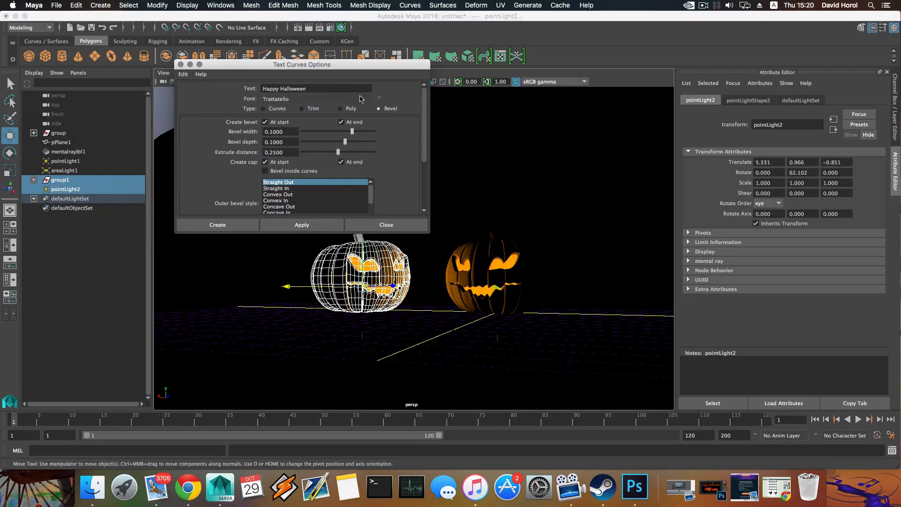
pyautogui.tripleClick(308, 90)
pyautogui.click(381, 97)
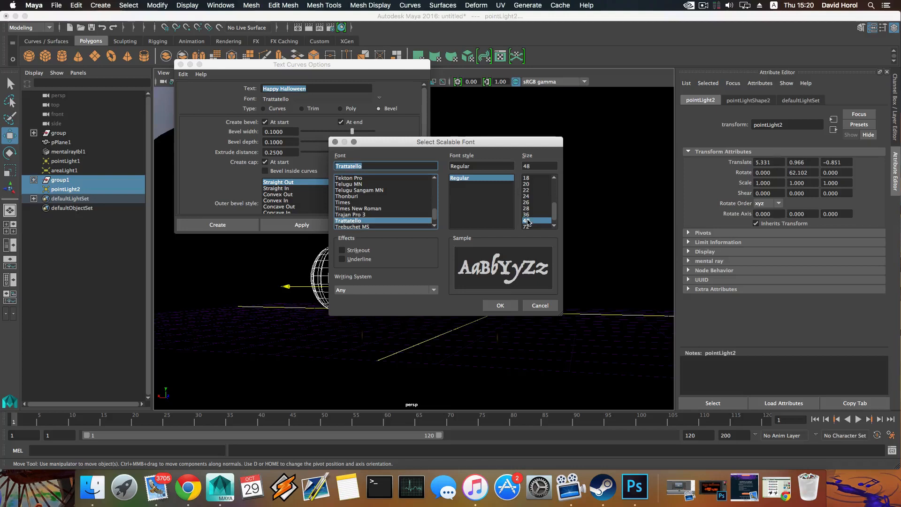
pyautogui.click(512, 307)
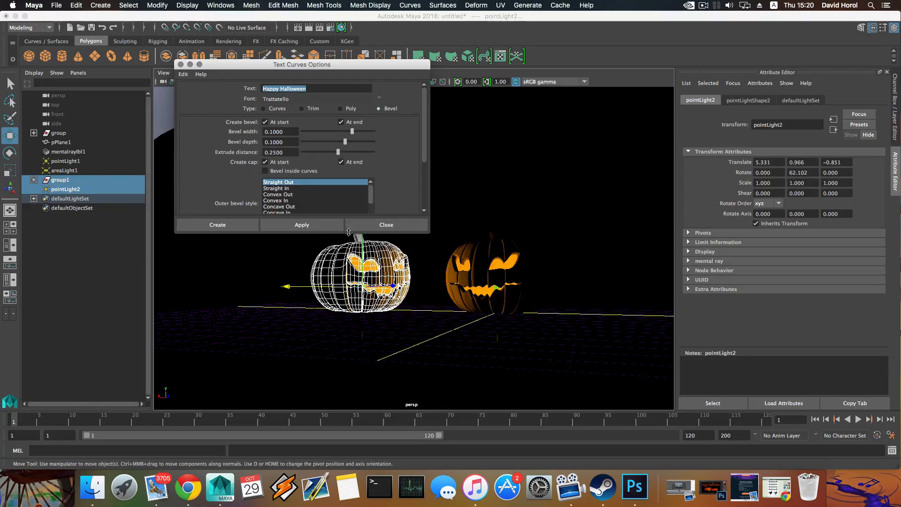
pyautogui.click(313, 224)
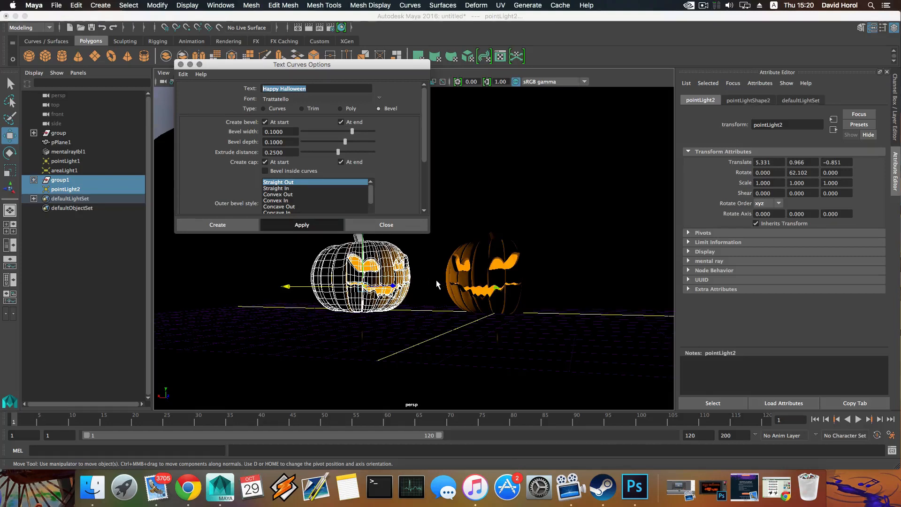
pyautogui.click(428, 296)
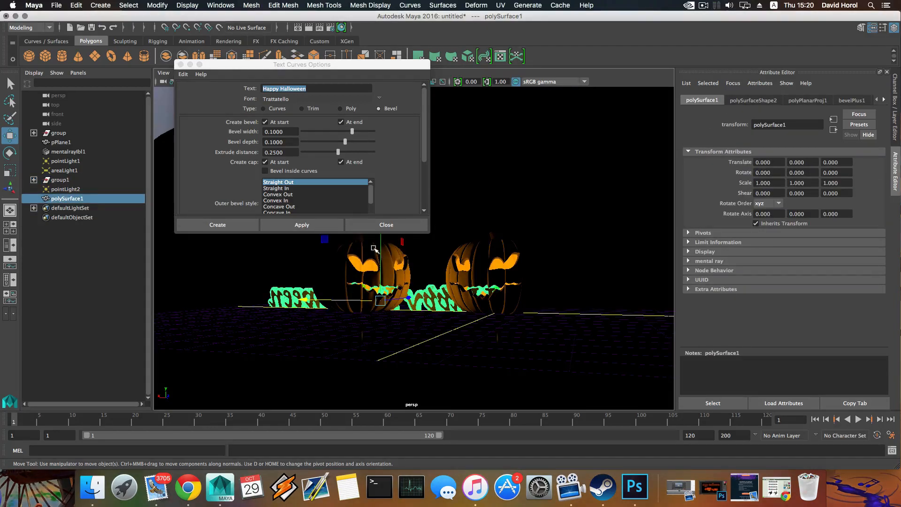
# Step: Raise the Happy Halloween text above the pumpkins to about Y 4.6 and rotate it about 195° around Y so it reads correctly
pyautogui.moveTo(380, 250); pyautogui.dragTo(381, 80)
pyautogui.click(386, 226)
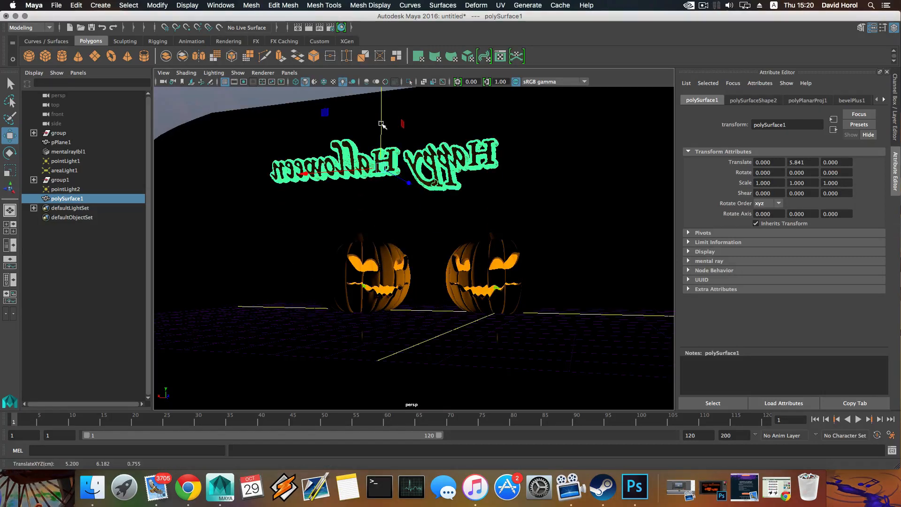
pyautogui.press('e')
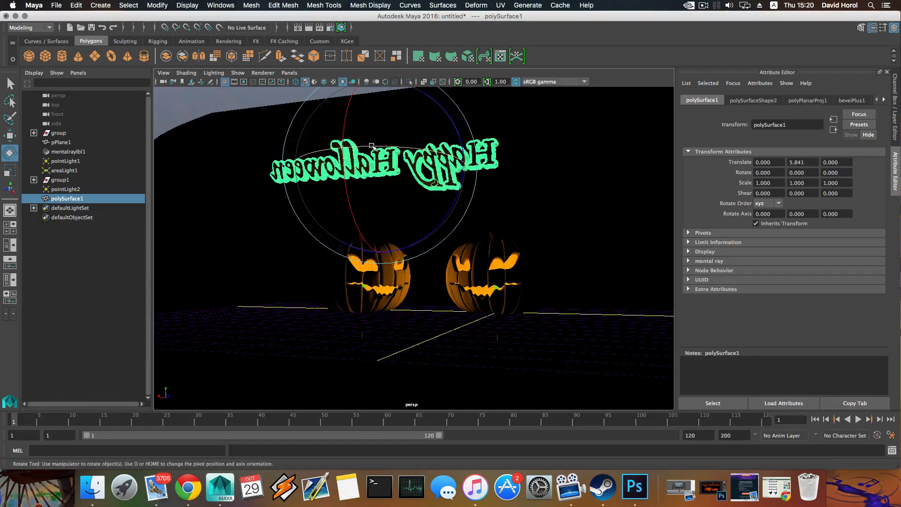
pyautogui.moveTo(372, 146)
pyautogui.mouseDown()
pyautogui.moveTo(396, 122)
pyautogui.moveTo(381, 112)
pyautogui.moveTo(381, 157)
pyautogui.mouseUp()
pyautogui.press('w')
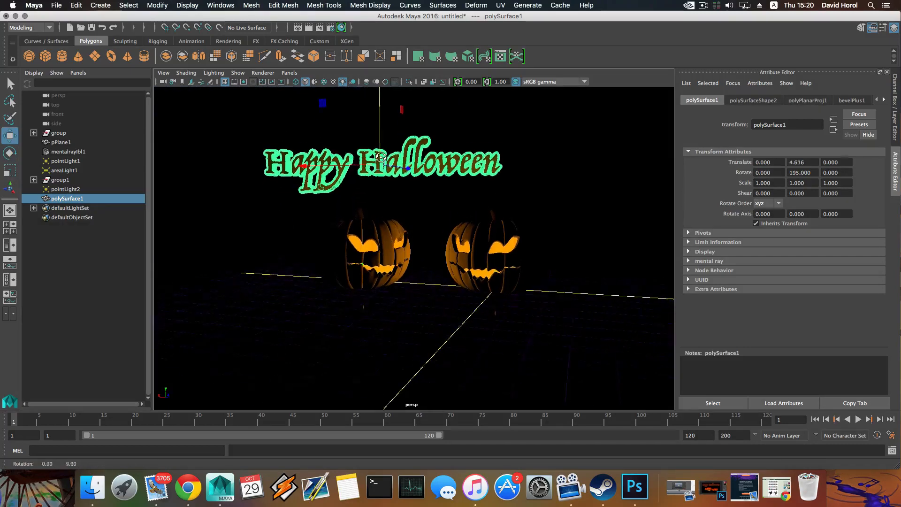
# Step: Assign the existing mia_material_x1 material to the Happy Halloween text and check the settings of the same material on the original pumpkin
pyautogui.keyDown('alt'); pyautogui.moveTo(380, 206); pyautogui.dragTo(374, 267, button='middle'); pyautogui.keyUp('alt')
pyautogui.scroll(6, 374, 268)
pyautogui.rightClick(418, 213)
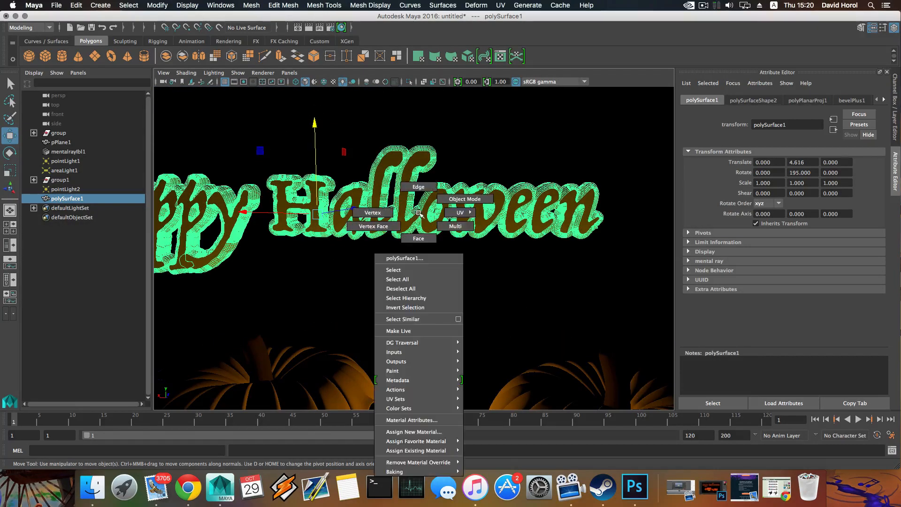
pyautogui.moveTo(451, 451)
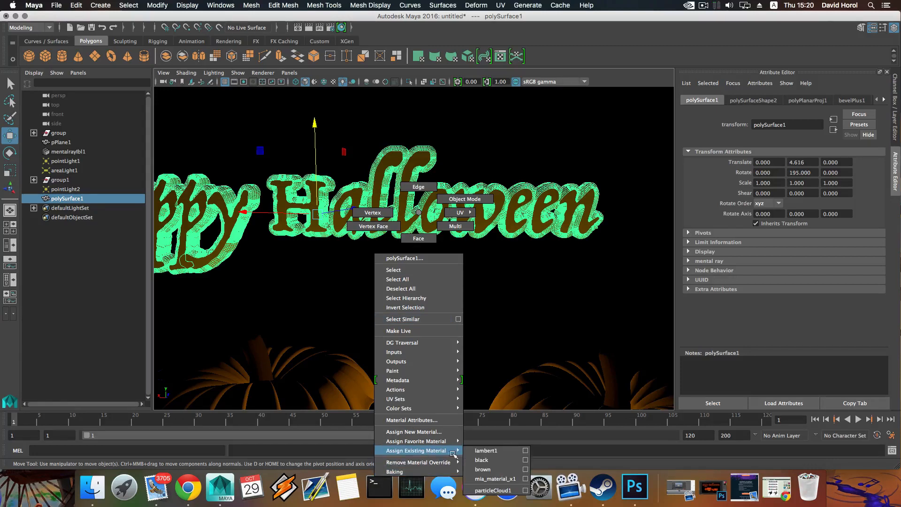
pyautogui.click(502, 480)
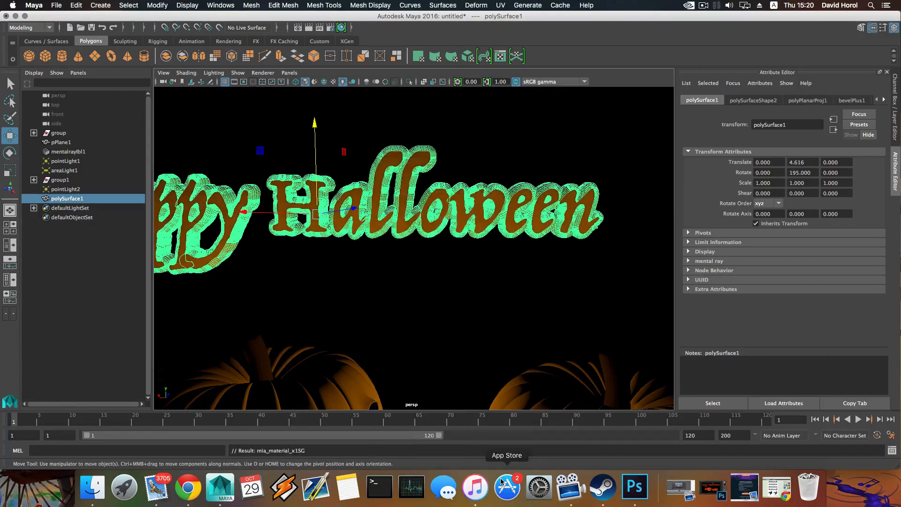
pyautogui.rightClick(416, 209)
pyautogui.click(424, 215)
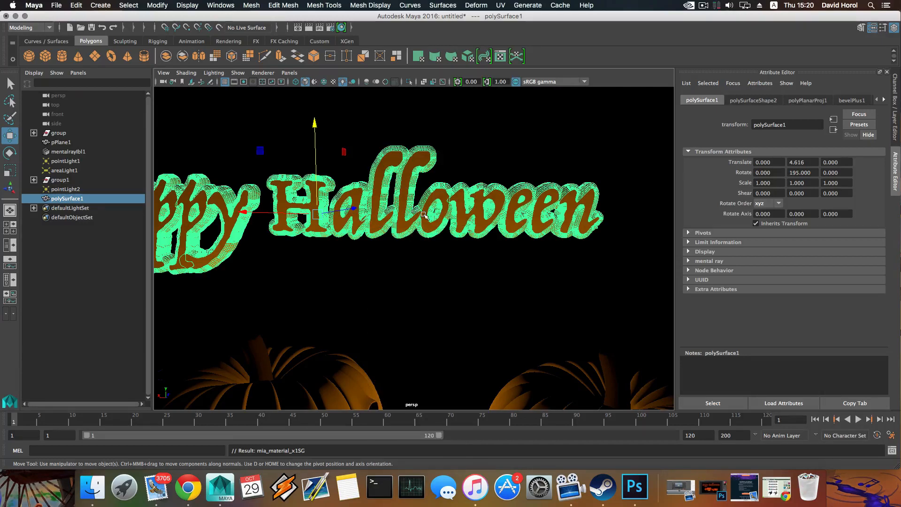
pyautogui.click(551, 380)
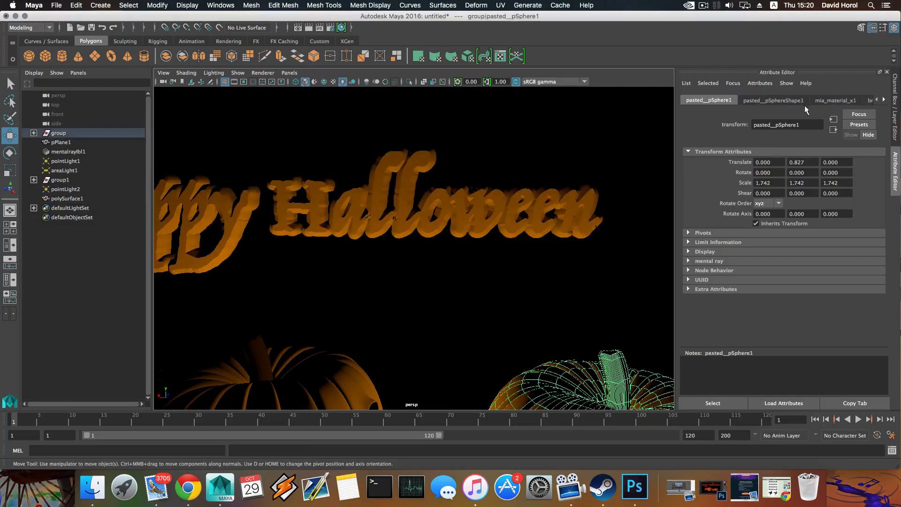
pyautogui.click(840, 100)
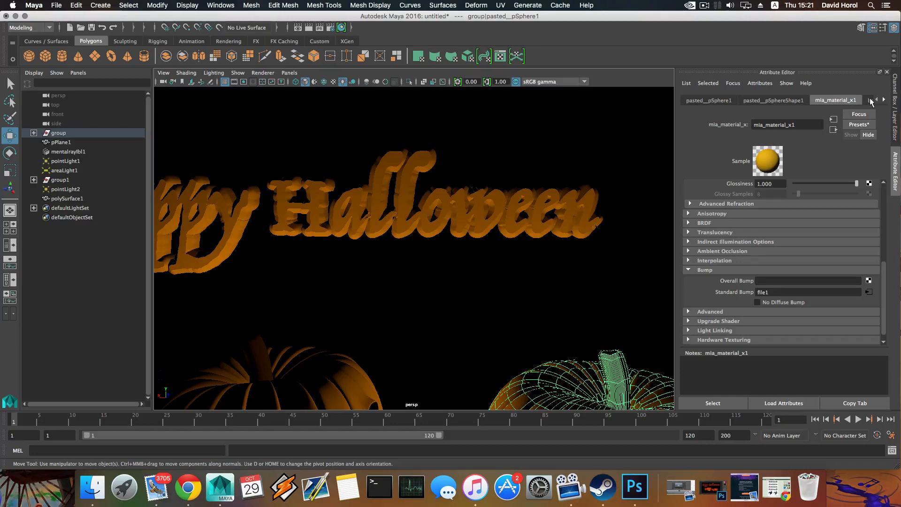
# Step: Assign the existing black material to the front faces of every letter in the Happy Halloween text, and return to object selection
pyautogui.click(368, 217)
pyautogui.moveTo(347, 205); pyautogui.dragTo(350, 230, button='right')
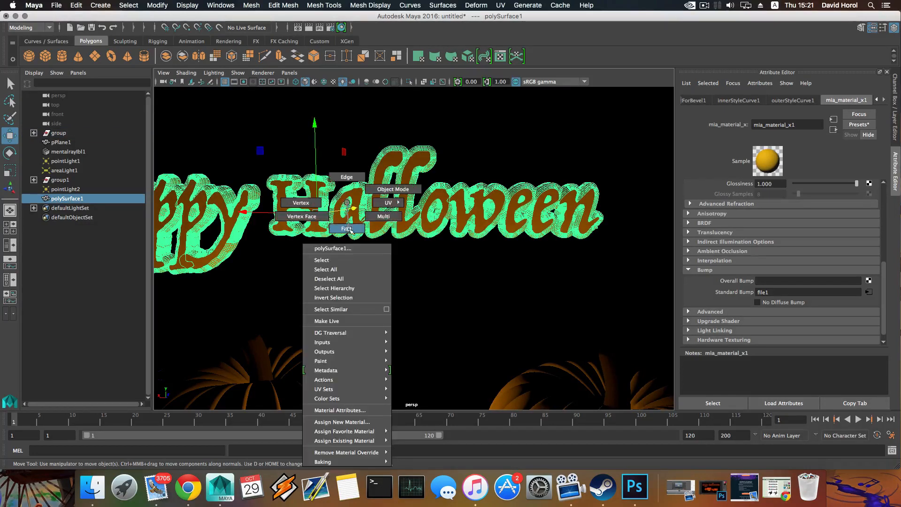
pyautogui.click(572, 214)
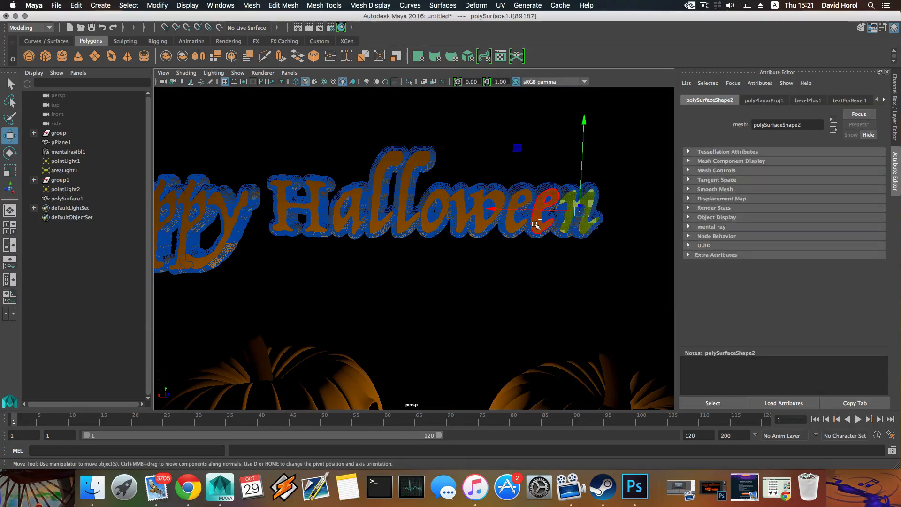
pyautogui.keyDown('shift'); pyautogui.click(535, 225); pyautogui.keyUp('shift')
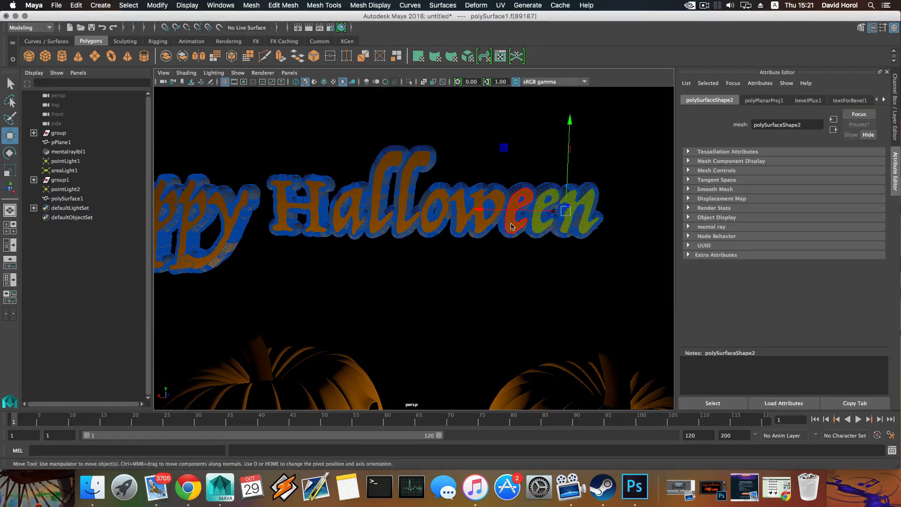
pyautogui.keyDown('shift'); pyautogui.click(516, 224); pyautogui.keyUp('shift')
pyautogui.keyDown('shift'); pyautogui.click(477, 220); pyautogui.keyUp('shift')
pyautogui.keyDown('shift'); pyautogui.click(440, 217); pyautogui.keyUp('shift')
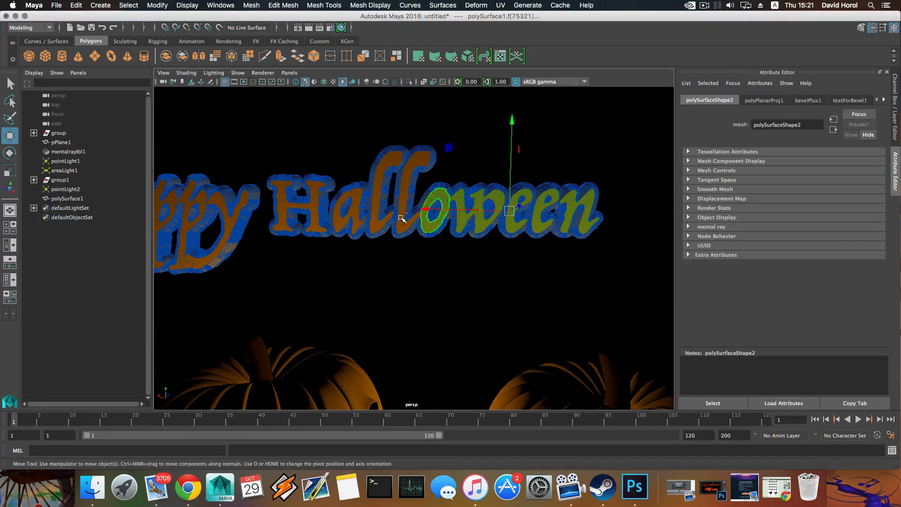
pyautogui.keyDown('shift'); pyautogui.click(404, 217); pyautogui.keyUp('shift')
pyautogui.keyDown('shift'); pyautogui.click(359, 222); pyautogui.keyUp('shift')
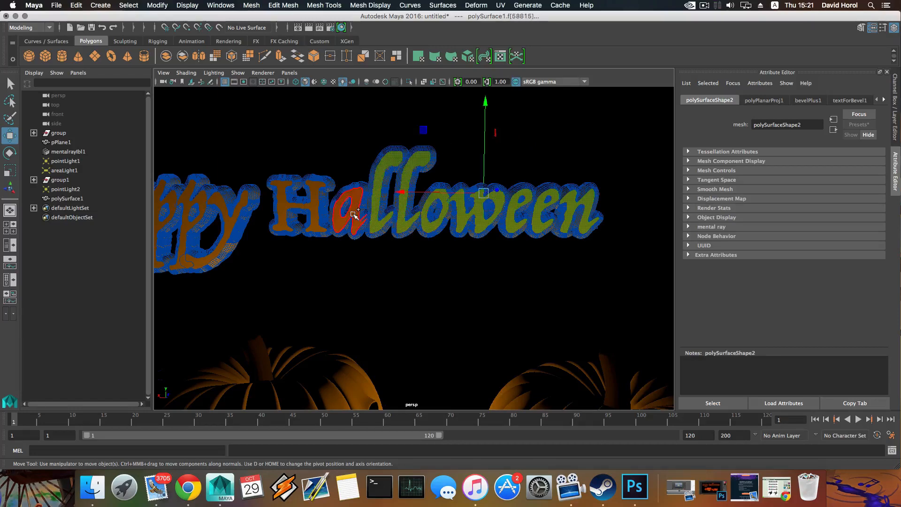
pyautogui.keyDown('shift'); pyautogui.click(330, 216); pyautogui.keyUp('shift')
pyautogui.keyDown('shift'); pyautogui.click(312, 217); pyautogui.keyUp('shift')
pyautogui.keyDown('alt'); pyautogui.moveTo(380, 249); pyautogui.dragTo(568, 262, button='middle'); pyautogui.keyUp('alt')
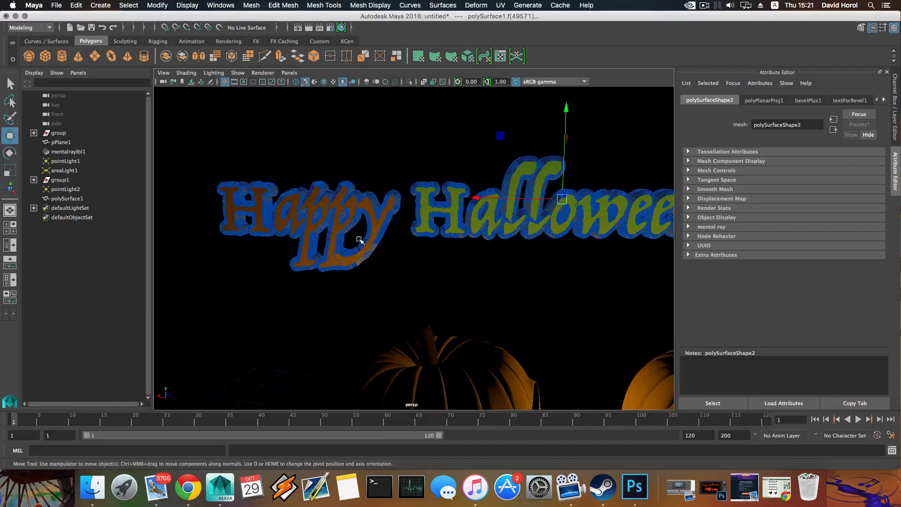
pyautogui.keyDown('shift'); pyautogui.click(381, 218); pyautogui.keyUp('shift')
pyautogui.keyDown('shift'); pyautogui.click(332, 238); pyautogui.keyUp('shift')
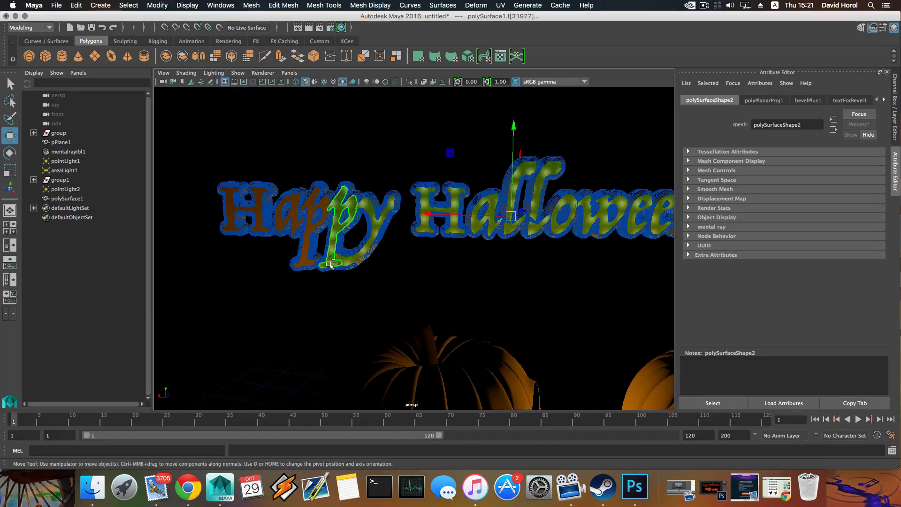
pyautogui.keyDown('shift'); pyautogui.click(310, 226); pyautogui.keyUp('shift')
pyautogui.keyDown('shift'); pyautogui.click(289, 213); pyautogui.keyUp('shift')
pyautogui.keyDown('shift'); pyautogui.click(255, 214); pyautogui.keyUp('shift')
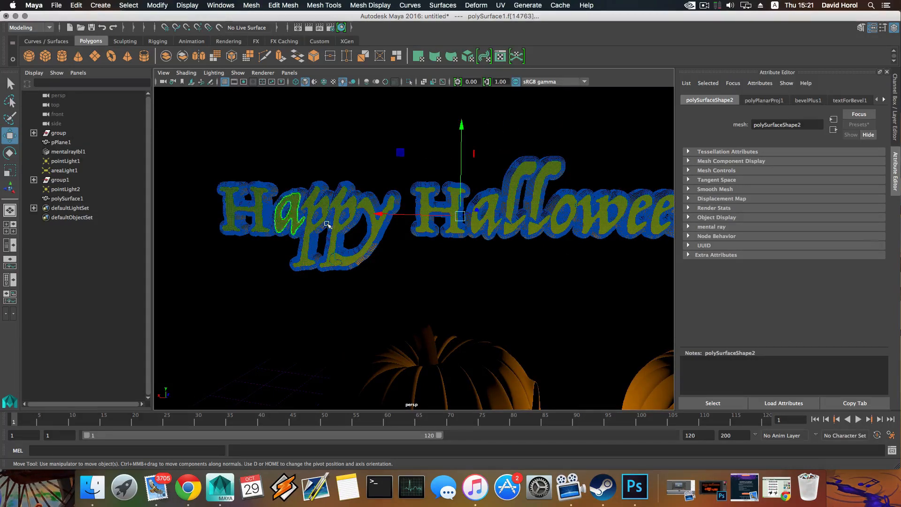
pyautogui.keyDown('alt'); pyautogui.moveTo(380, 235); pyautogui.dragTo(364, 248); pyautogui.keyUp('alt')
pyautogui.scroll(2, 364, 248)
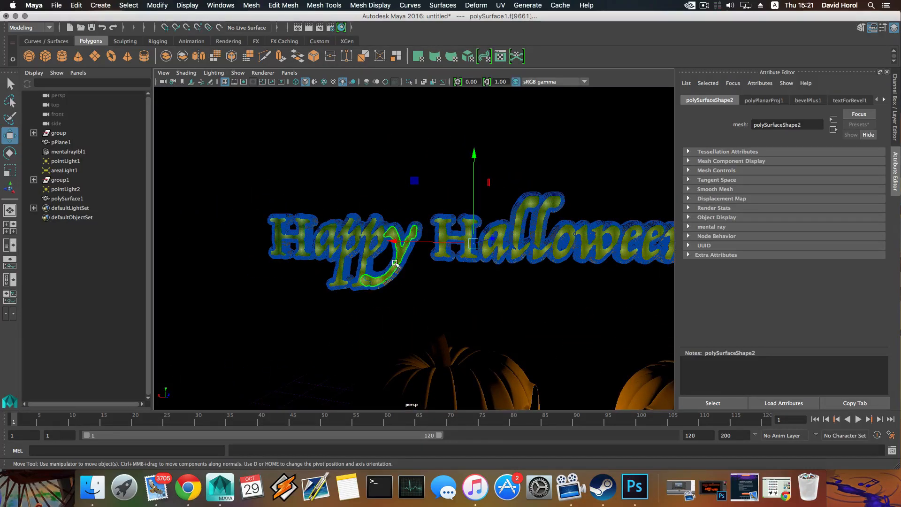
pyautogui.moveTo(398, 238); pyautogui.dragTo(474, 467, button='right')
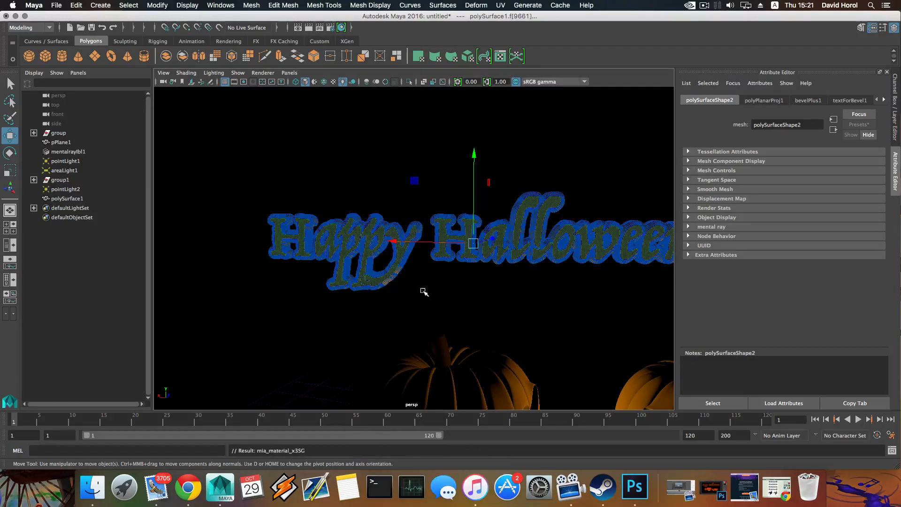
pyautogui.scroll(-2, 438, 288)
pyautogui.press('F8')
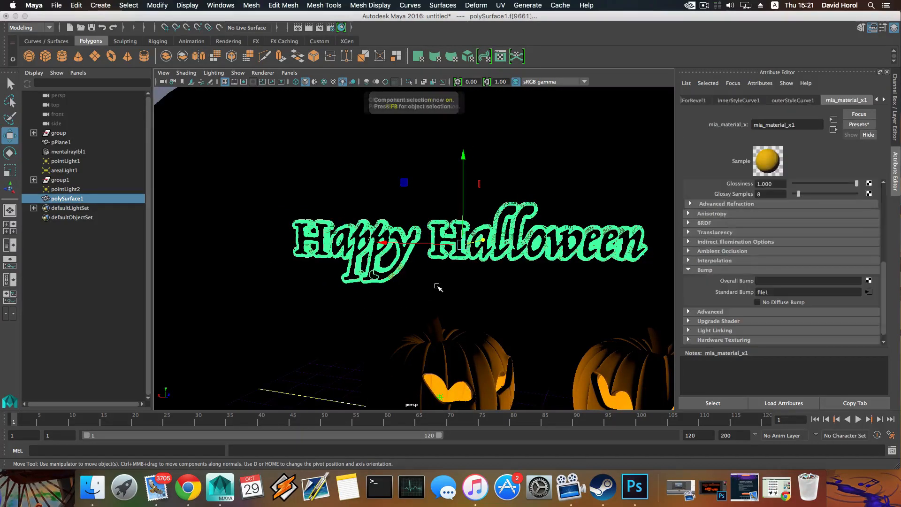
# Step: Frame both pumpkins and the text within the resolution gate, and rotate the text to about 4.5° X, 207.8° Y and -1.8° Z
pyautogui.keyDown('alt'); pyautogui.moveTo(437, 286); pyautogui.dragTo(463, 197); pyautogui.keyUp('alt')
pyautogui.press('e')
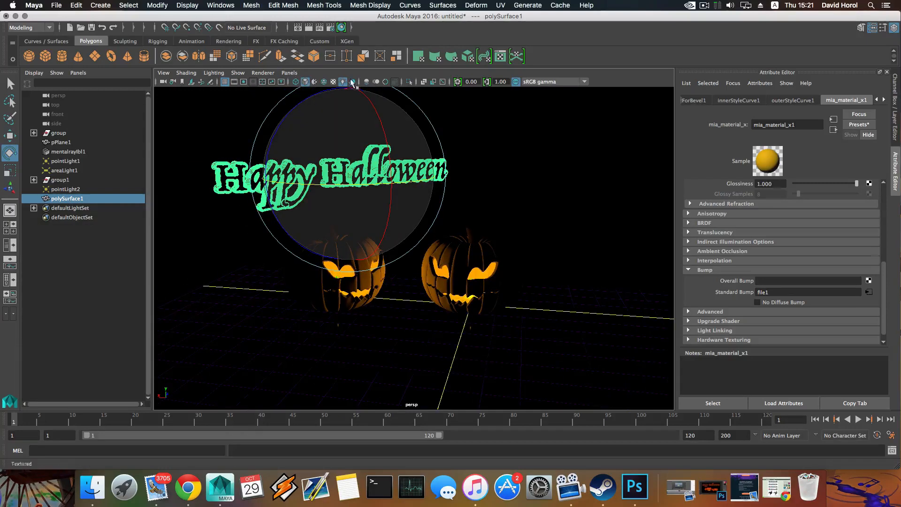
pyautogui.click(243, 82)
pyautogui.keyDown('alt'); pyautogui.moveTo(370, 221); pyautogui.dragTo(417, 258, button='right'); pyautogui.keyUp('alt')
pyautogui.keyDown('alt'); pyautogui.moveTo(416, 258); pyautogui.dragTo(397, 227); pyautogui.keyUp('alt')
pyautogui.moveTo(449, 210); pyautogui.dragTo(376, 219)
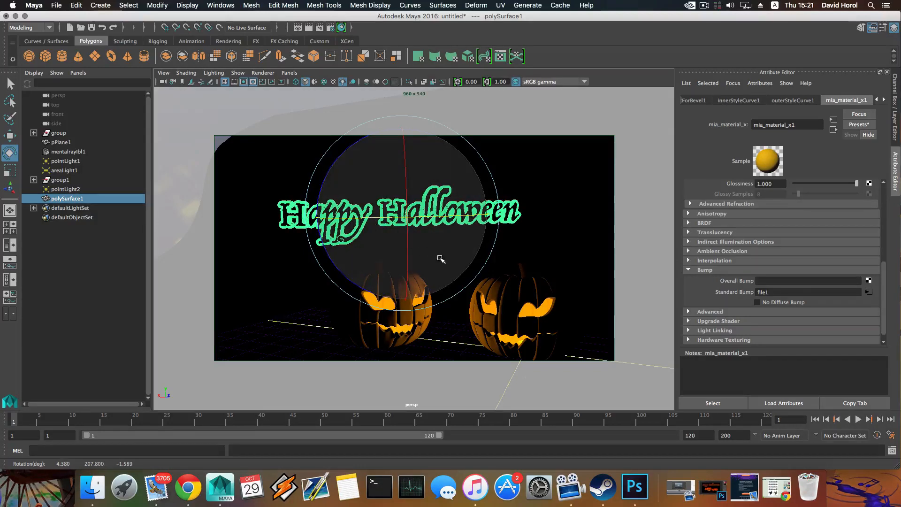
pyautogui.moveTo(355, 287); pyautogui.dragTo(358, 287)
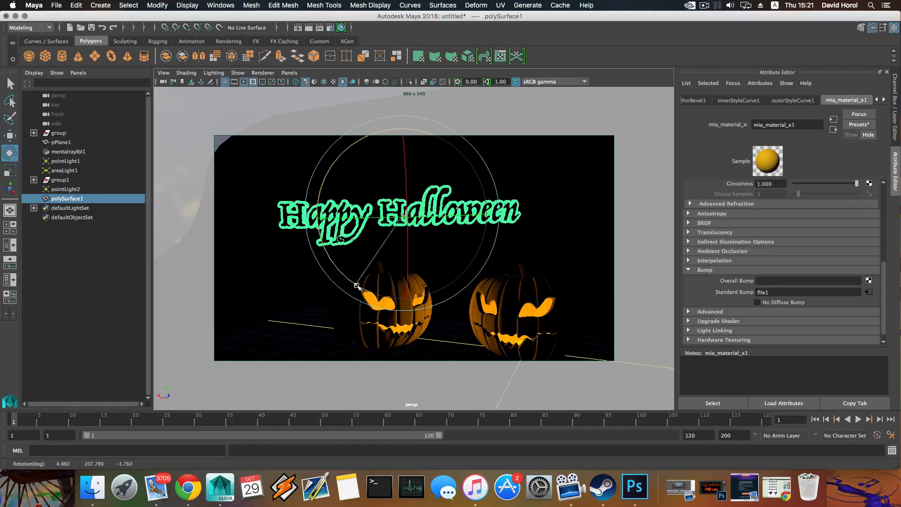
# Step: Set the render image size to the HD 1080 preset (1920 x 1080) in the render settings and close them
pyautogui.click(330, 28)
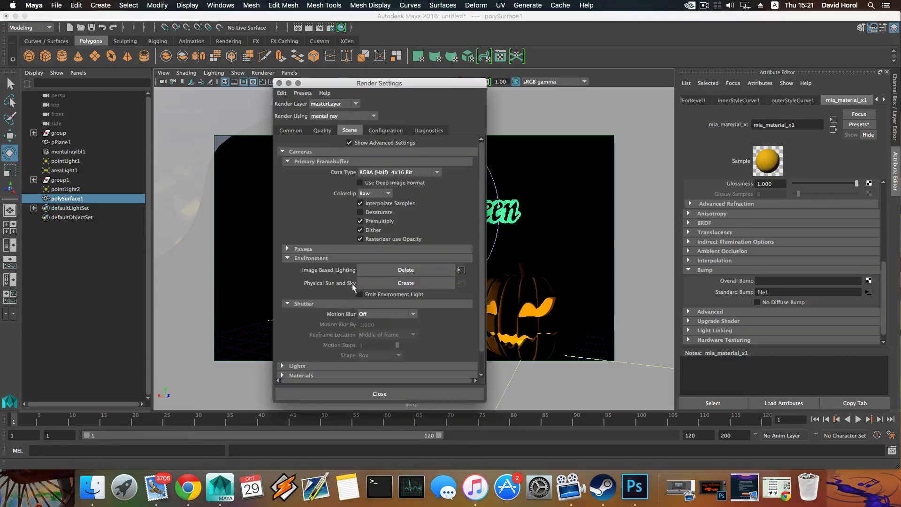
pyautogui.scroll(-2, 304, 371)
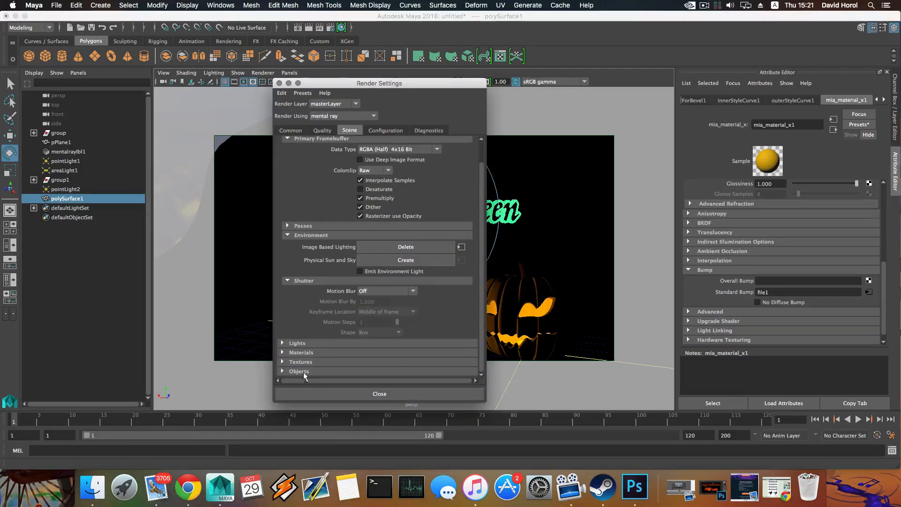
pyautogui.click(294, 131)
pyautogui.scroll(7, 372, 285)
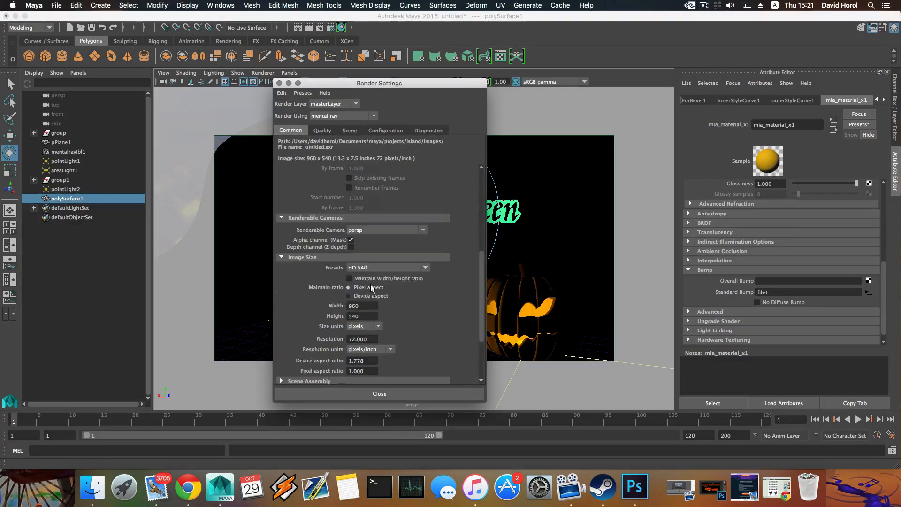
pyautogui.click(376, 267)
pyautogui.scroll(-2, 380, 339)
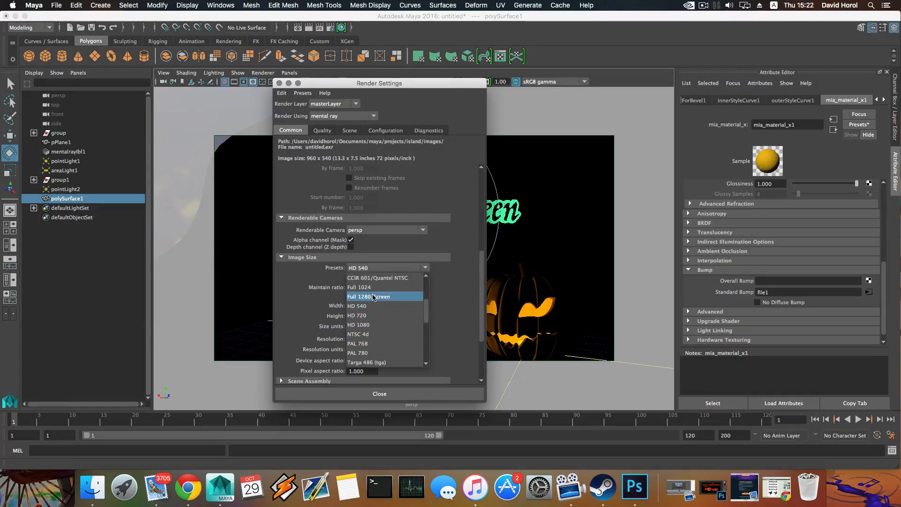
pyautogui.scroll(3, 379, 343)
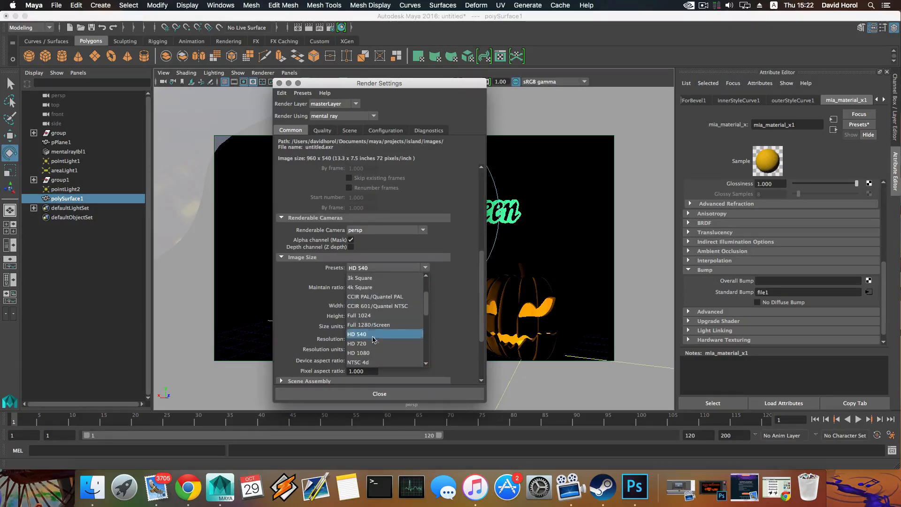
pyautogui.click(376, 353)
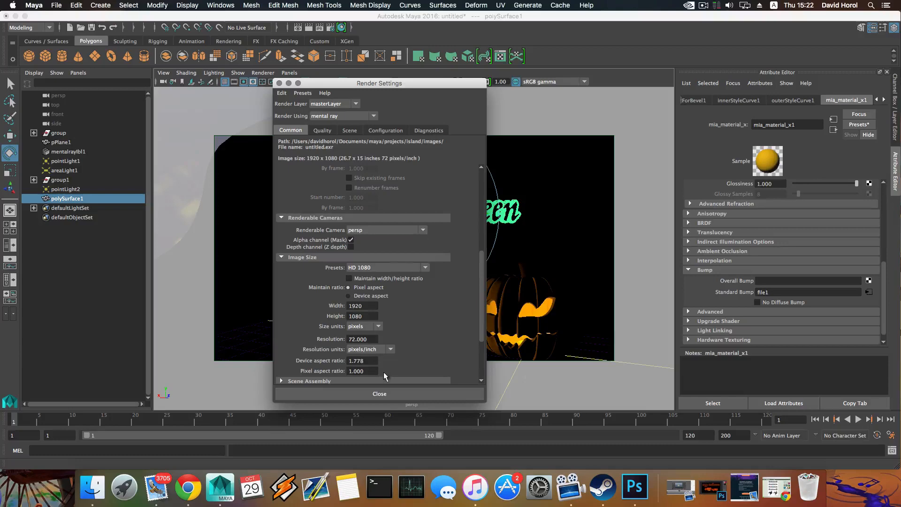
pyautogui.click(381, 393)
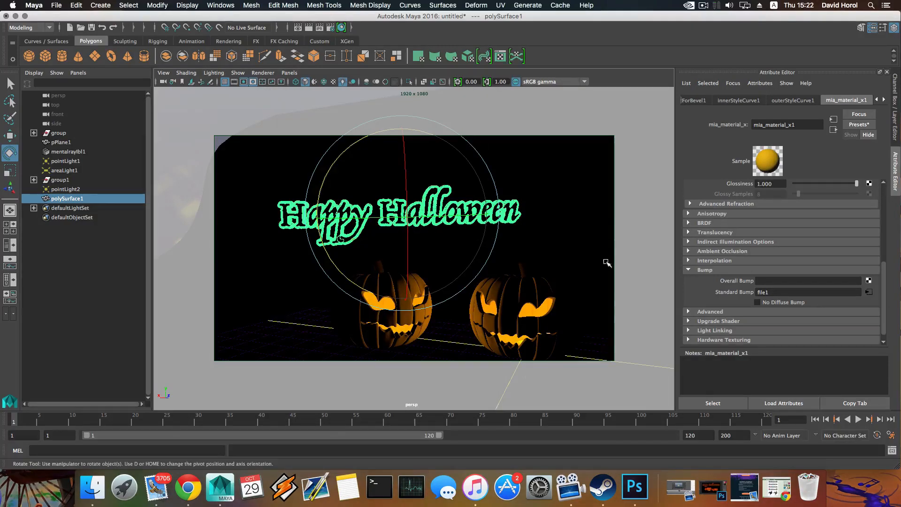
# Step: Reframe the pumpkins and text from a slightly different angle, render the frame, examine the image, and return to the scene
pyautogui.moveTo(535, 290)
pyautogui.keyDown('alt'); pyautogui.mouseDown()
pyautogui.moveTo(519, 253)
pyautogui.moveTo(504, 268)
pyautogui.moveTo(524, 284)
pyautogui.mouseUp(); pyautogui.keyUp('alt')
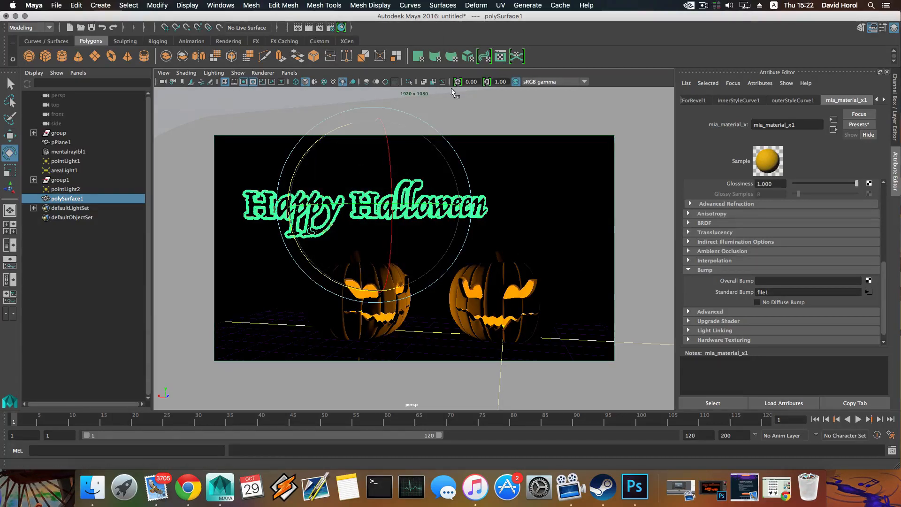
pyautogui.click(306, 29)
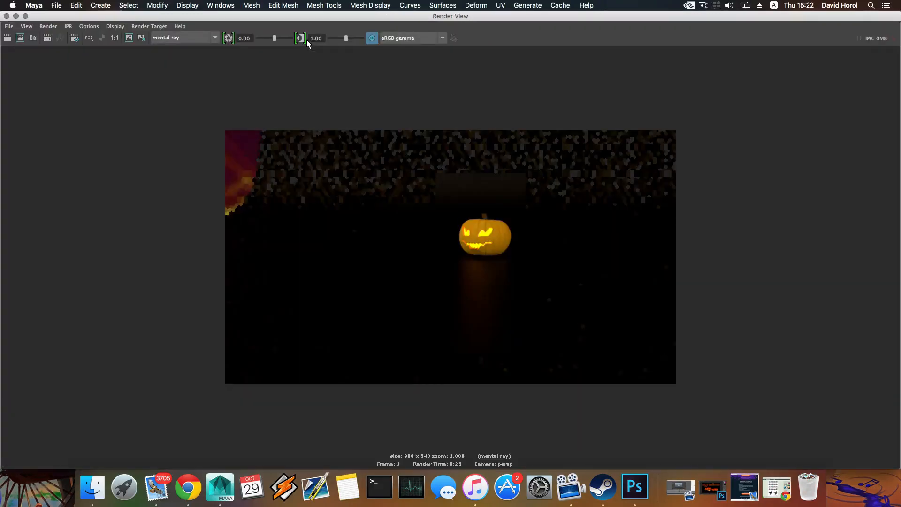
pyautogui.click(703, 6)
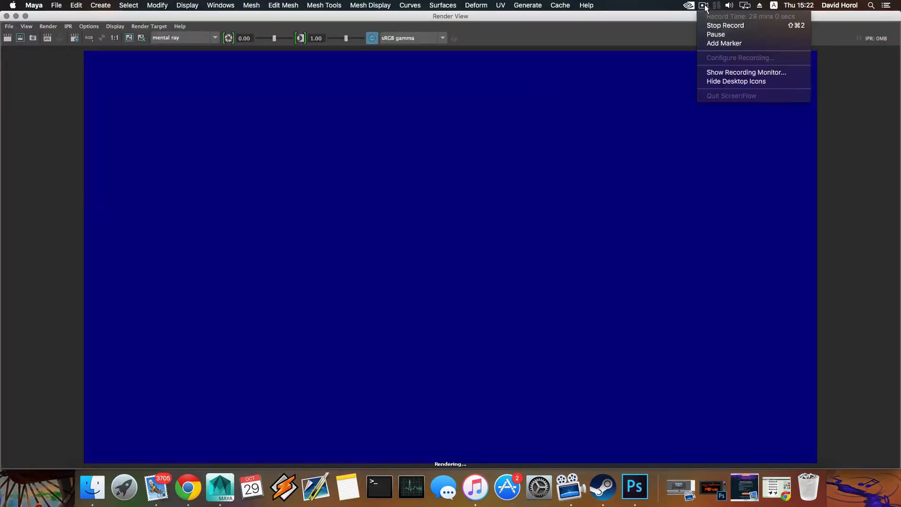
pyautogui.click(712, 32)
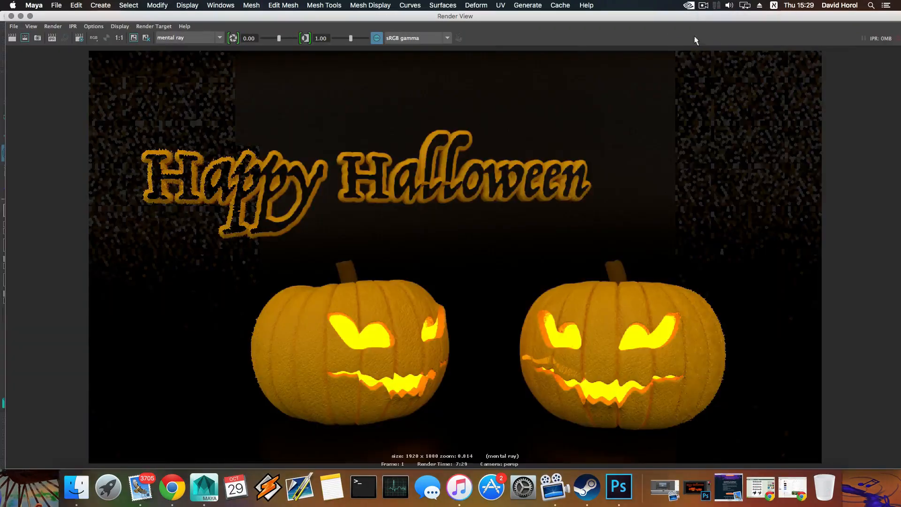
pyautogui.moveTo(499, 15); pyautogui.dragTo(524, 22)
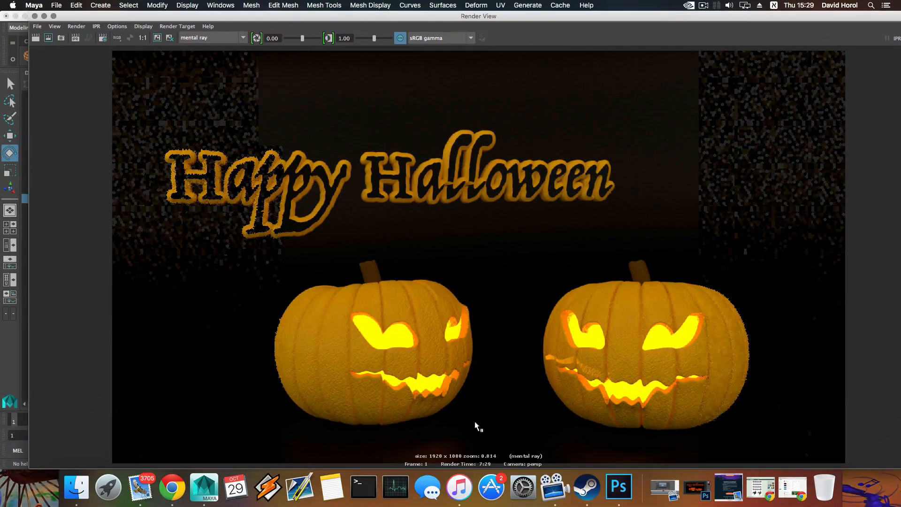
pyautogui.click(35, 16)
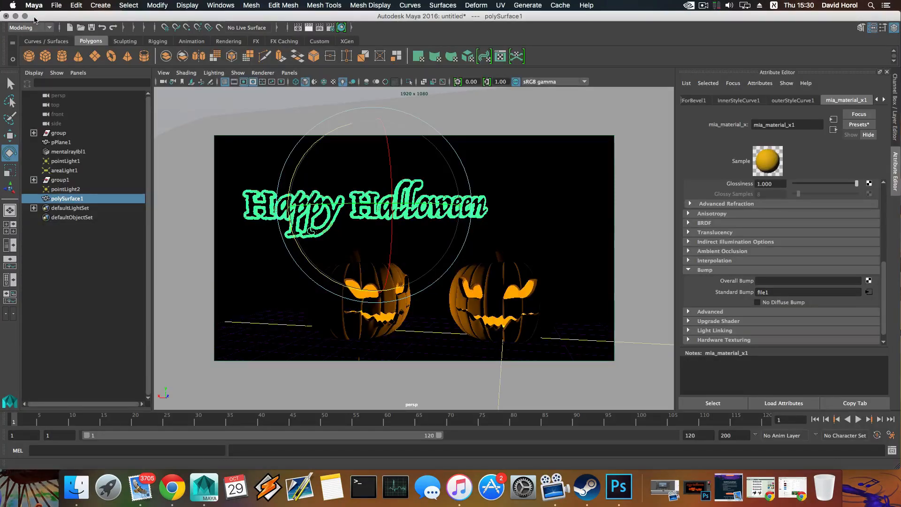
pyautogui.click(716, 5)
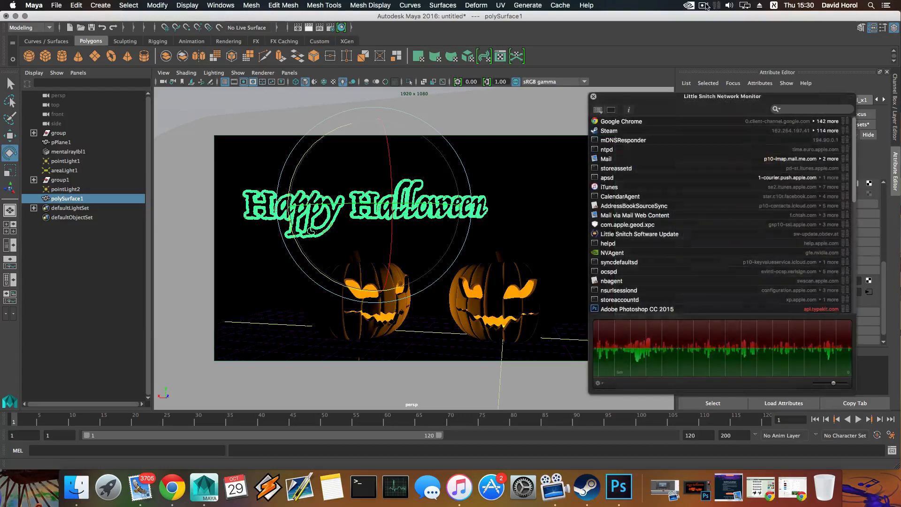
pyautogui.click(716, 50)
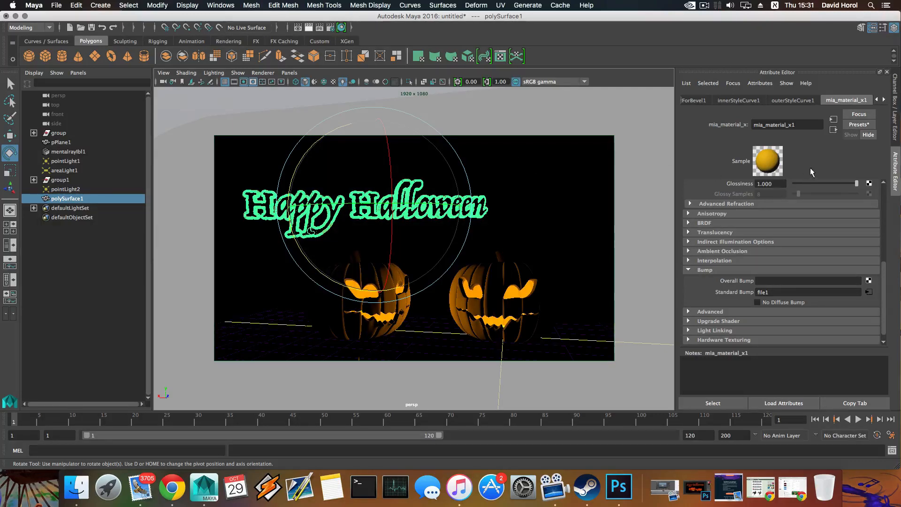
# Step: Darken the diffuse color of mia_material_x1 to a deeper orange, about hue 23, saturation 1 and value 0.59
pyautogui.moveTo(883, 274)
pyautogui.mouseDown()
pyautogui.moveTo(850, 204)
pyautogui.moveTo(871, 199)
pyautogui.mouseUp()
pyautogui.click(780, 204)
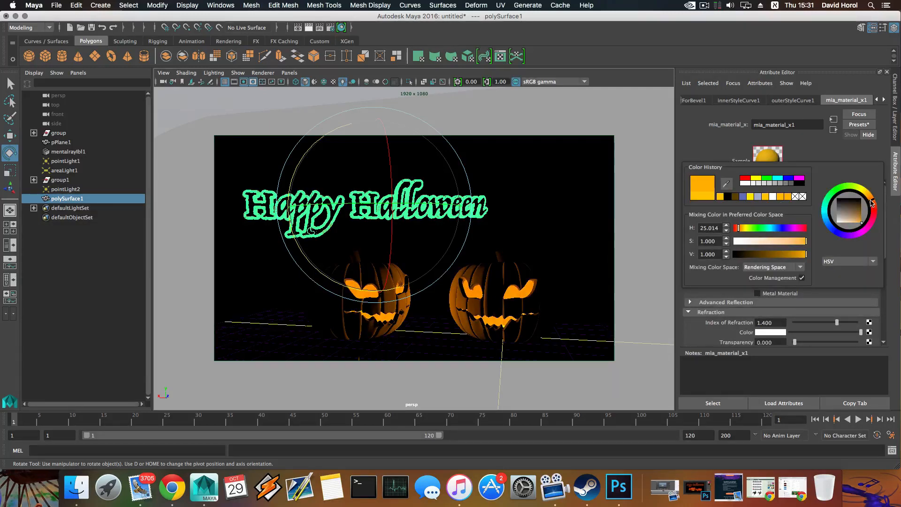
pyautogui.moveTo(796, 255); pyautogui.dragTo(795, 255)
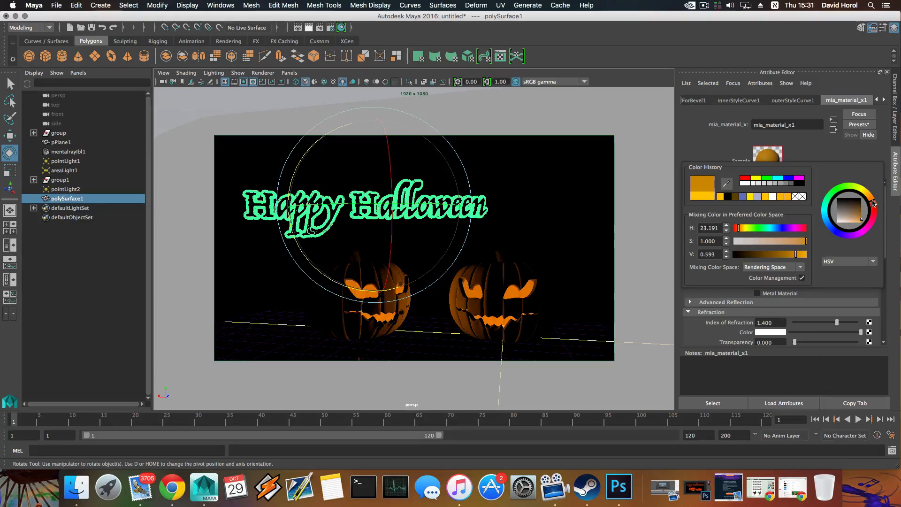
pyautogui.moveTo(874, 203); pyautogui.dragTo(874, 203)
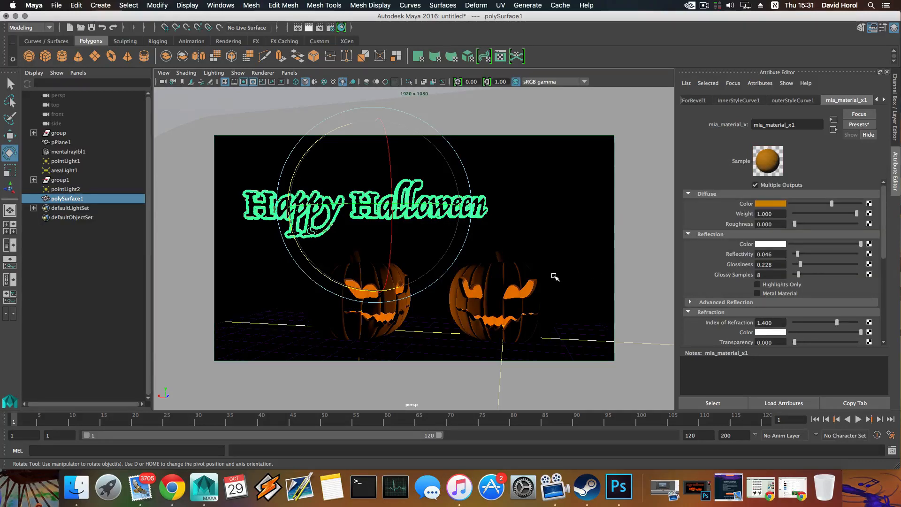
# Step: Reframe the scene so the text sits near the top of the resolution gate, and render the frame again with mental ray
pyautogui.keyDown('alt'); pyautogui.moveTo(535, 235); pyautogui.dragTo(517, 251); pyautogui.keyUp('alt')
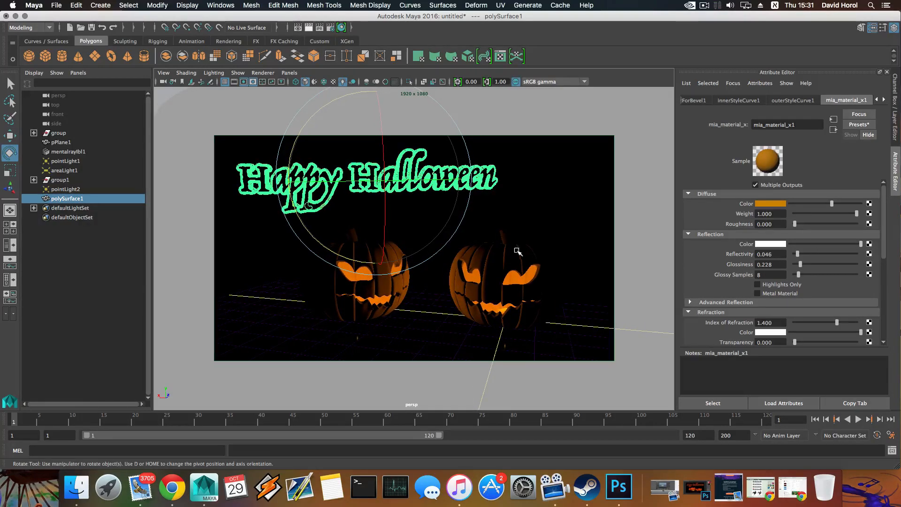
pyautogui.click(308, 28)
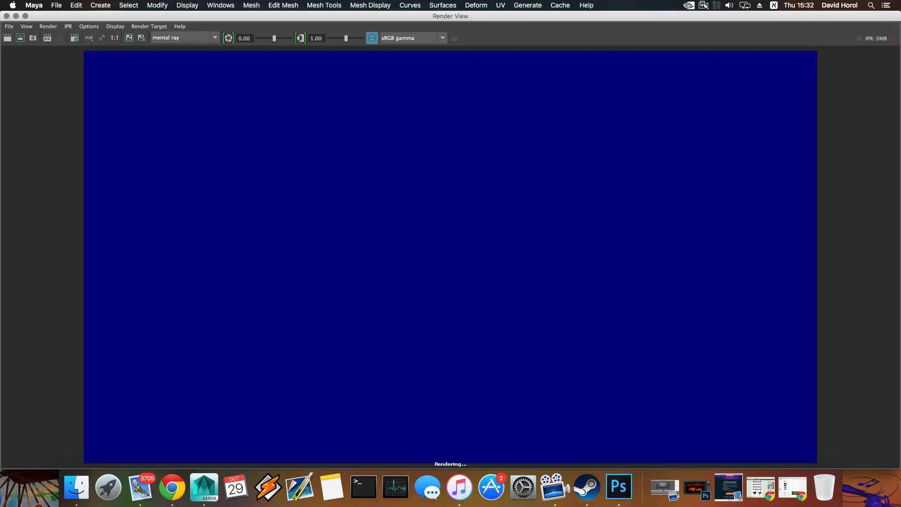
pyautogui.click(703, 5)
pyautogui.click(718, 34)
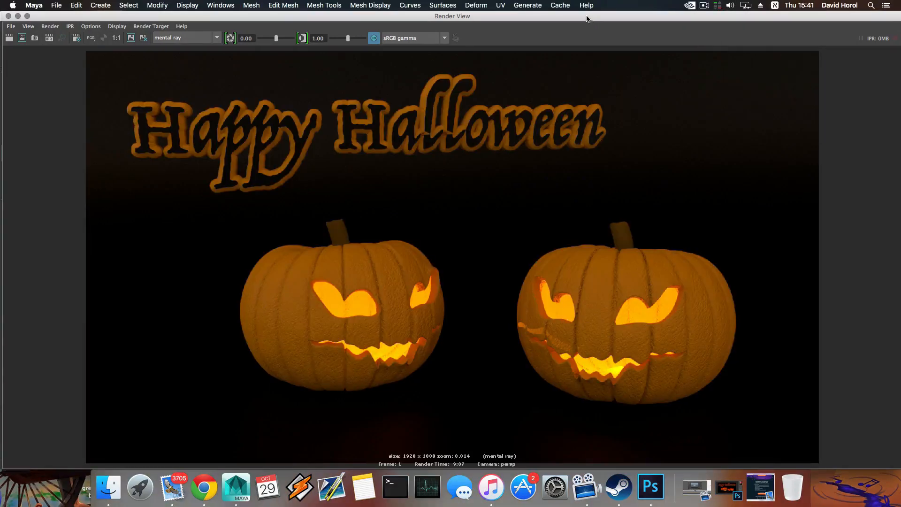
pyautogui.moveTo(586, 19); pyautogui.dragTo(592, 9)
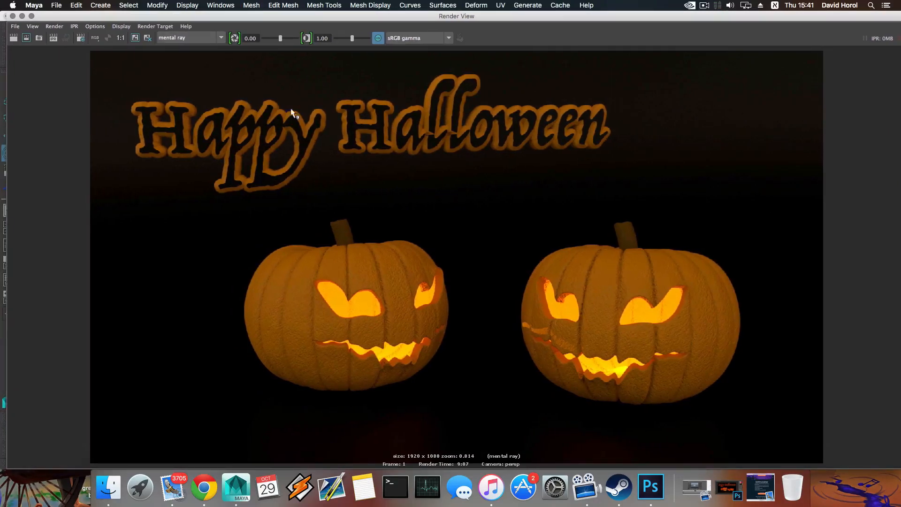
pyautogui.moveTo(301, 18); pyautogui.dragTo(295, 19)
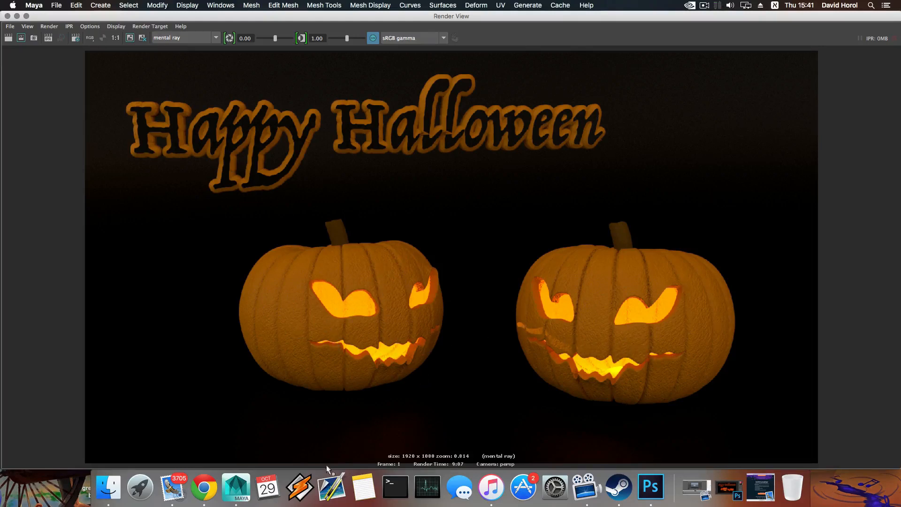
# Step: Switch to Chrome, open a new window and search Google for "pumpkin texture"
pyautogui.rightClick(204, 493)
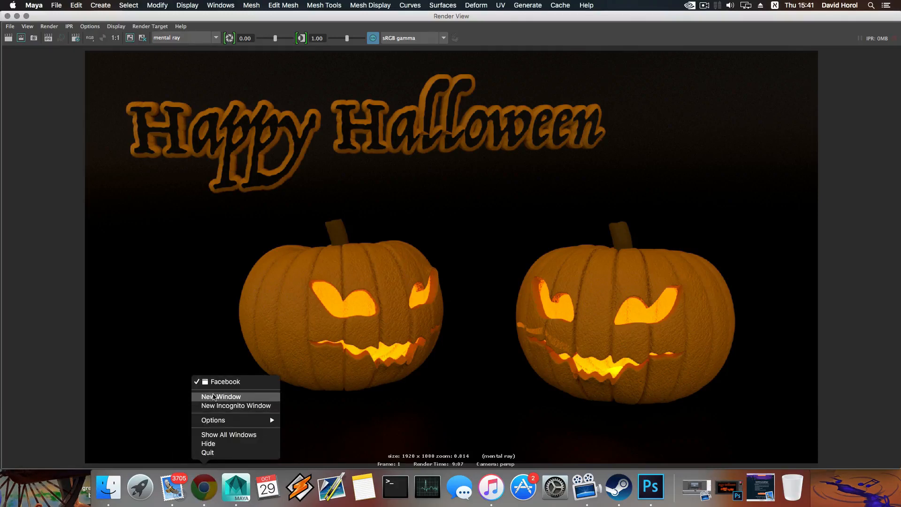
pyautogui.click(212, 397)
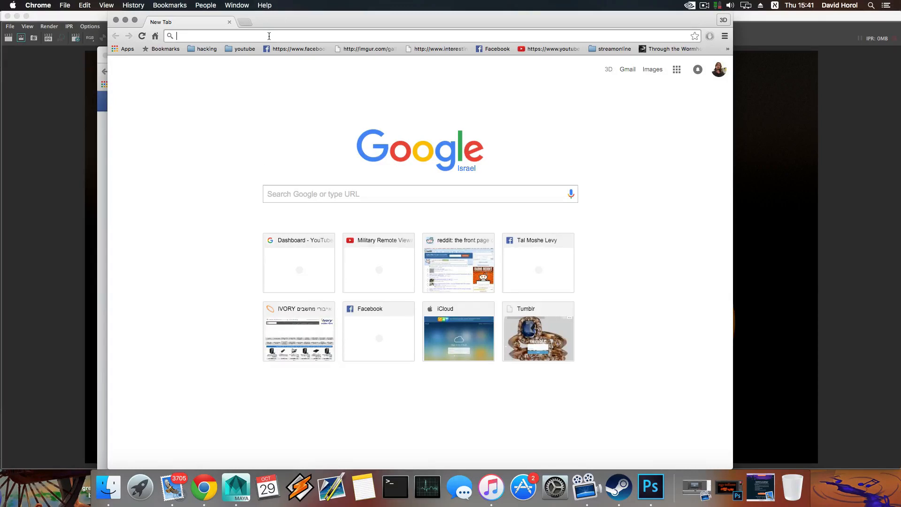
pyautogui.write('pump')
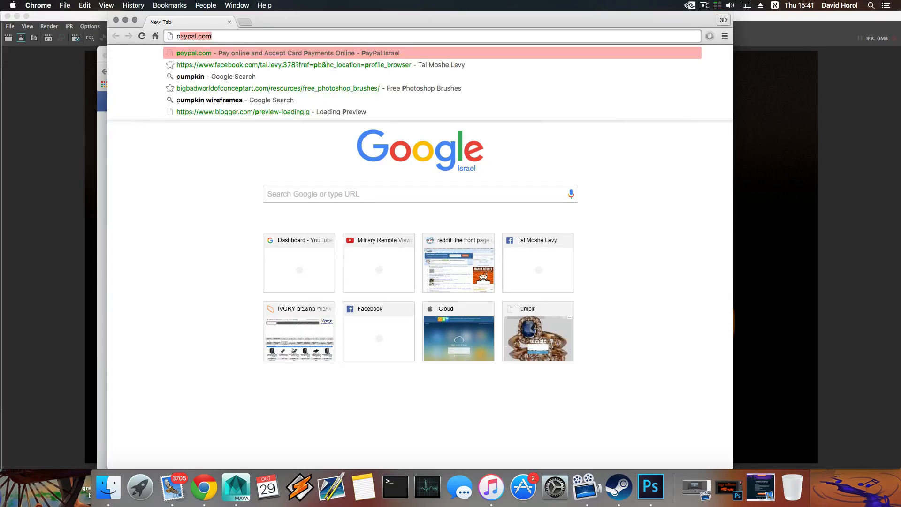
pyautogui.write('kin text')
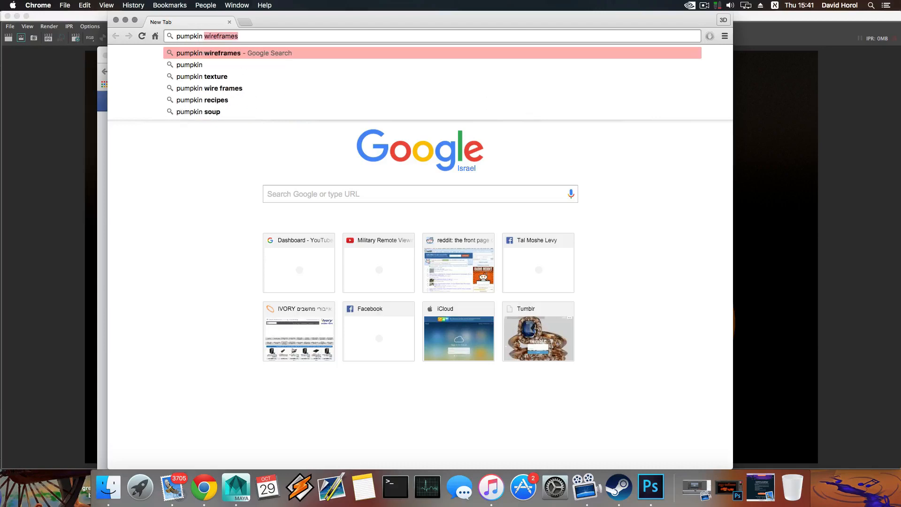
pyautogui.write('ure')
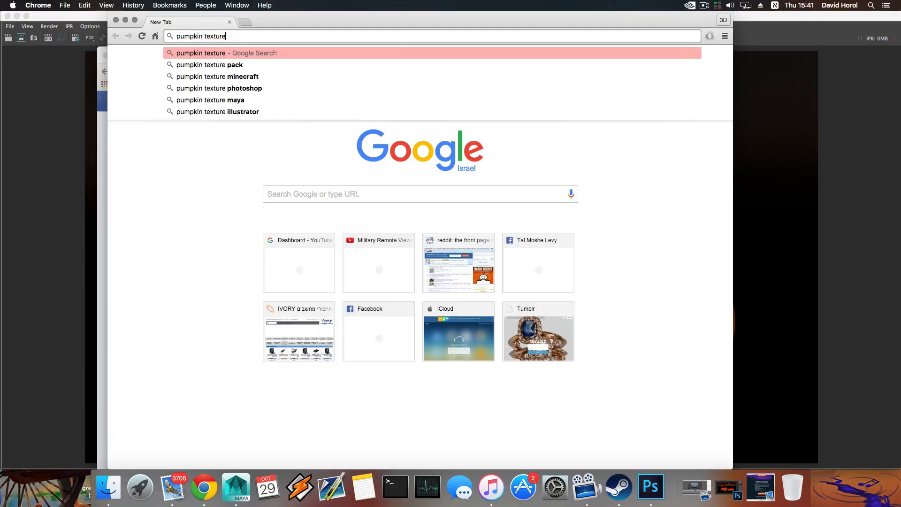
pyautogui.press('Return')
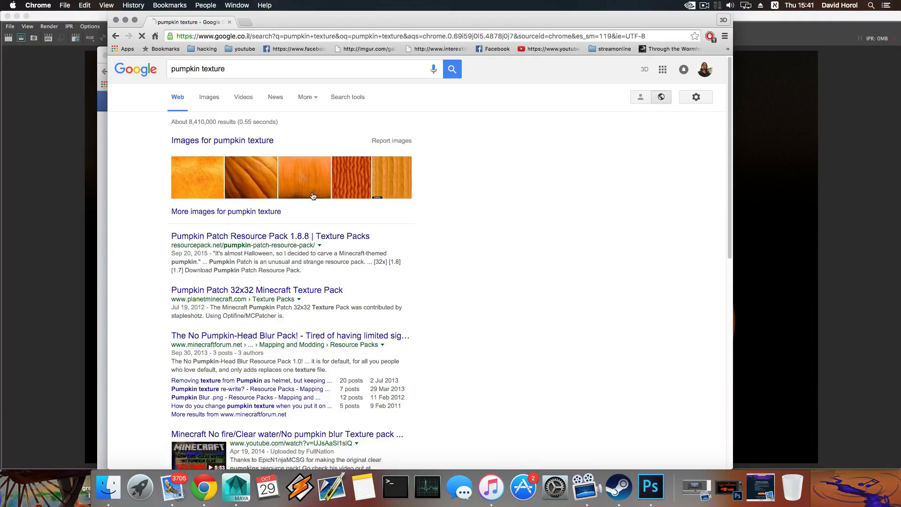
# Step: Look through the image results for pumpkin skin textures, and clear the browser windows away to return to Maya's render
pyautogui.click(209, 97)
pyautogui.scroll(-4, 425, 321)
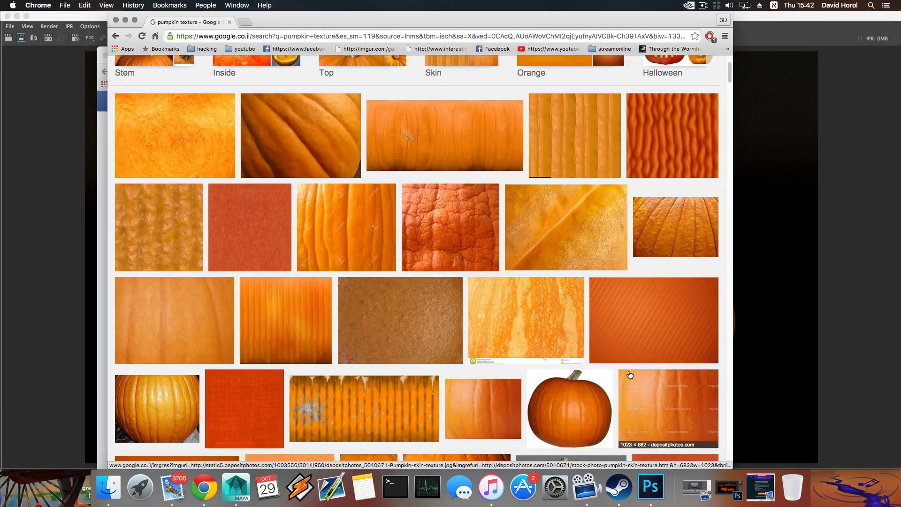
pyautogui.scroll(-2, 638, 385)
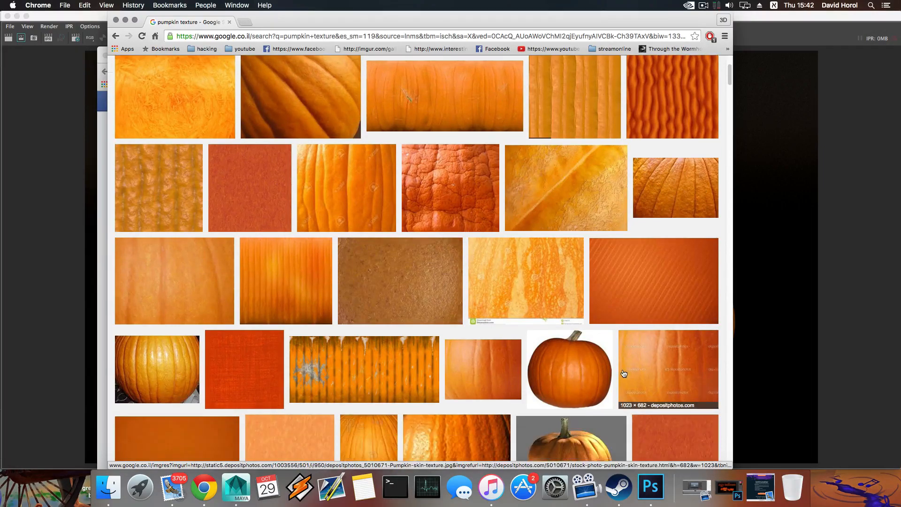
pyautogui.click(116, 20)
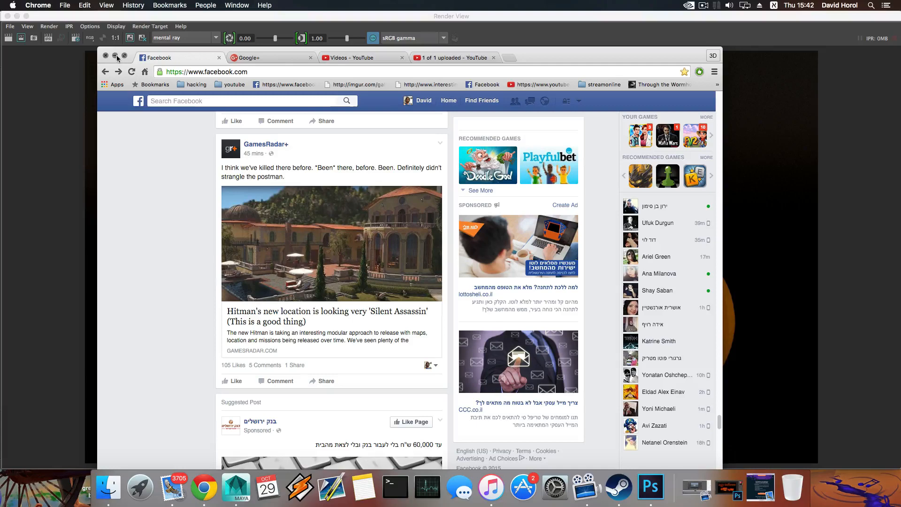
pyautogui.click(116, 56)
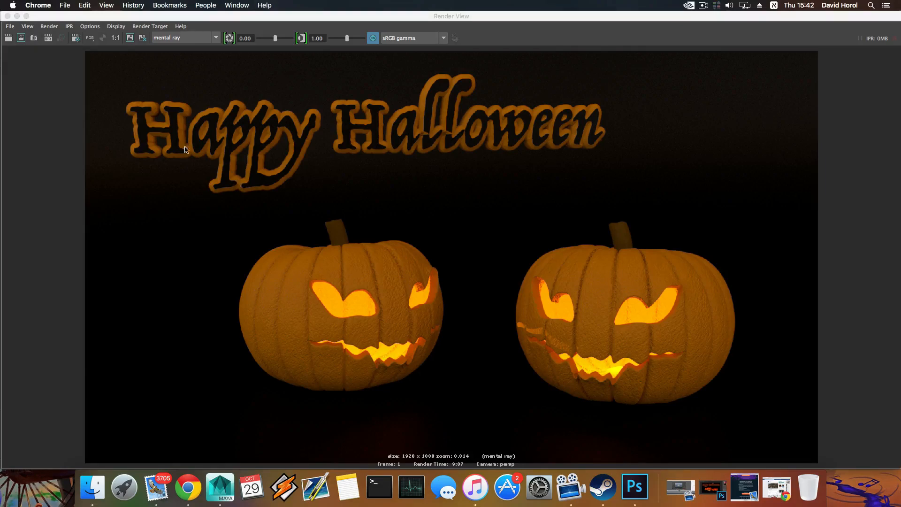
# Step: Save the rendered image in the Documents folder as a JPEG named pumpkin
pyautogui.click(9, 26)
pyautogui.click(28, 57)
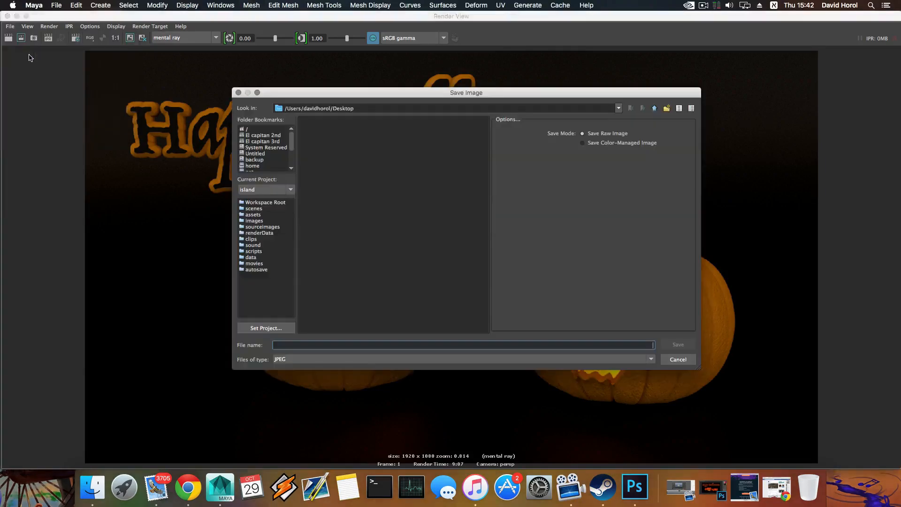
pyautogui.moveTo(174, 19); pyautogui.dragTo(182, 66)
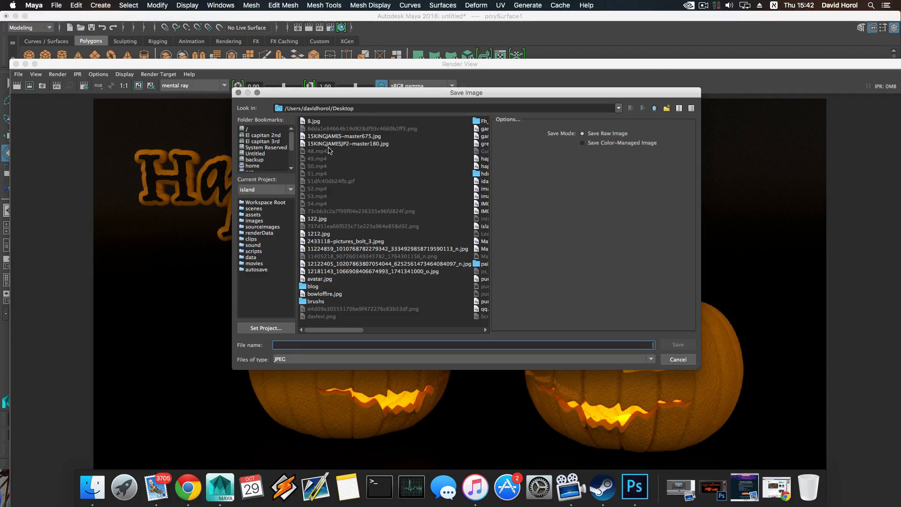
pyautogui.scroll(-2, 266, 165)
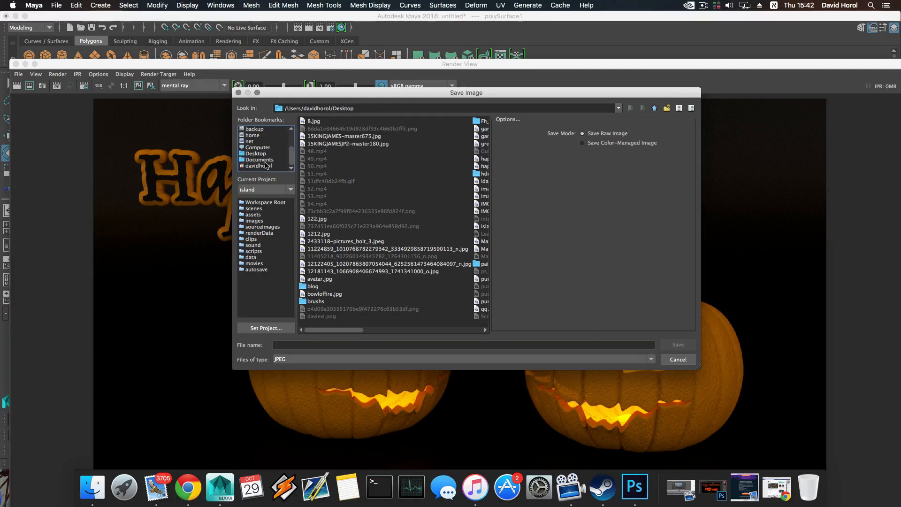
pyautogui.click(261, 159)
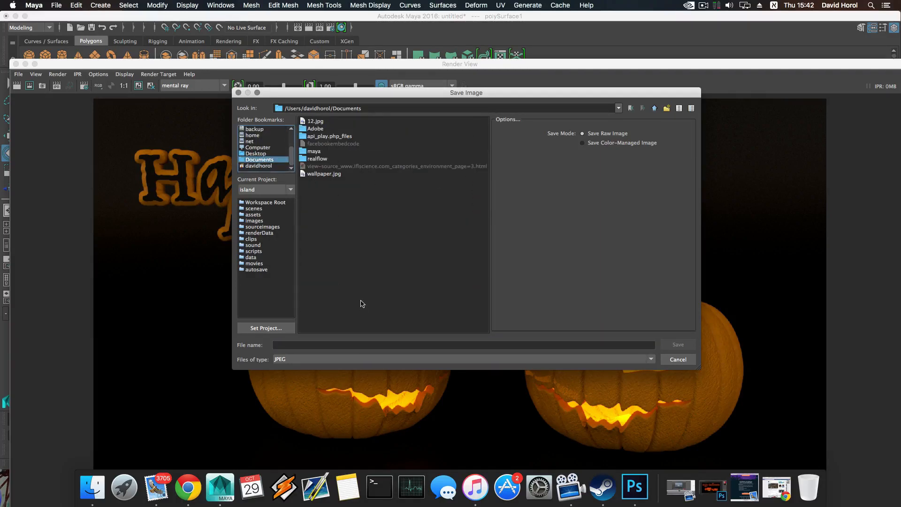
pyautogui.click(346, 345)
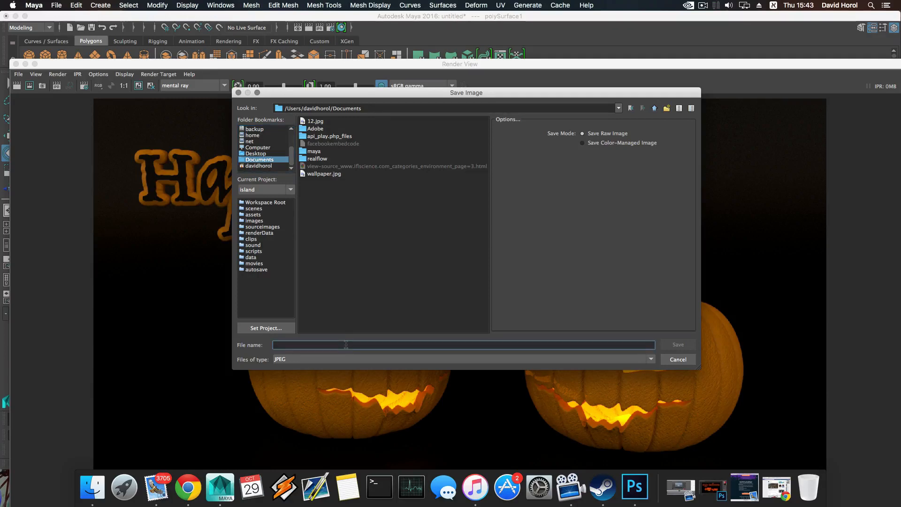
pyautogui.write('pumpkil')
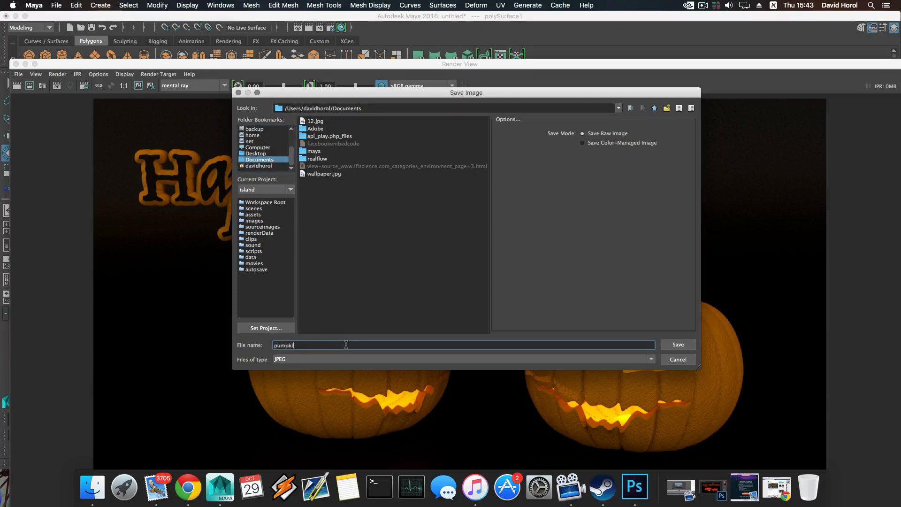
pyautogui.click(680, 345)
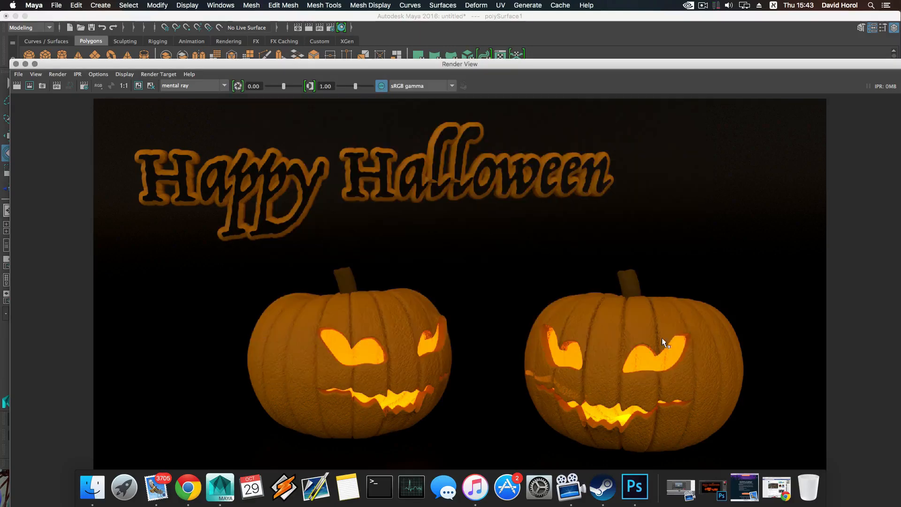
# Step: Close the render view, switch to Photoshop, and open pumpkin.jpg from the Documents folder
pyautogui.click(16, 64)
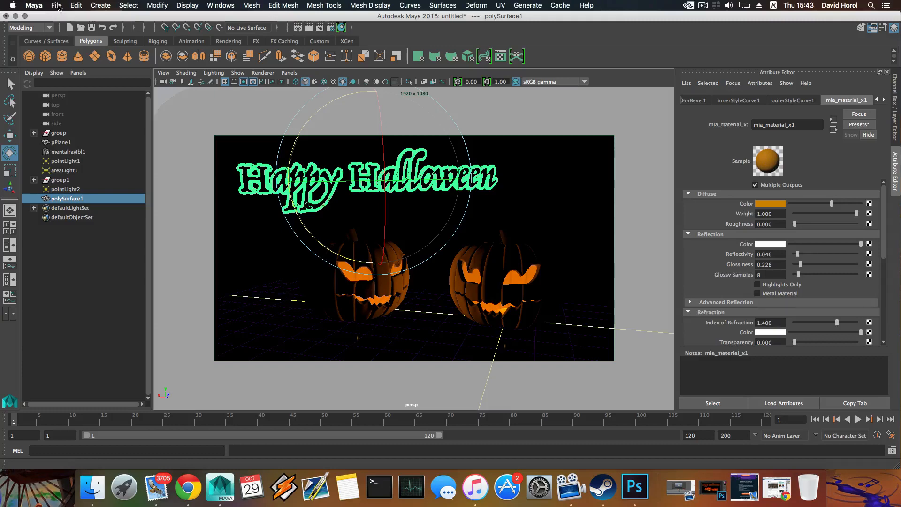
pyautogui.click(16, 16)
pyautogui.click(619, 485)
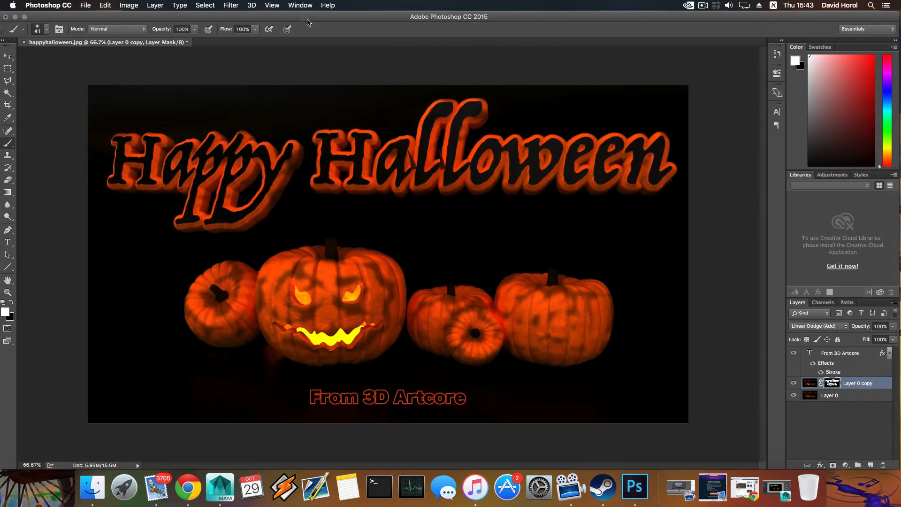
pyautogui.click(87, 5)
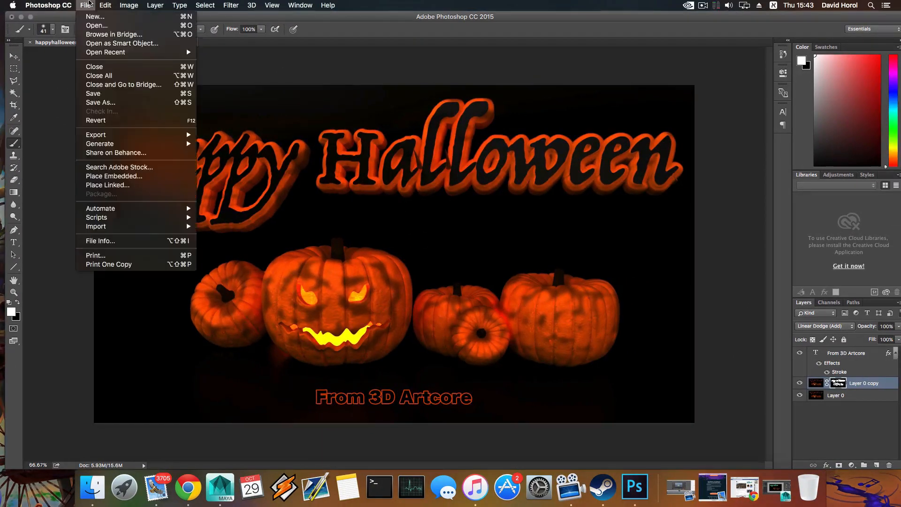
pyautogui.click(104, 25)
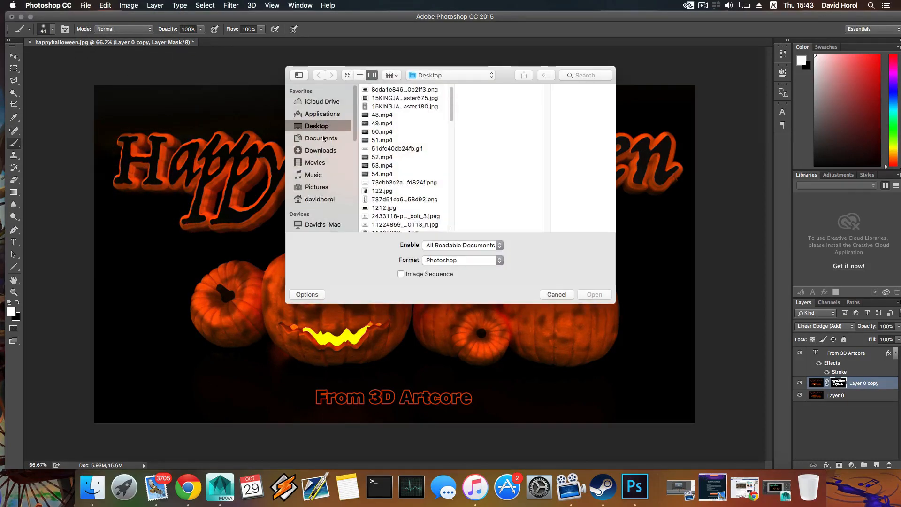
pyautogui.click(323, 138)
pyautogui.click(382, 131)
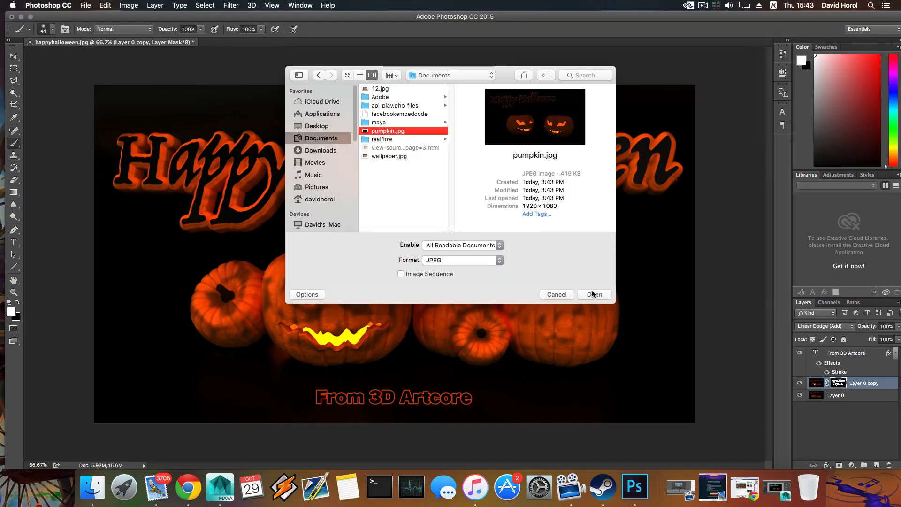
pyautogui.click(593, 295)
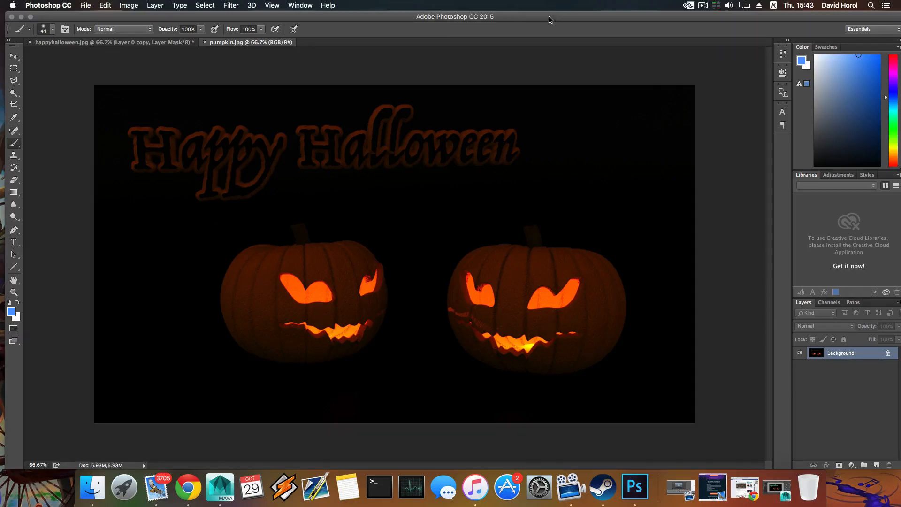
# Step: Unlock the Background layer of pumpkin.jpg as Layer 0, and duplicate it as Layer 0 copy
pyautogui.moveTo(543, 19); pyautogui.dragTo(537, 15)
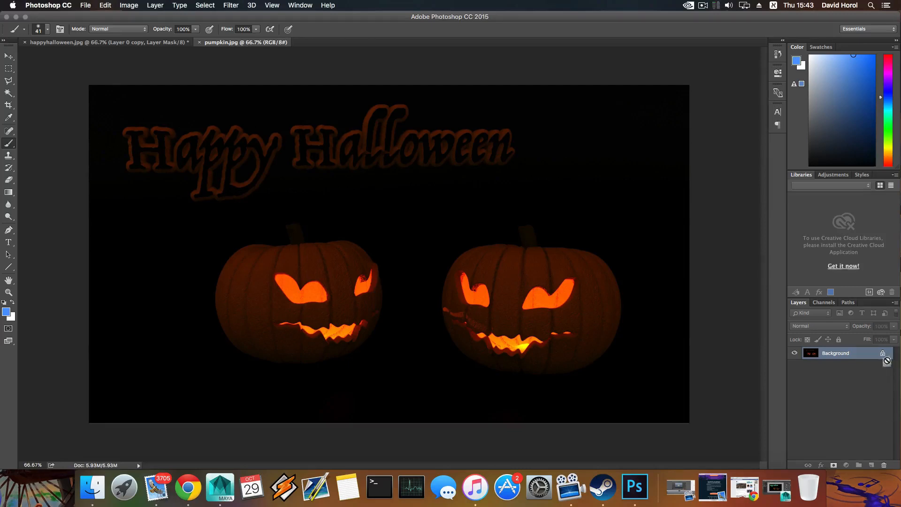
pyautogui.moveTo(885, 354); pyautogui.dragTo(884, 465)
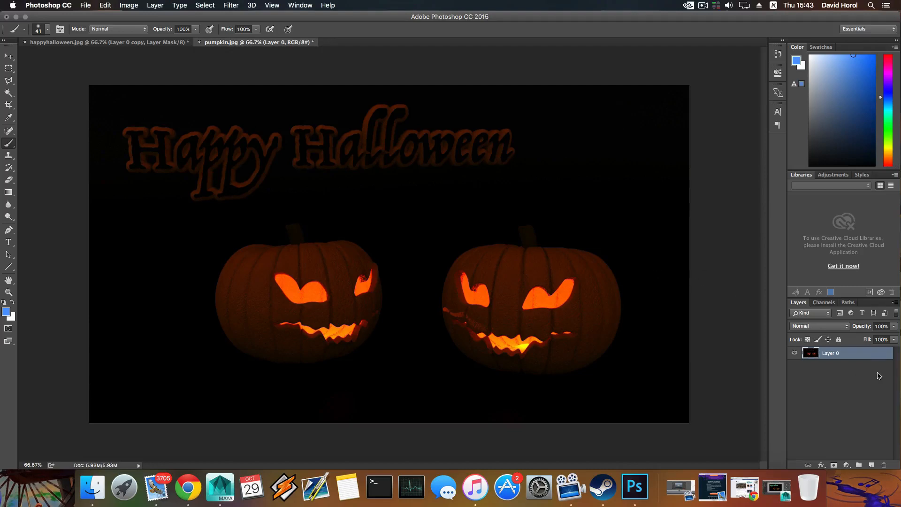
pyautogui.rightClick(866, 358)
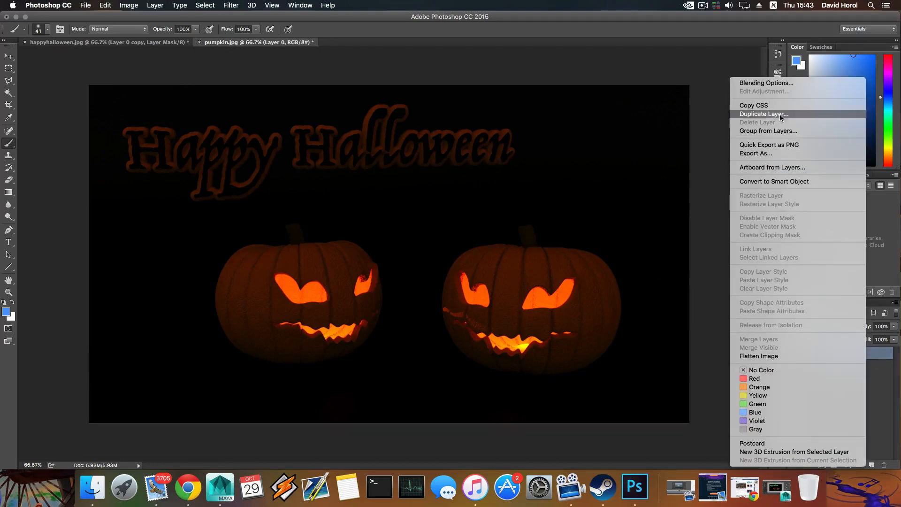
pyautogui.click(753, 112)
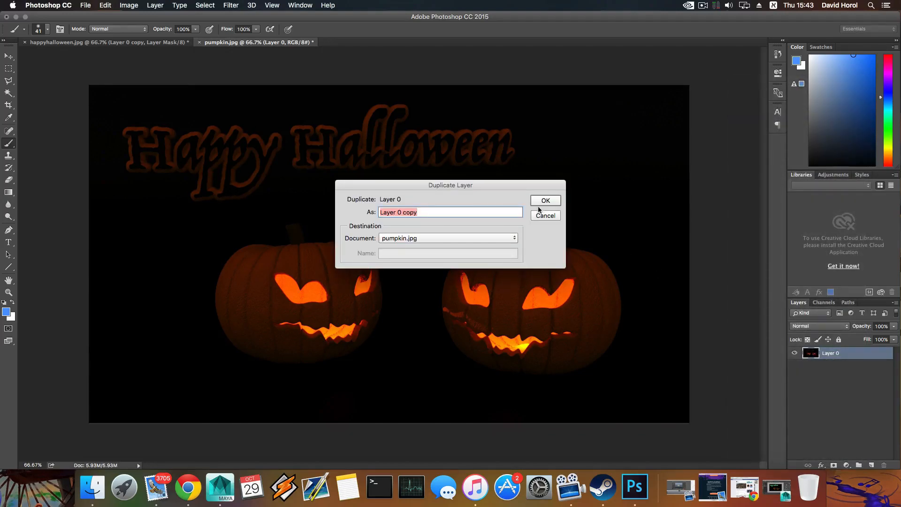
pyautogui.click(551, 201)
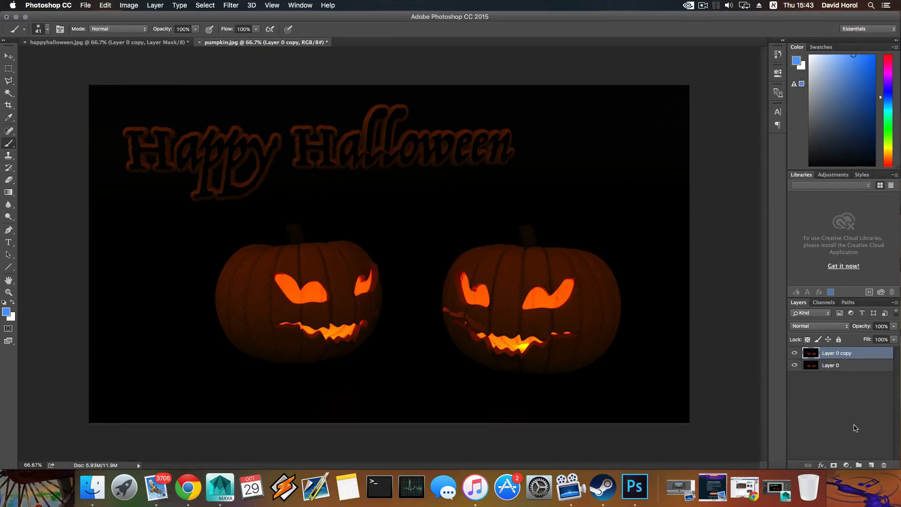
# Step: Set the blend mode of Layer 0 copy to Linear Dodge (Add) at 100% opacity
pyautogui.click(823, 327)
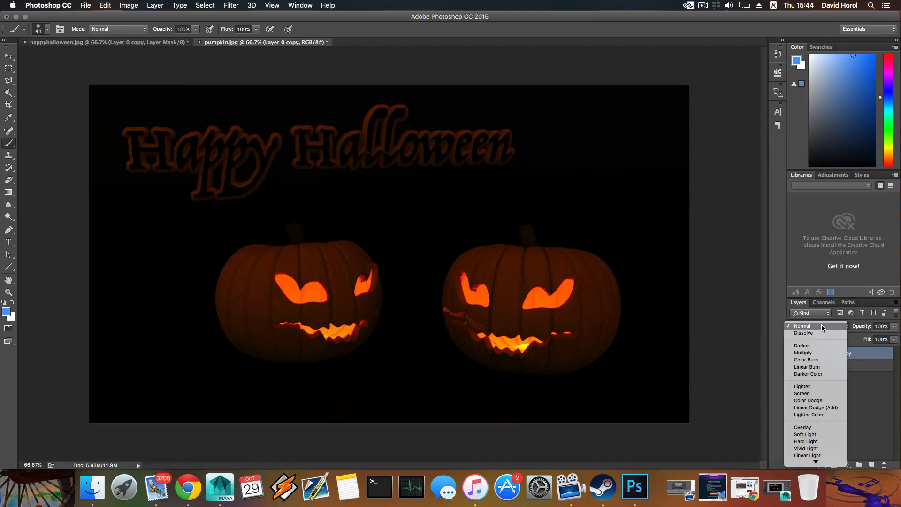
pyautogui.click(820, 407)
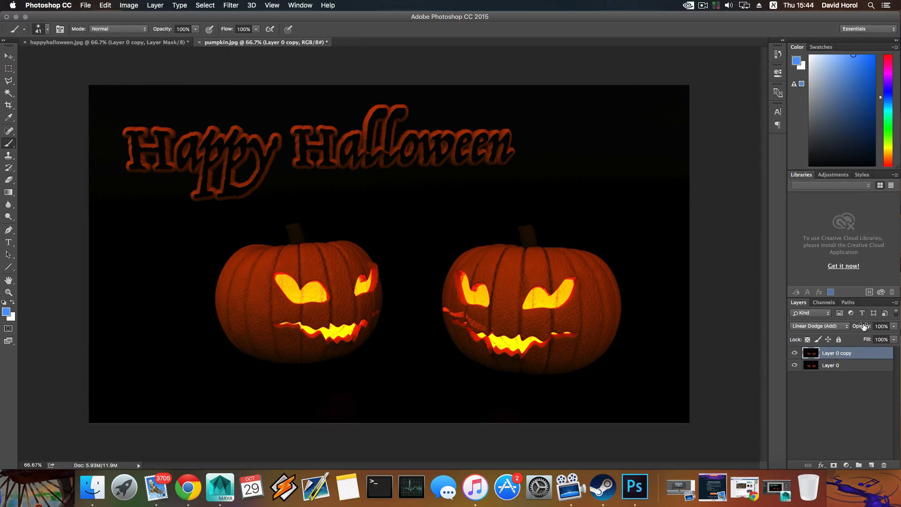
pyautogui.moveTo(864, 327); pyautogui.dragTo(868, 329)
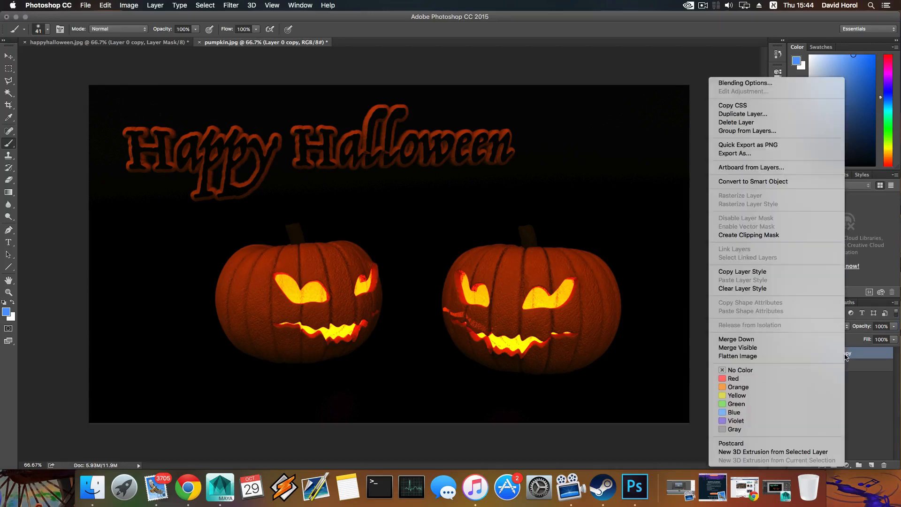
# Step: Try a second duplicate of the Linear Dodge layer, and delete that extra copy
pyautogui.rightClick(845, 356)
pyautogui.click(750, 114)
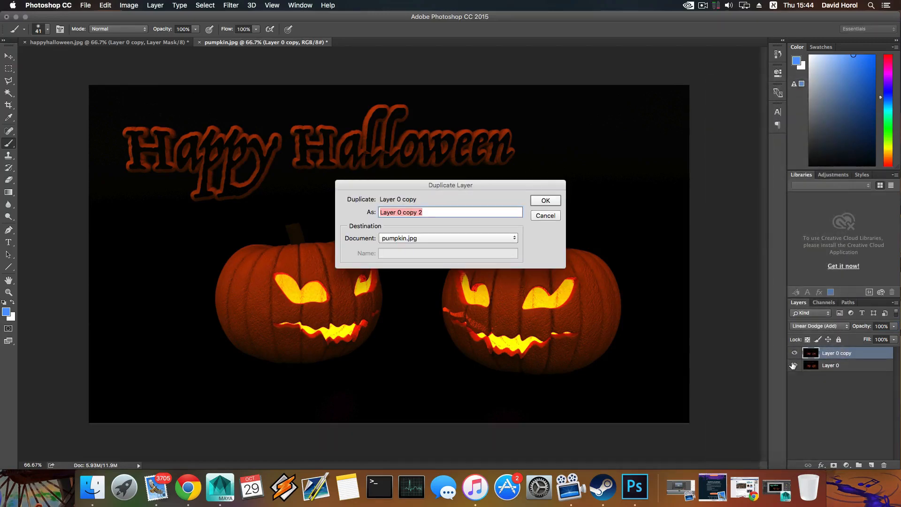
pyautogui.click(546, 200)
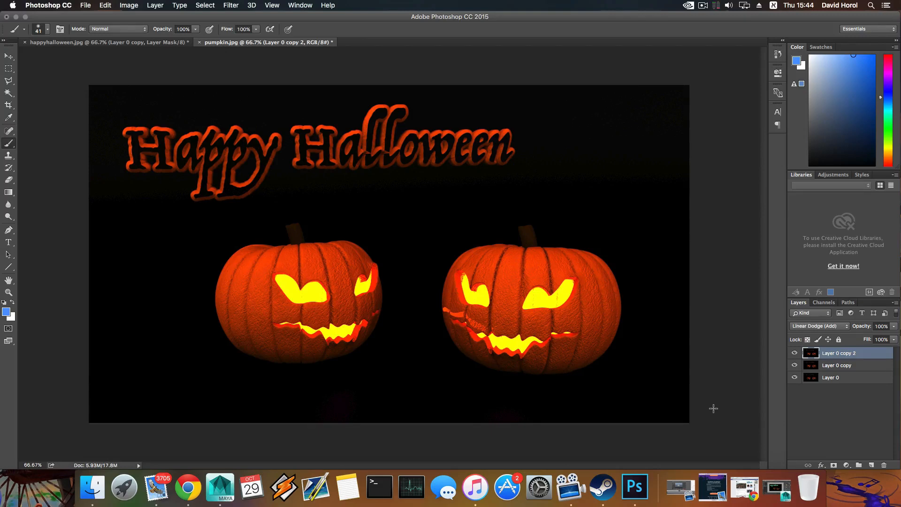
pyautogui.rightClick(835, 356)
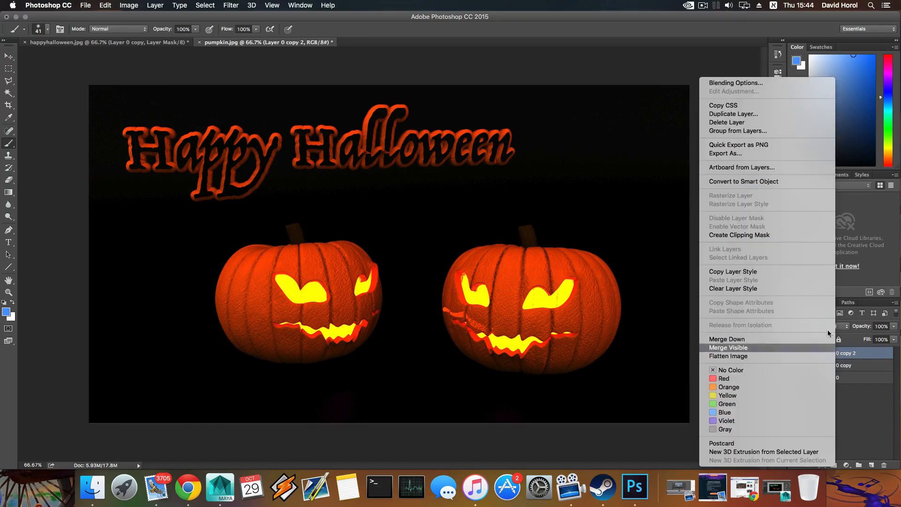
pyautogui.click(748, 121)
pyautogui.click(521, 166)
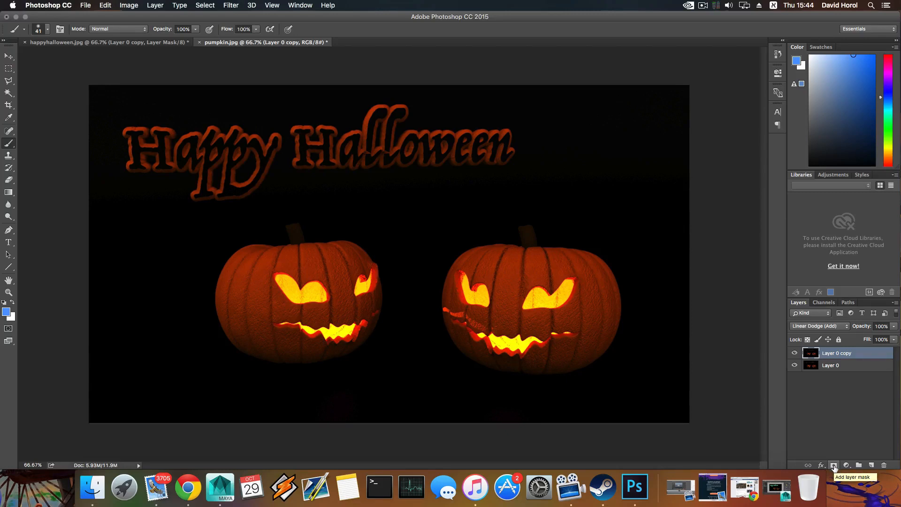
# Step: Add a black layer mask to Layer 0 copy, and set up a white soft round brush at 55 px and 0% hardness
pyautogui.click(834, 466)
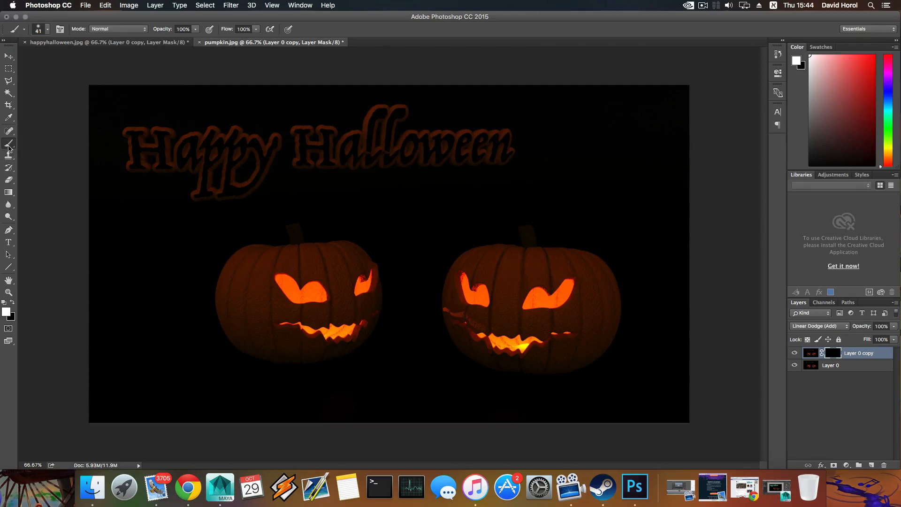
pyautogui.click(9, 146)
pyautogui.click(16, 147)
pyautogui.rightClick(246, 189)
pyautogui.moveTo(310, 214); pyautogui.dragTo(314, 212)
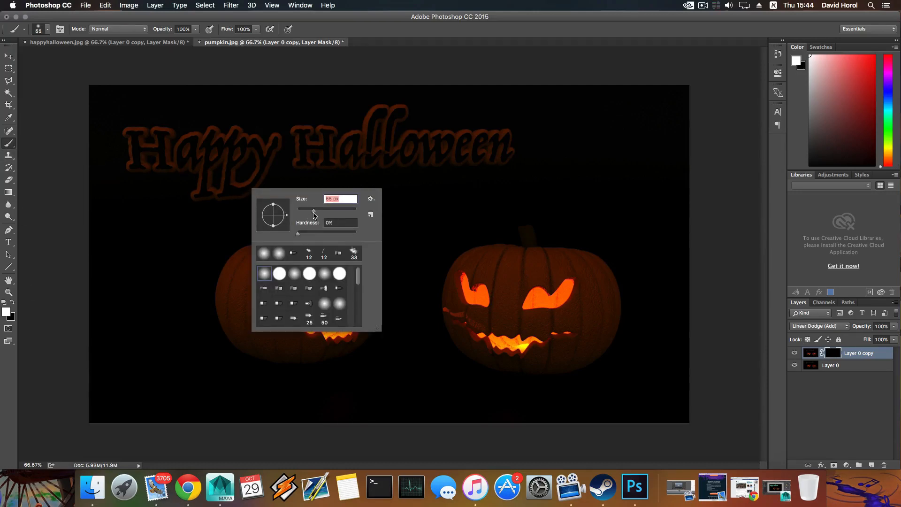
pyautogui.click(325, 274)
pyautogui.click(264, 274)
pyautogui.click(6, 313)
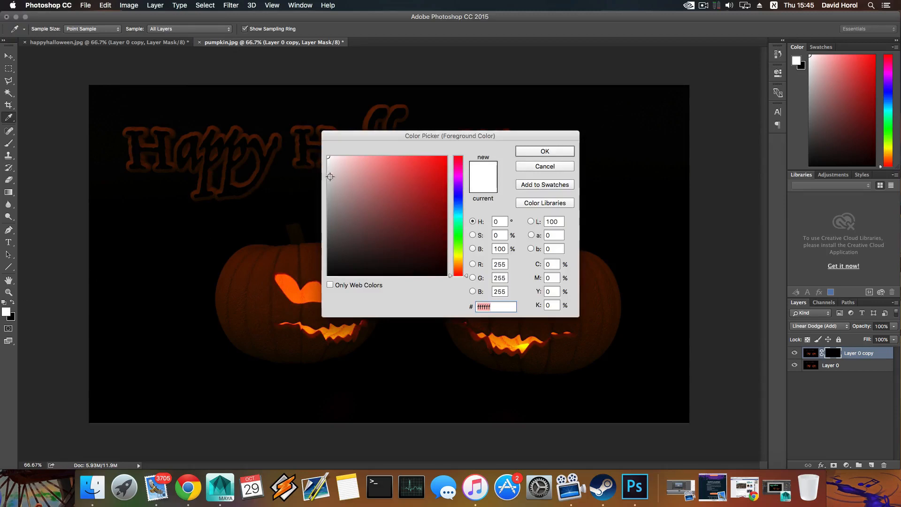
pyautogui.click(535, 151)
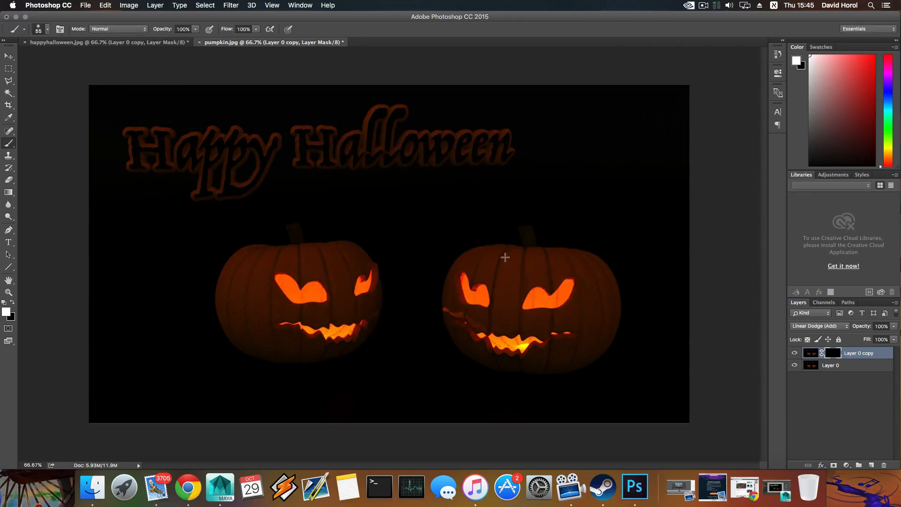
# Step: Paint white on the mask over both pumpkins, their eyes and mouths, and the "Happy Halloween" text to brighten them
pyautogui.moveTo(505, 257)
pyautogui.mouseDown()
pyautogui.moveTo(514, 254)
pyautogui.moveTo(461, 262)
pyautogui.moveTo(450, 290)
pyautogui.moveTo(457, 309)
pyautogui.moveTo(448, 323)
pyautogui.moveTo(459, 340)
pyautogui.moveTo(496, 358)
pyautogui.moveTo(590, 360)
pyautogui.moveTo(528, 372)
pyautogui.moveTo(585, 348)
pyautogui.moveTo(601, 329)
pyautogui.moveTo(605, 281)
pyautogui.moveTo(589, 309)
pyautogui.moveTo(485, 322)
pyautogui.moveTo(506, 293)
pyautogui.moveTo(481, 263)
pyautogui.moveTo(556, 270)
pyautogui.moveTo(520, 282)
pyautogui.moveTo(567, 264)
pyautogui.moveTo(508, 270)
pyautogui.moveTo(593, 258)
pyautogui.moveTo(615, 303)
pyautogui.mouseUp()
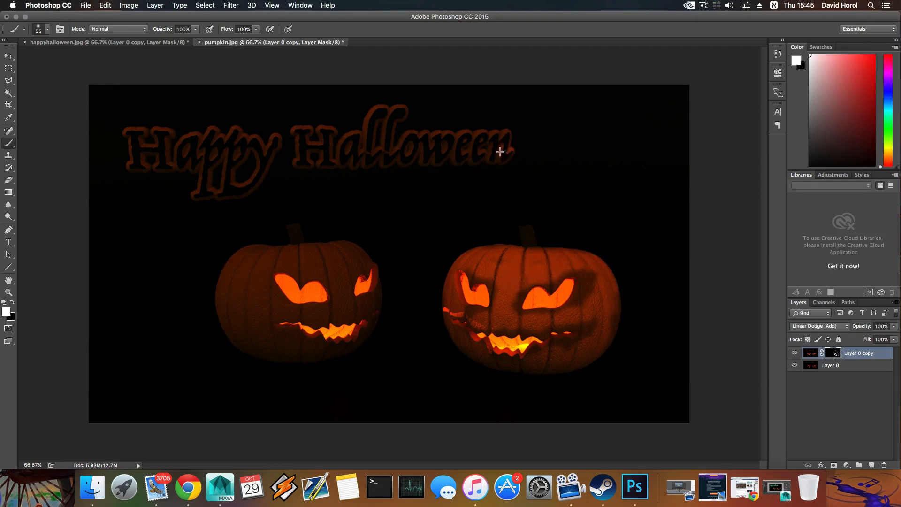
pyautogui.moveTo(489, 150)
pyautogui.mouseDown()
pyautogui.moveTo(470, 153)
pyautogui.moveTo(471, 139)
pyautogui.moveTo(420, 136)
pyautogui.moveTo(370, 116)
pyautogui.moveTo(404, 108)
pyautogui.moveTo(425, 164)
pyautogui.moveTo(409, 166)
pyautogui.mouseUp()
pyautogui.moveTo(220, 150)
pyautogui.mouseDown()
pyautogui.moveTo(320, 139)
pyautogui.moveTo(270, 120)
pyautogui.moveTo(233, 139)
pyautogui.moveTo(111, 136)
pyautogui.moveTo(177, 157)
pyautogui.moveTo(178, 173)
pyautogui.moveTo(233, 192)
pyautogui.moveTo(254, 173)
pyautogui.moveTo(237, 168)
pyautogui.mouseUp()
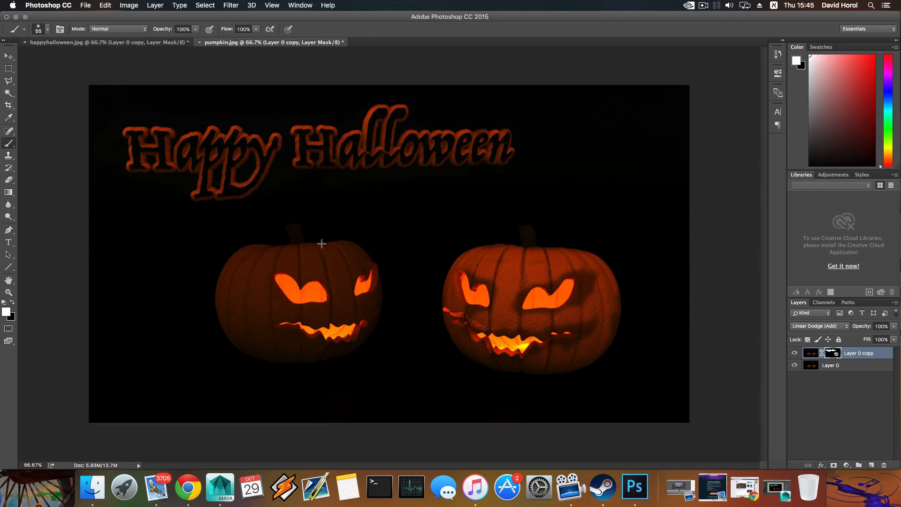
pyautogui.moveTo(322, 243)
pyautogui.mouseDown()
pyautogui.moveTo(244, 261)
pyautogui.moveTo(227, 280)
pyautogui.moveTo(233, 333)
pyautogui.moveTo(229, 314)
pyautogui.moveTo(267, 354)
pyautogui.moveTo(332, 358)
pyautogui.moveTo(359, 314)
pyautogui.moveTo(349, 323)
pyautogui.moveTo(352, 314)
pyautogui.moveTo(244, 293)
pyautogui.moveTo(253, 270)
pyautogui.moveTo(300, 271)
pyautogui.moveTo(318, 284)
pyautogui.moveTo(361, 268)
pyautogui.moveTo(357, 248)
pyautogui.moveTo(329, 245)
pyautogui.moveTo(284, 332)
pyautogui.moveTo(255, 324)
pyautogui.moveTo(289, 344)
pyautogui.mouseUp()
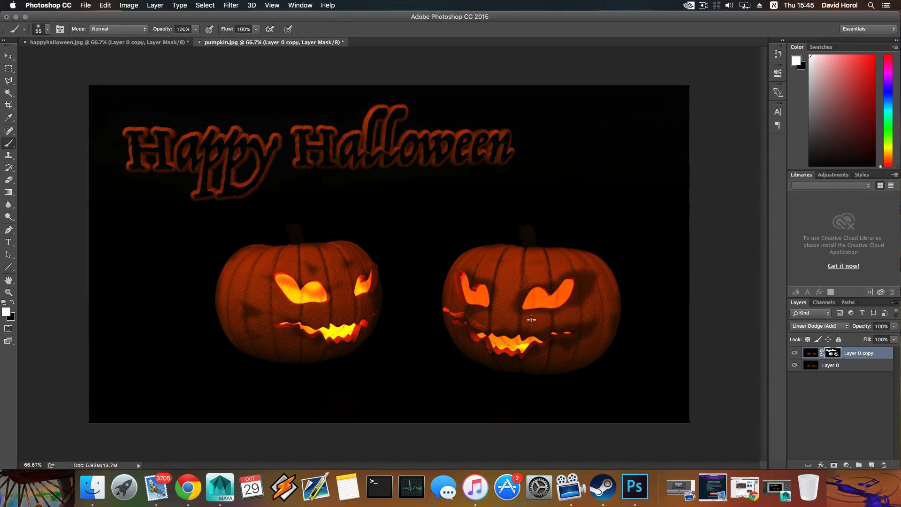
pyautogui.moveTo(538, 300)
pyautogui.mouseDown()
pyautogui.moveTo(529, 304)
pyautogui.moveTo(569, 284)
pyautogui.moveTo(554, 300)
pyautogui.mouseUp()
pyautogui.moveTo(484, 297)
pyautogui.mouseDown()
pyautogui.moveTo(468, 296)
pyautogui.moveTo(461, 280)
pyautogui.mouseUp()
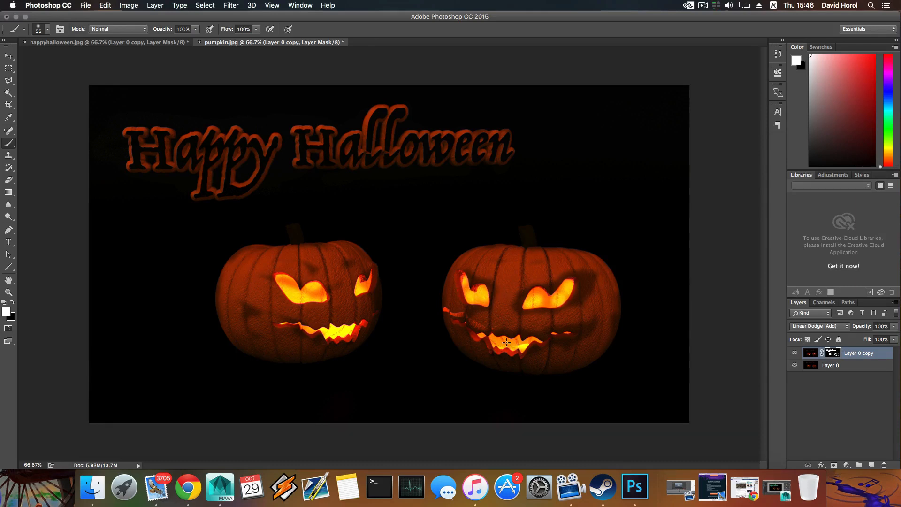
pyautogui.moveTo(515, 344); pyautogui.dragTo(492, 343)
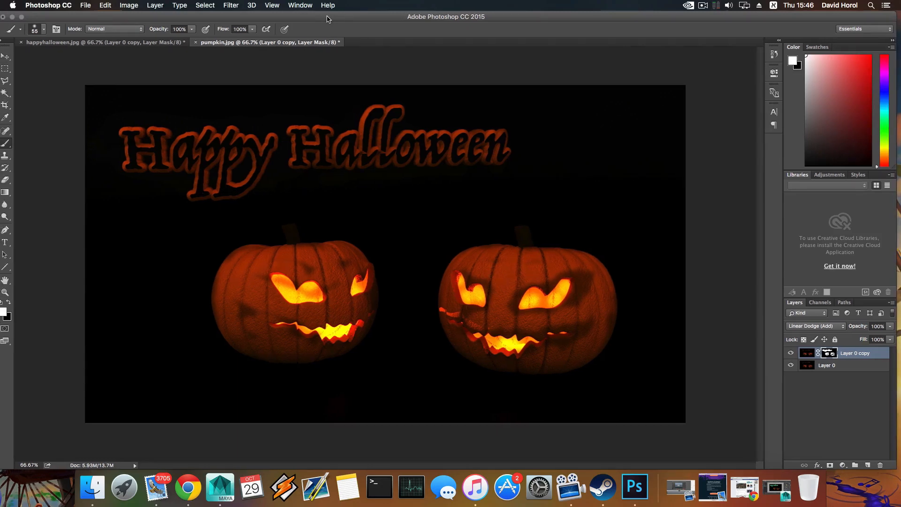
# Step: Switch to the happyhalloween.jpg document, and examine its Layer 0 and Layer 0 copy
pyautogui.moveTo(331, 19)
pyautogui.mouseDown()
pyautogui.moveTo(324, 136)
pyautogui.moveTo(318, 12)
pyautogui.mouseUp()
pyautogui.click(142, 45)
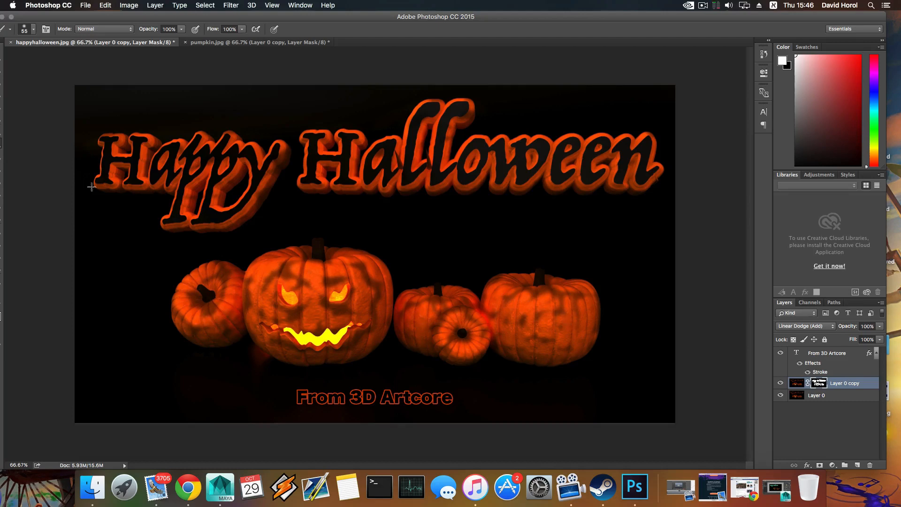
pyautogui.click(805, 396)
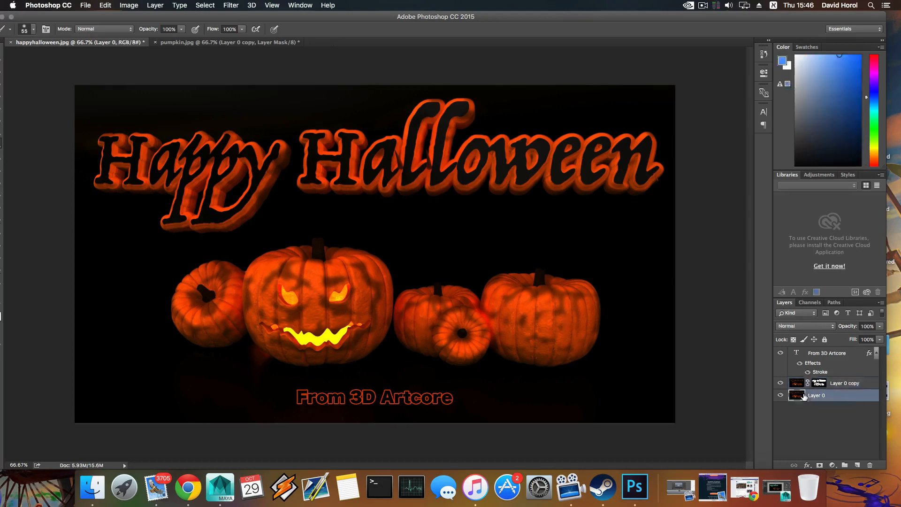
pyautogui.click(800, 376)
pyautogui.click(801, 383)
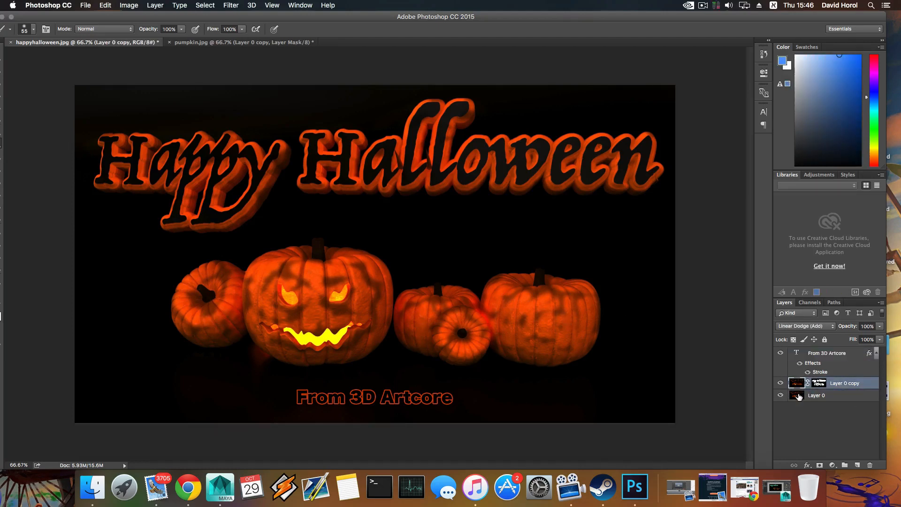
pyautogui.click(800, 396)
# Step: Select the dark background of Layer 0 in happyhalloween.jpg with the Magic Wand at tolerance 32, and clear the selection
pyautogui.moveTo(99, 14); pyautogui.dragTo(116, 14)
pyautogui.click(13, 94)
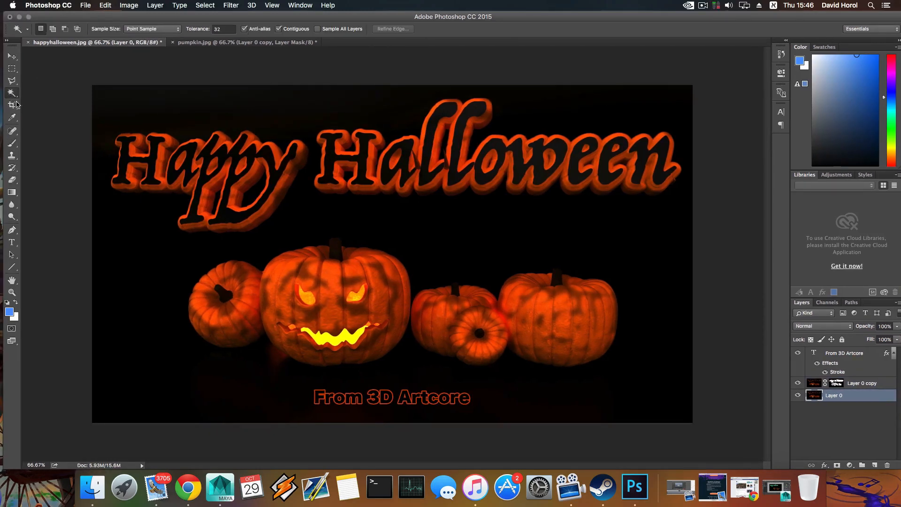
pyautogui.click(143, 241)
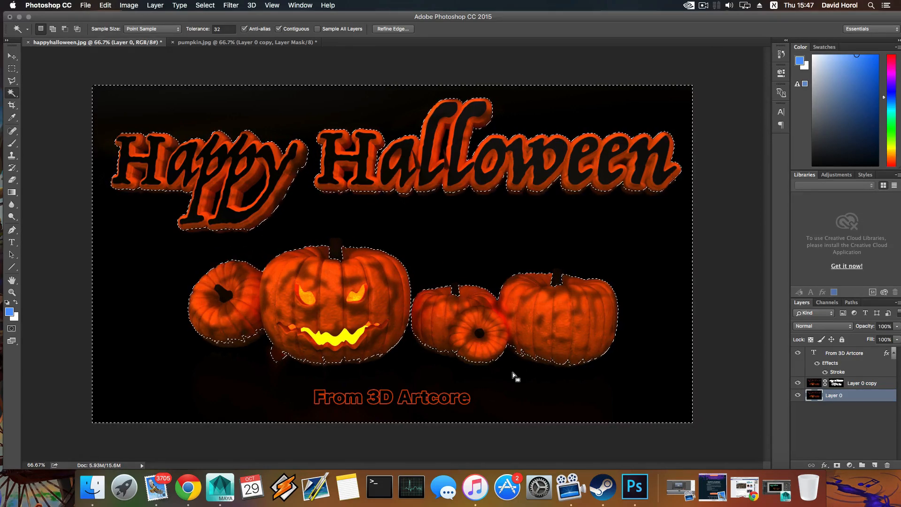
pyautogui.press('super+d')
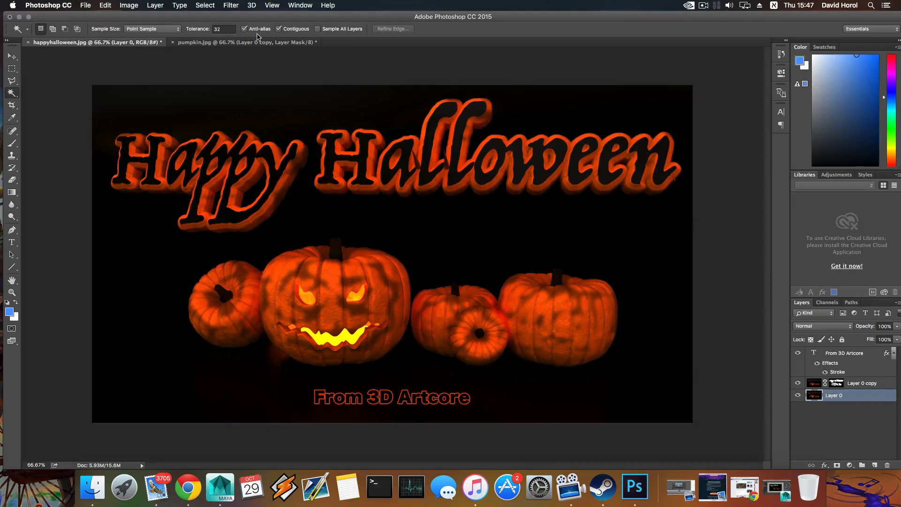